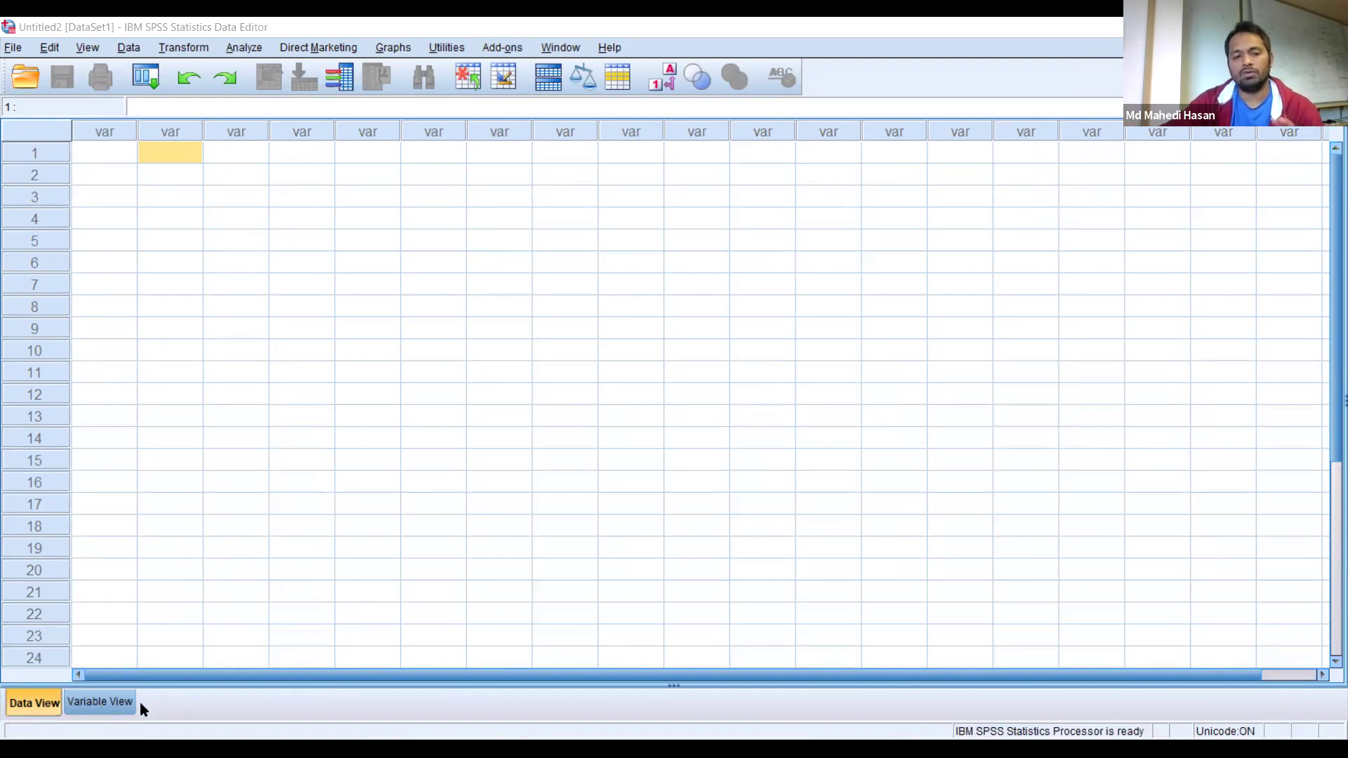
Define the first variable in Variable View with the name ID.
{"action": "left_click", "coordinate": [97, 709]}
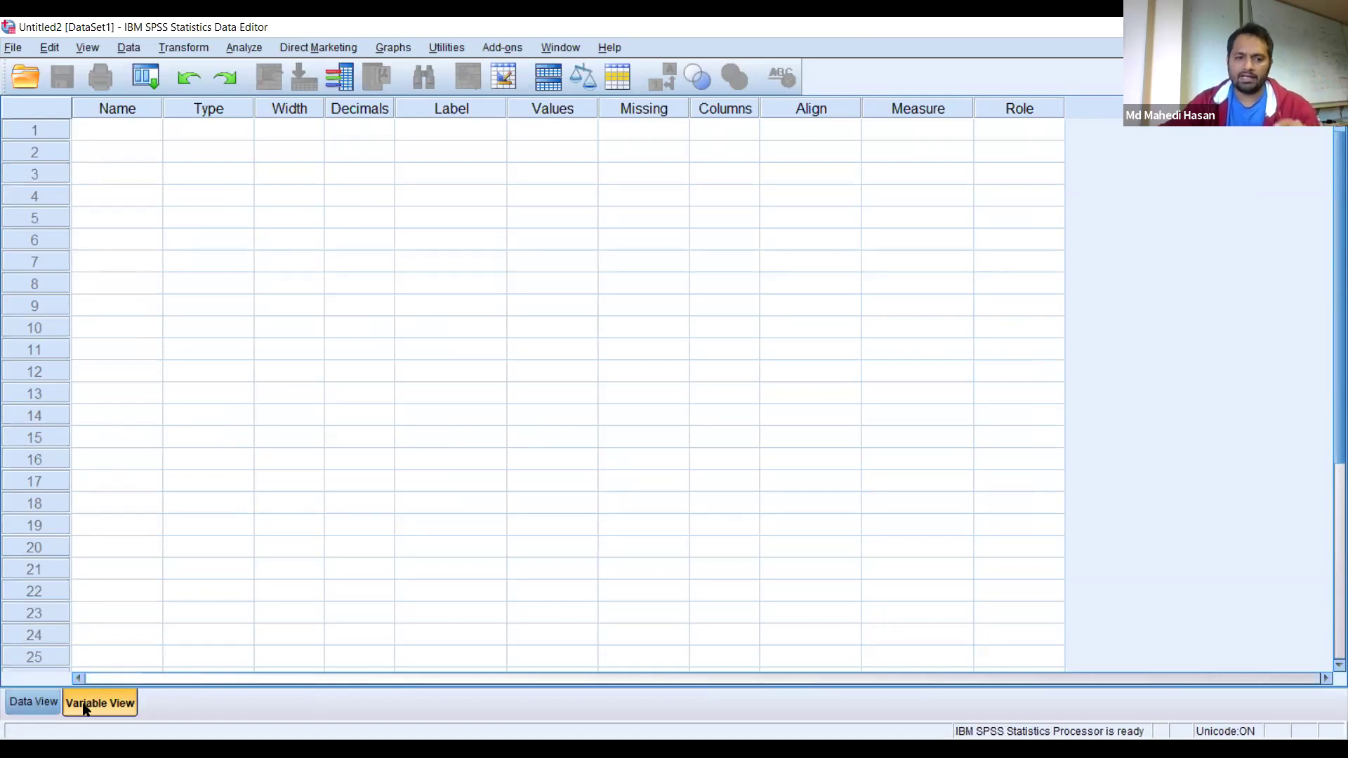
{"action": "left_click", "coordinate": [42, 704]}
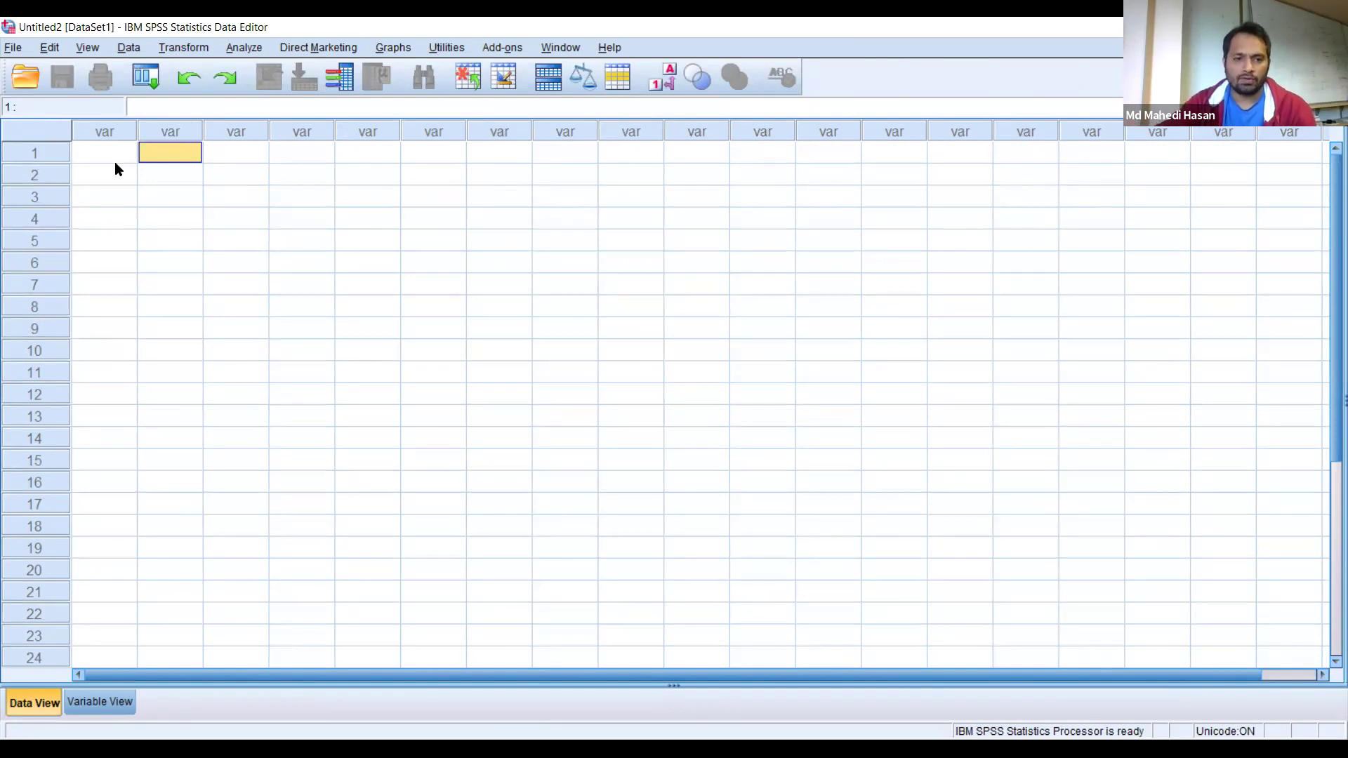
{"action": "left_click", "coordinate": [105, 705]}
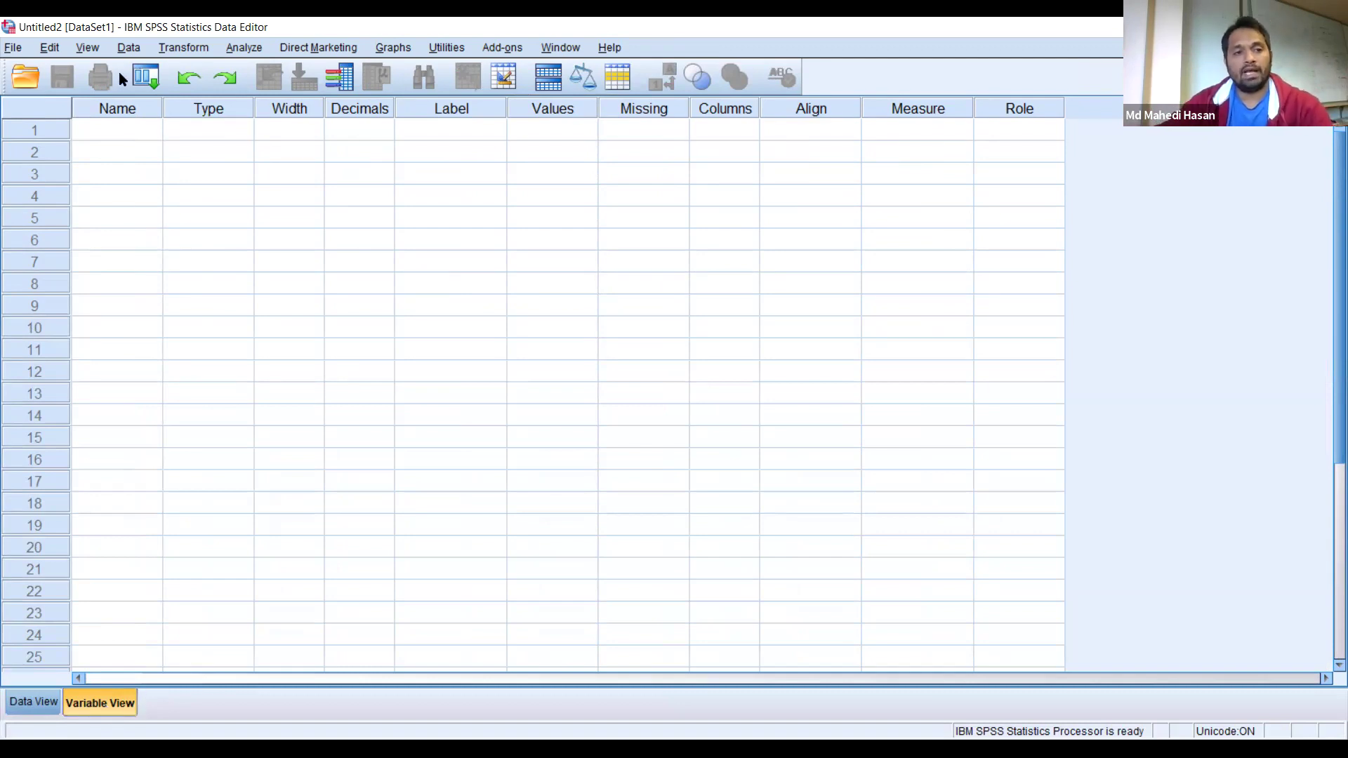
{"action": "left_click", "coordinate": [125, 109]}
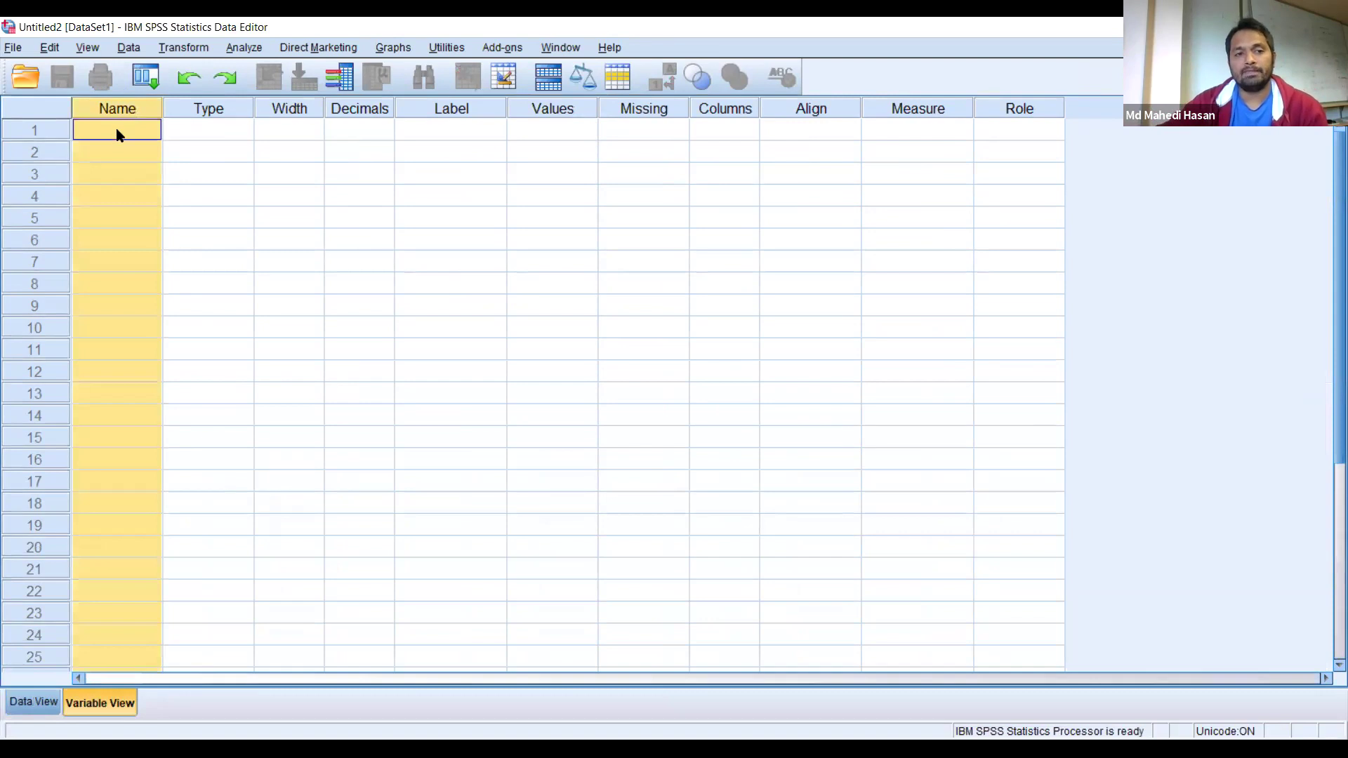
{"action": "left_click", "coordinate": [118, 134]}
{"action": "left_click", "coordinate": [124, 134]}
{"action": "type", "text": "ID"}
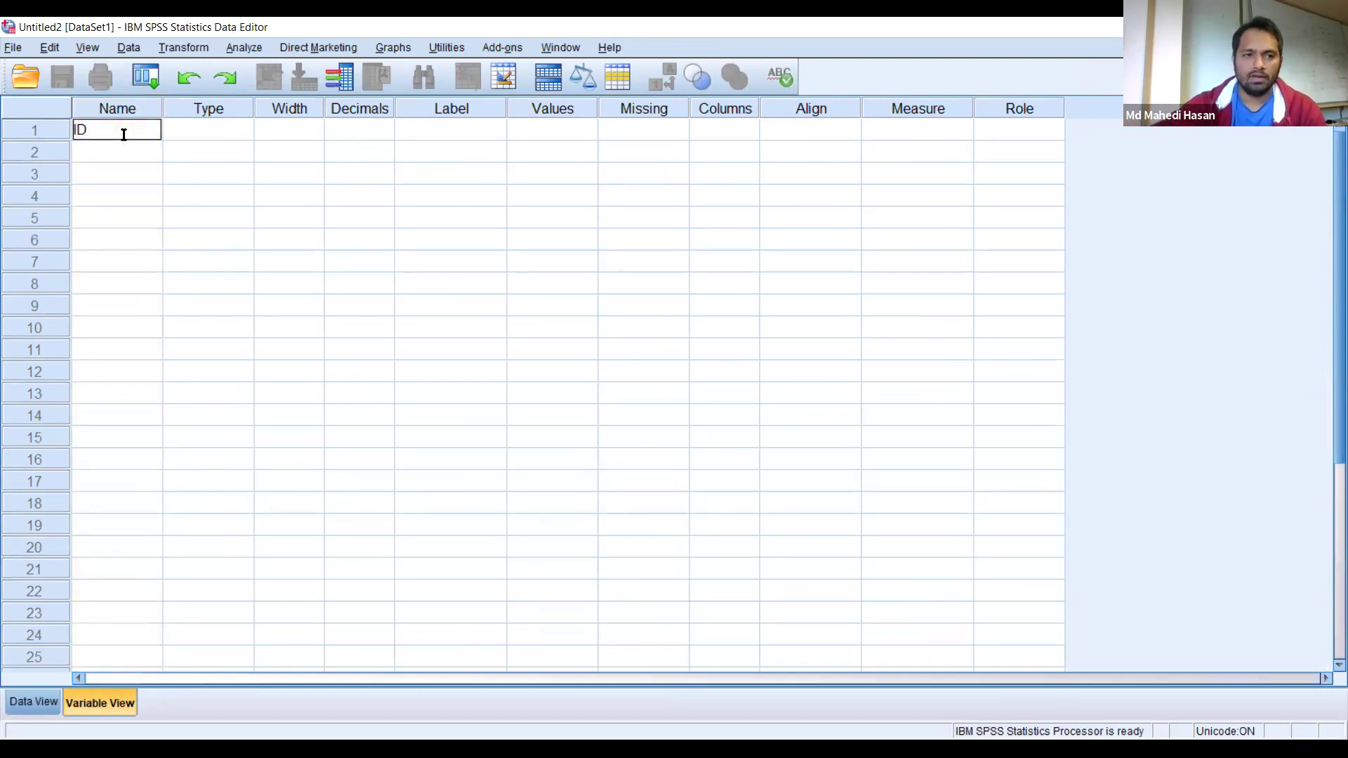
{"action": "left_click", "coordinate": [115, 149]}
{"action": "left_click", "coordinate": [100, 133]}
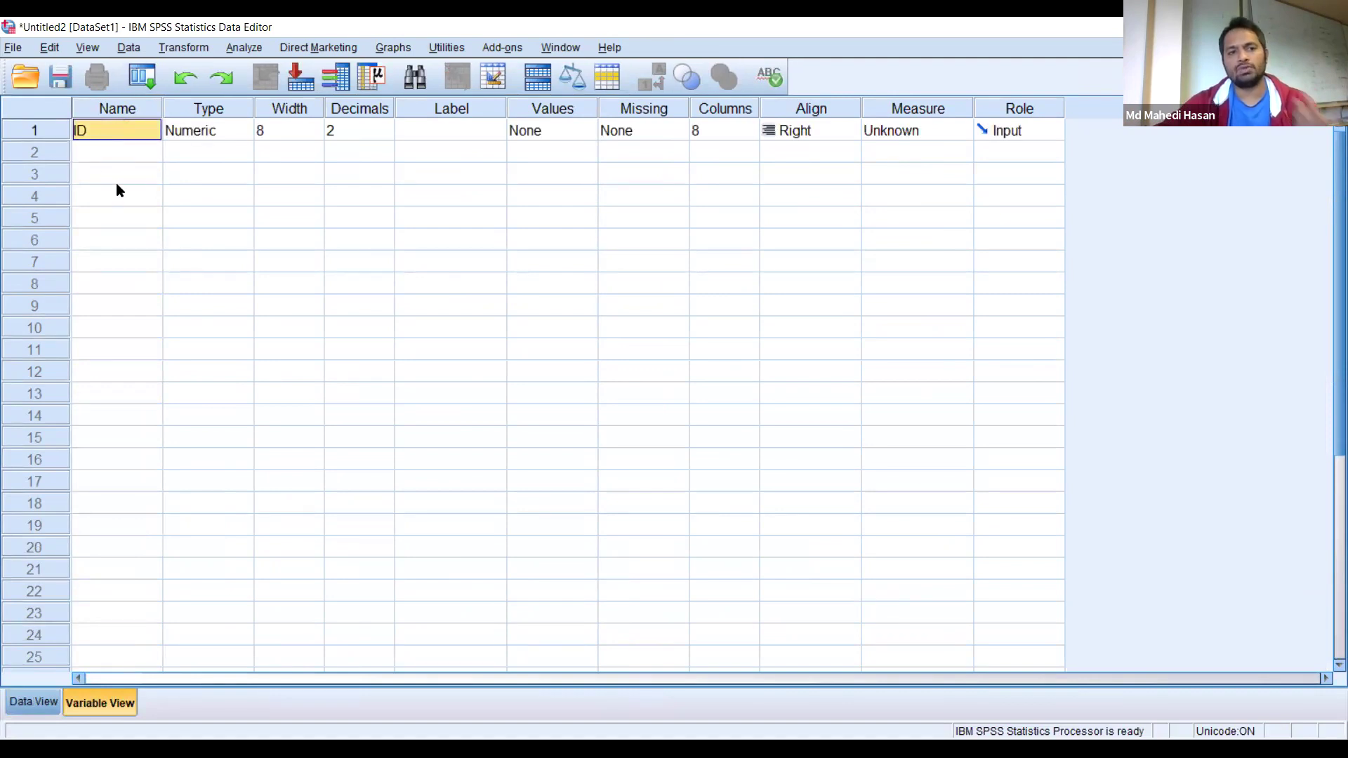
{"action": "left_click", "coordinate": [107, 150]}
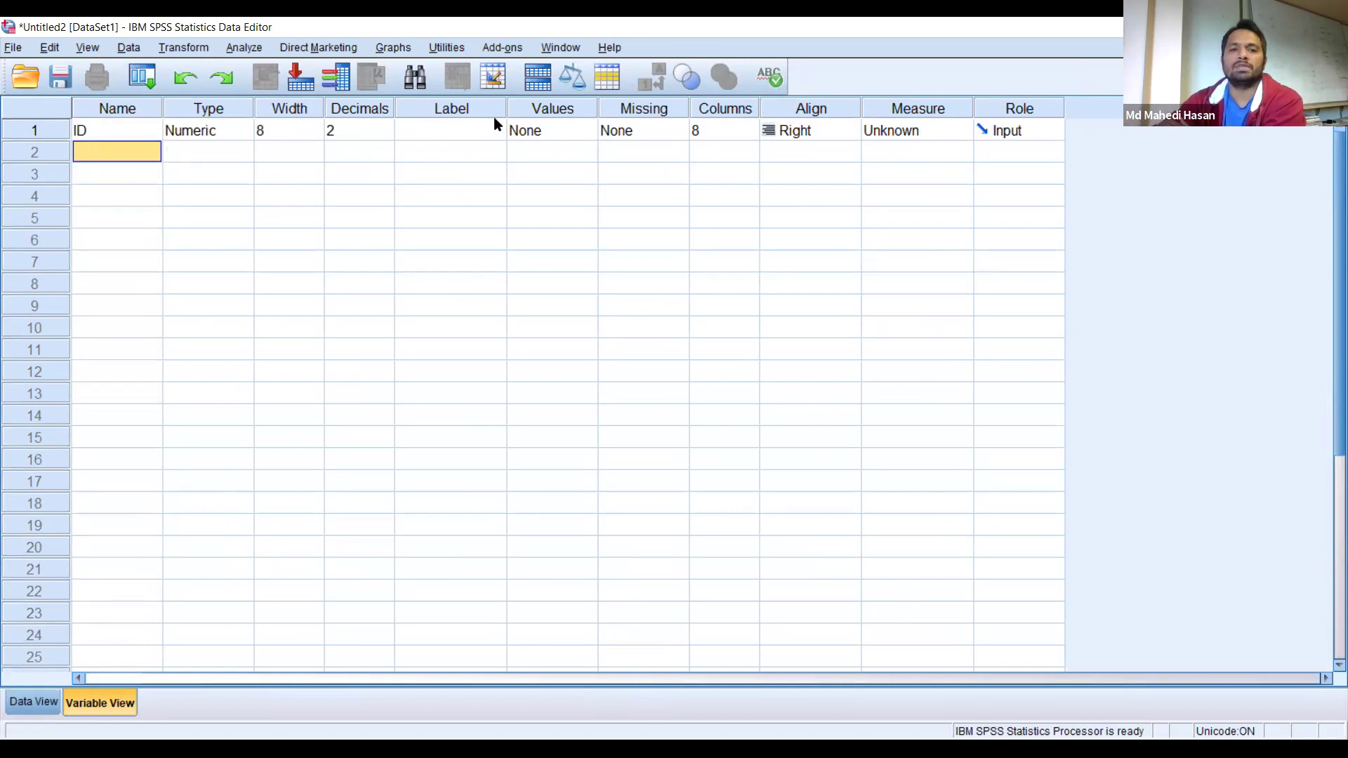
{"action": "left_click", "coordinate": [95, 133]}
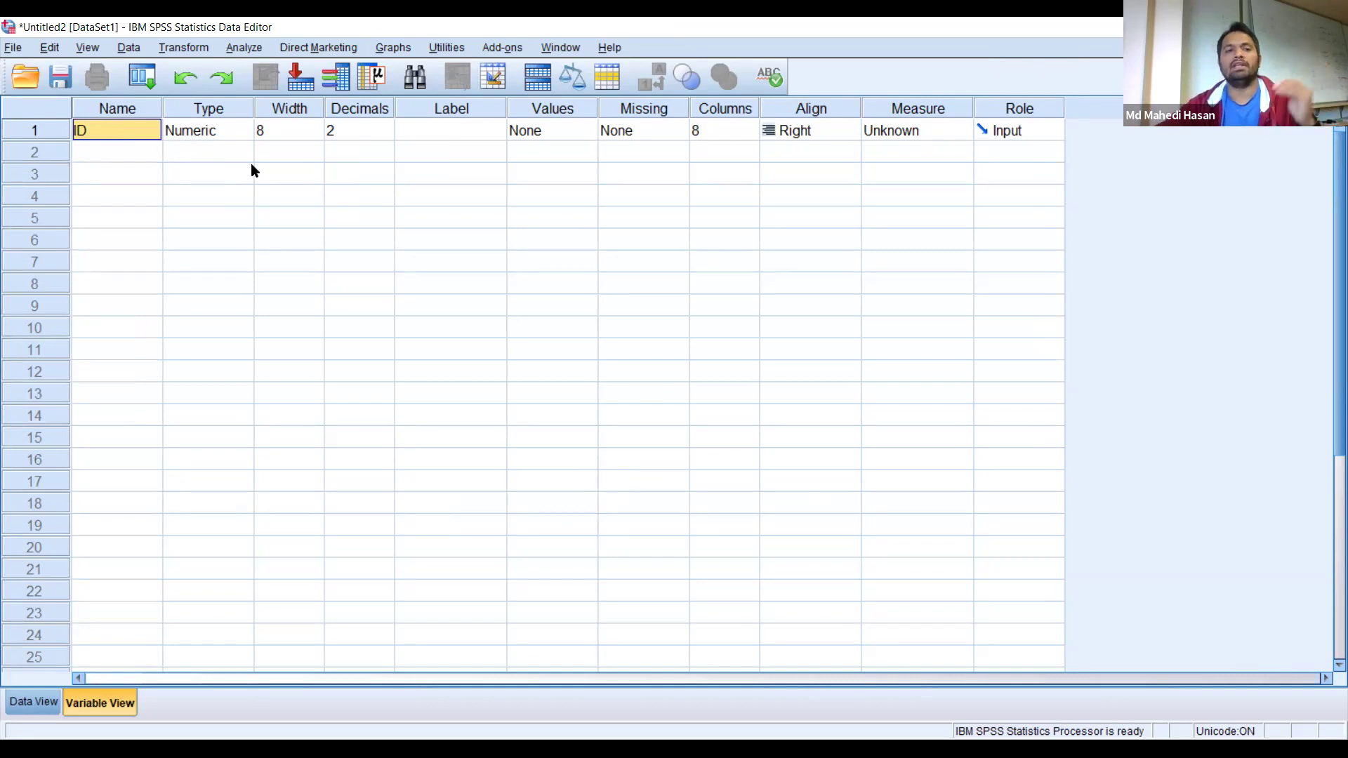
Examine the variable type options for ID, including String, and keep Numeric with width 8 and 2 decimal places.
{"action": "left_click", "coordinate": [225, 133]}
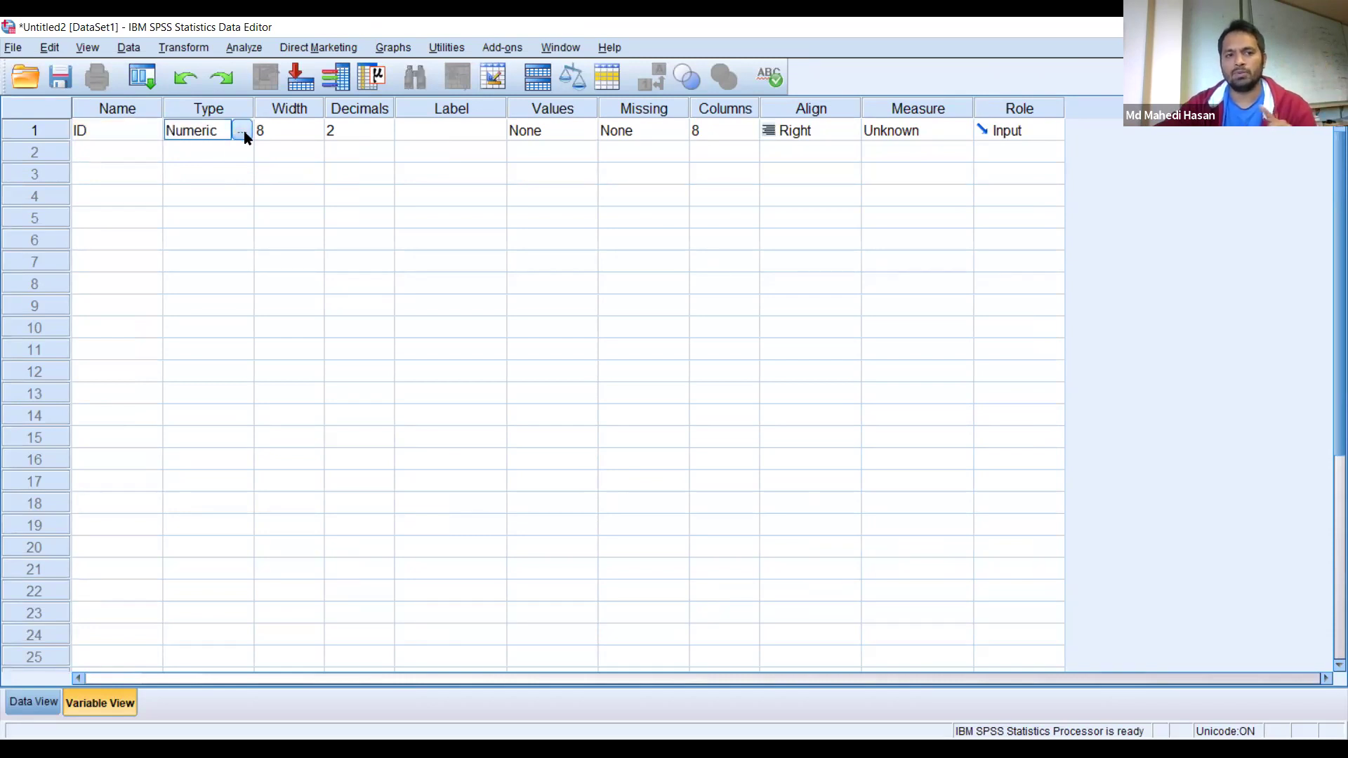
{"action": "left_click", "coordinate": [241, 133]}
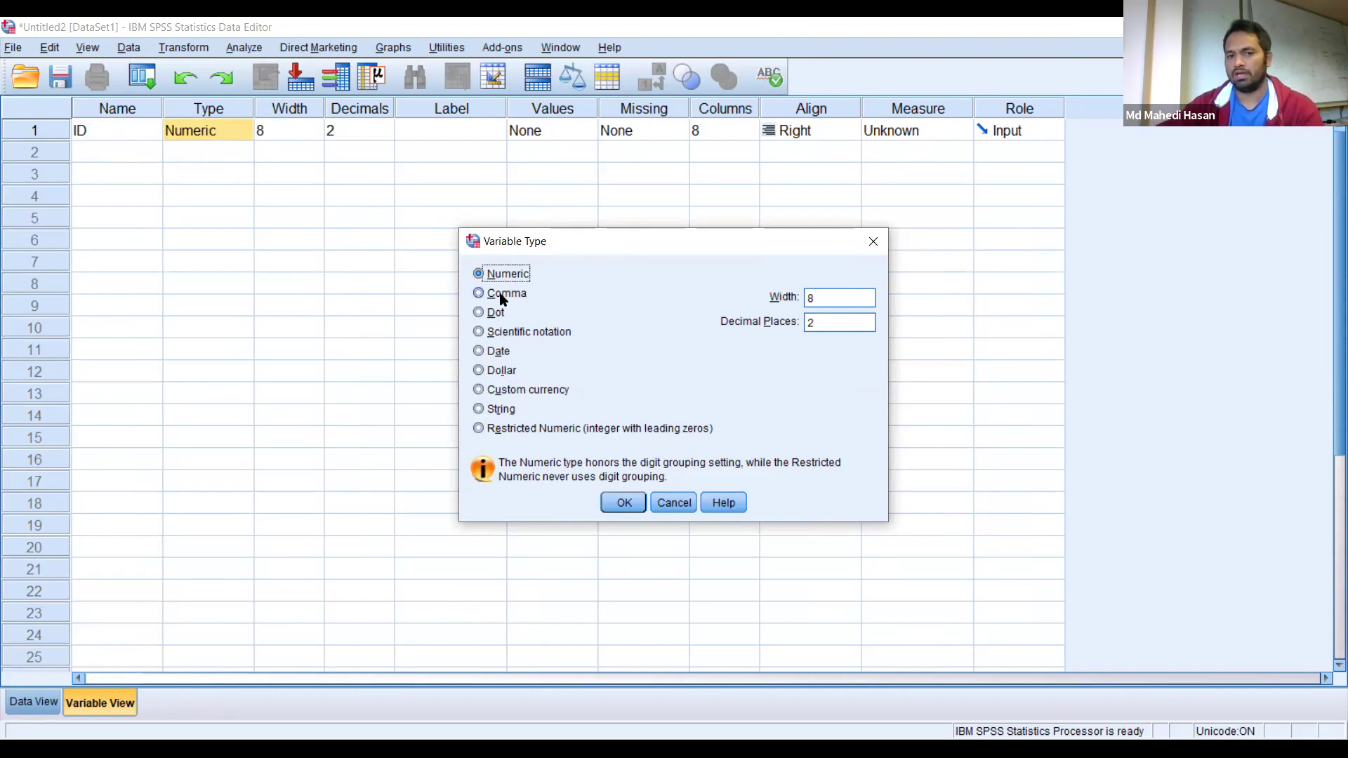
{"action": "left_click", "coordinate": [481, 410]}
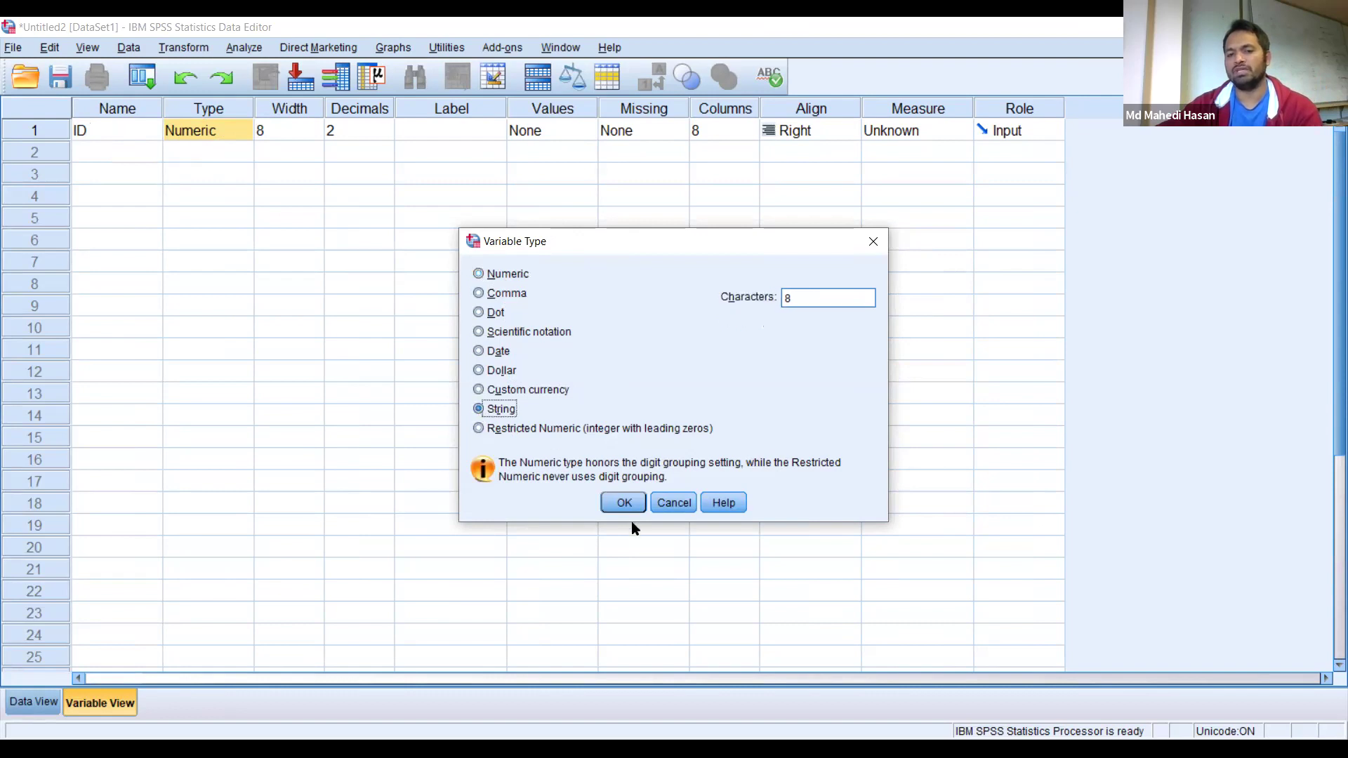
{"action": "left_click", "coordinate": [477, 276]}
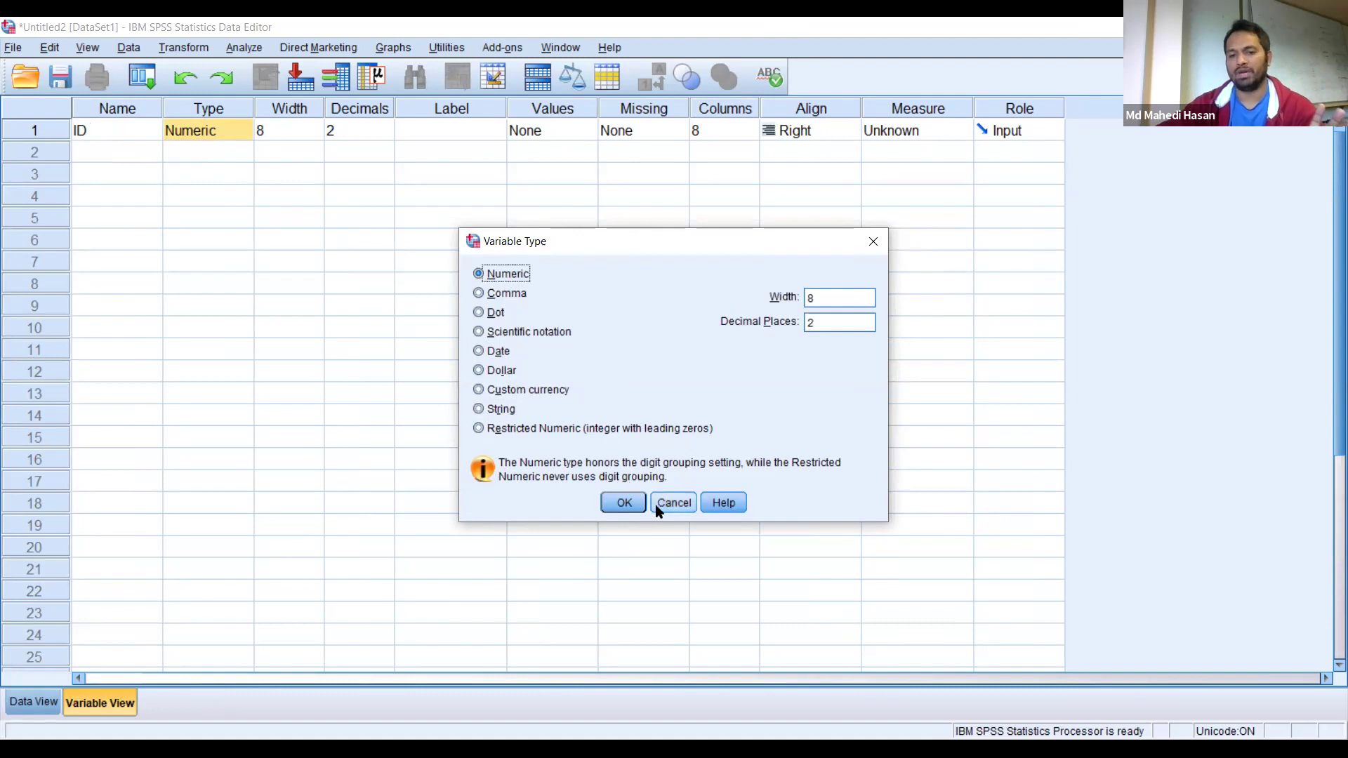
{"action": "left_click_drag", "start_coordinate": [624, 503], "coordinate": [402, 285]}
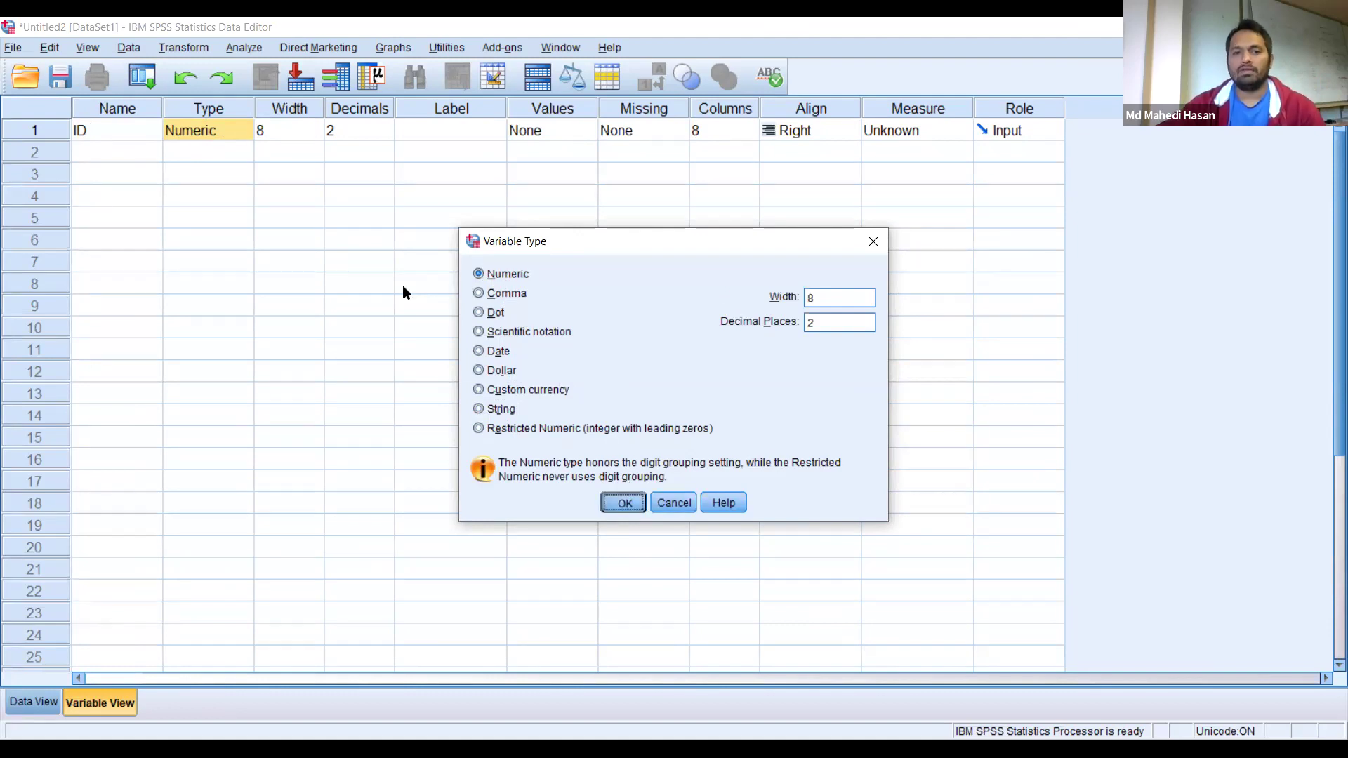
{"action": "key", "text": "Return"}
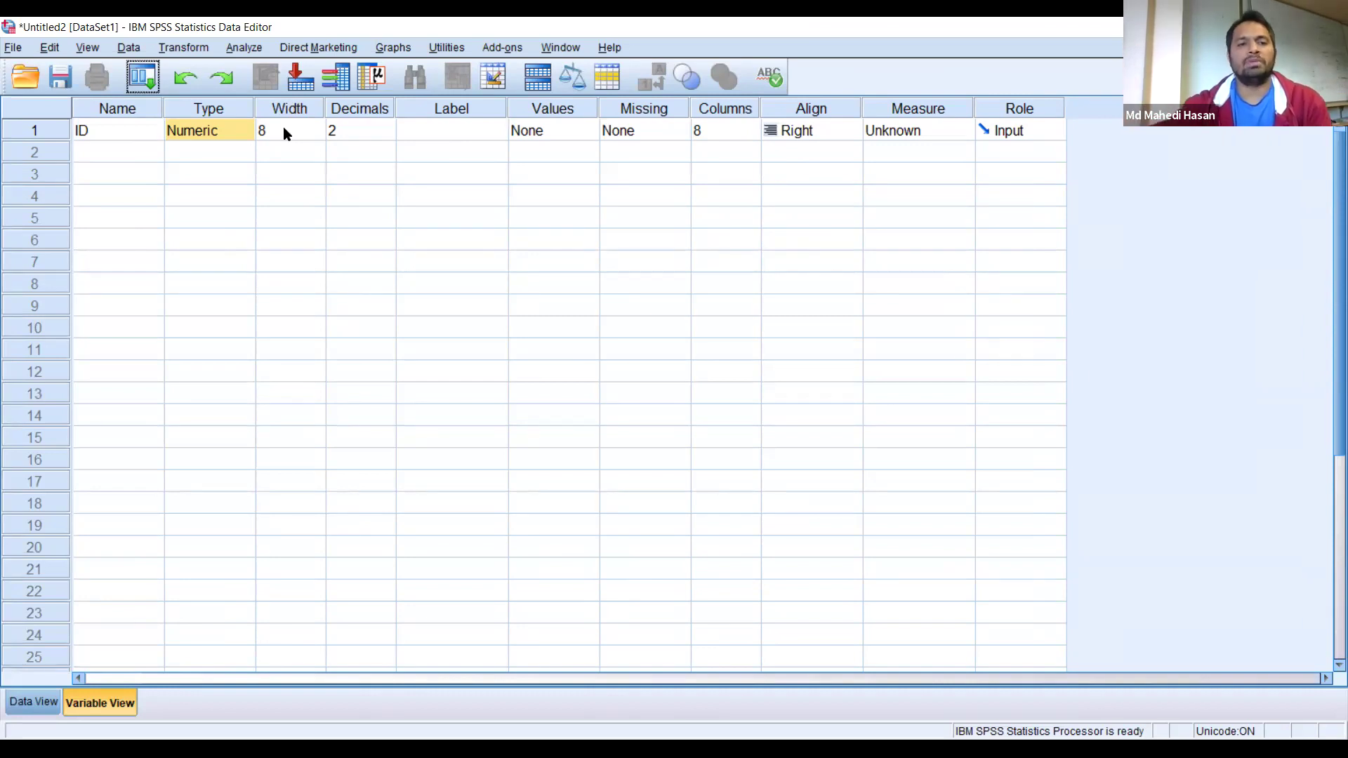
Raise the ID variable's width to 9 and return it to 8.
{"action": "left_click", "coordinate": [296, 132]}
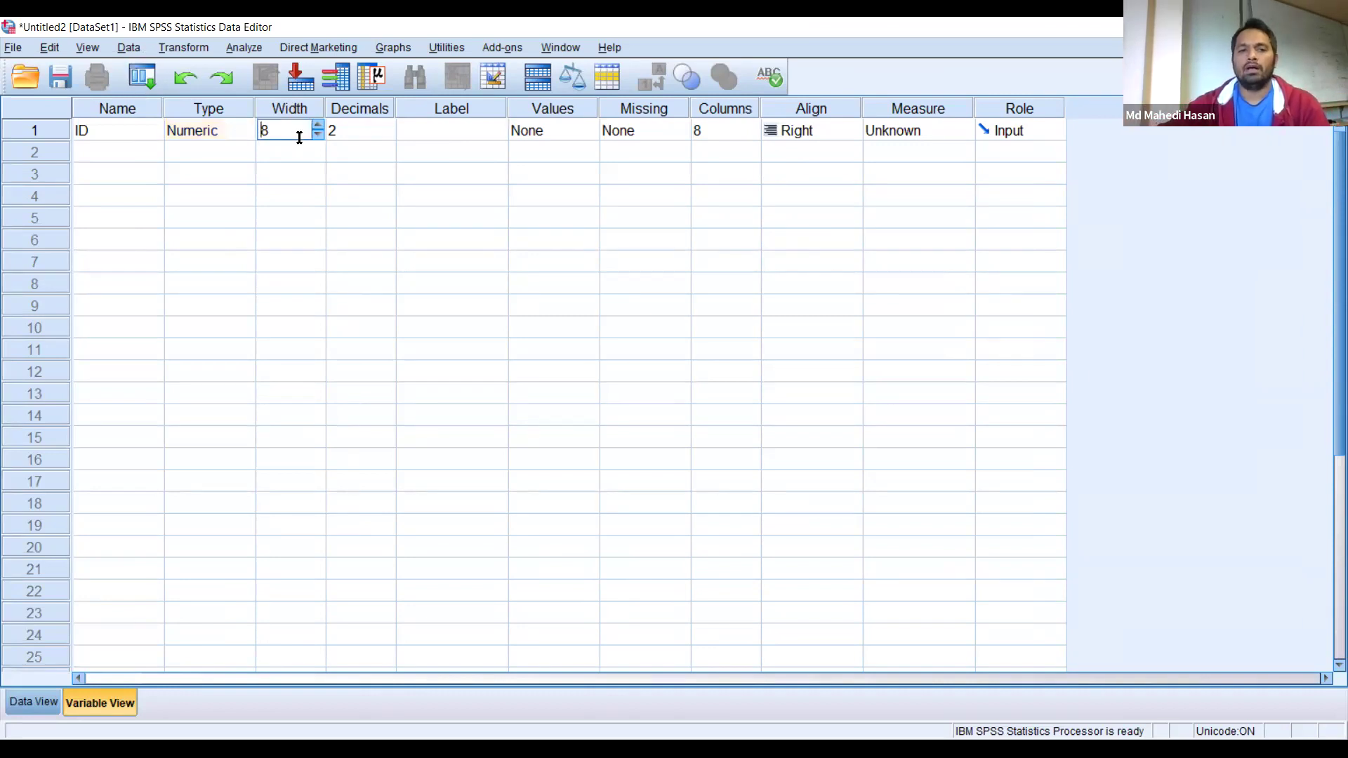
{"action": "left_click", "coordinate": [319, 126]}
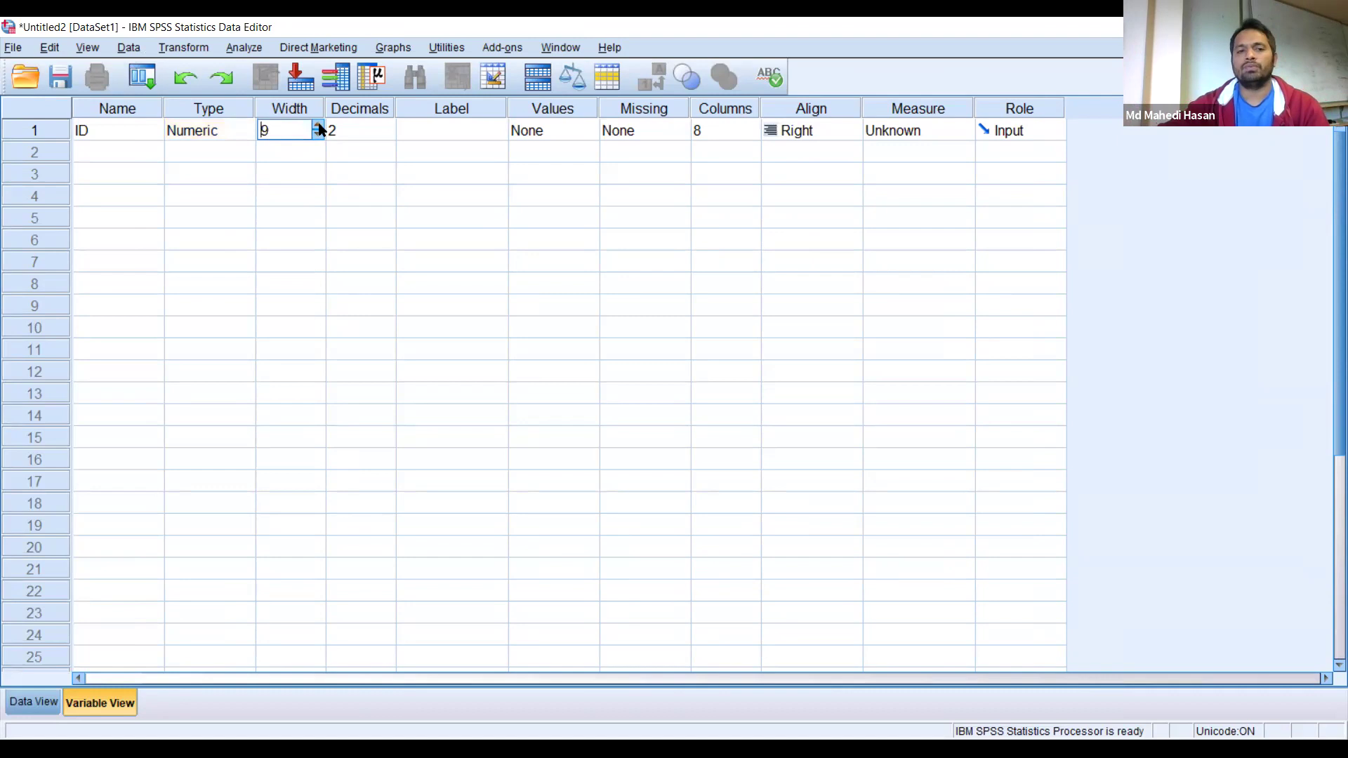
{"action": "left_click", "coordinate": [319, 134]}
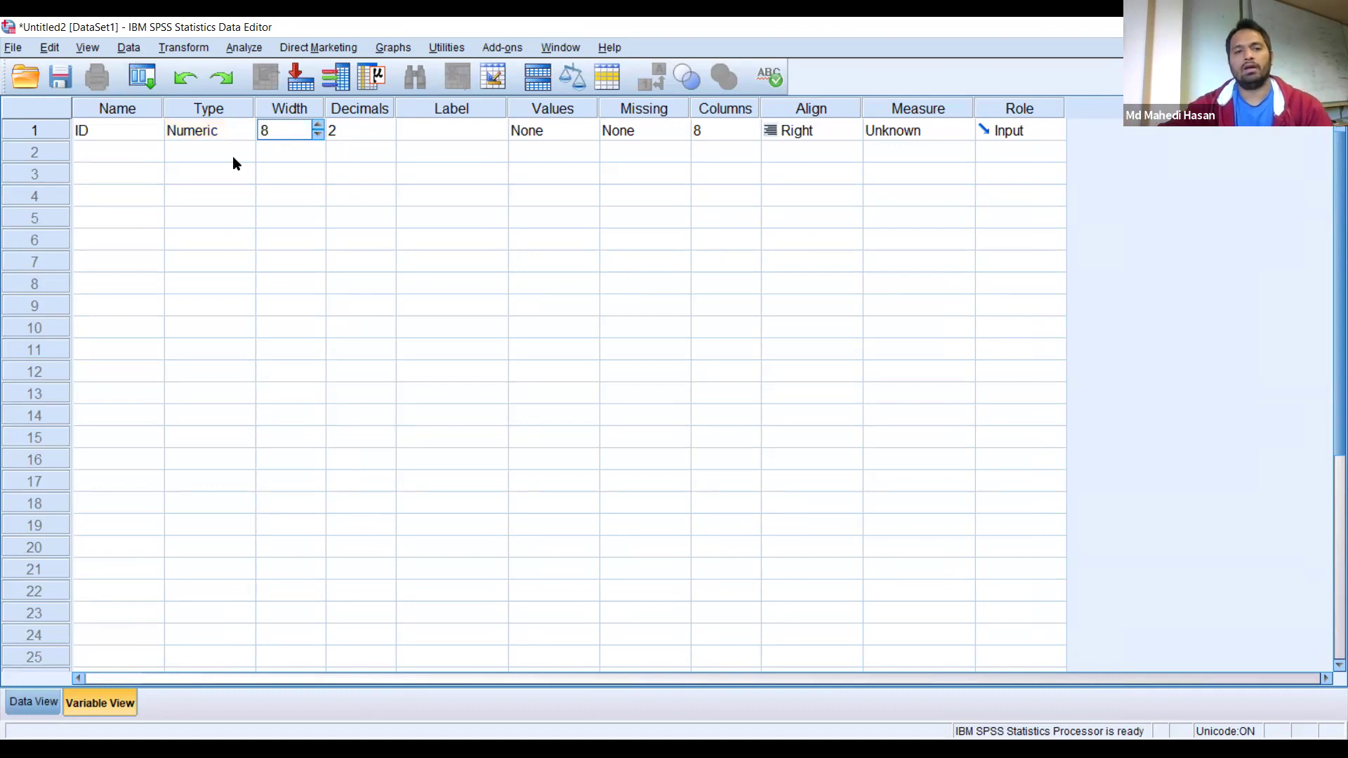
{"action": "left_click", "coordinate": [192, 155]}
Set the ID variable's decimals to 0.
{"action": "left_click", "coordinate": [364, 128]}
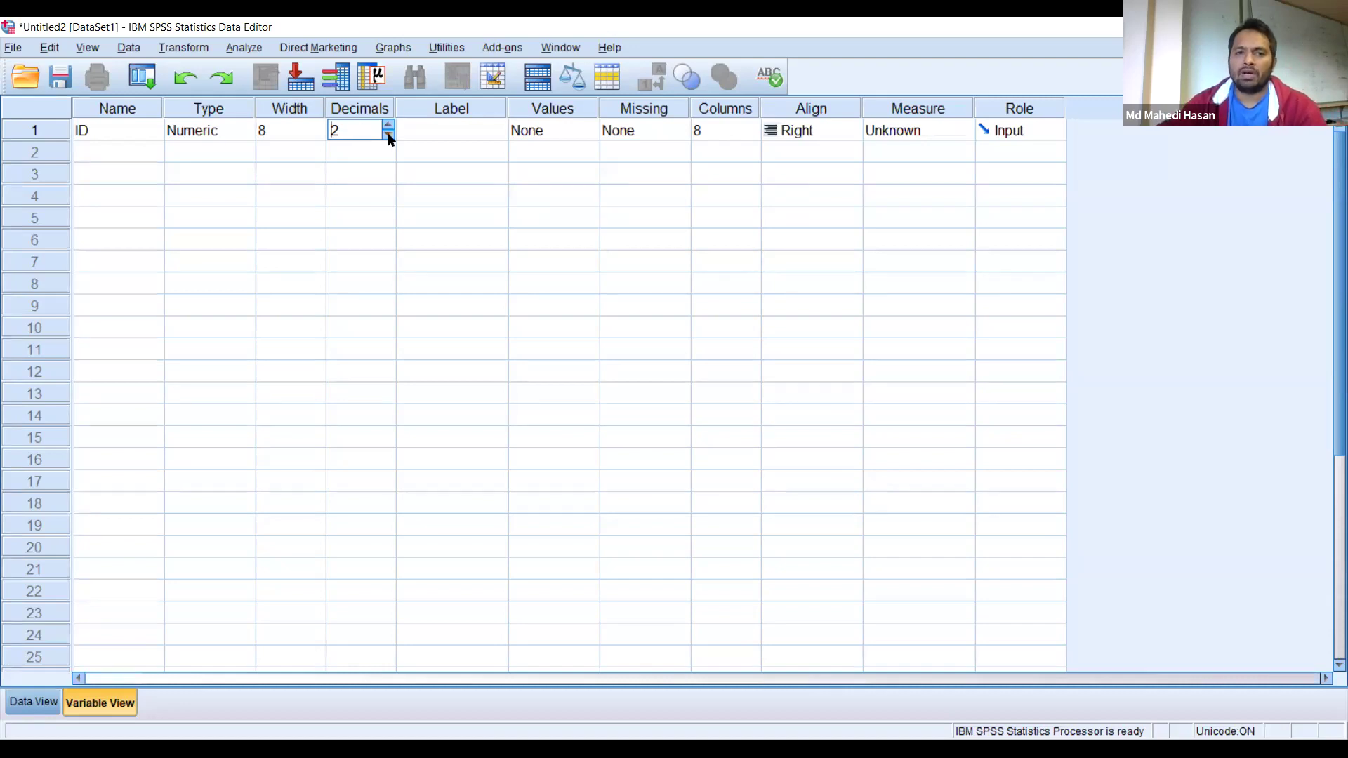
{"action": "left_click", "coordinate": [388, 135]}
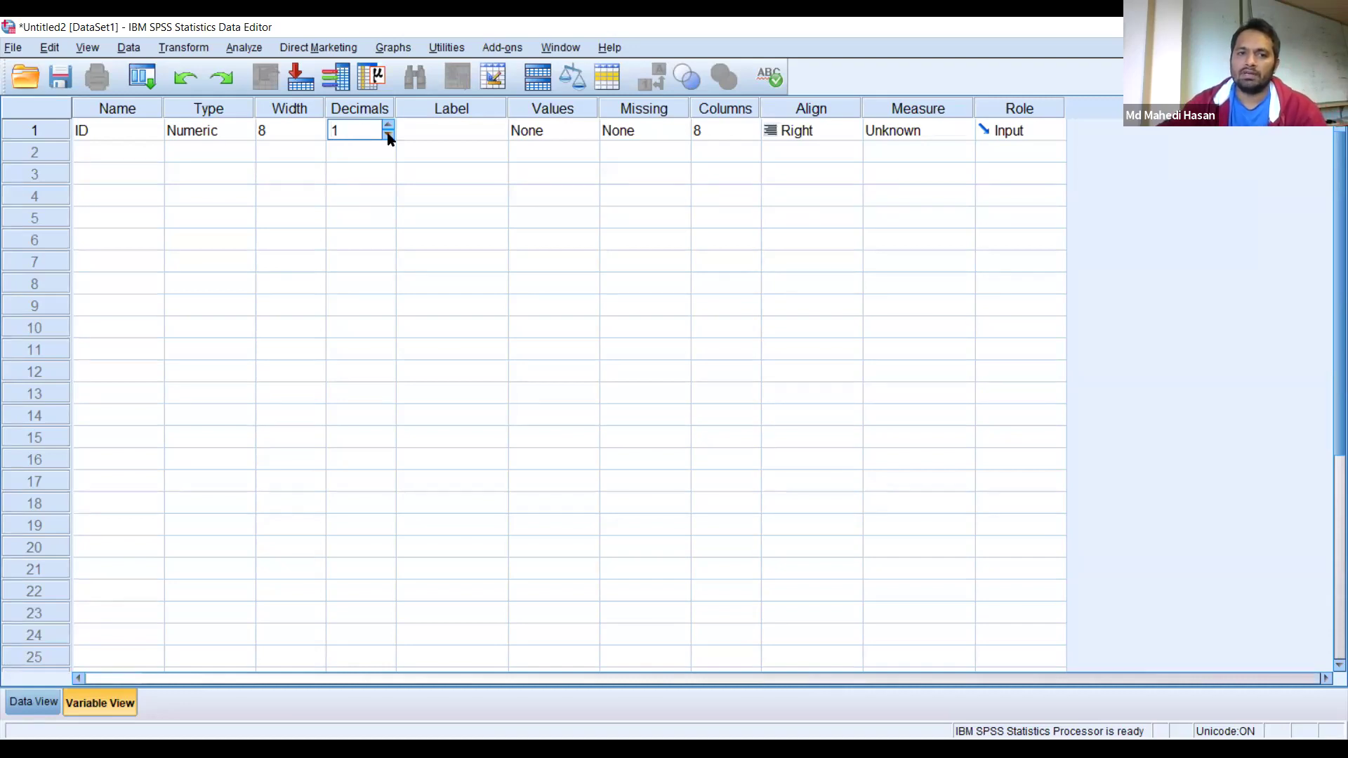
{"action": "left_click", "coordinate": [389, 135]}
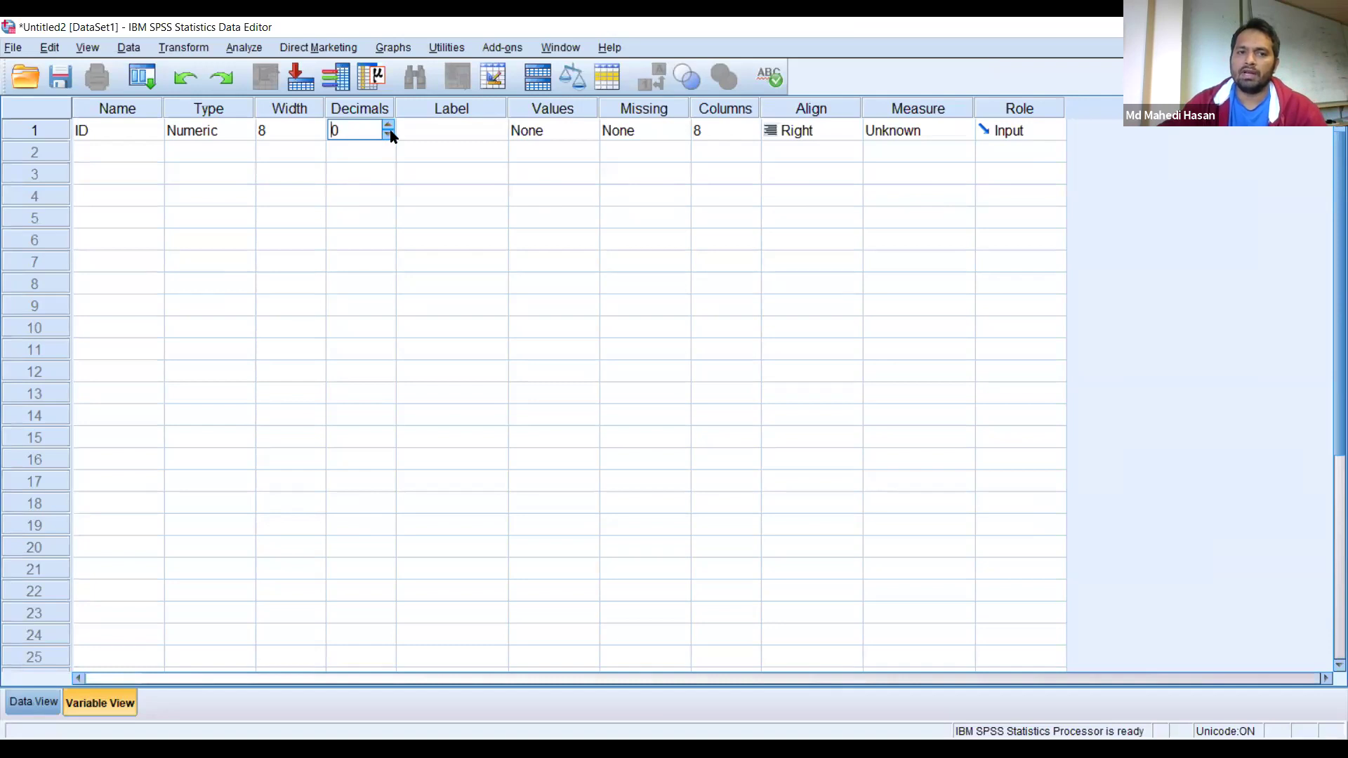
{"action": "left_click", "coordinate": [433, 135]}
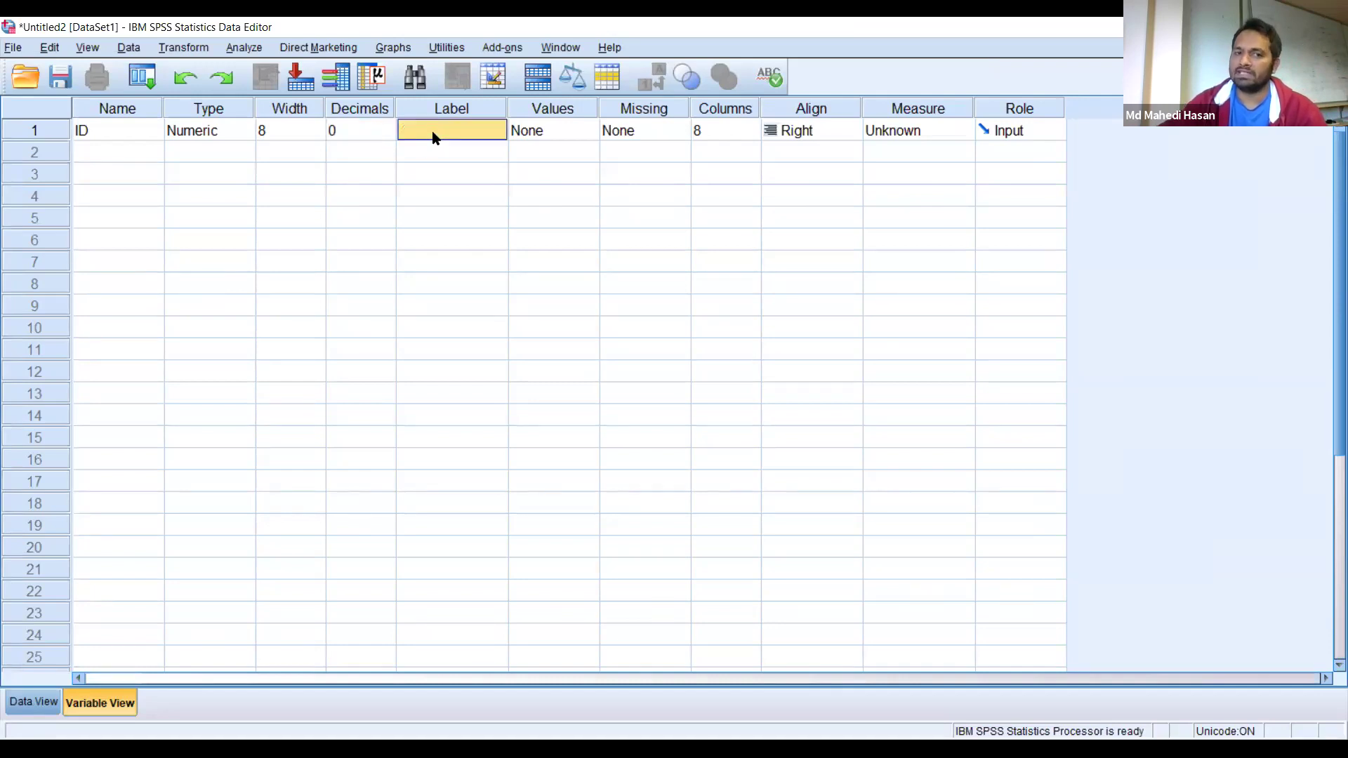
{"action": "left_click", "coordinate": [356, 133]}
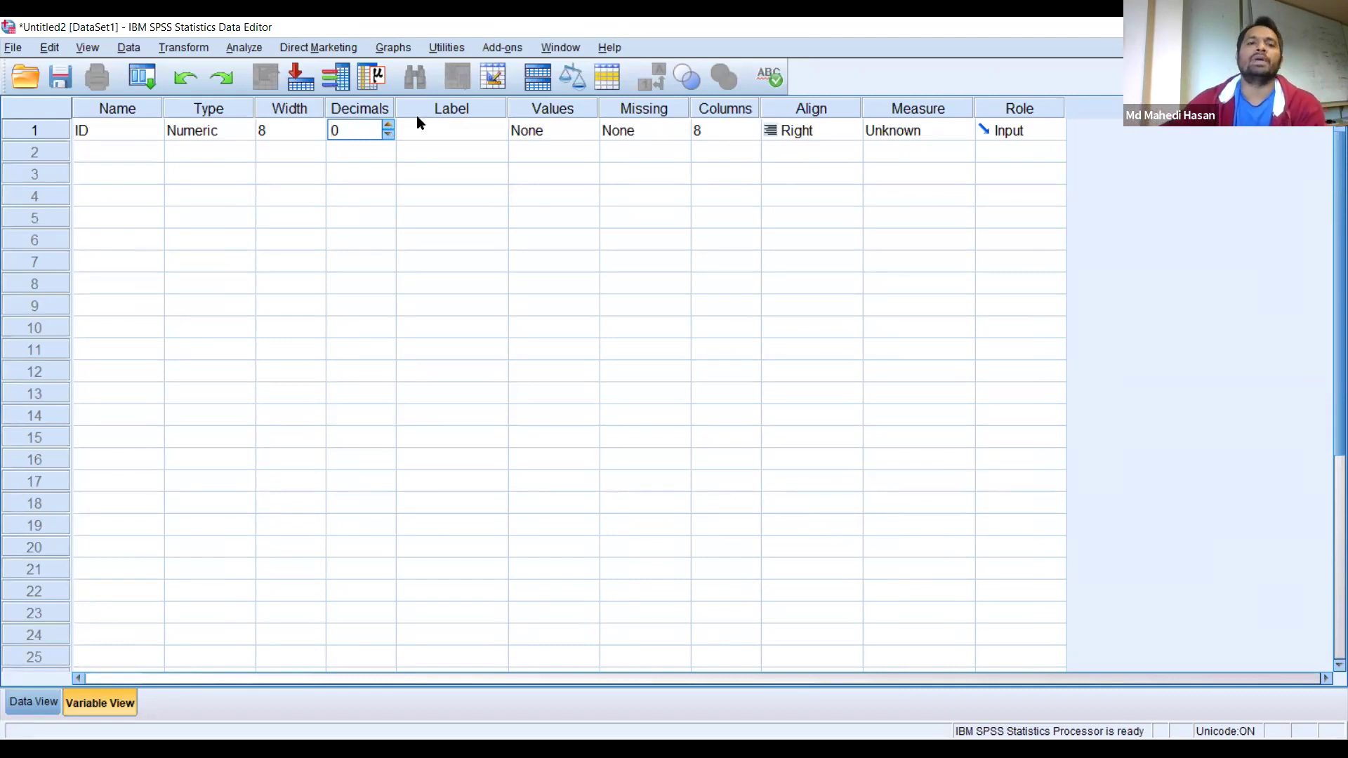
Widen the Label column and label the ID variable "Identification Number".
{"action": "left_click", "coordinate": [479, 134]}
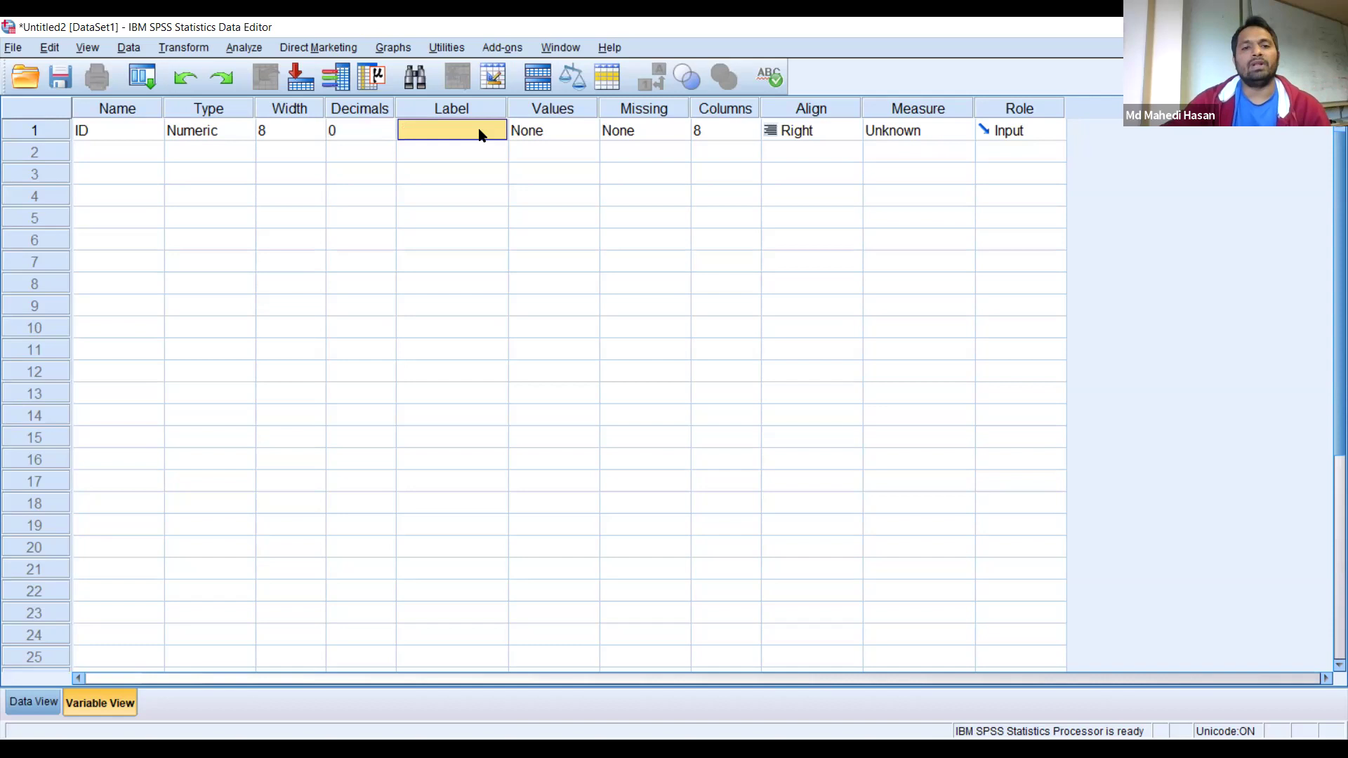
{"action": "left_click_drag", "start_coordinate": [512, 105], "coordinate": [624, 110]}
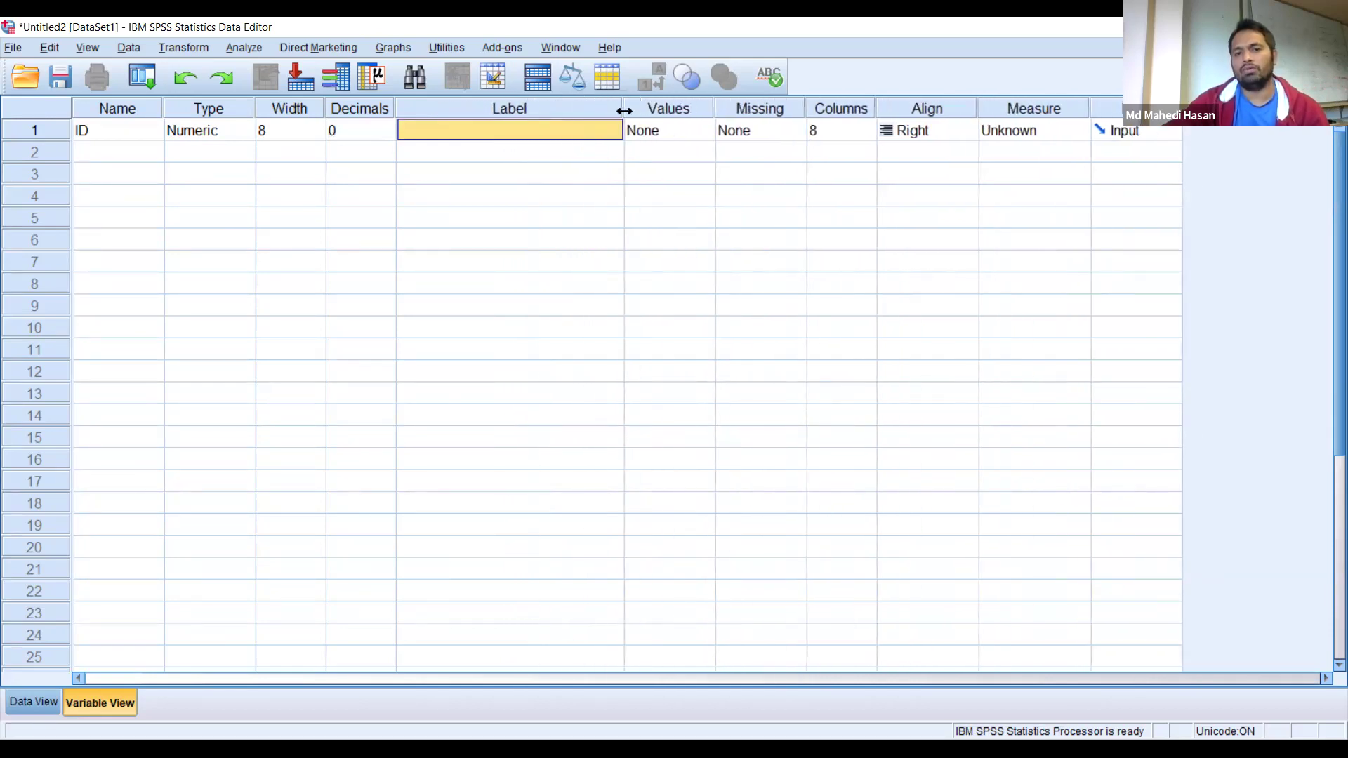
{"action": "left_click", "coordinate": [509, 133]}
{"action": "type", "text": "Id"}
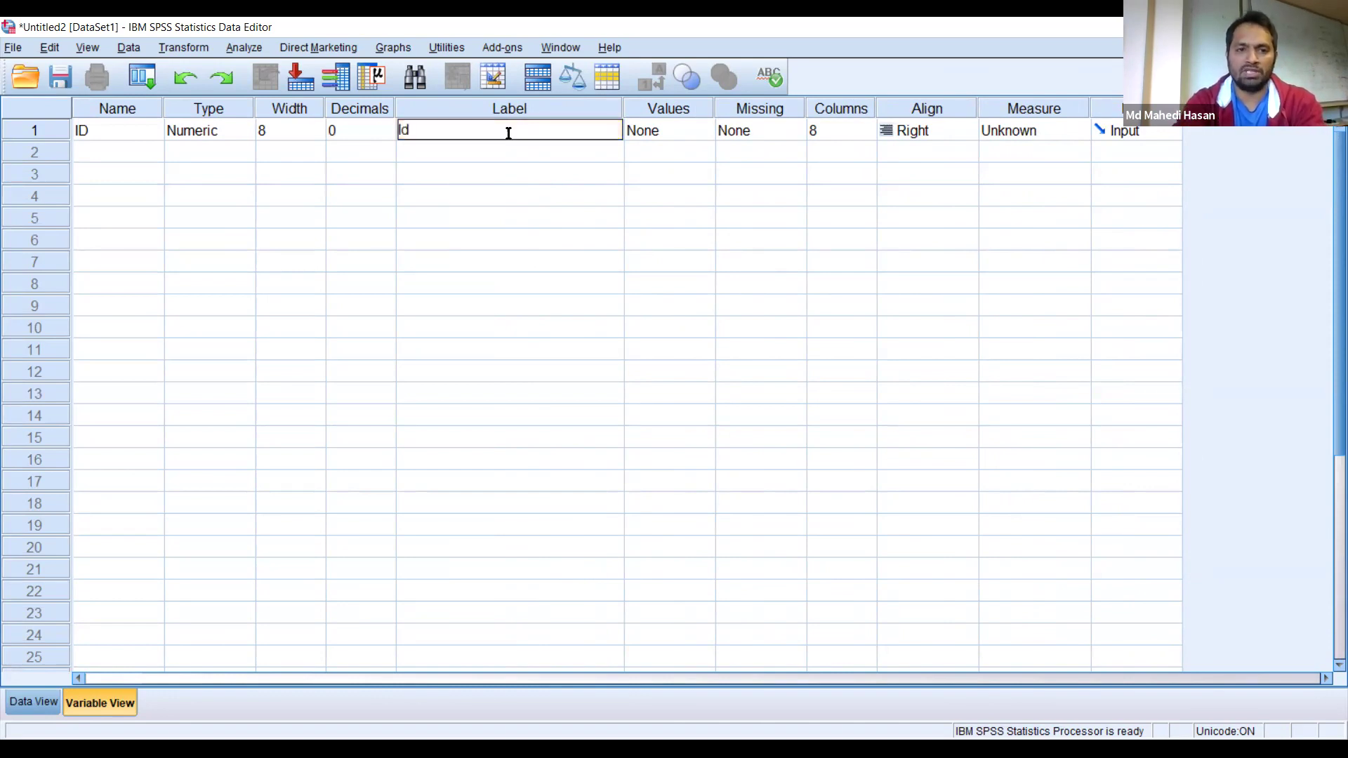
{"action": "type", "text": "entification Number"}
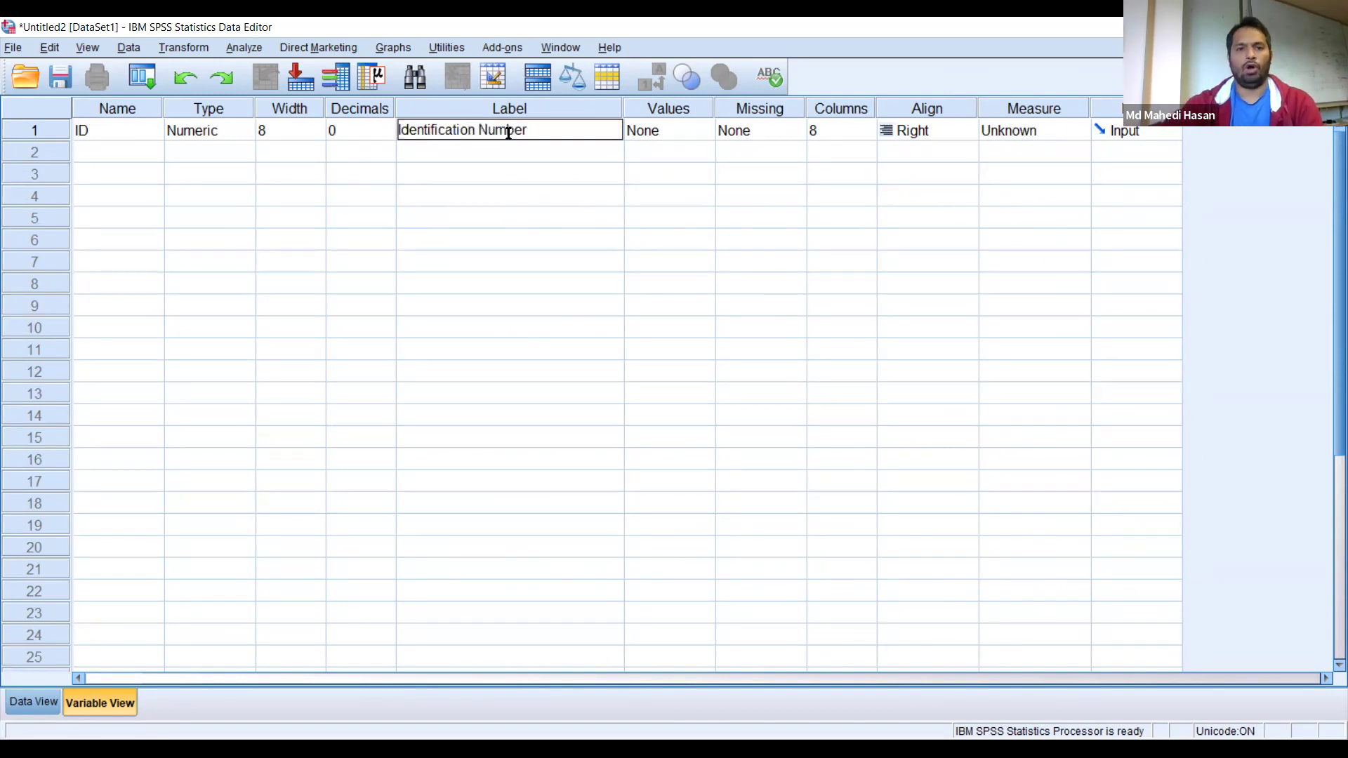
{"action": "key", "text": "Return"}
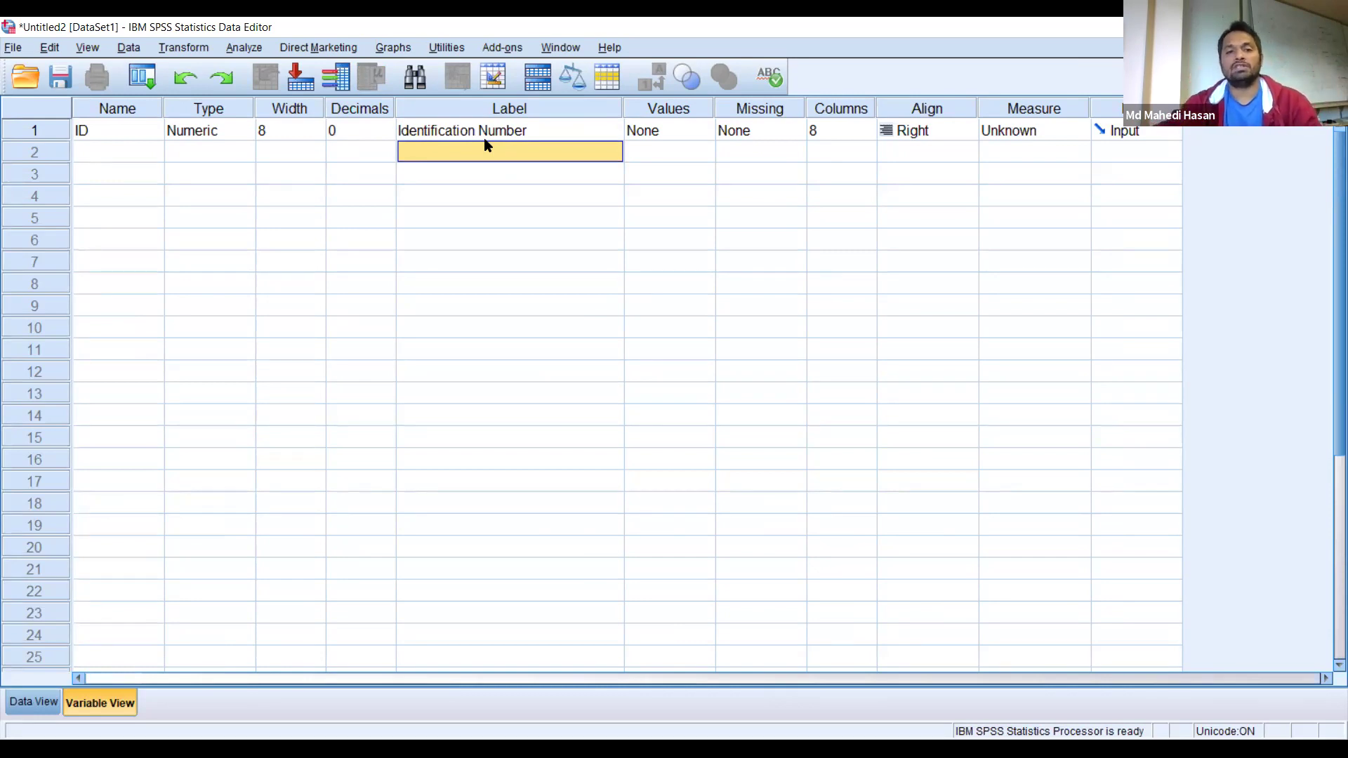
{"action": "left_click", "coordinate": [546, 127]}
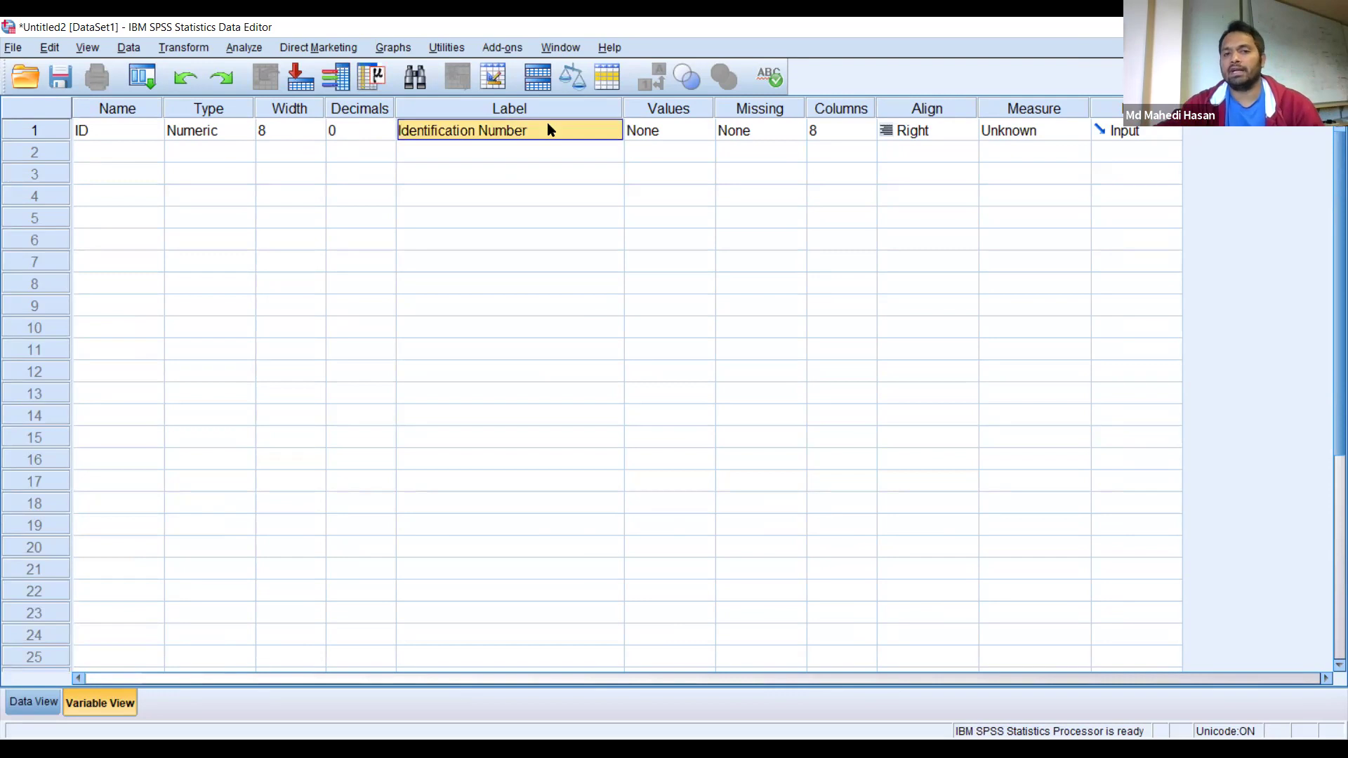
{"action": "left_click", "coordinate": [120, 133]}
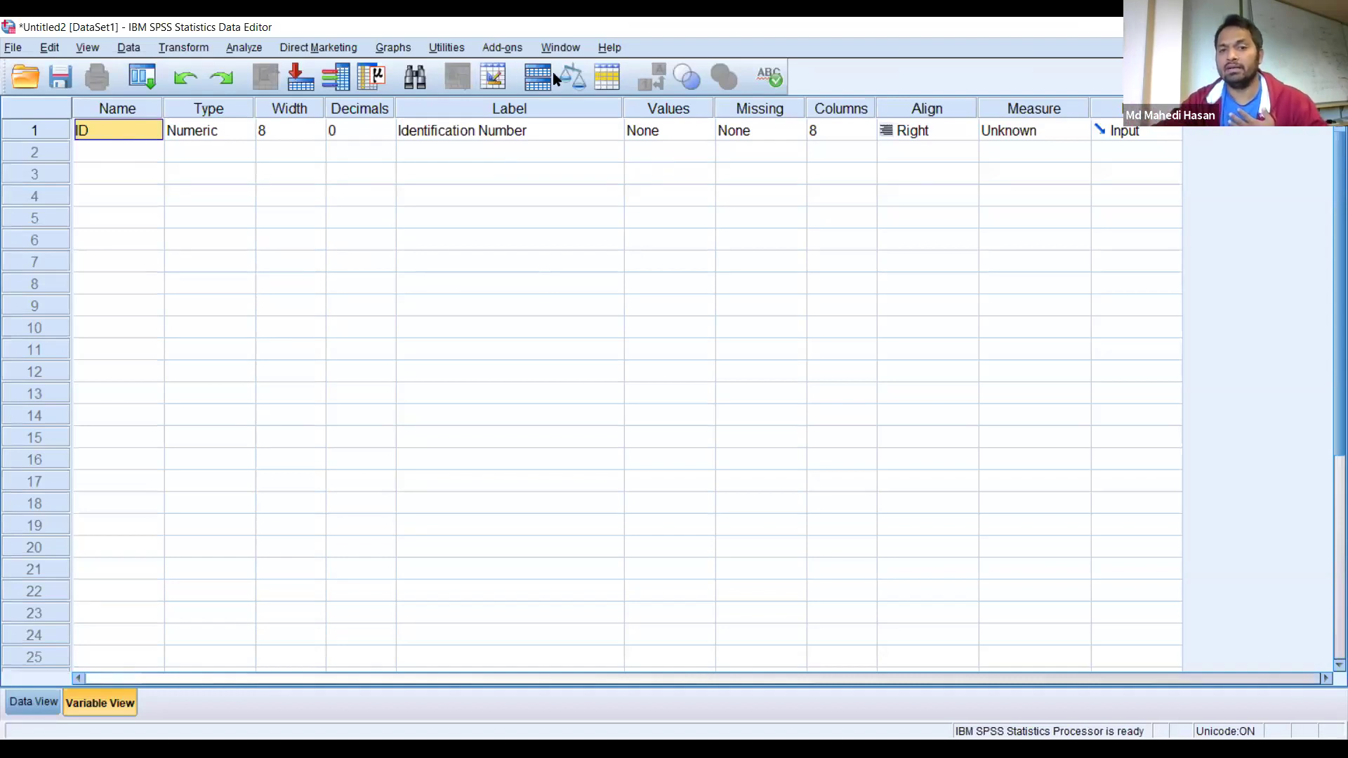
{"action": "left_click", "coordinate": [514, 134]}
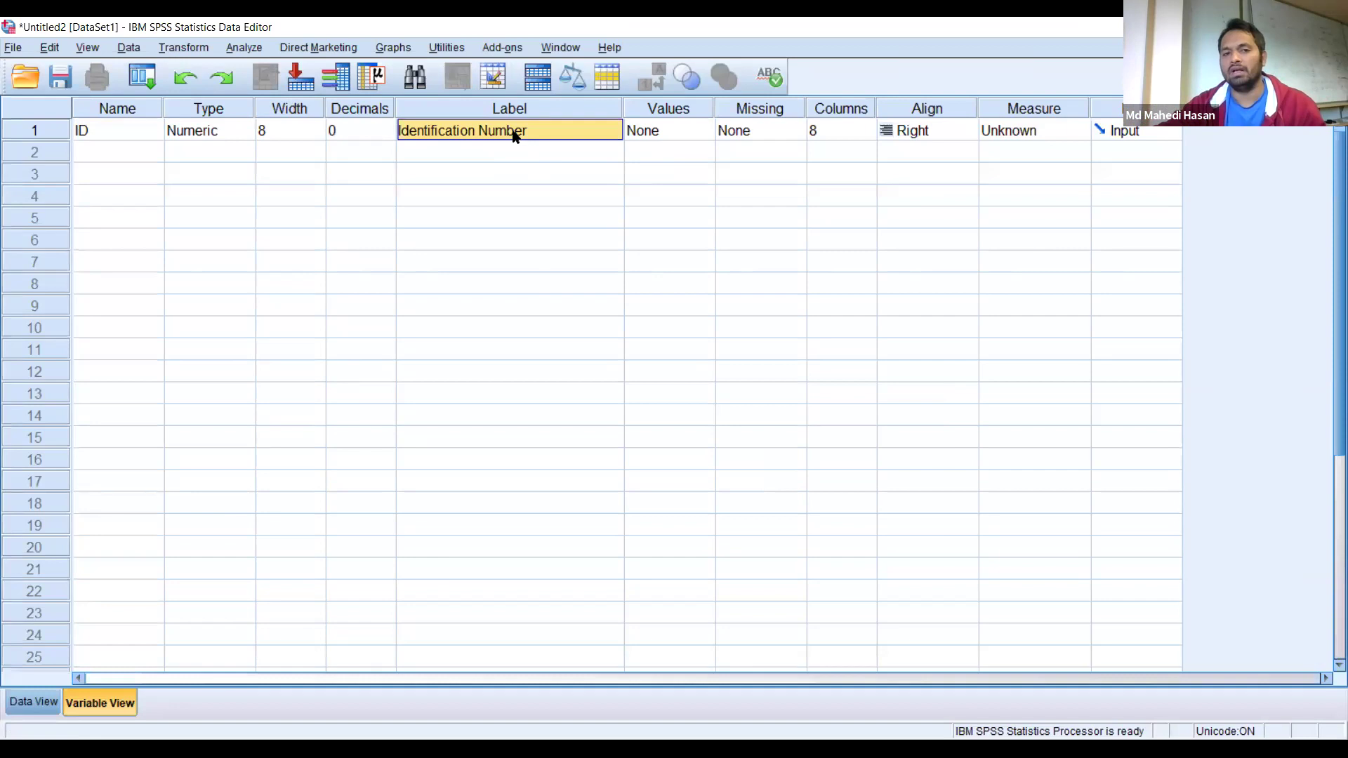
{"action": "left_click", "coordinate": [88, 132]}
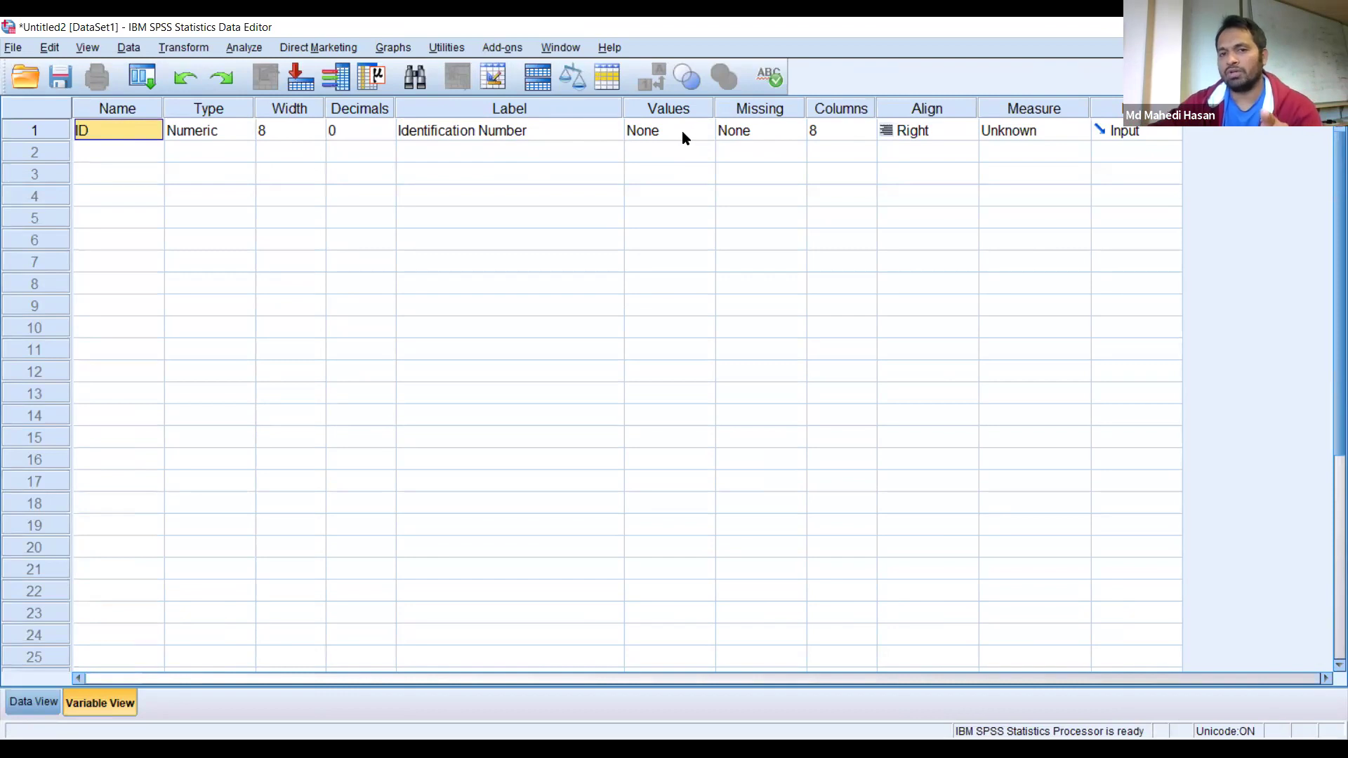
Set the ID variable's measurement level to Nominal.
{"action": "left_click", "coordinate": [1056, 128]}
{"action": "left_click", "coordinate": [1038, 190]}
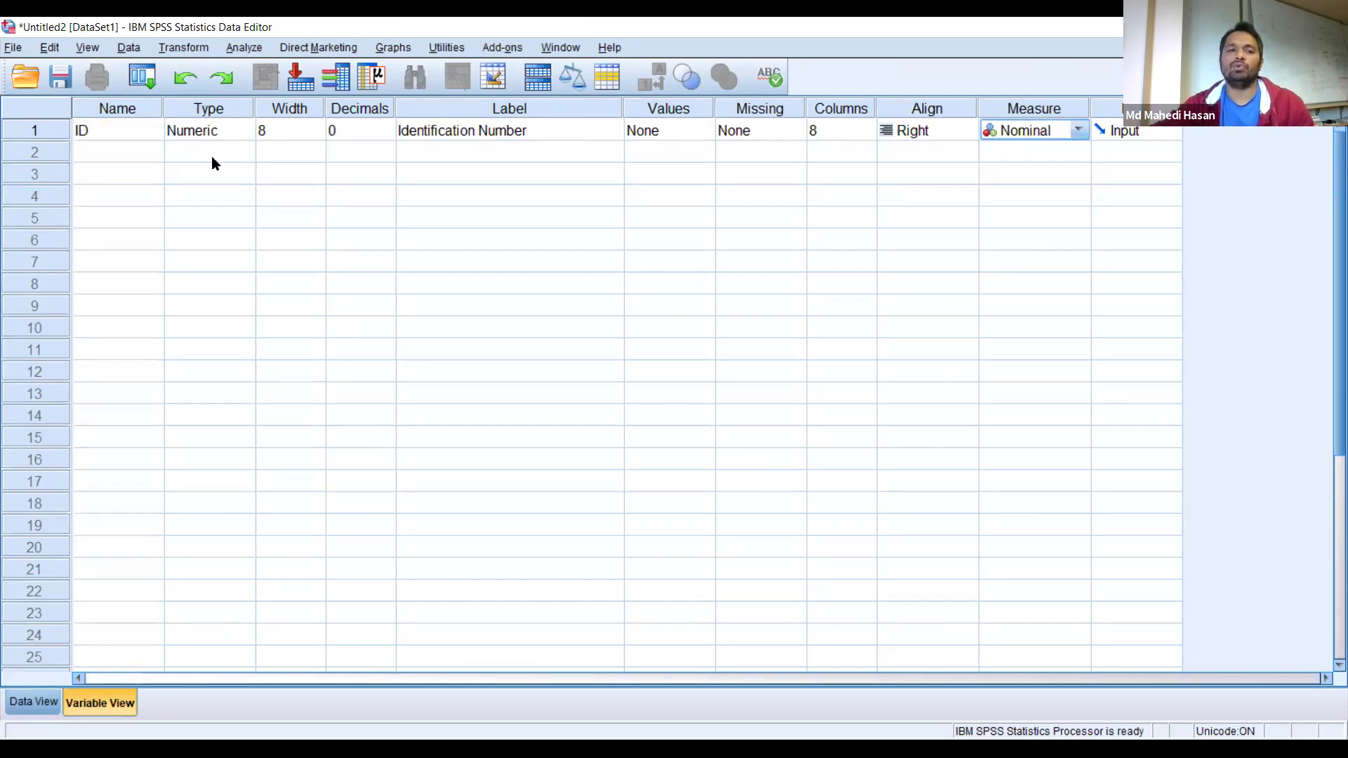
Add a second variable called Name in the row below ID.
{"action": "left_click", "coordinate": [145, 152]}
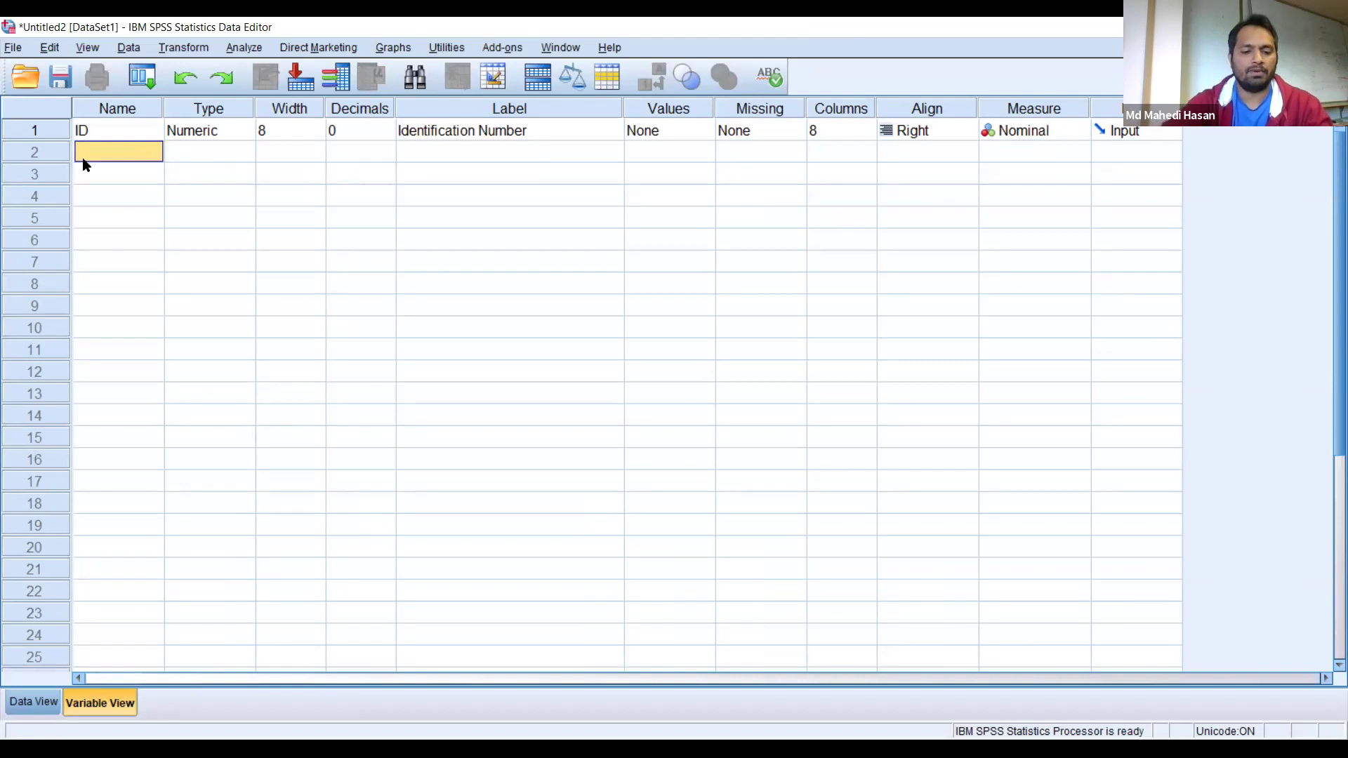
{"action": "type", "text": "Name"}
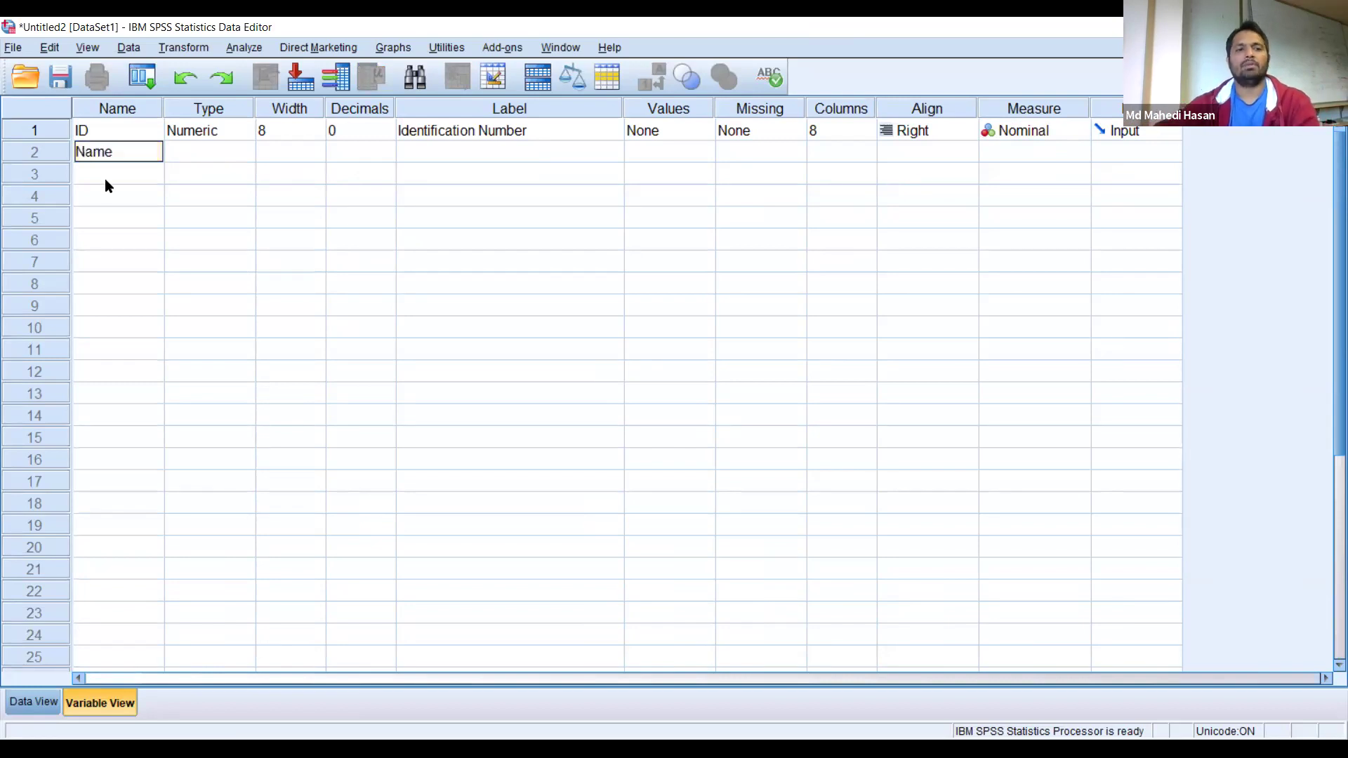
{"action": "left_click", "coordinate": [112, 172]}
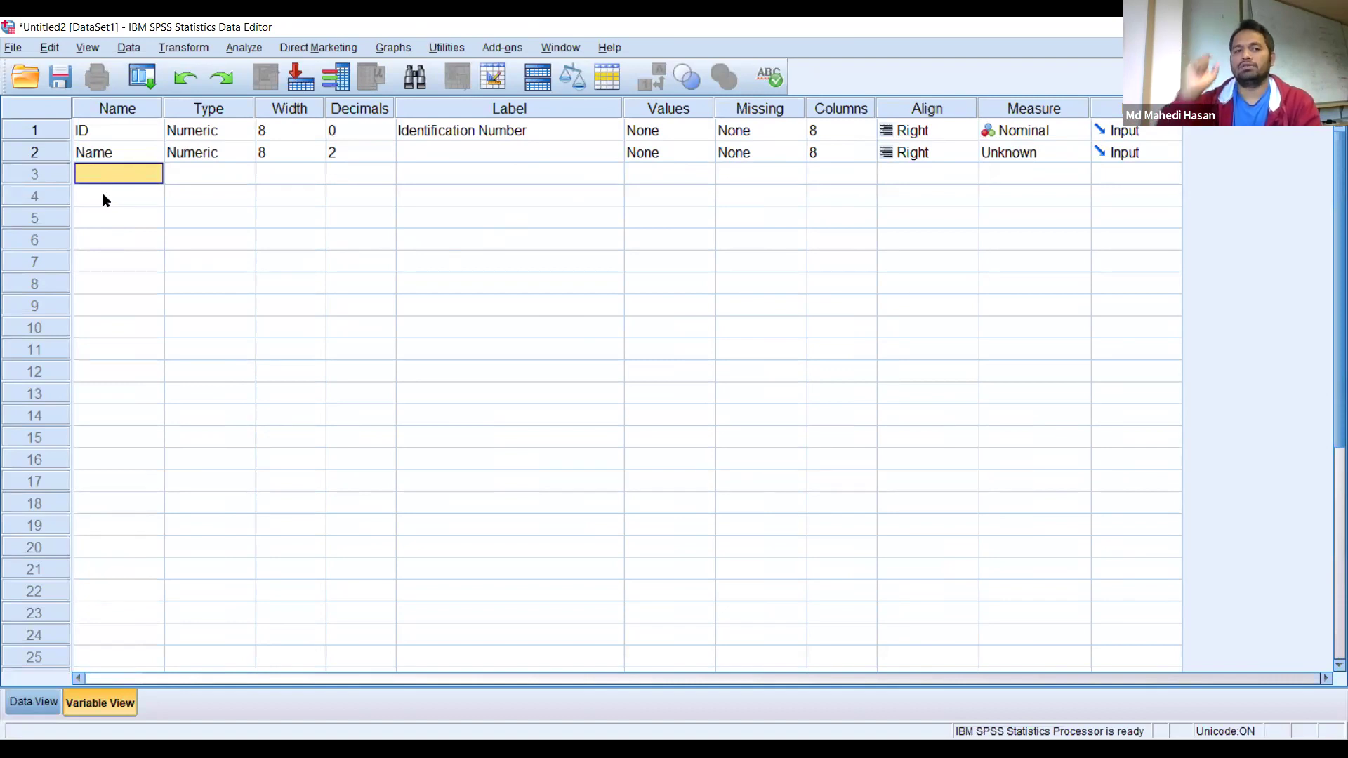
Change the Name variable's type from the default to String.
{"action": "left_click", "coordinate": [215, 156]}
{"action": "left_click", "coordinate": [244, 153]}
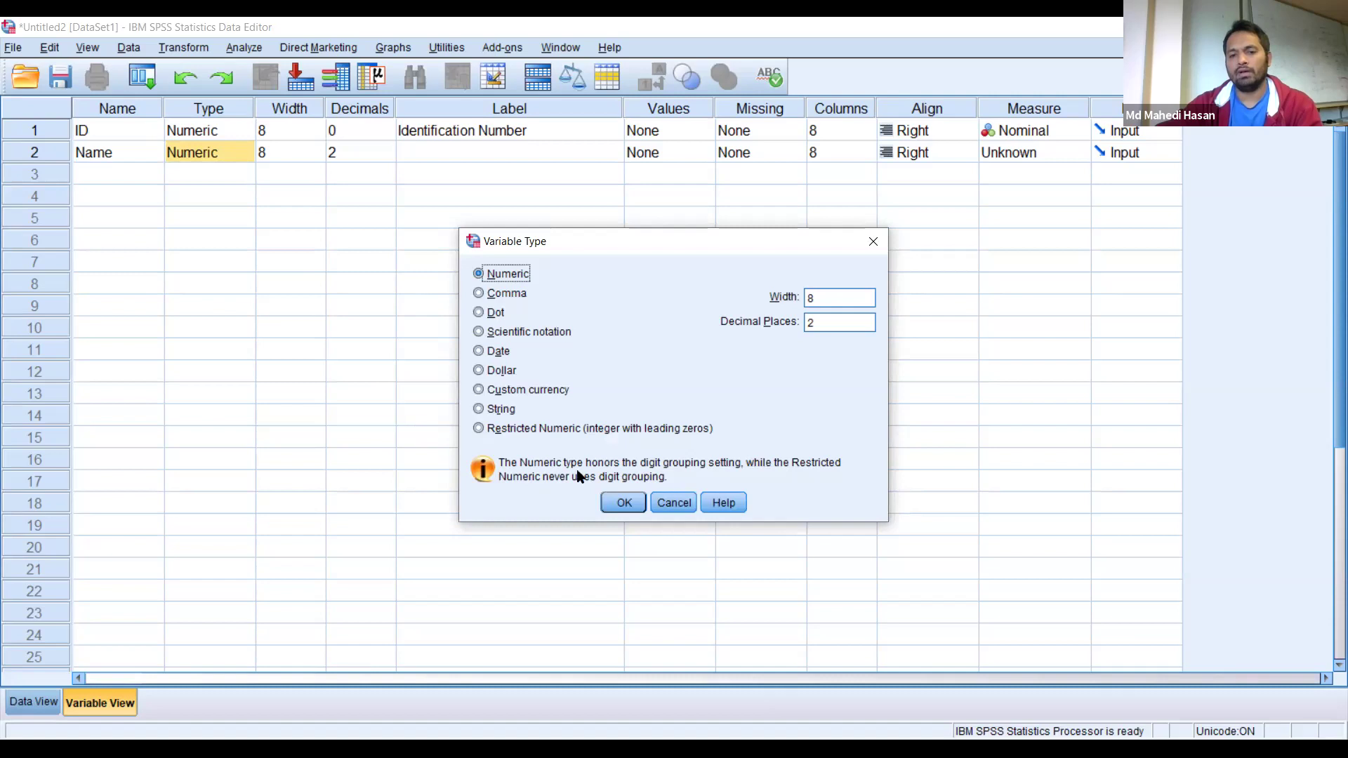
{"action": "left_click", "coordinate": [478, 410]}
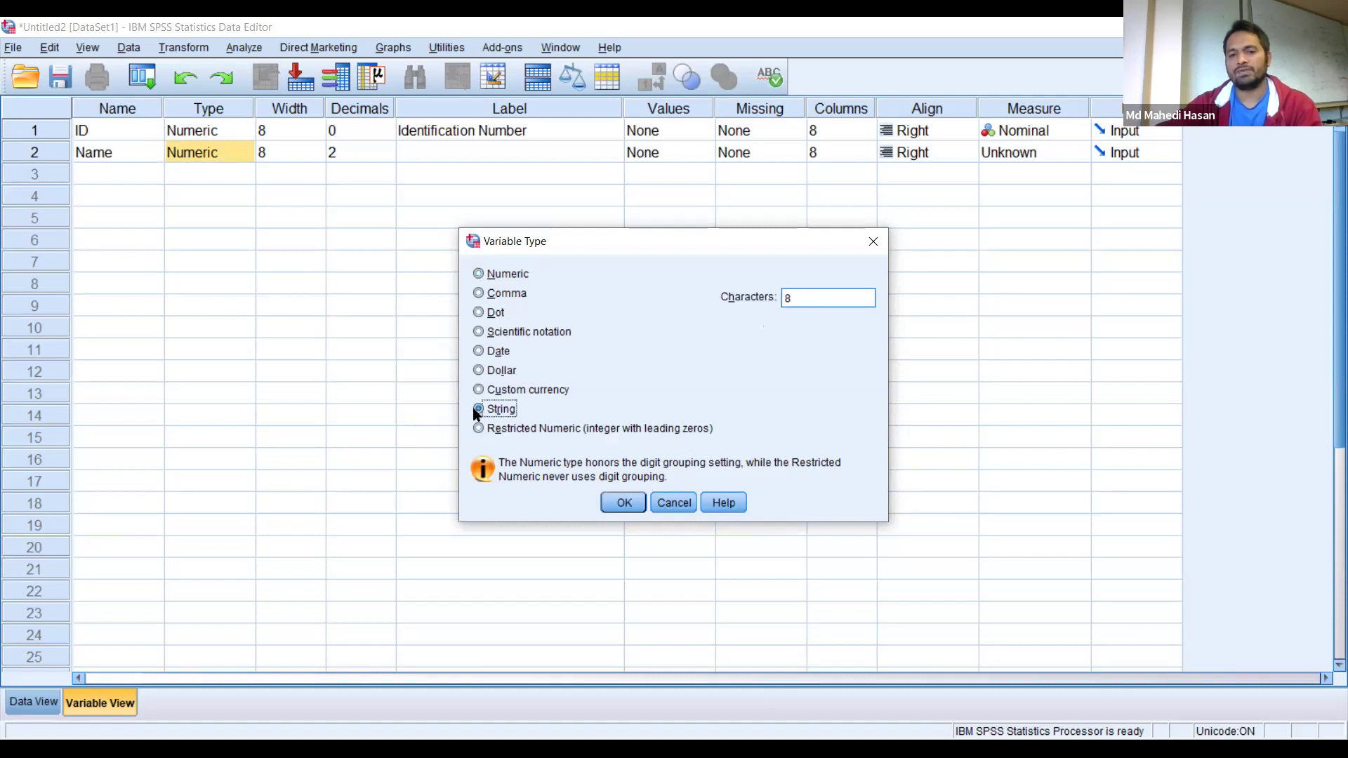
{"action": "left_click", "coordinate": [634, 505]}
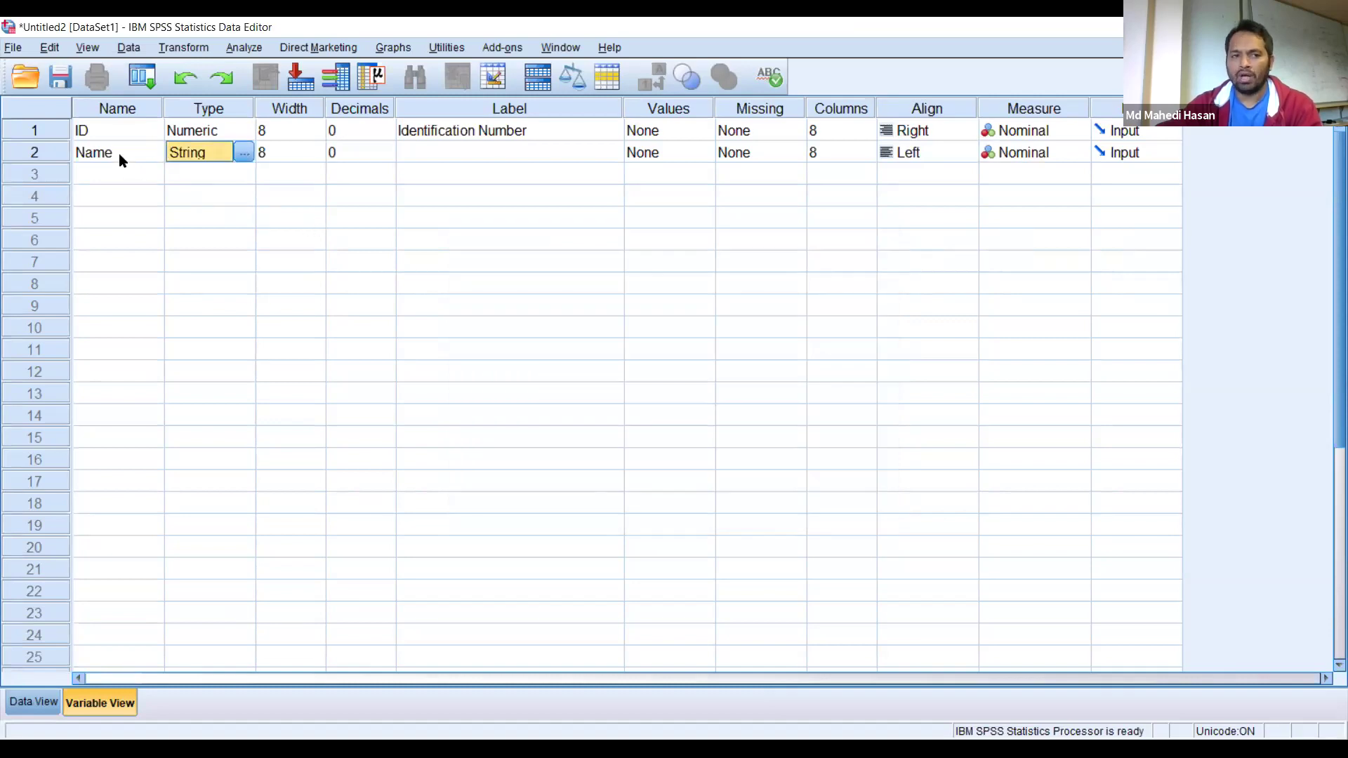
{"action": "left_click", "coordinate": [103, 167]}
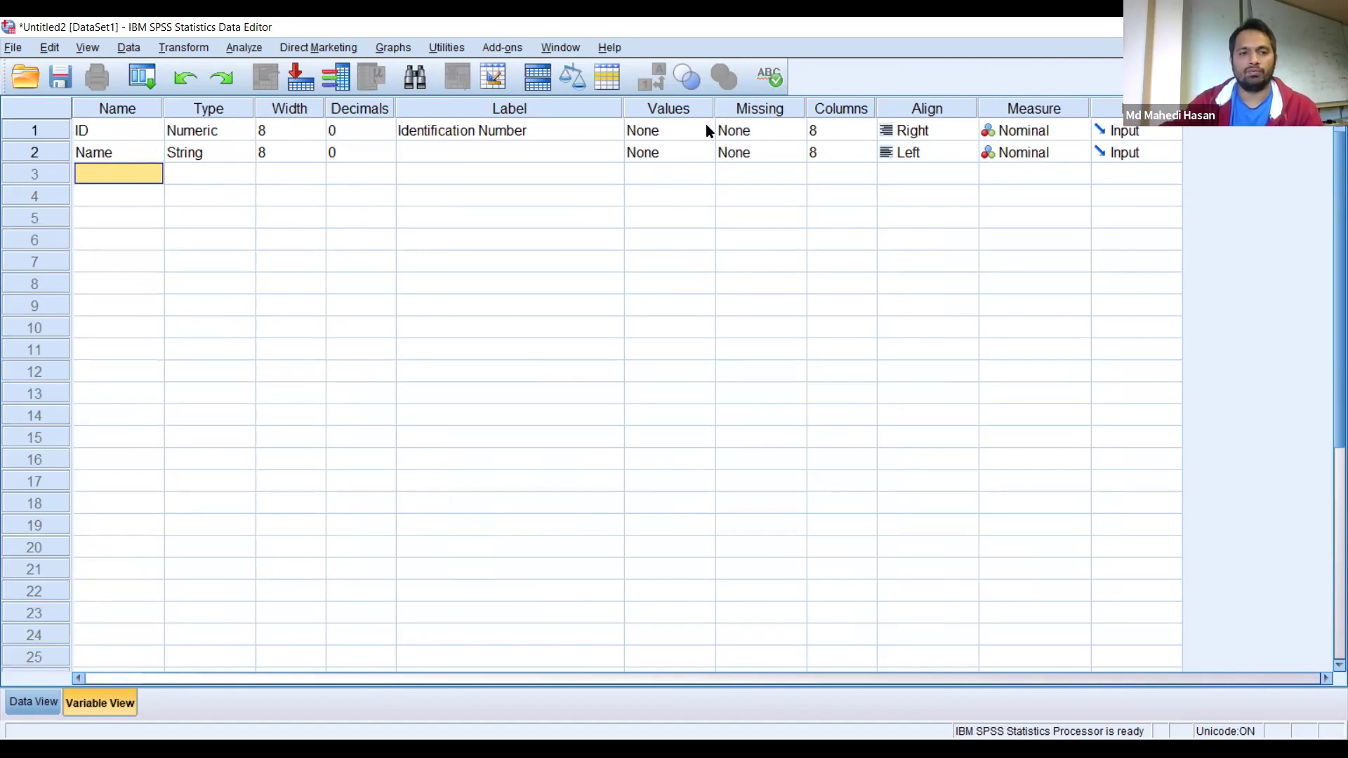
Set the Name variable's width to 16.
{"action": "left_click", "coordinate": [280, 154]}
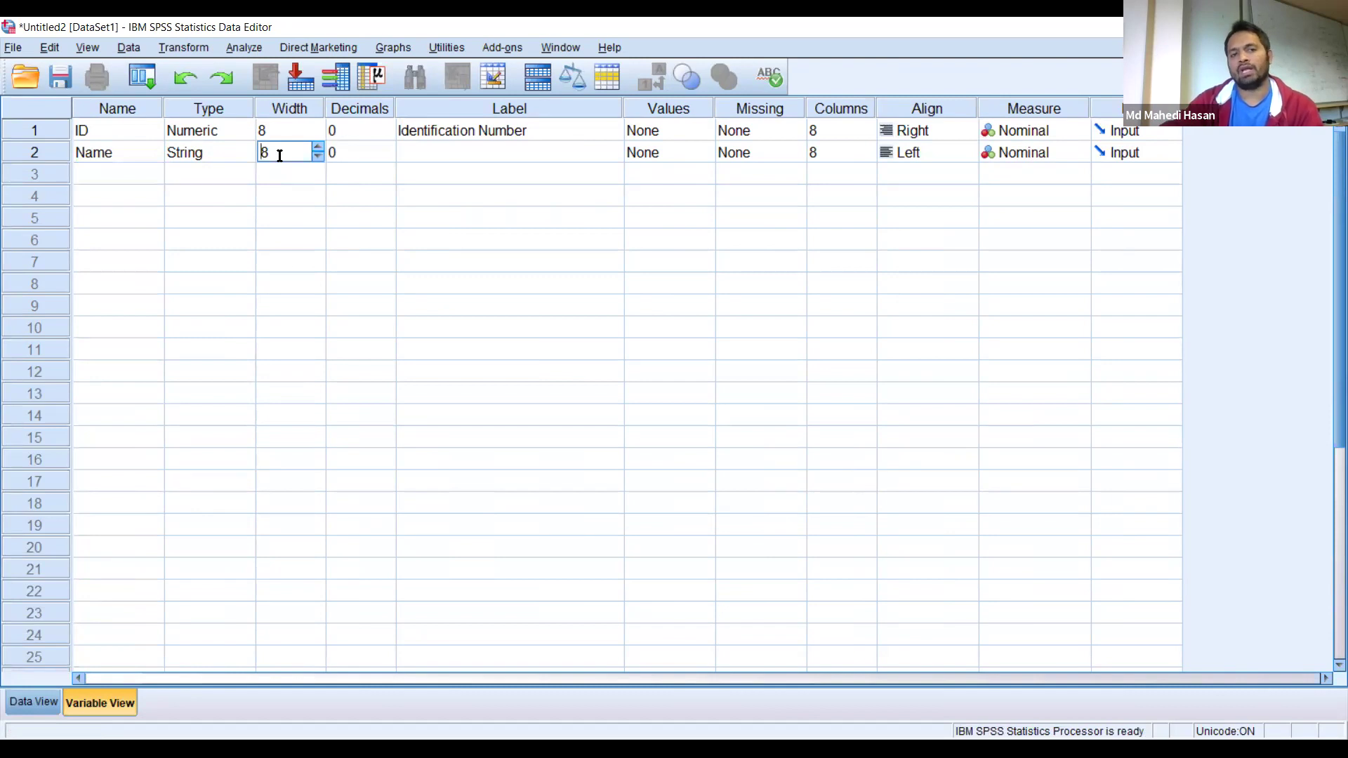
{"action": "double_click", "coordinate": [318, 148]}
{"action": "double_click", "coordinate": [317, 148]}
{"action": "double_click", "coordinate": [317, 149]}
{"action": "double_click", "coordinate": [317, 148]}
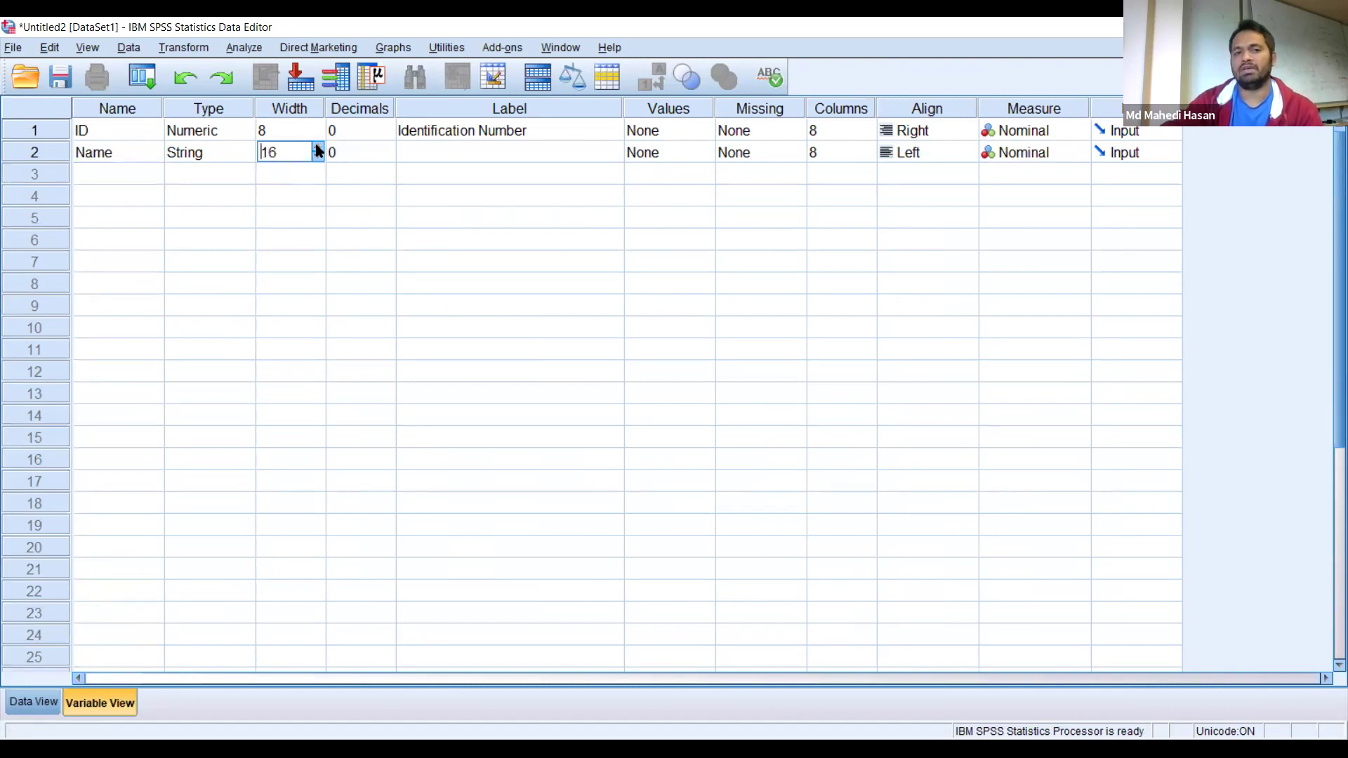
{"action": "left_click", "coordinate": [475, 145]}
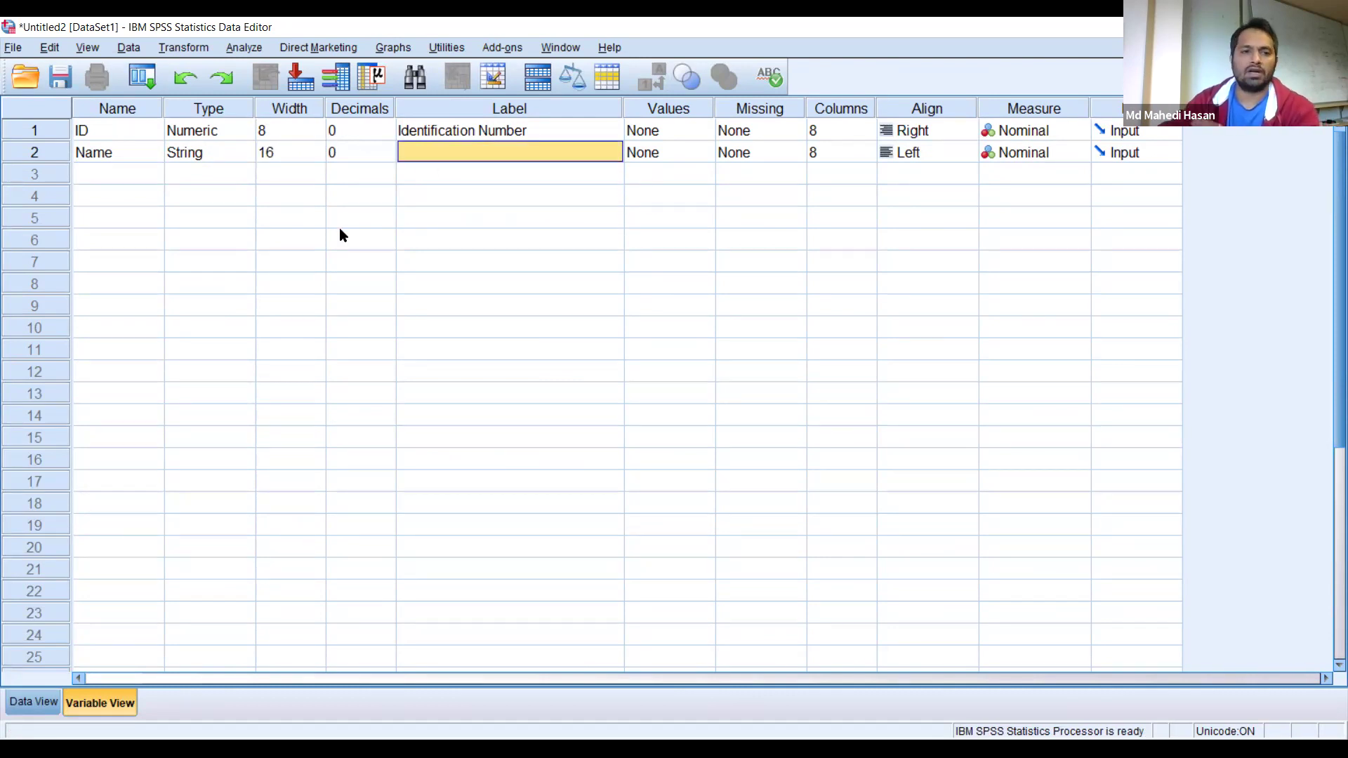
Add a third variable called Age in the row below Name.
{"action": "left_click", "coordinate": [111, 180]}
{"action": "type", "text": "Age"}
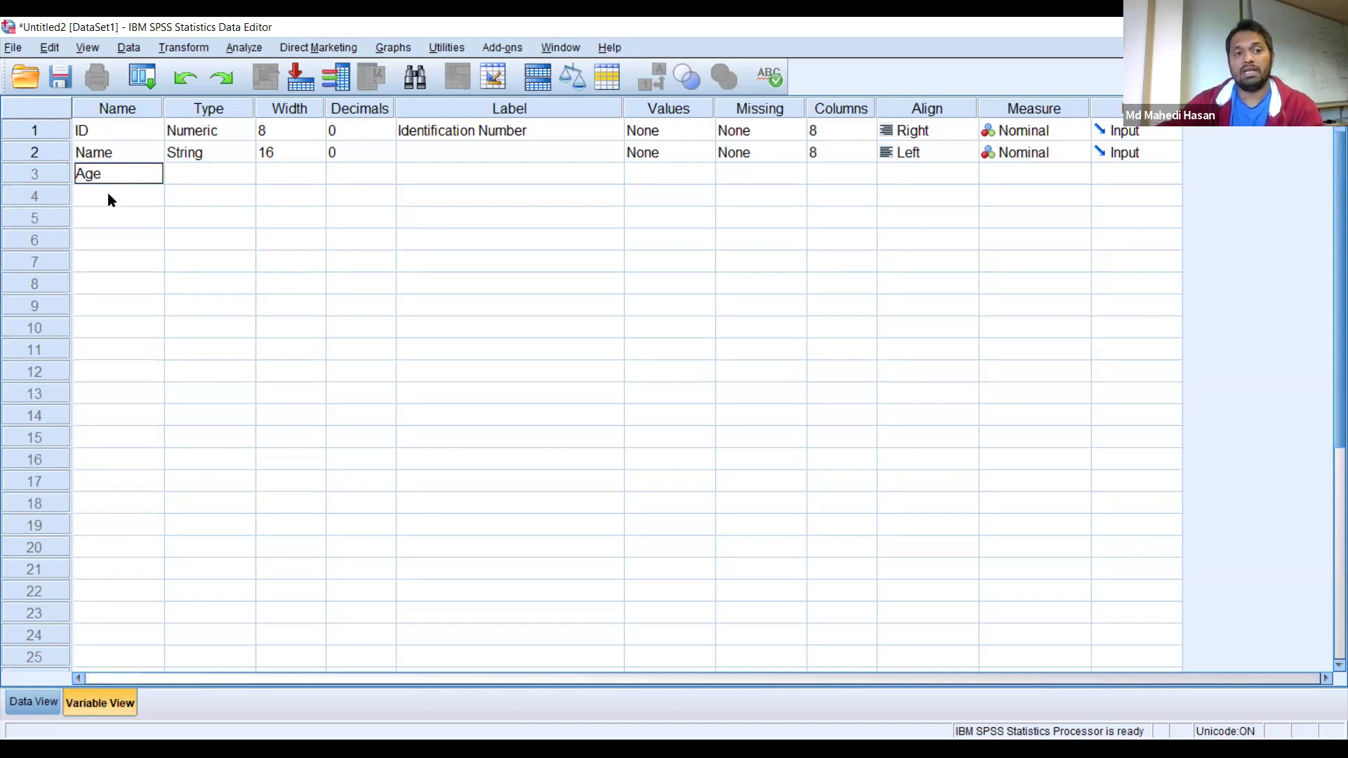
{"action": "left_click", "coordinate": [108, 195]}
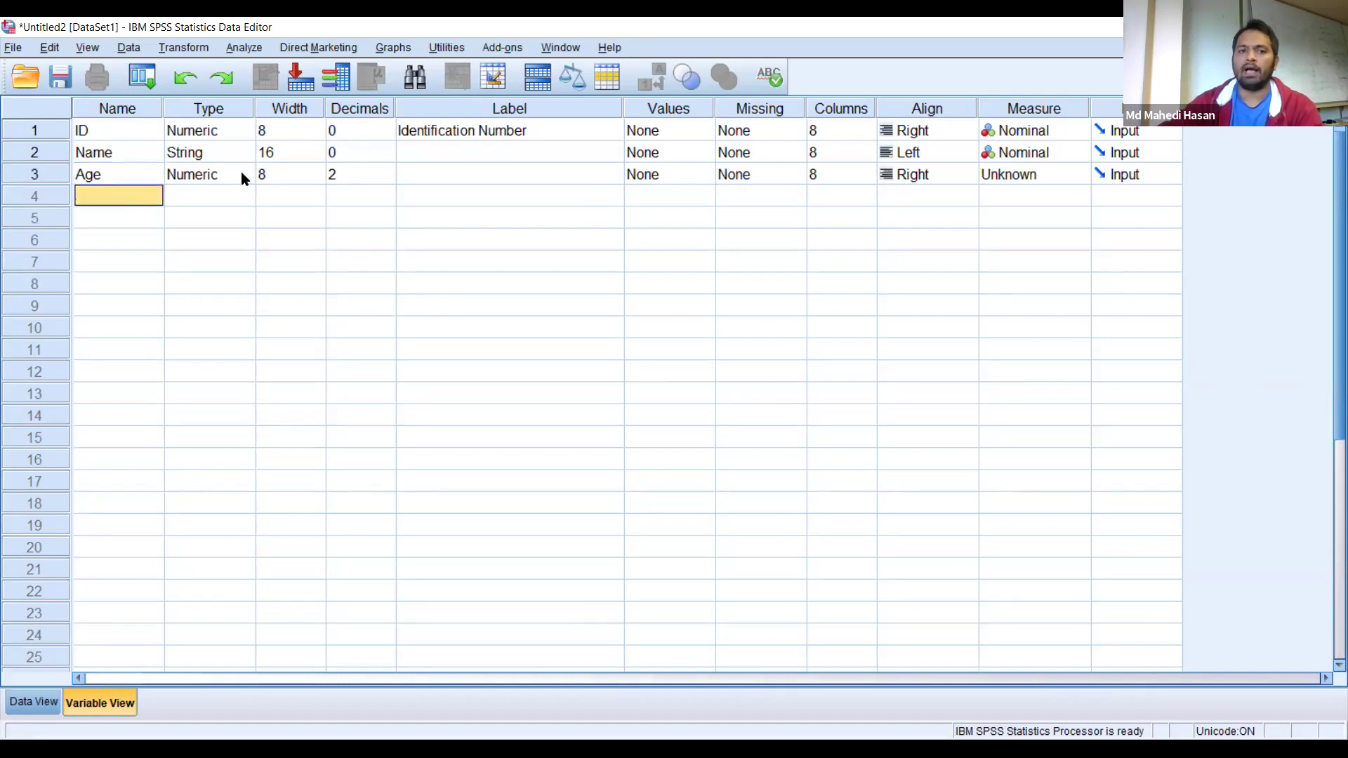
Label the Age variable "Age of the respondents".
{"action": "left_click", "coordinate": [339, 174]}
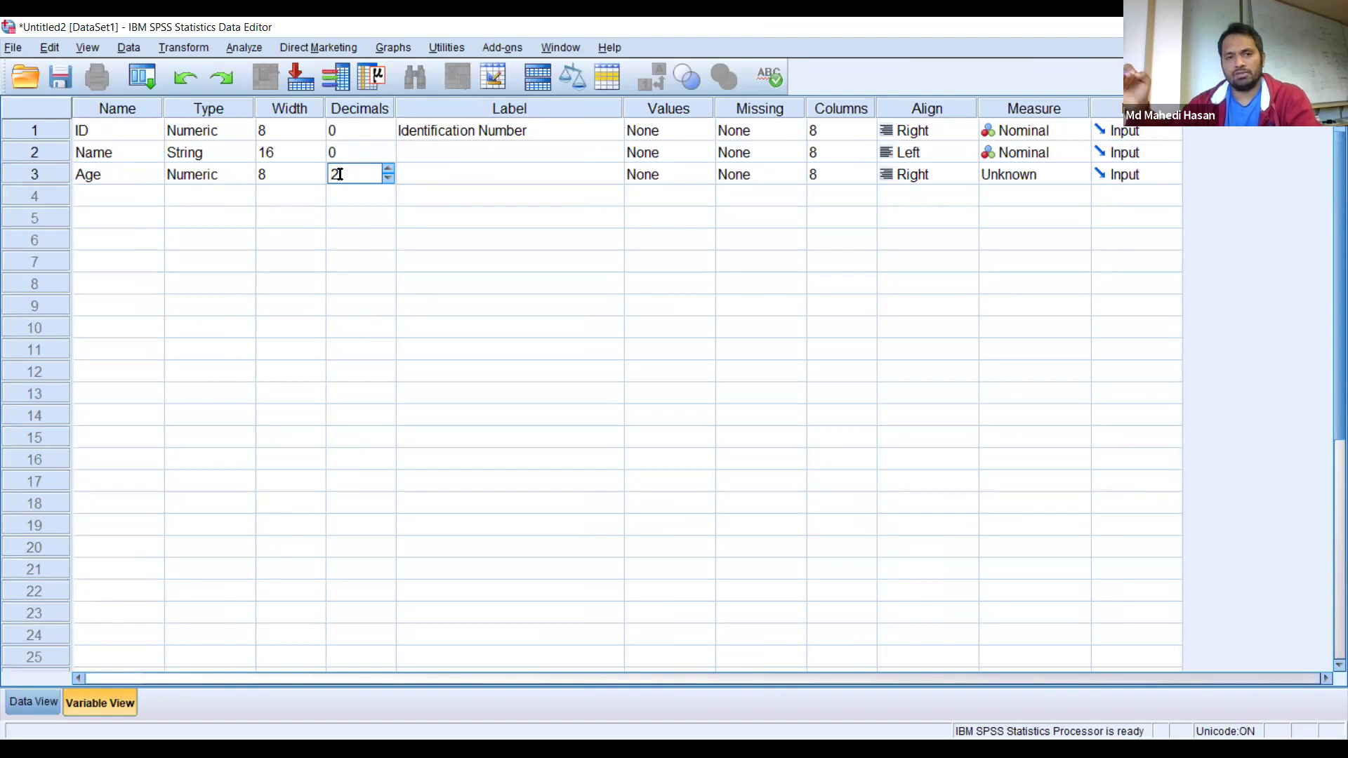
{"action": "left_click", "coordinate": [437, 181]}
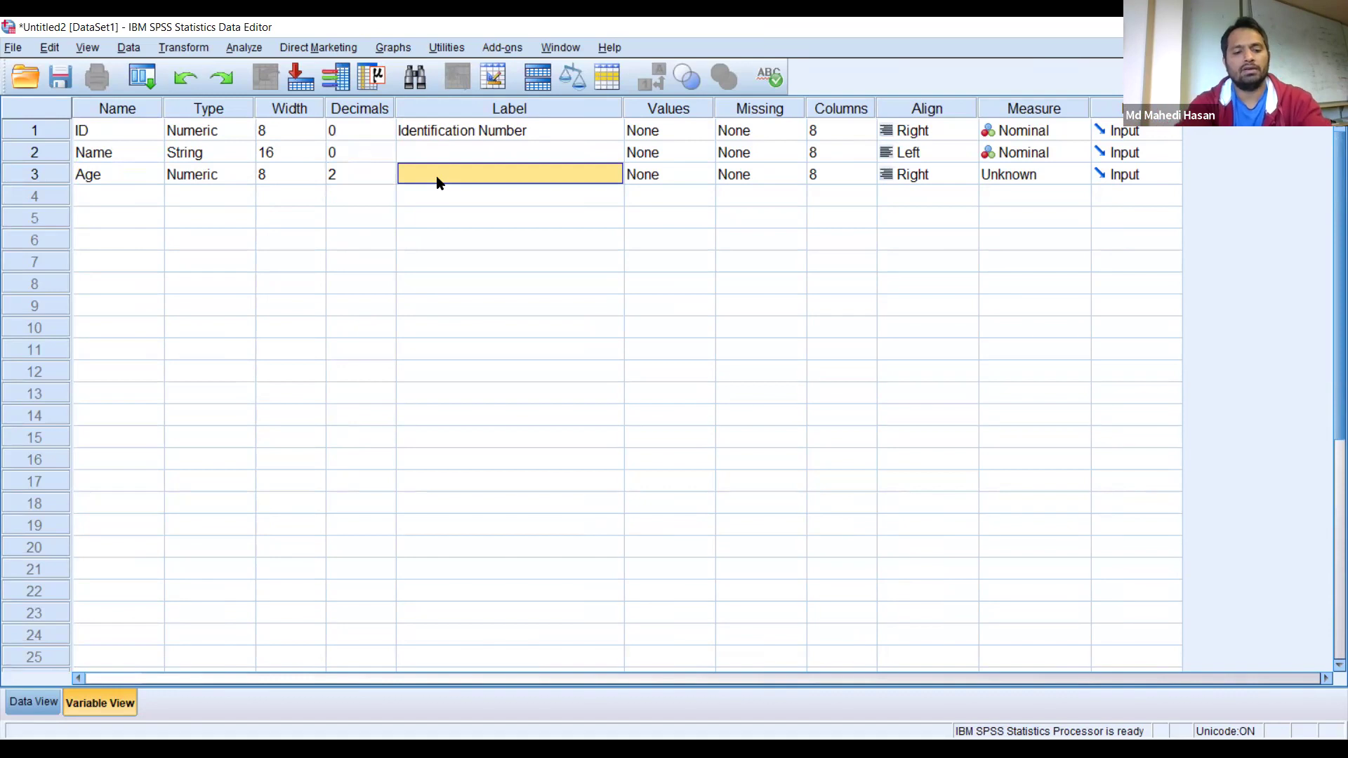
{"action": "type", "text": "Age of the res"}
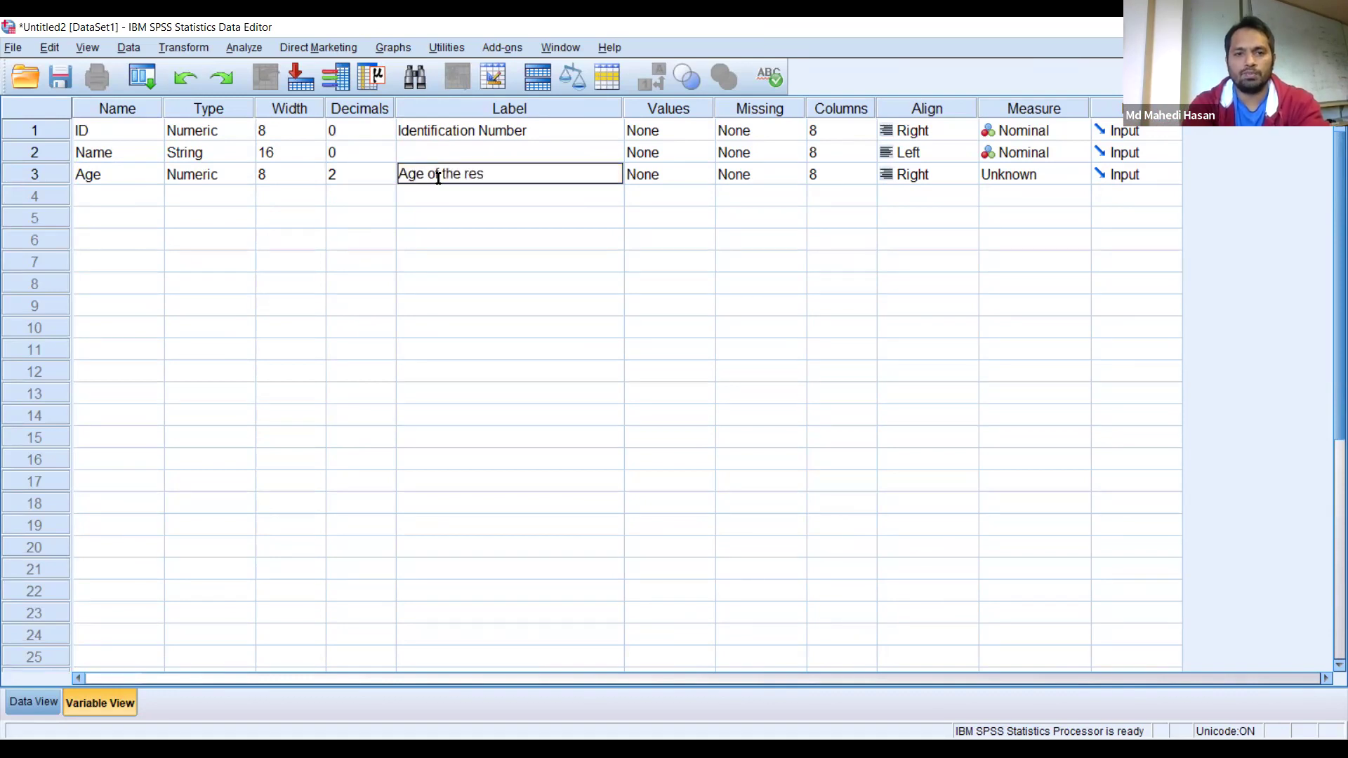
{"action": "type", "text": "pondents"}
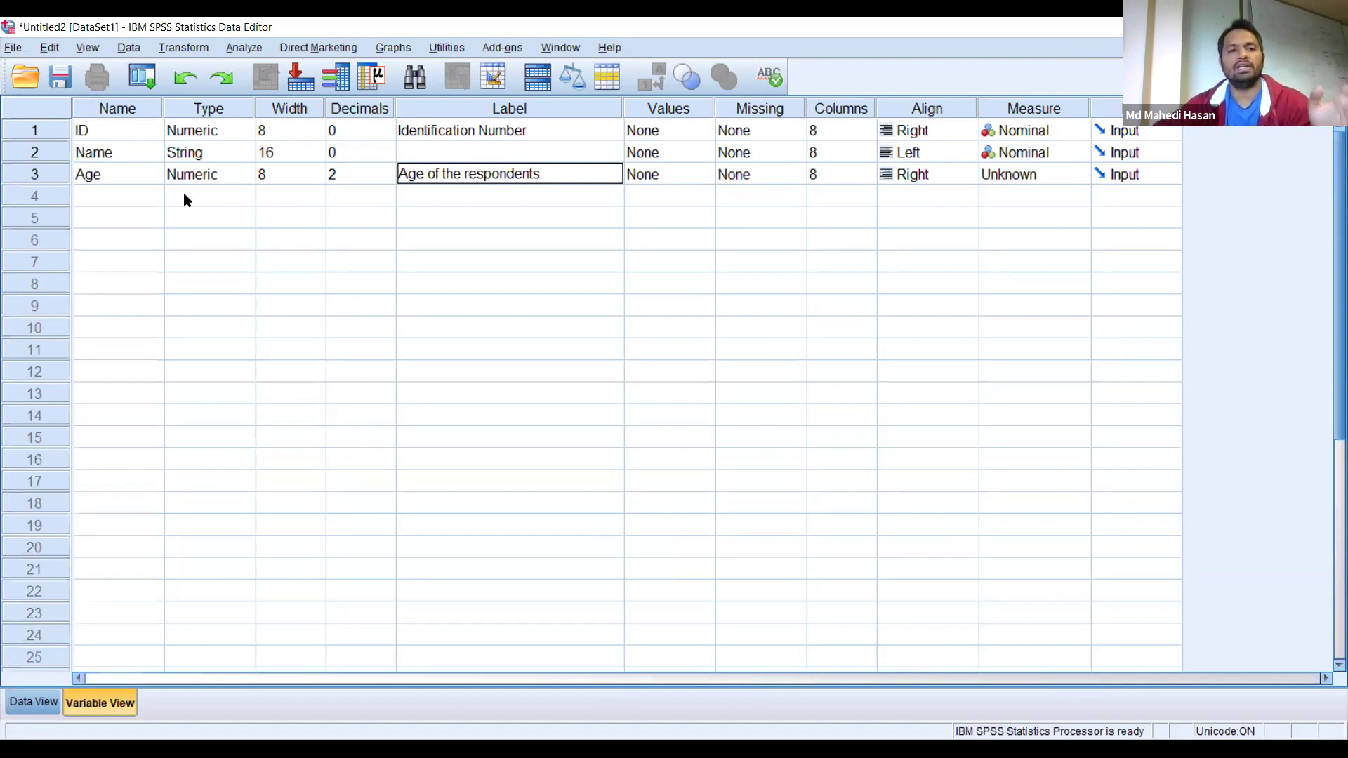
{"action": "left_click", "coordinate": [90, 180]}
{"action": "left_click", "coordinate": [463, 180]}
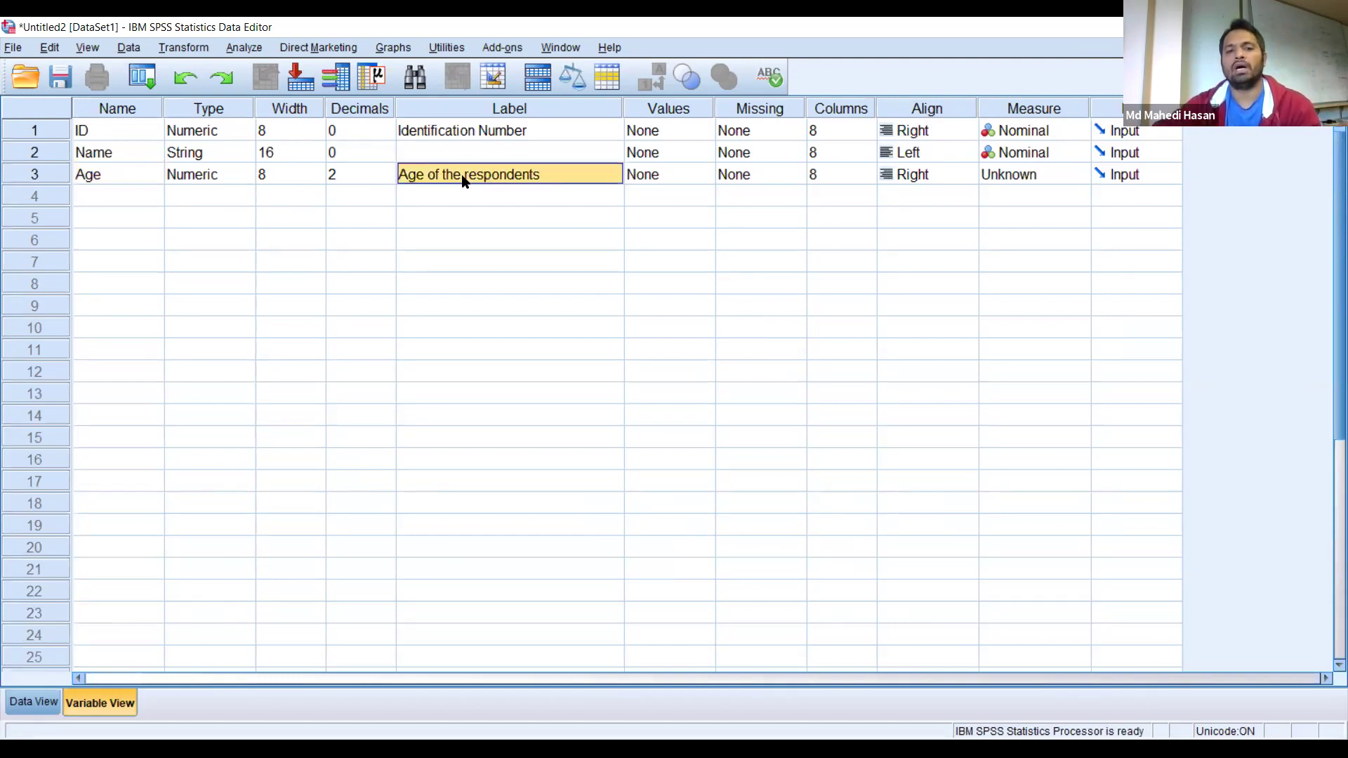
{"action": "left_click", "coordinate": [91, 175]}
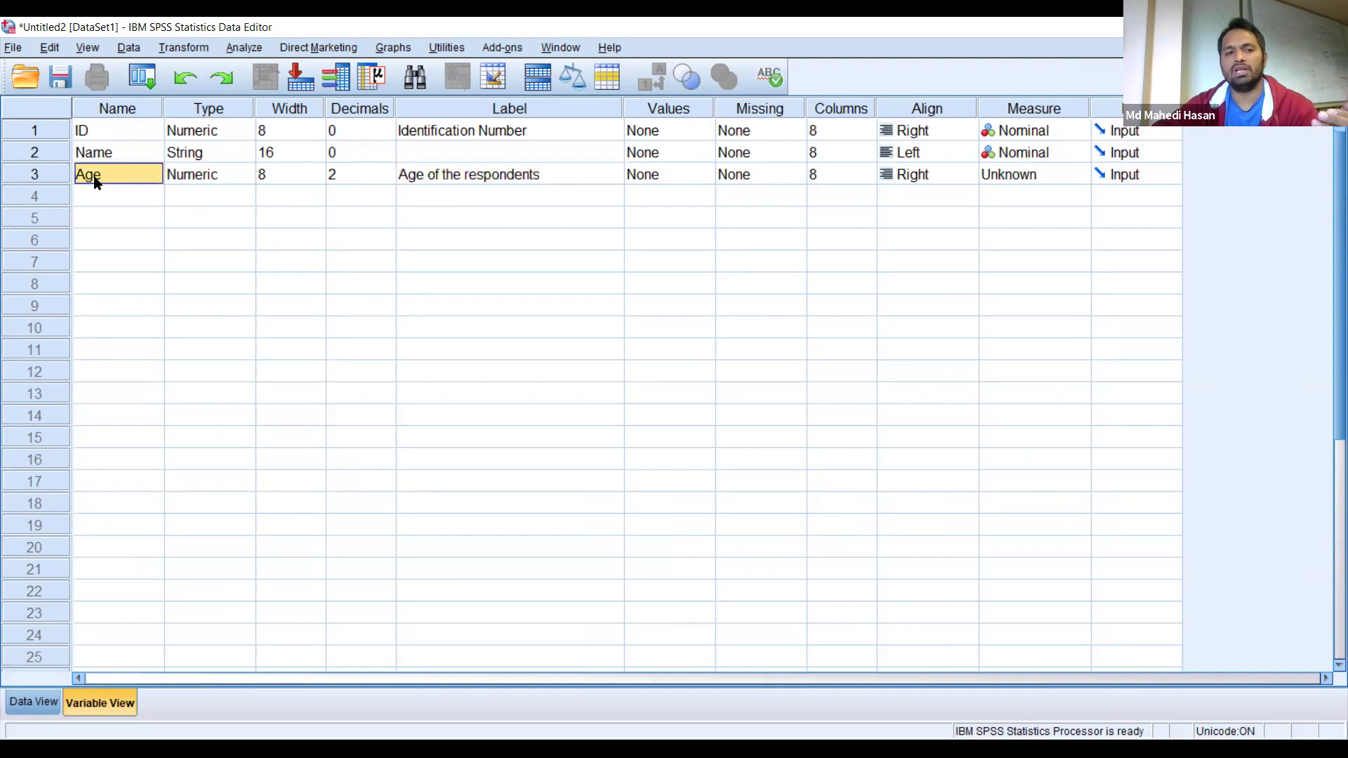
{"action": "left_click", "coordinate": [501, 174]}
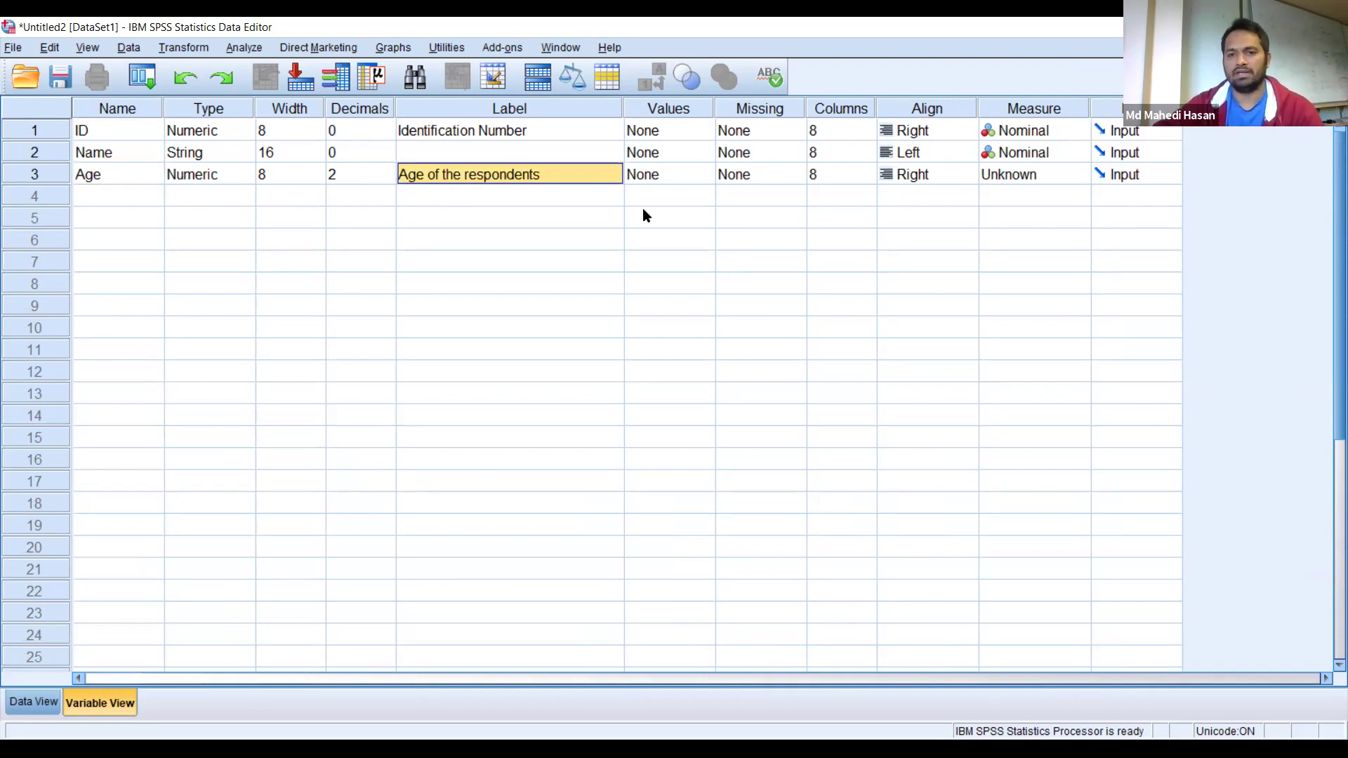
Add a fourth variable called Gender in the row below Age.
{"action": "left_click", "coordinate": [118, 196]}
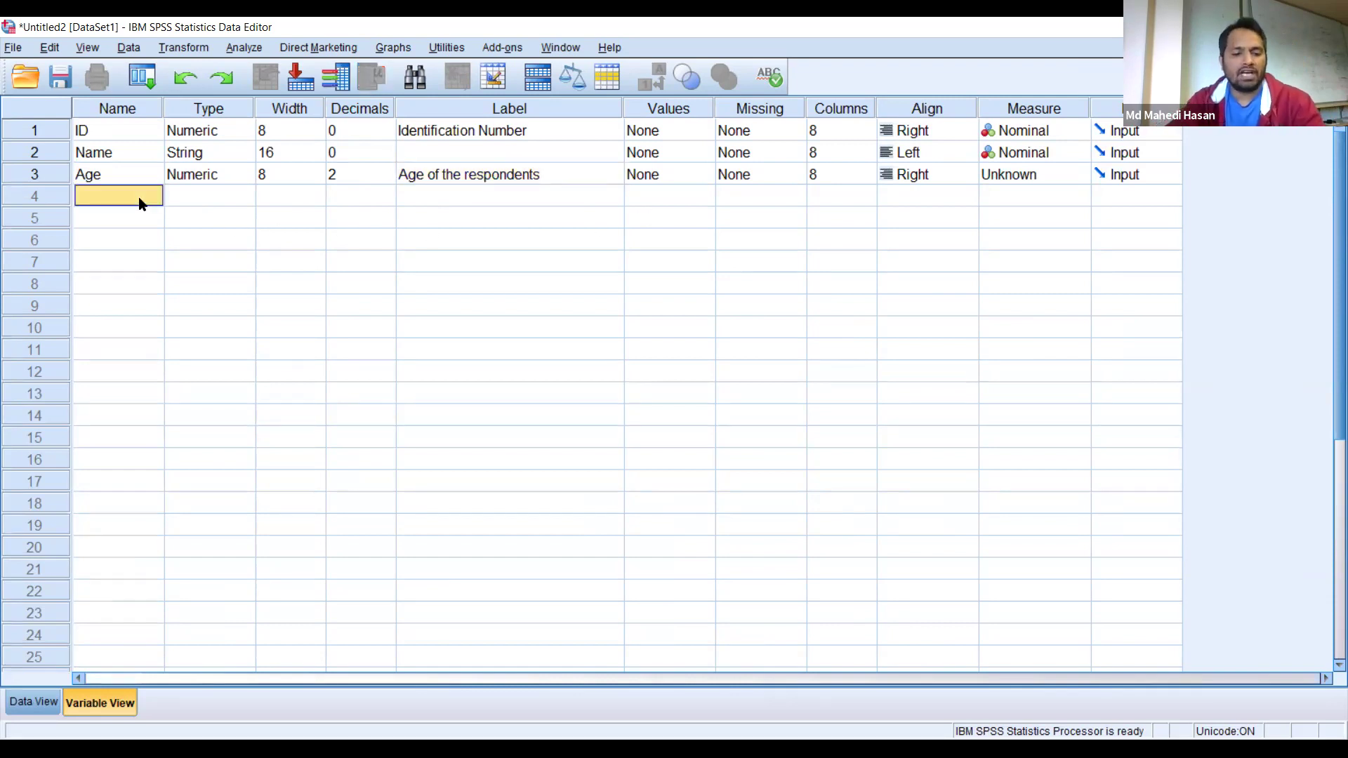
{"action": "type", "text": "Gende"}
{"action": "key", "text": "BackSpace"}
{"action": "key", "text": "BackSpace"}
{"action": "type", "text": "ende"}
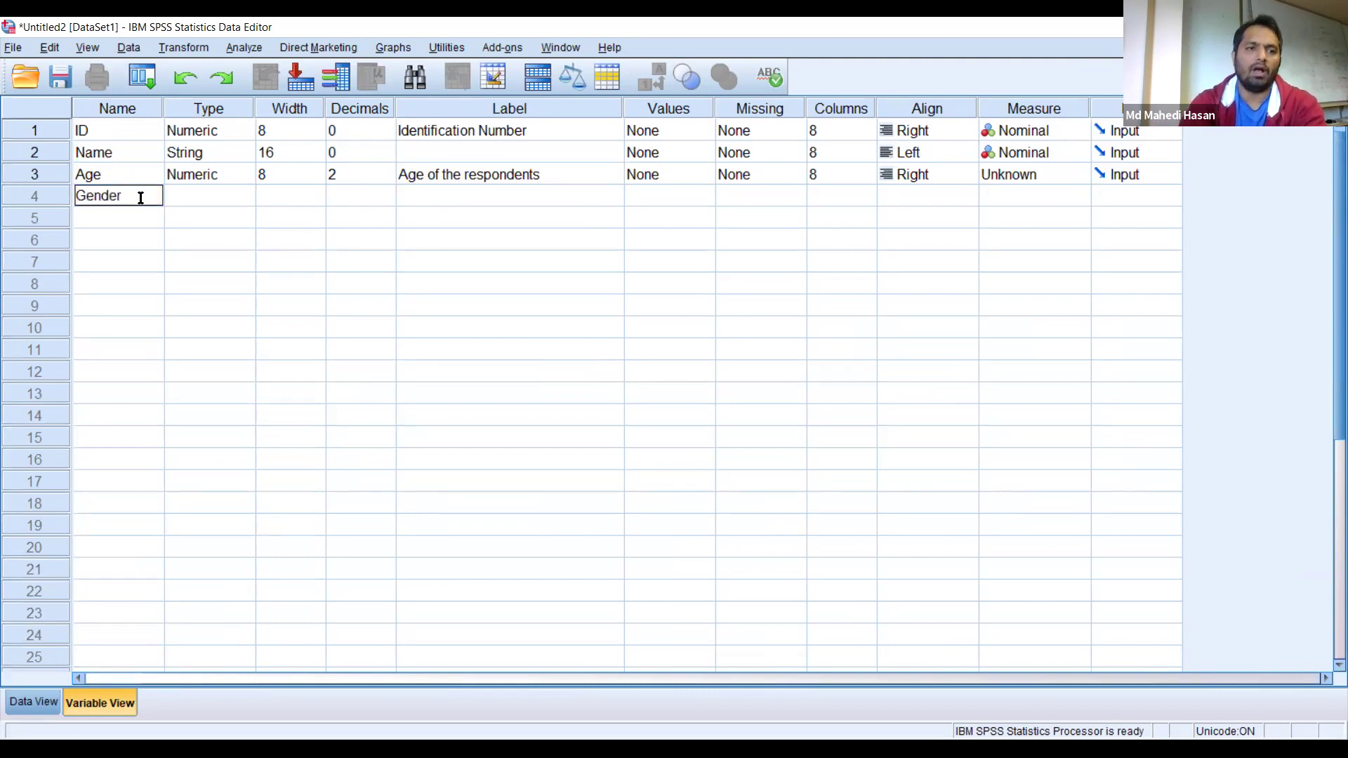
{"action": "left_click", "coordinate": [120, 226]}
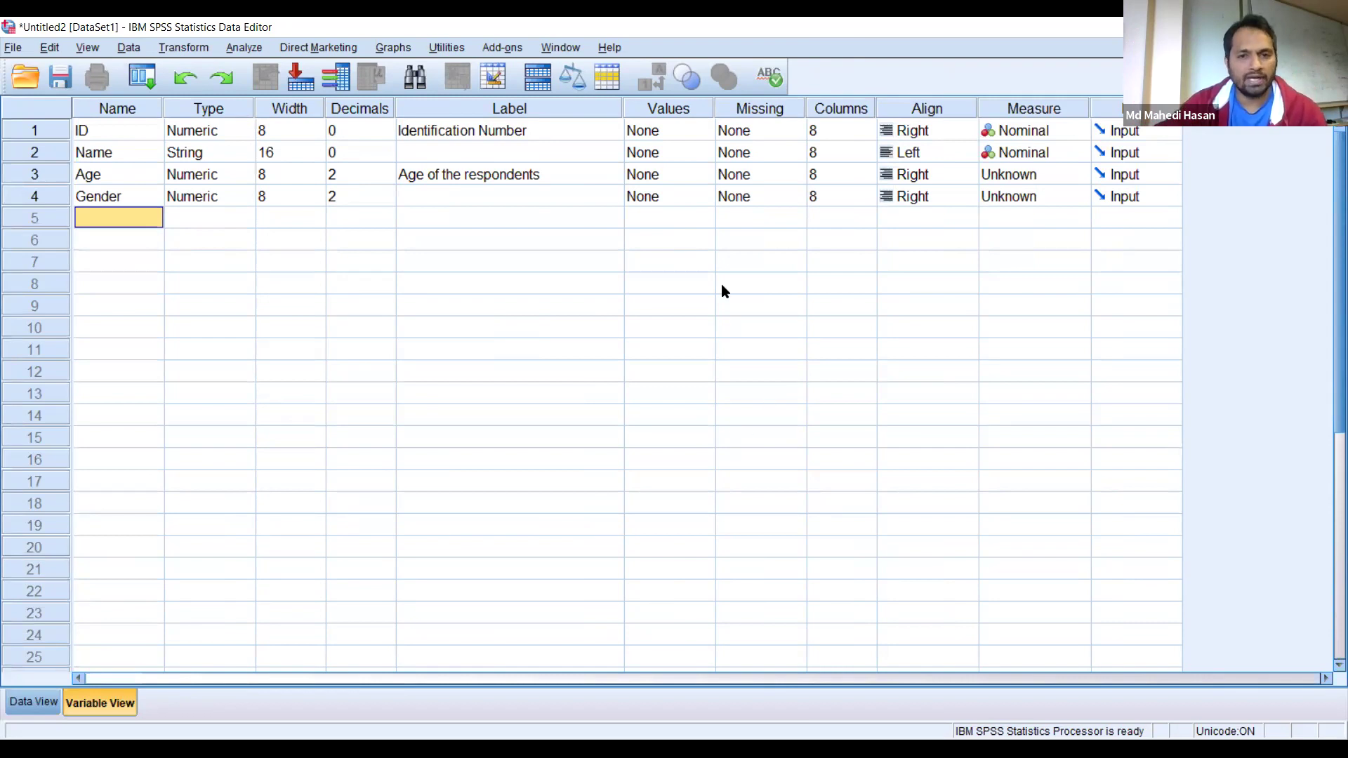
Set the Gender variable's decimals to 0.
{"action": "left_click", "coordinate": [181, 198]}
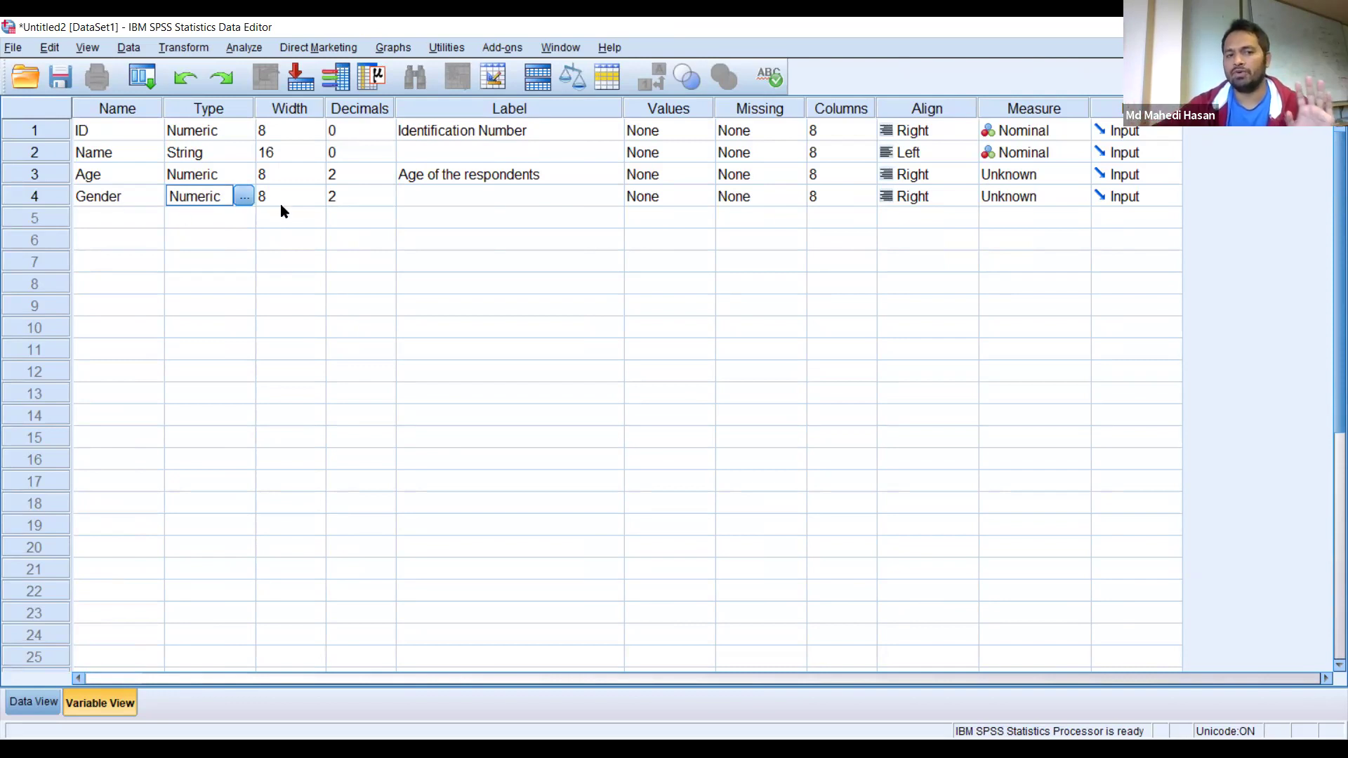
{"action": "left_click", "coordinate": [340, 197]}
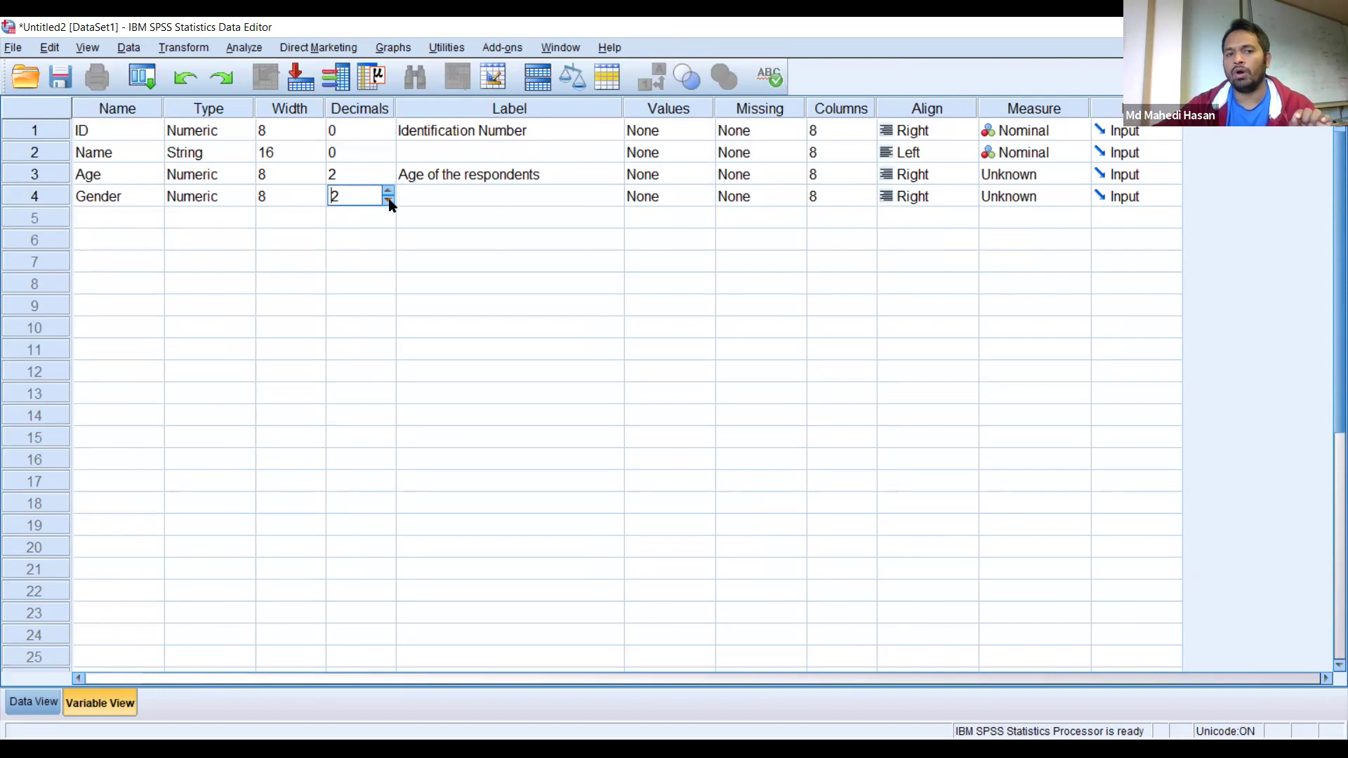
{"action": "left_click", "coordinate": [389, 200]}
{"action": "left_click", "coordinate": [388, 200]}
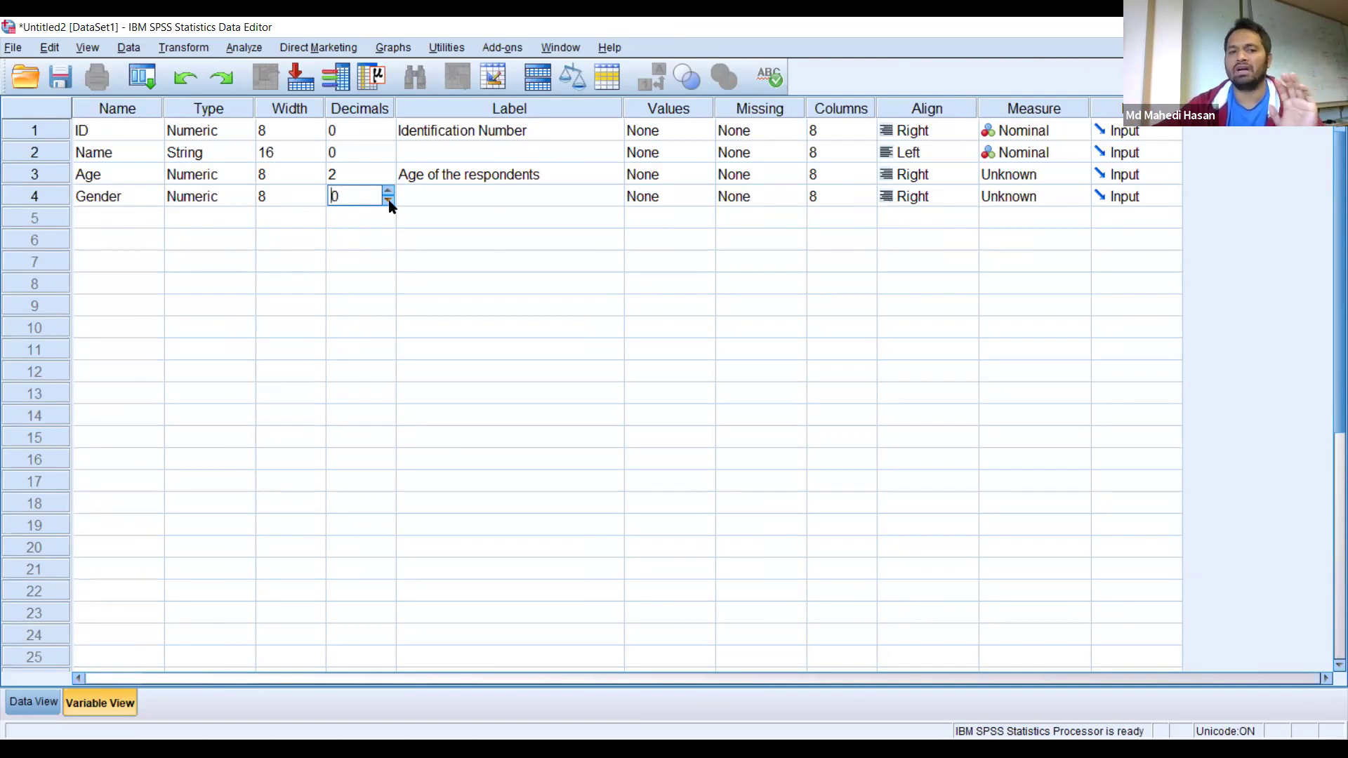
{"action": "left_click", "coordinate": [503, 194]}
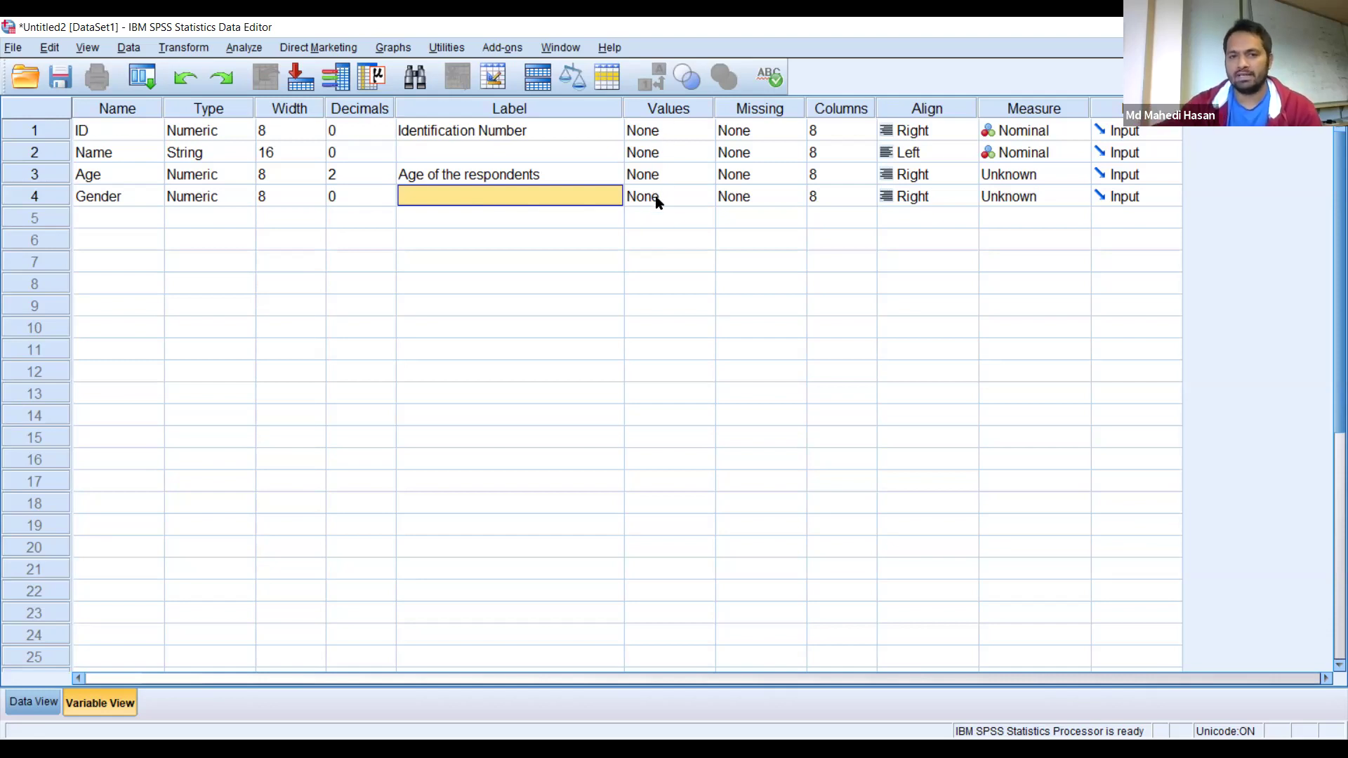
Open the value labels of the Gender variable and add the value 1 with the label "Male".
{"action": "left_click", "coordinate": [684, 110]}
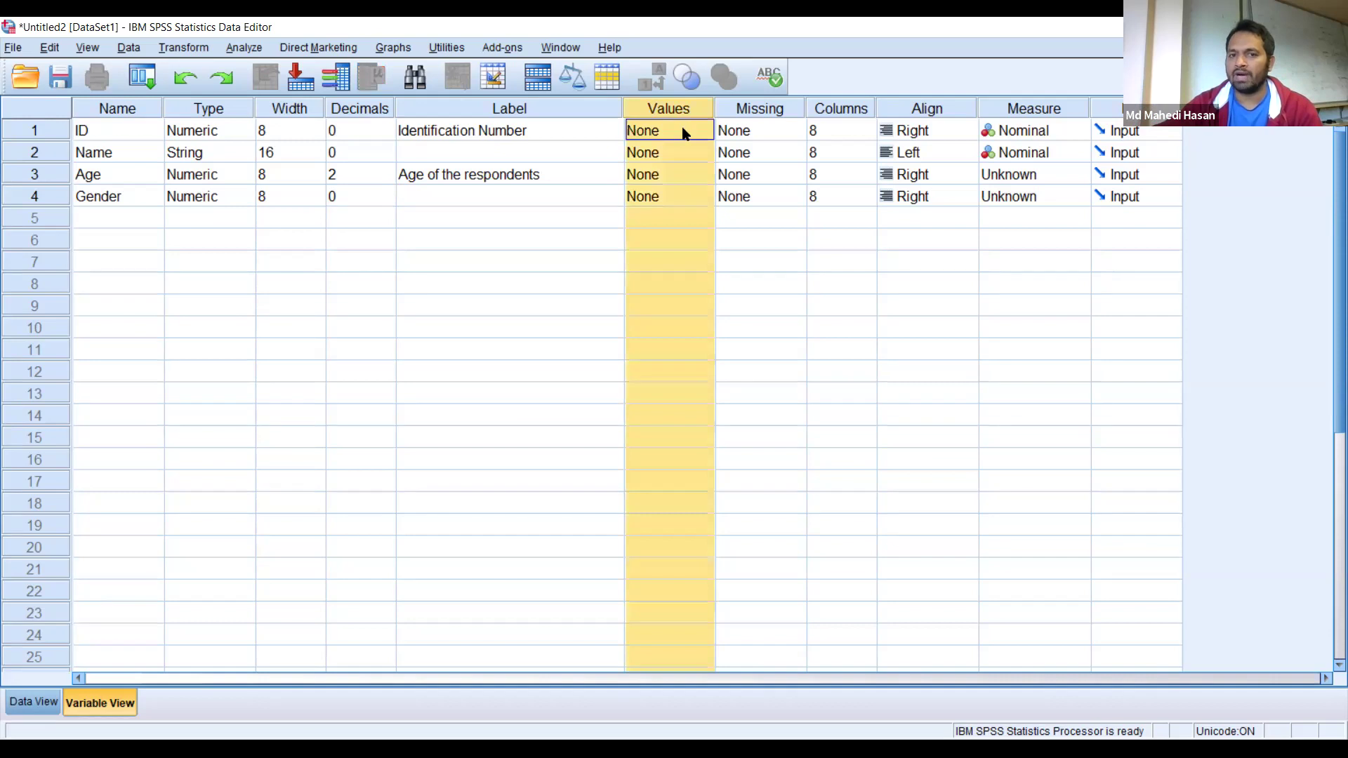
{"action": "left_click", "coordinate": [647, 203]}
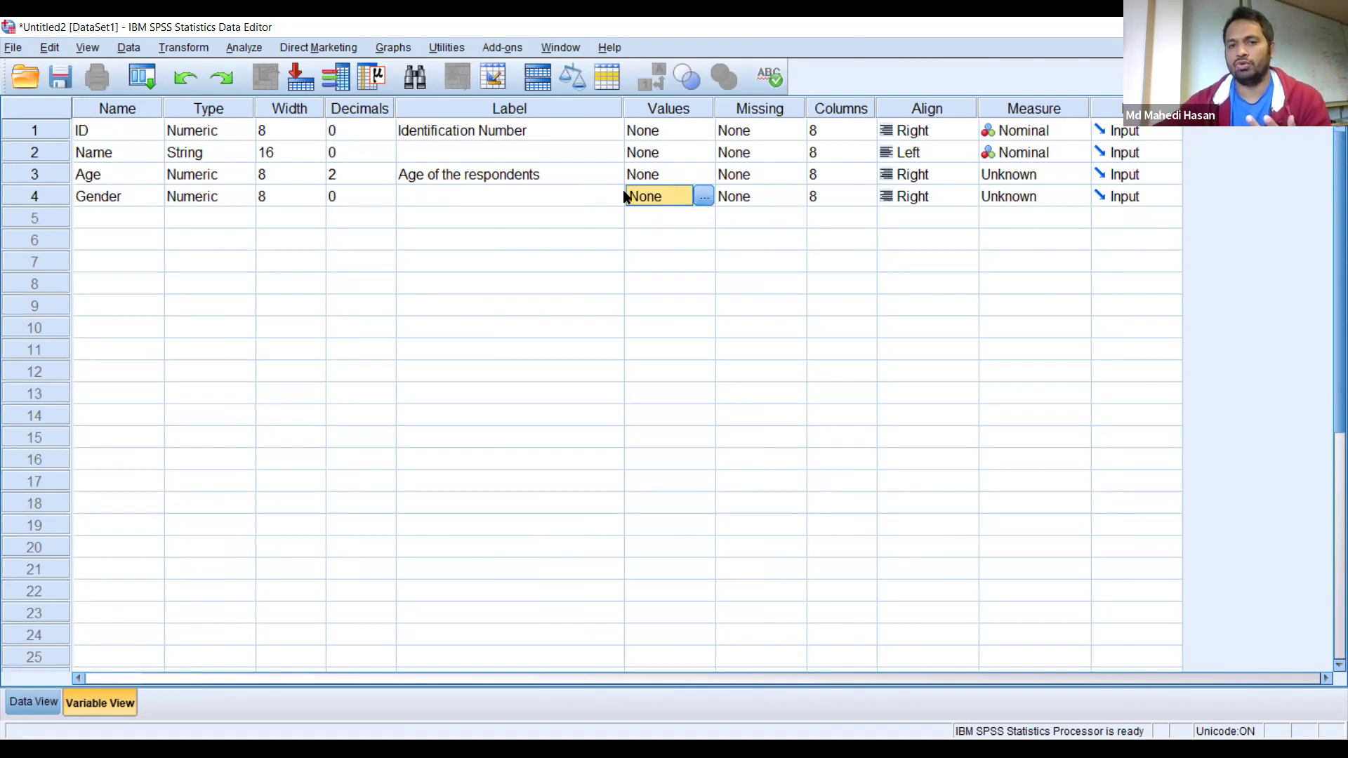
{"action": "left_click", "coordinate": [703, 197]}
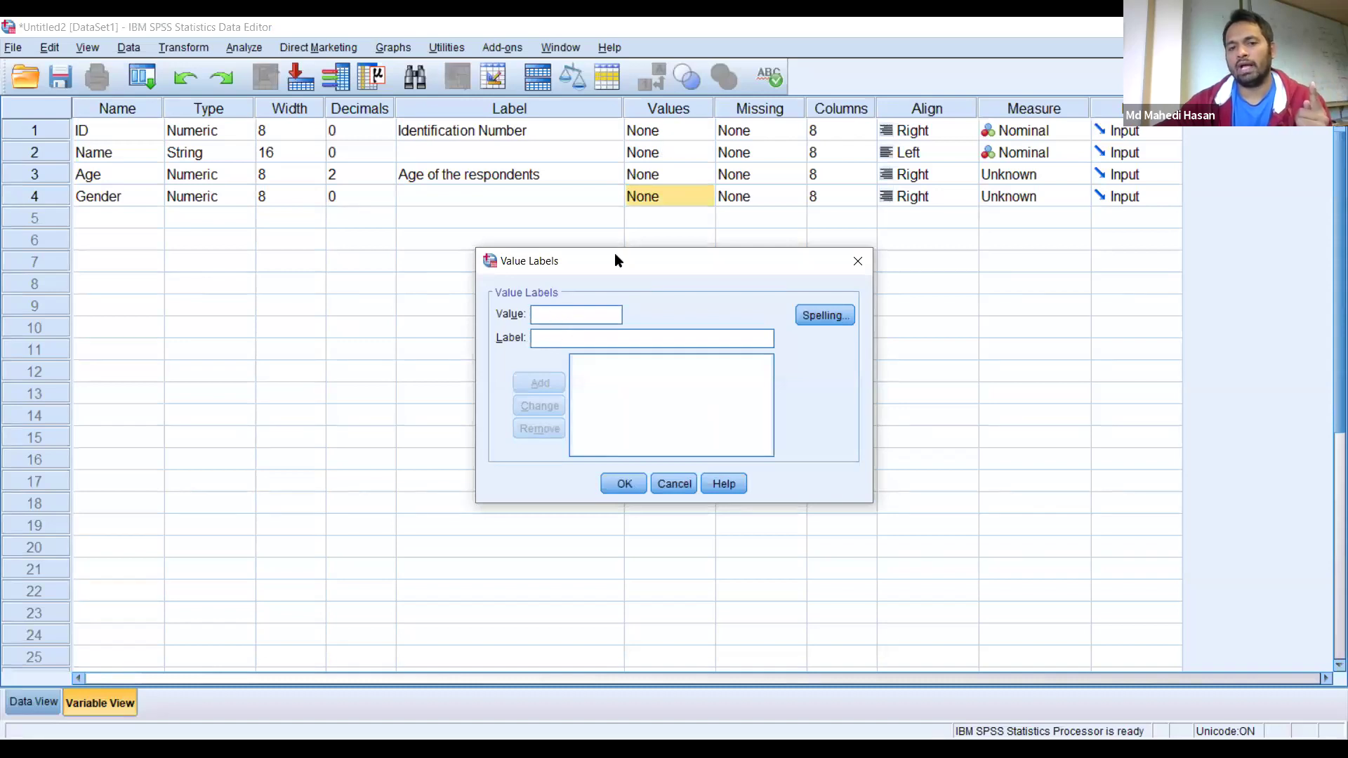
{"action": "left_click", "coordinate": [554, 317]}
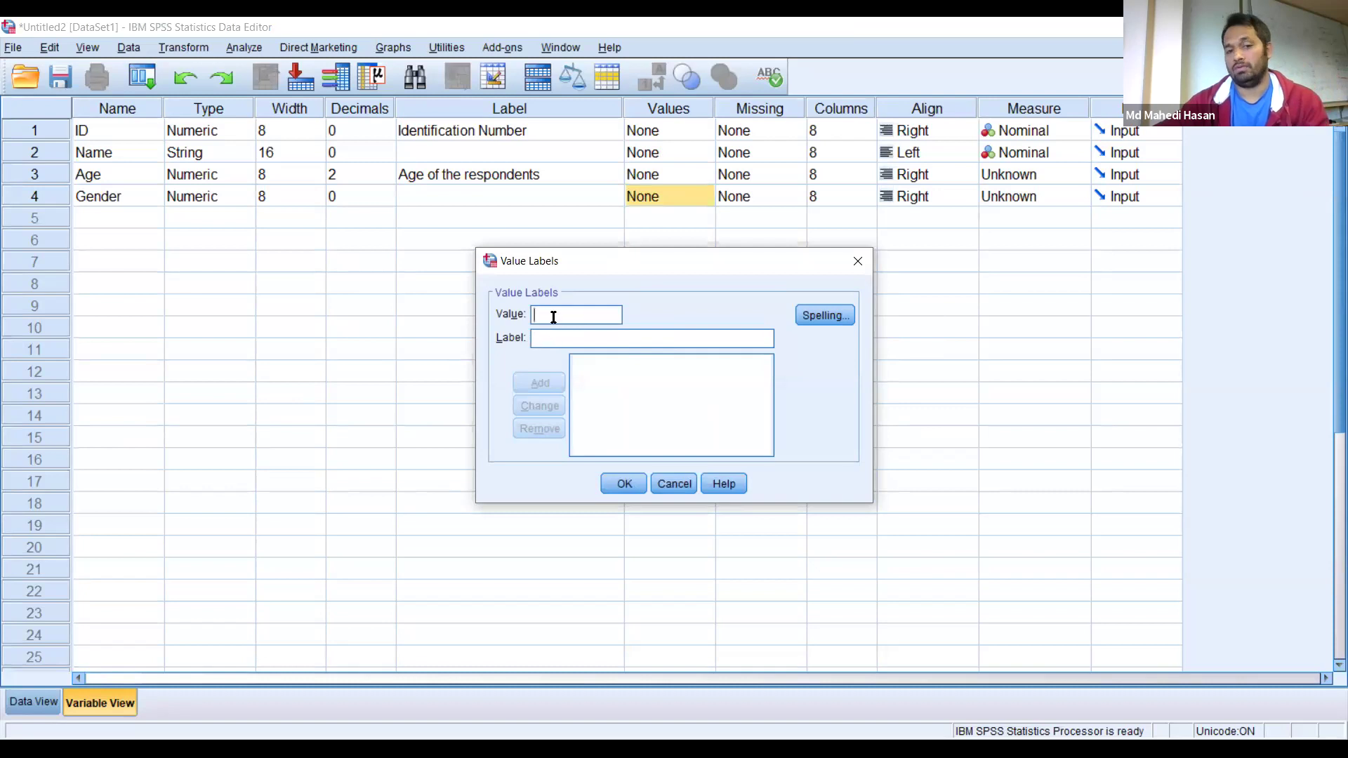
{"action": "type", "text": "1"}
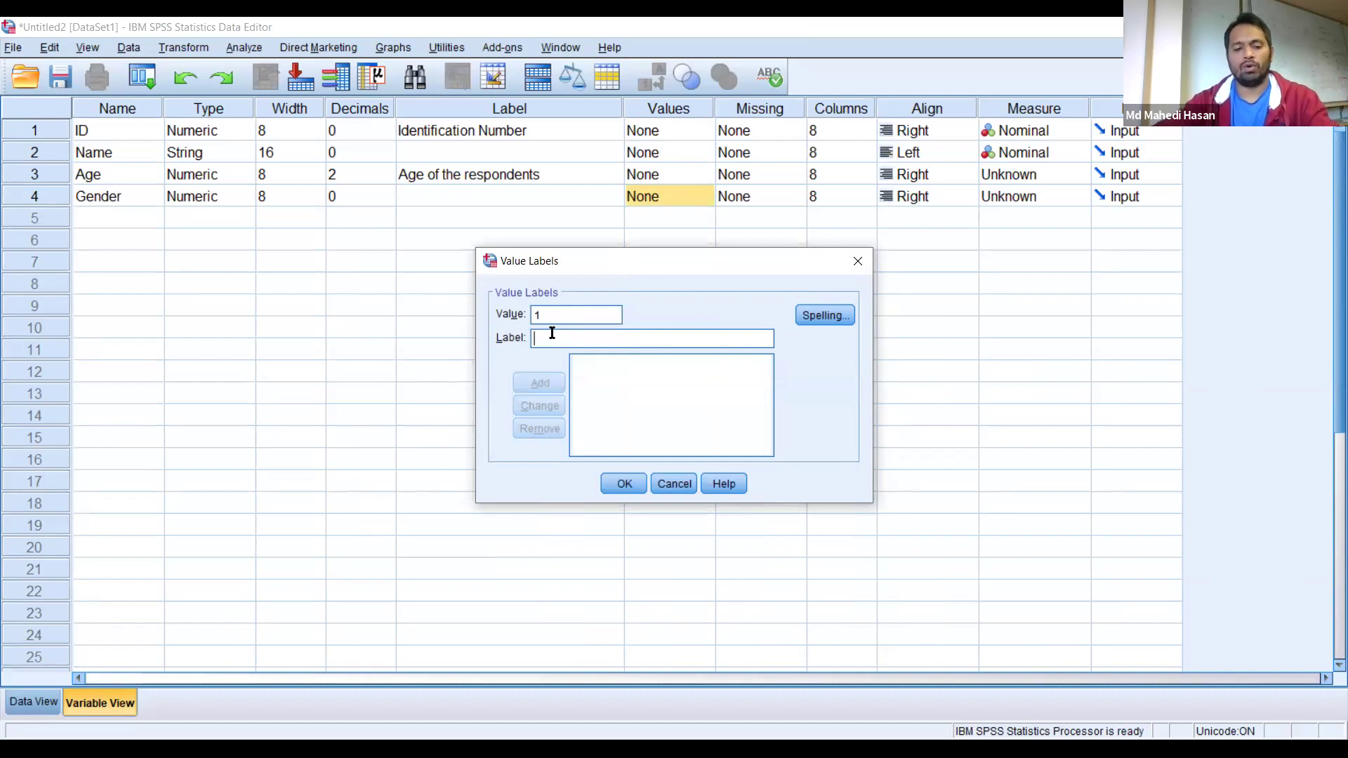
{"action": "type", "text": "Male"}
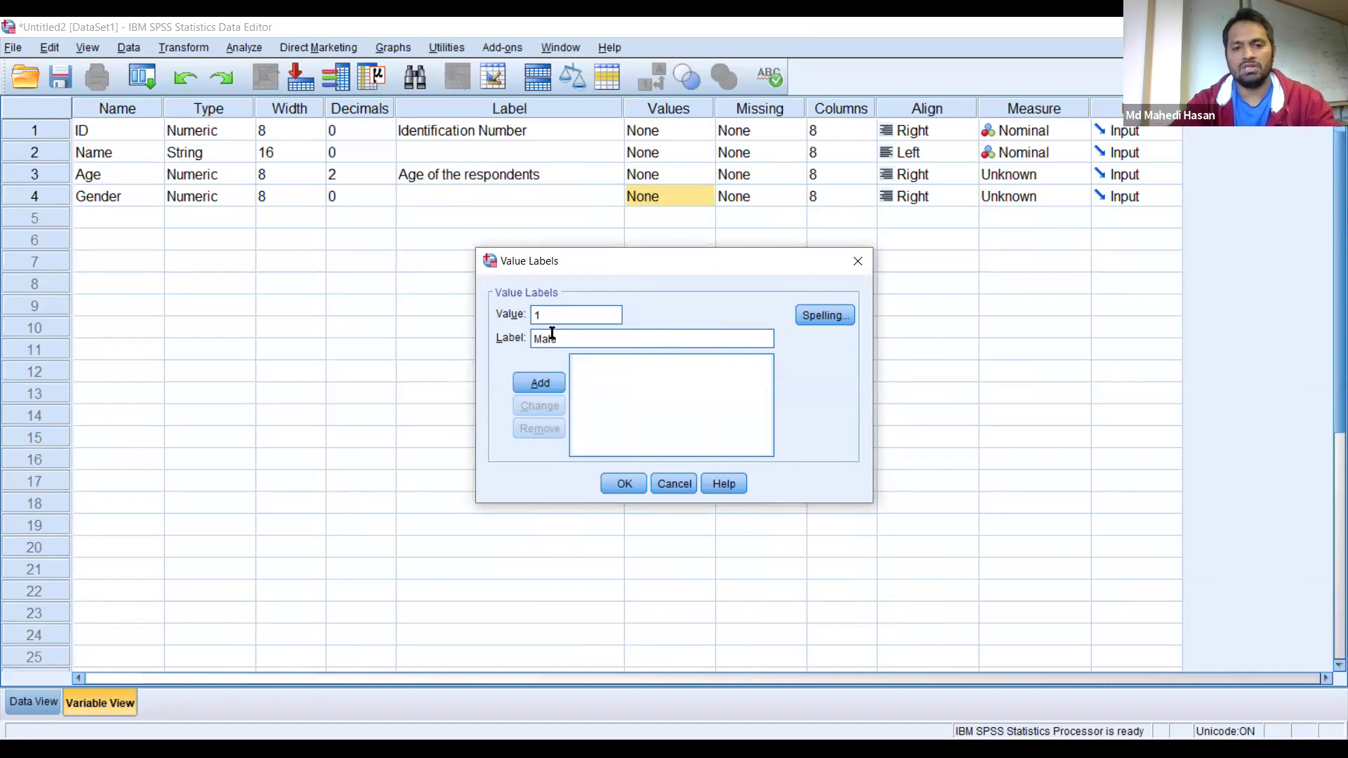
{"action": "left_click", "coordinate": [529, 386]}
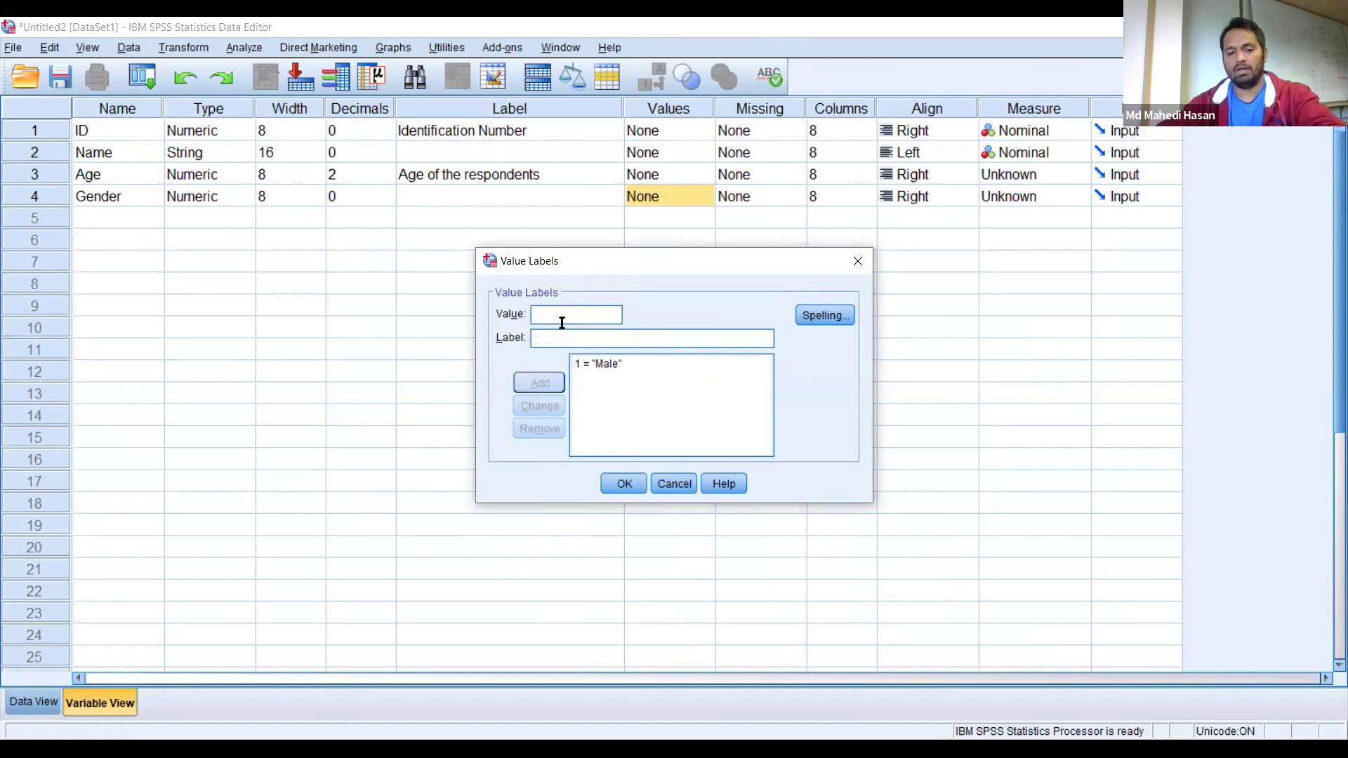
Add the value 2 with the label "Famale" for Gender and apply the value labels.
{"action": "type", "text": "2"}
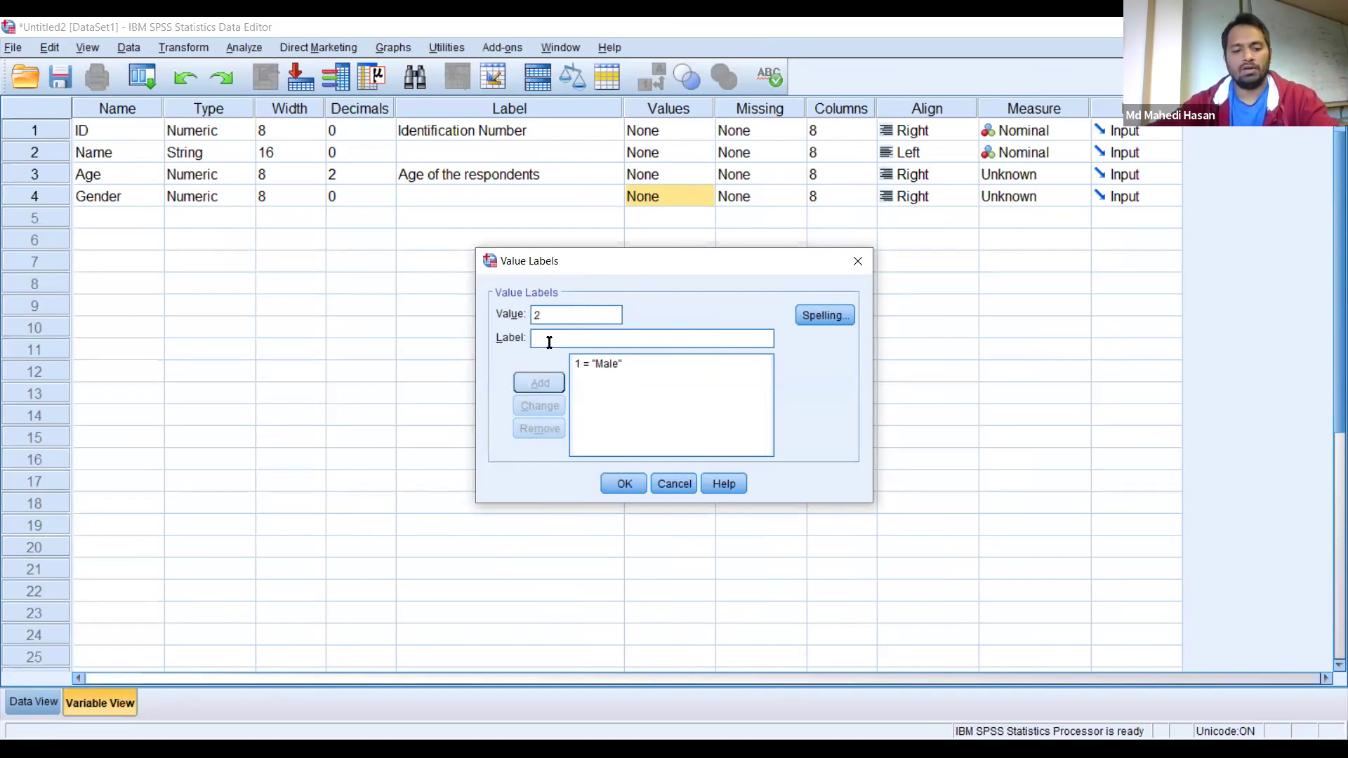
{"action": "left_click", "coordinate": [550, 342]}
{"action": "type", "text": "Famle"}
{"action": "key", "text": "BackSpace"}
{"action": "key", "text": "BackSpace"}
{"action": "type", "text": "ale"}
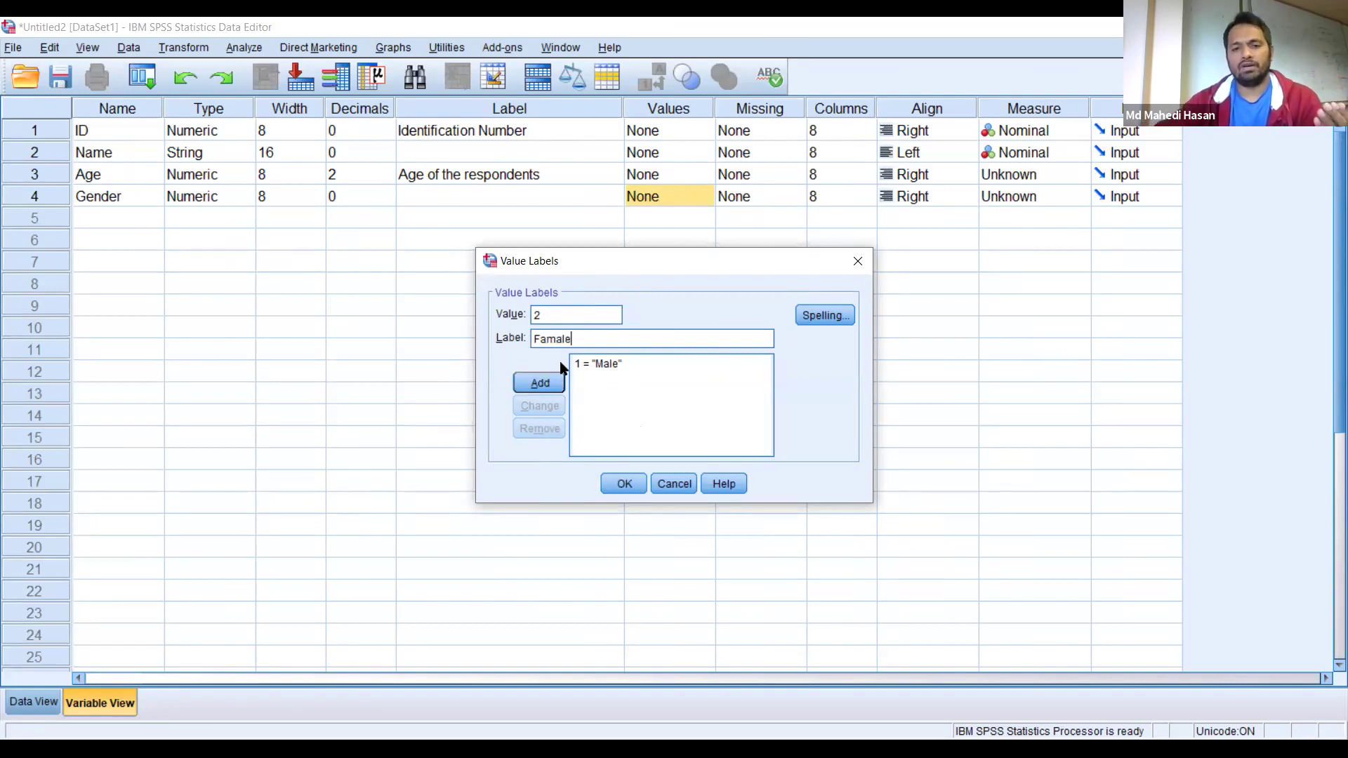
{"action": "left_click", "coordinate": [540, 389]}
{"action": "left_click", "coordinate": [621, 483]}
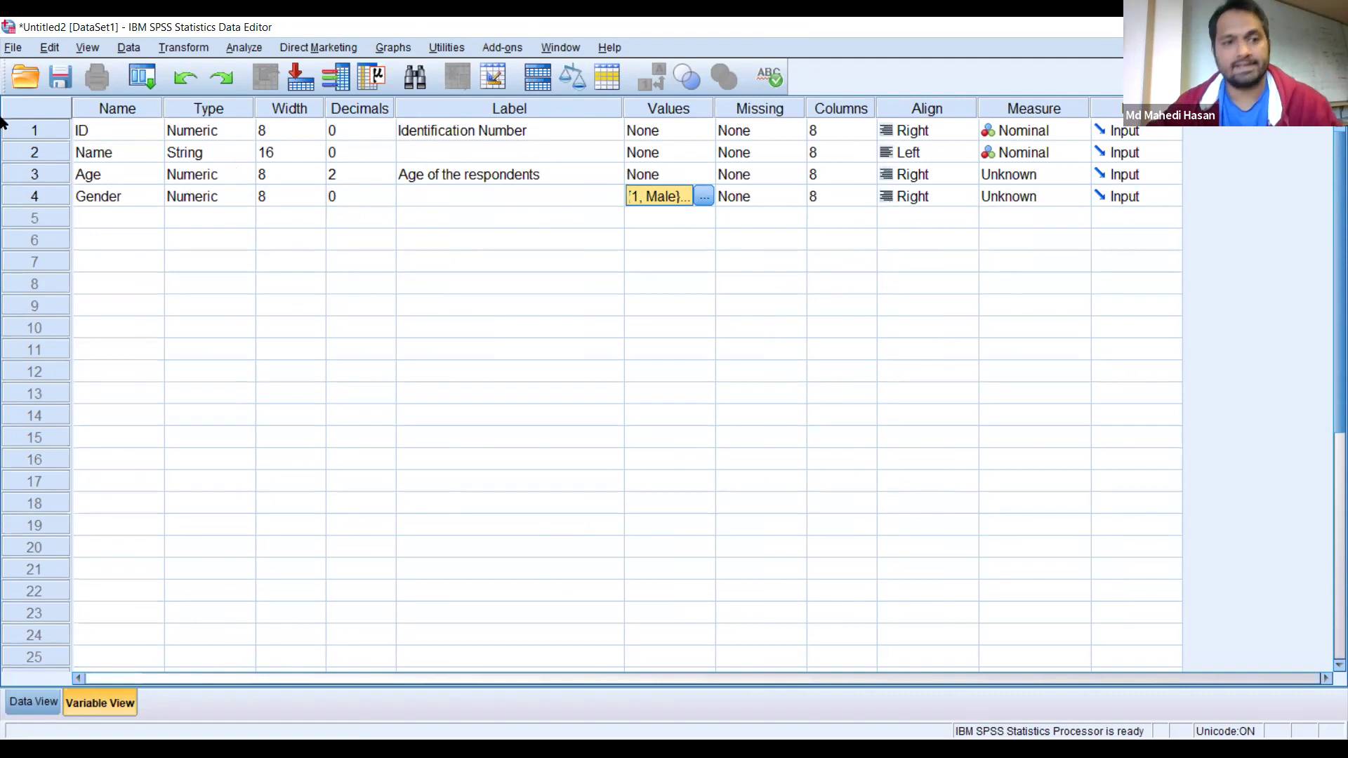
Add a fifth variable called Income in the row below Gender.
{"action": "left_click", "coordinate": [121, 225]}
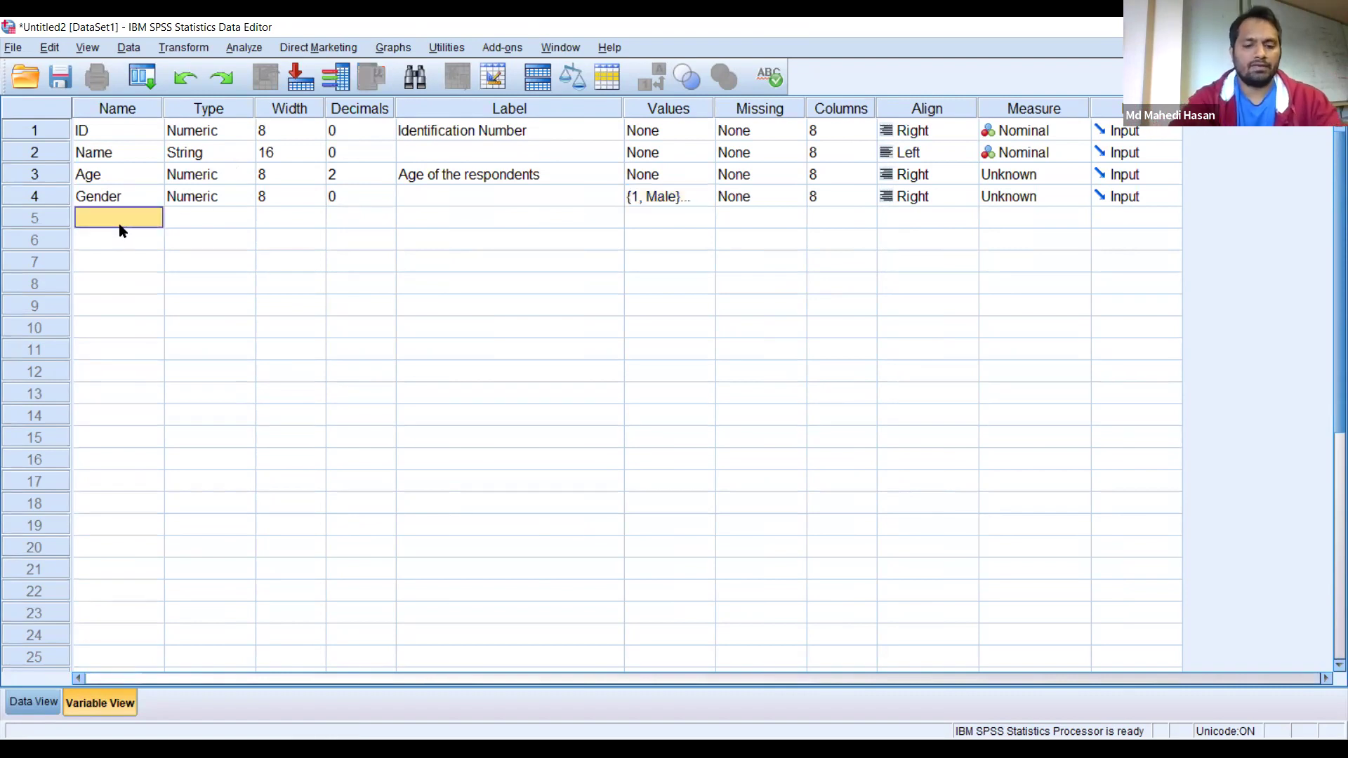
{"action": "type", "text": "Income"}
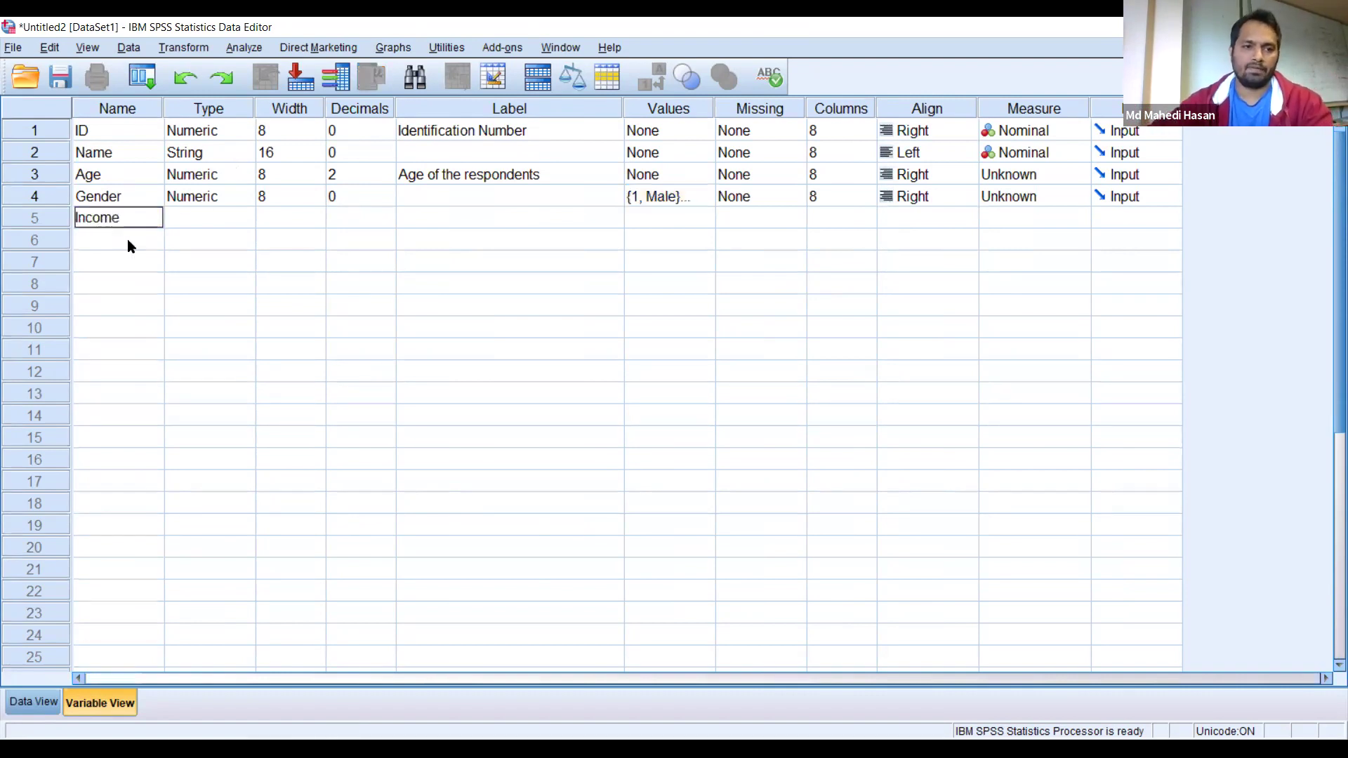
{"action": "left_click", "coordinate": [128, 242]}
{"action": "left_click", "coordinate": [130, 241]}
{"action": "type", "text": "Exp_"}
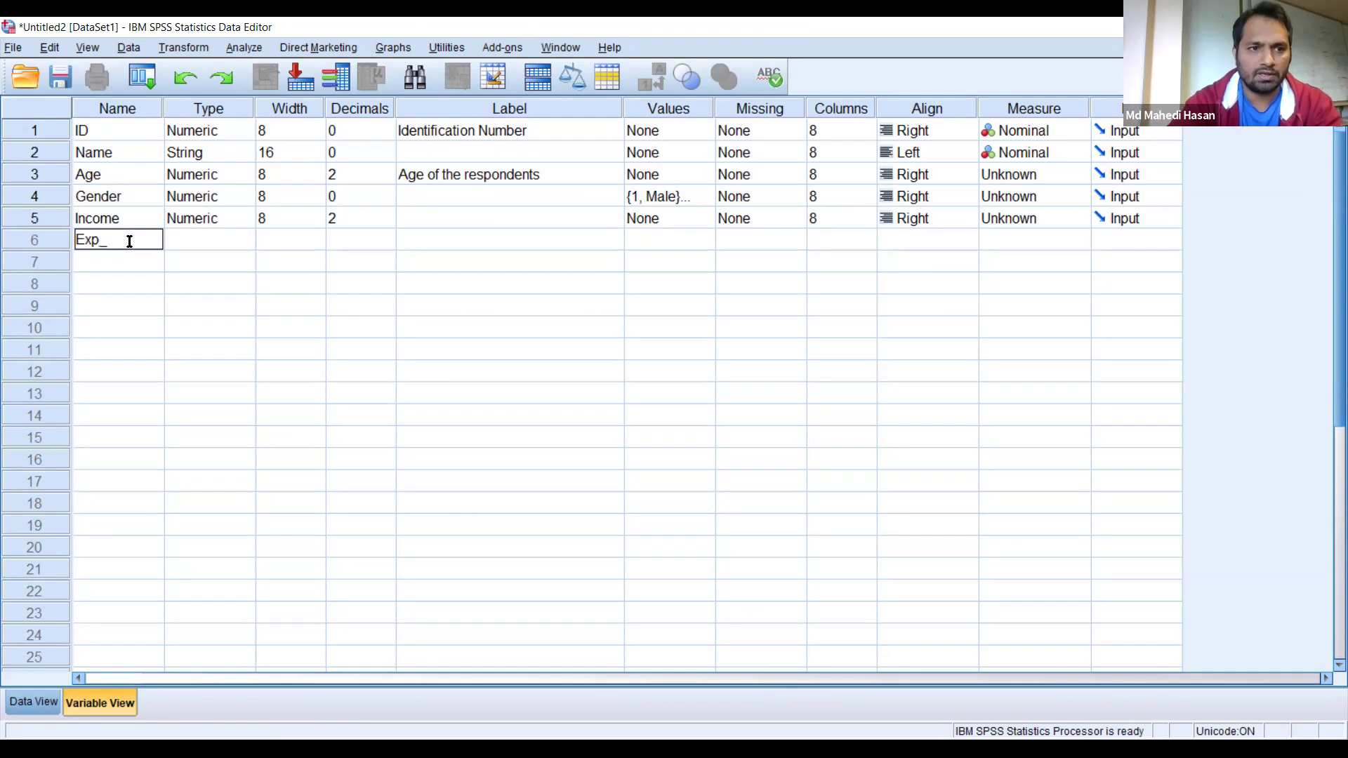
{"action": "key", "text": "BackSpace"}
{"action": "key", "text": "BackSpace"}
{"action": "key", "text": "BackSpace"}
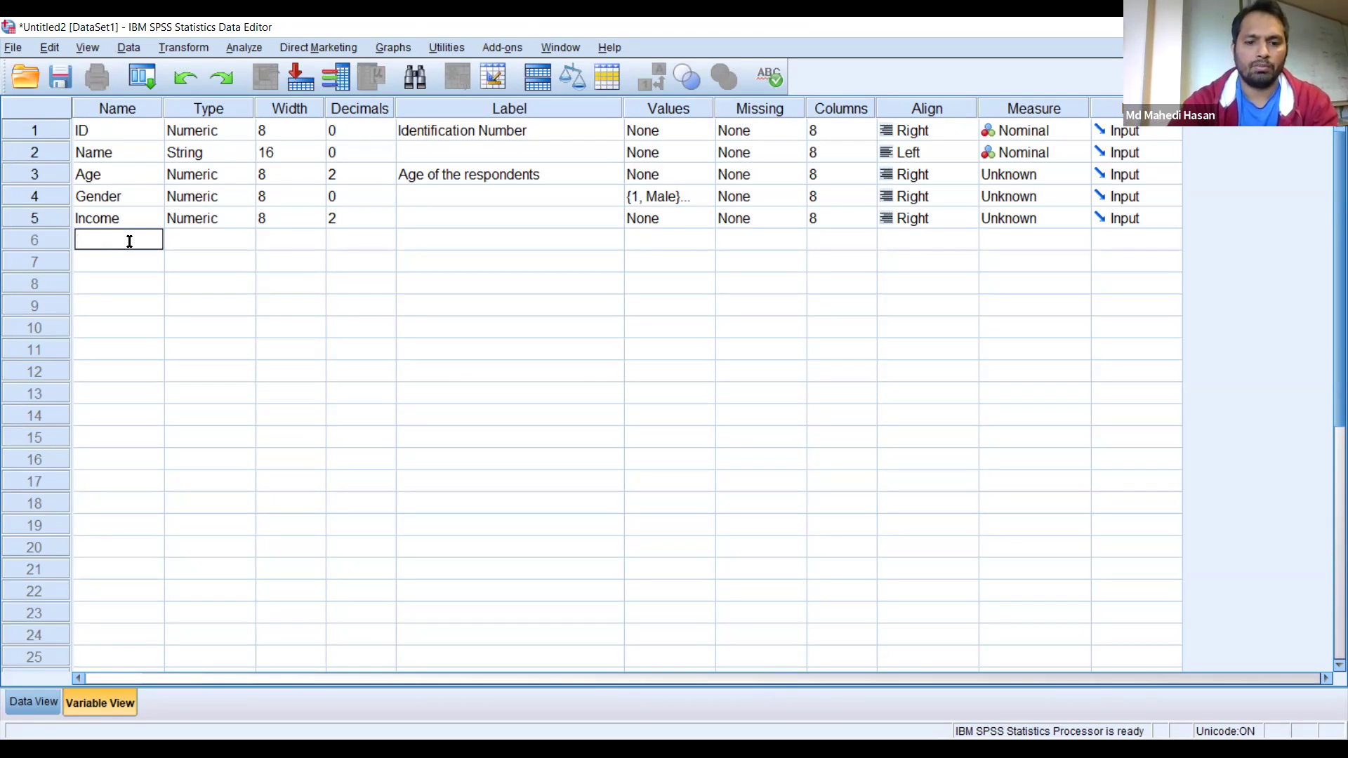
{"action": "type", "text": "Month"}
{"action": "key", "text": "BackSpace"}
{"action": "key", "text": "BackSpace"}
{"action": "key", "text": "BackSpace"}
{"action": "key", "text": "BackSpace"}
{"action": "key", "text": "BackSpace"}
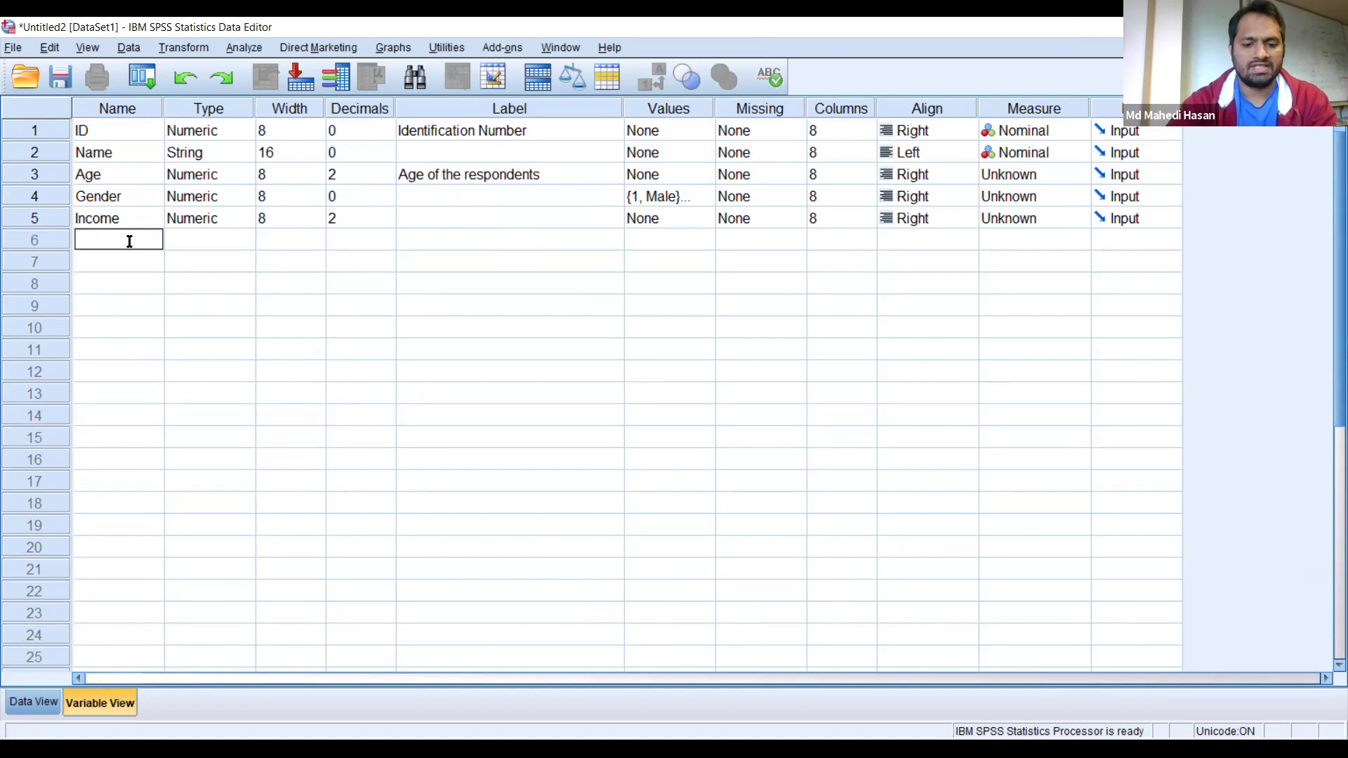
Name the sixth variable Exp in the row below Income.
{"action": "type", "text": "Exp"}
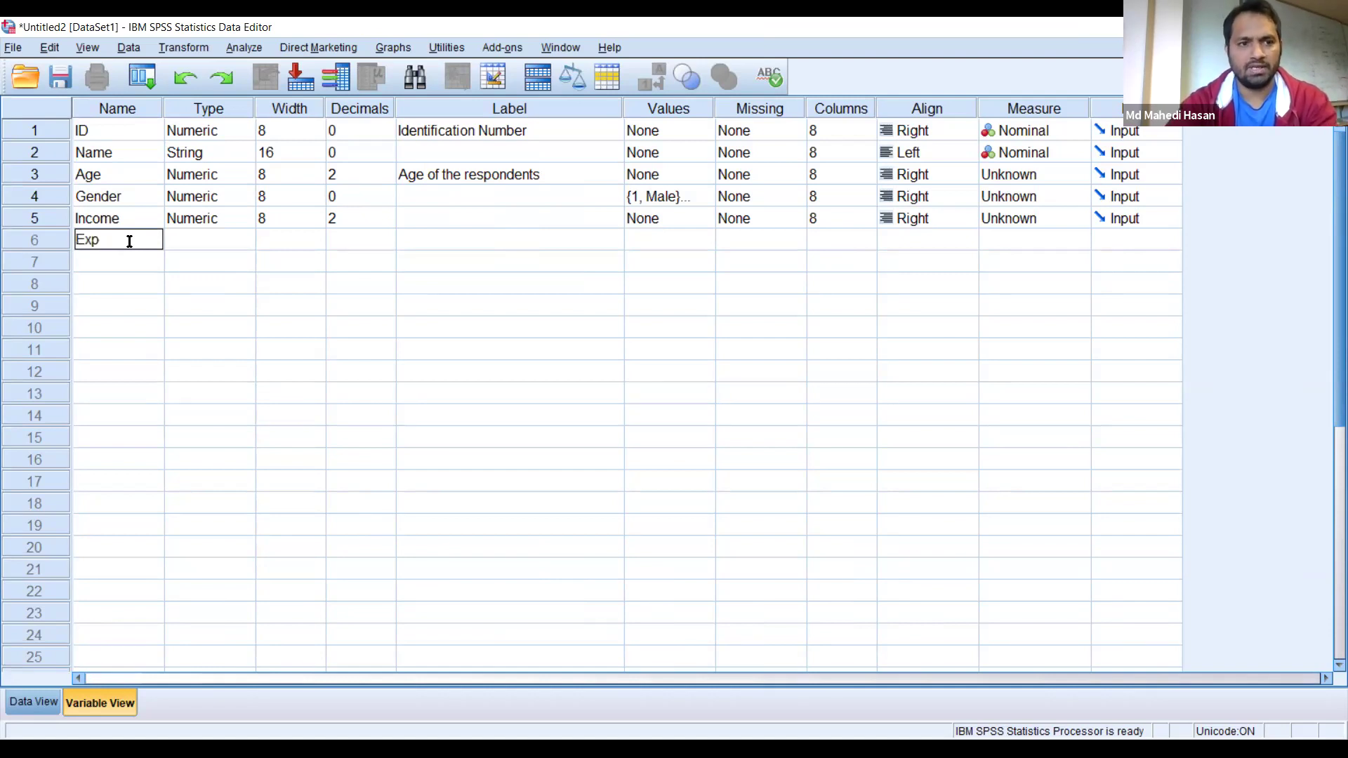
{"action": "left_click", "coordinate": [515, 240]}
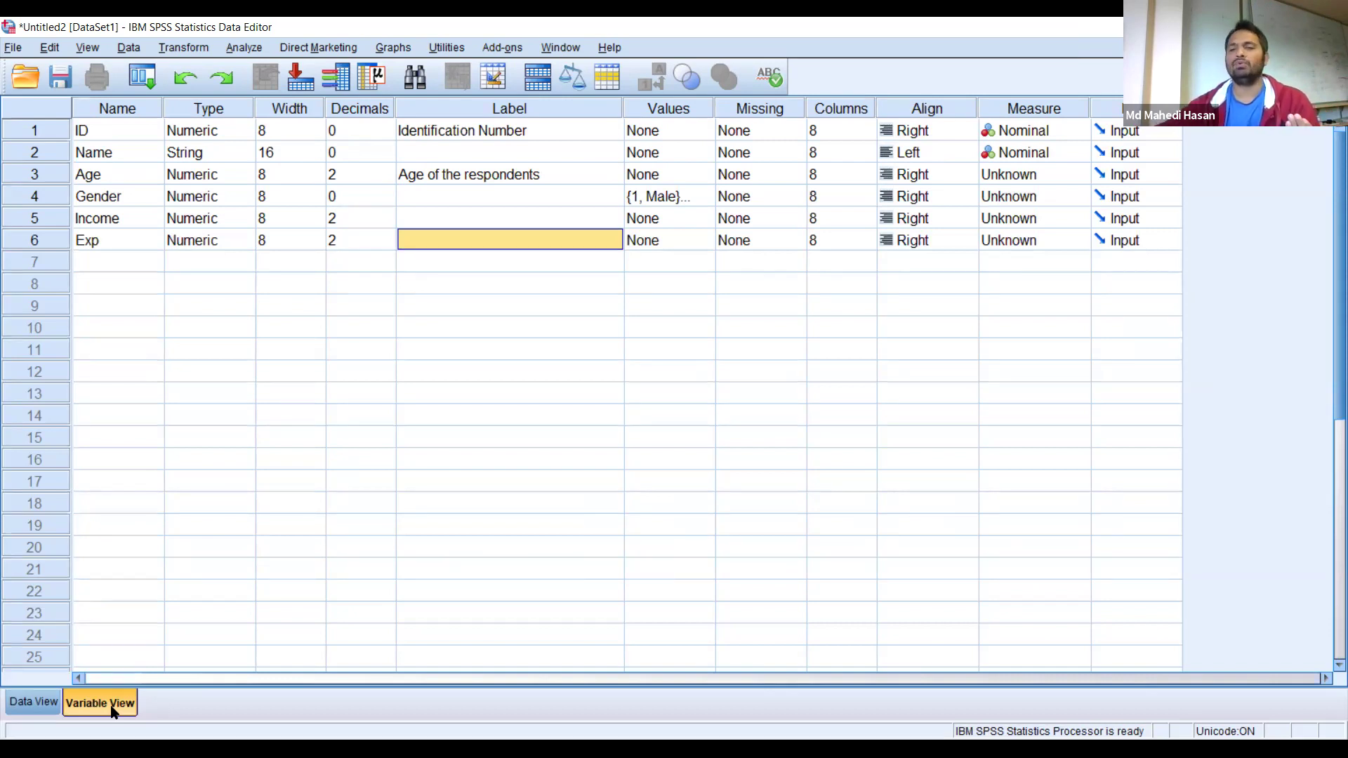
Switch to Data View and go through the variable columns one by one from ID to Exp.
{"action": "left_click", "coordinate": [21, 706]}
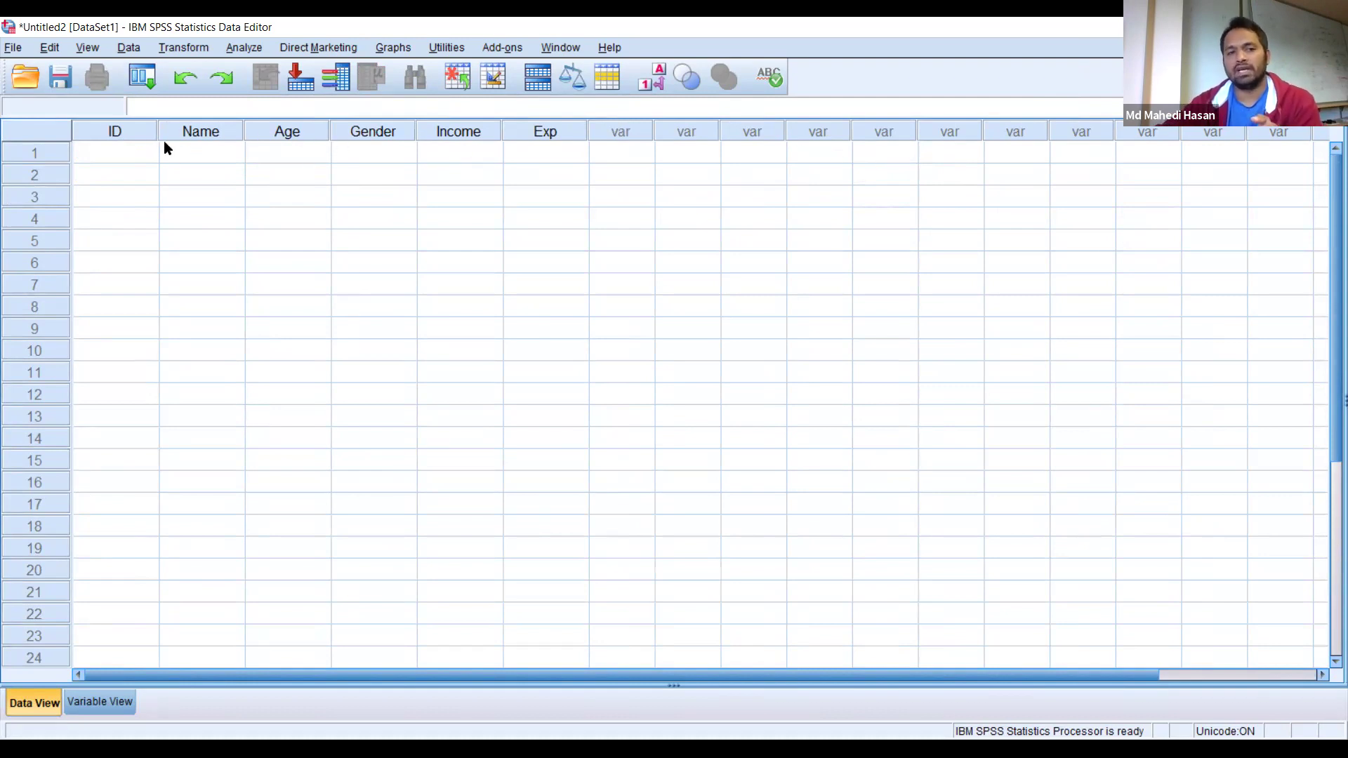
{"action": "left_click", "coordinate": [117, 132]}
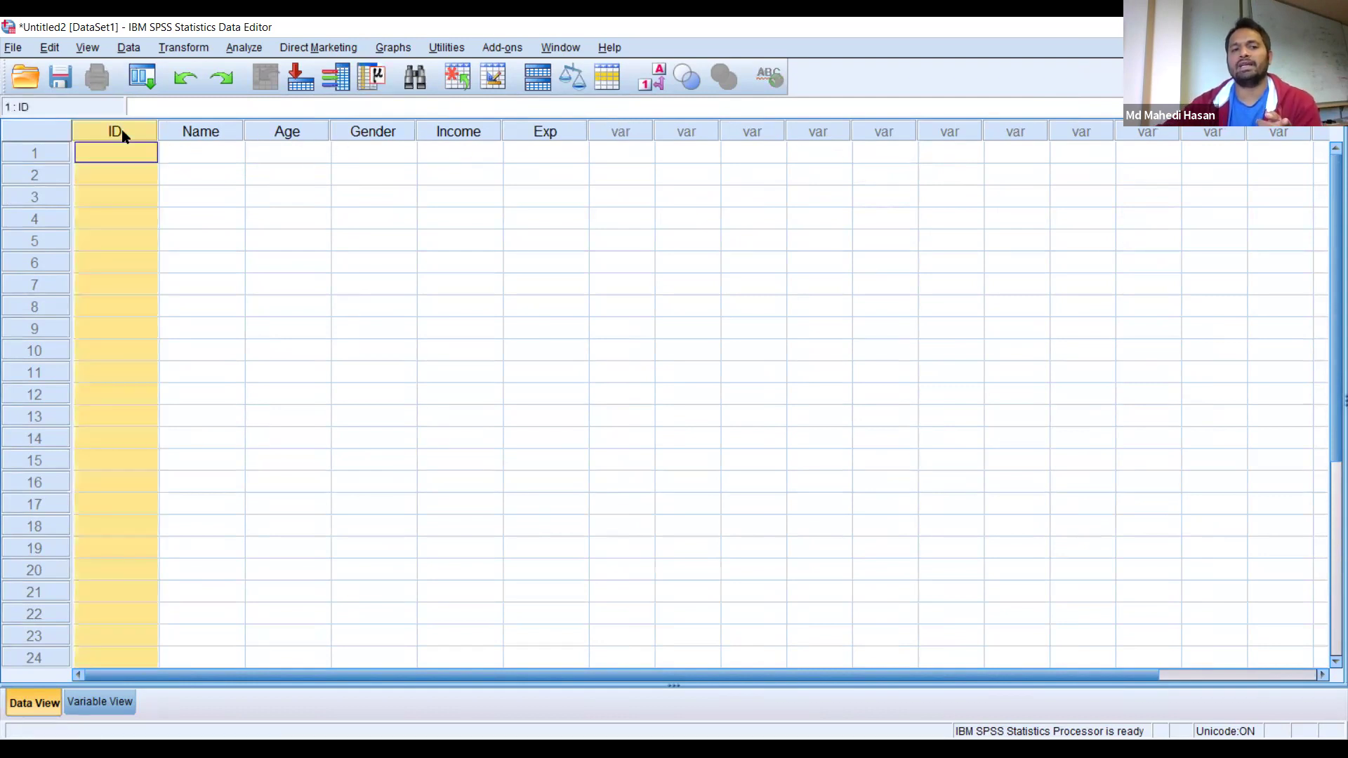
{"action": "left_click", "coordinate": [214, 133]}
{"action": "left_click", "coordinate": [285, 134]}
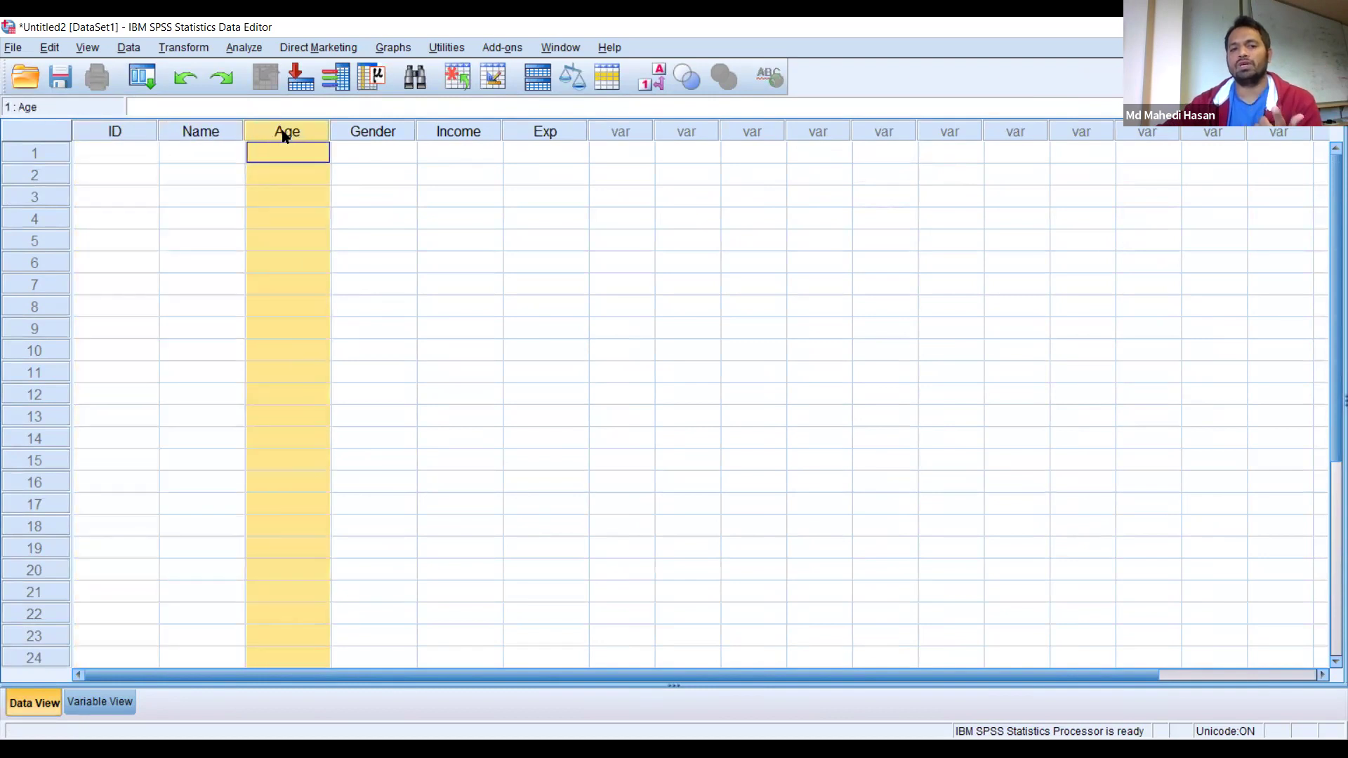
{"action": "left_click", "coordinate": [394, 133]}
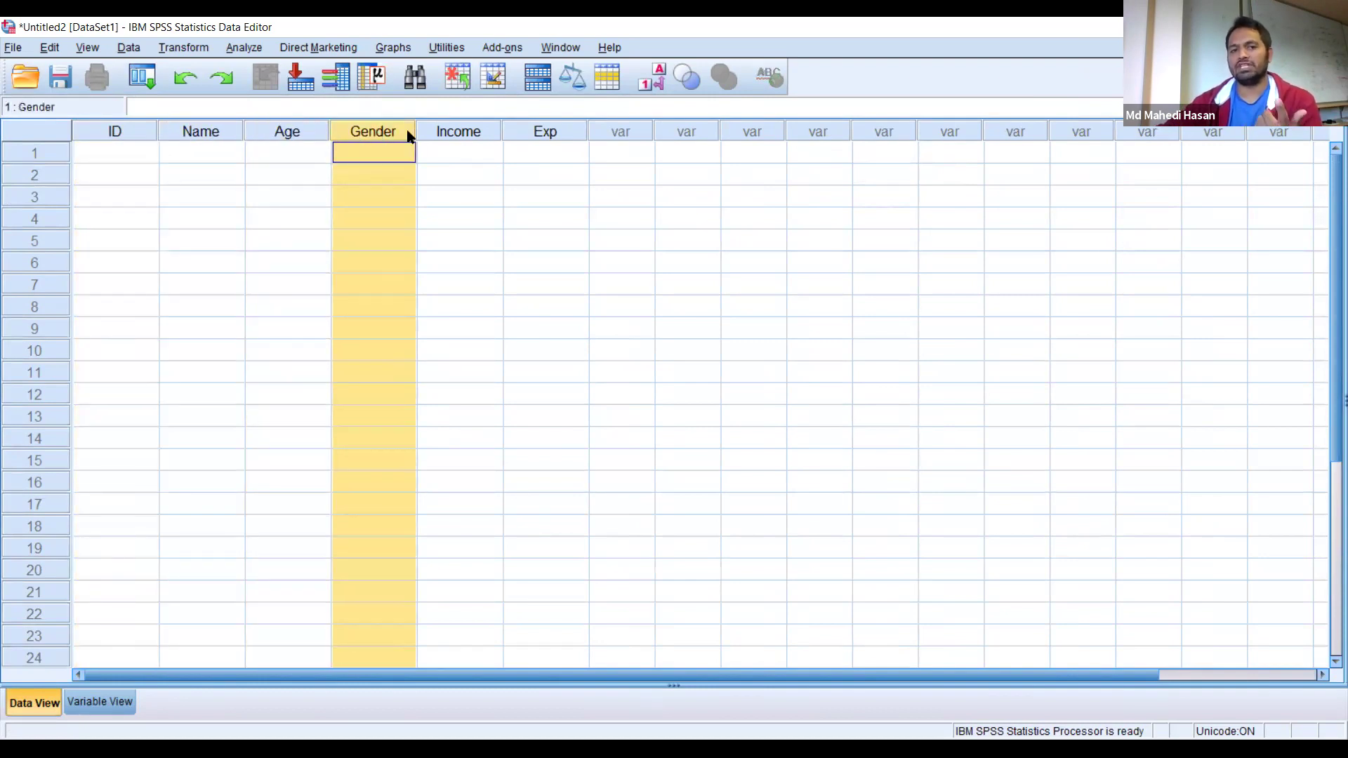
{"action": "left_click", "coordinate": [472, 134]}
{"action": "left_click", "coordinate": [549, 135]}
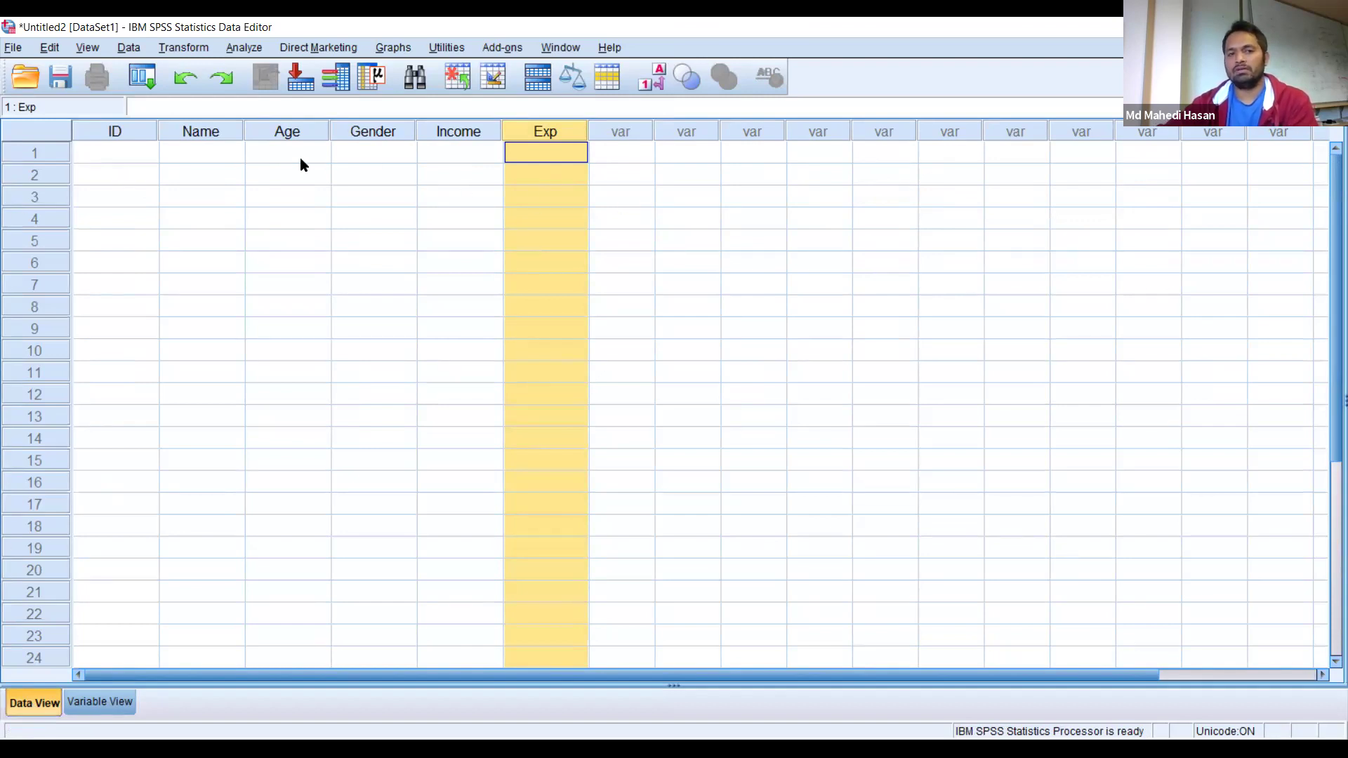
Enter 1 as the ID of the first case.
{"action": "left_click", "coordinate": [110, 162]}
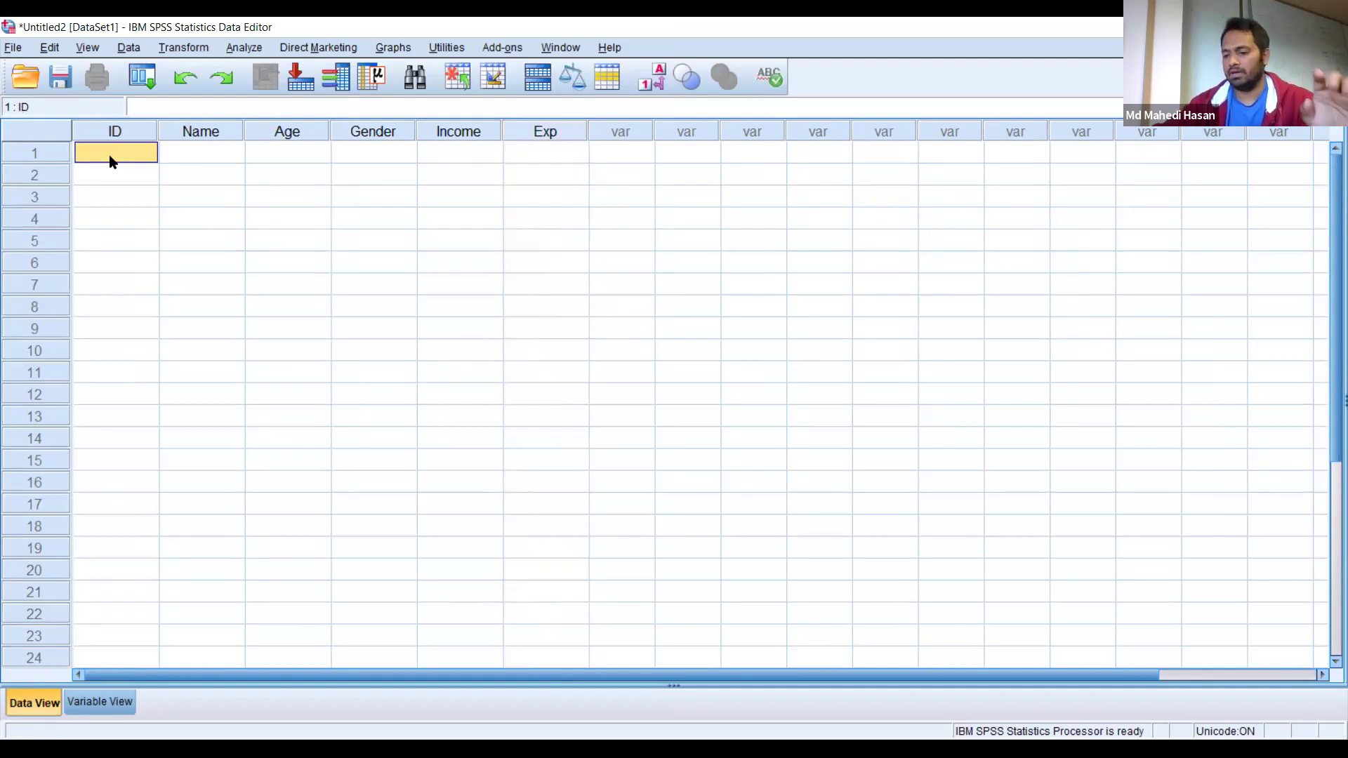
{"action": "type", "text": "1"}
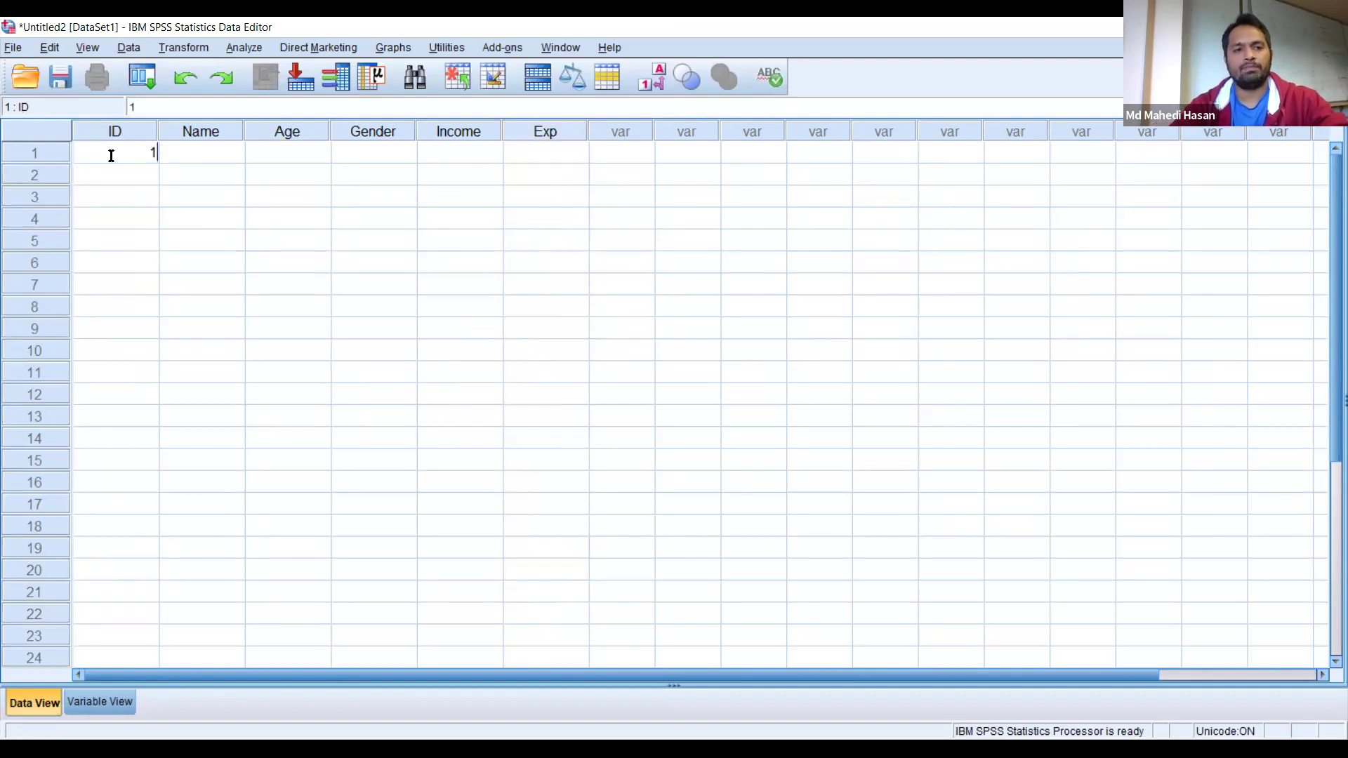
{"action": "key", "text": "Tab"}
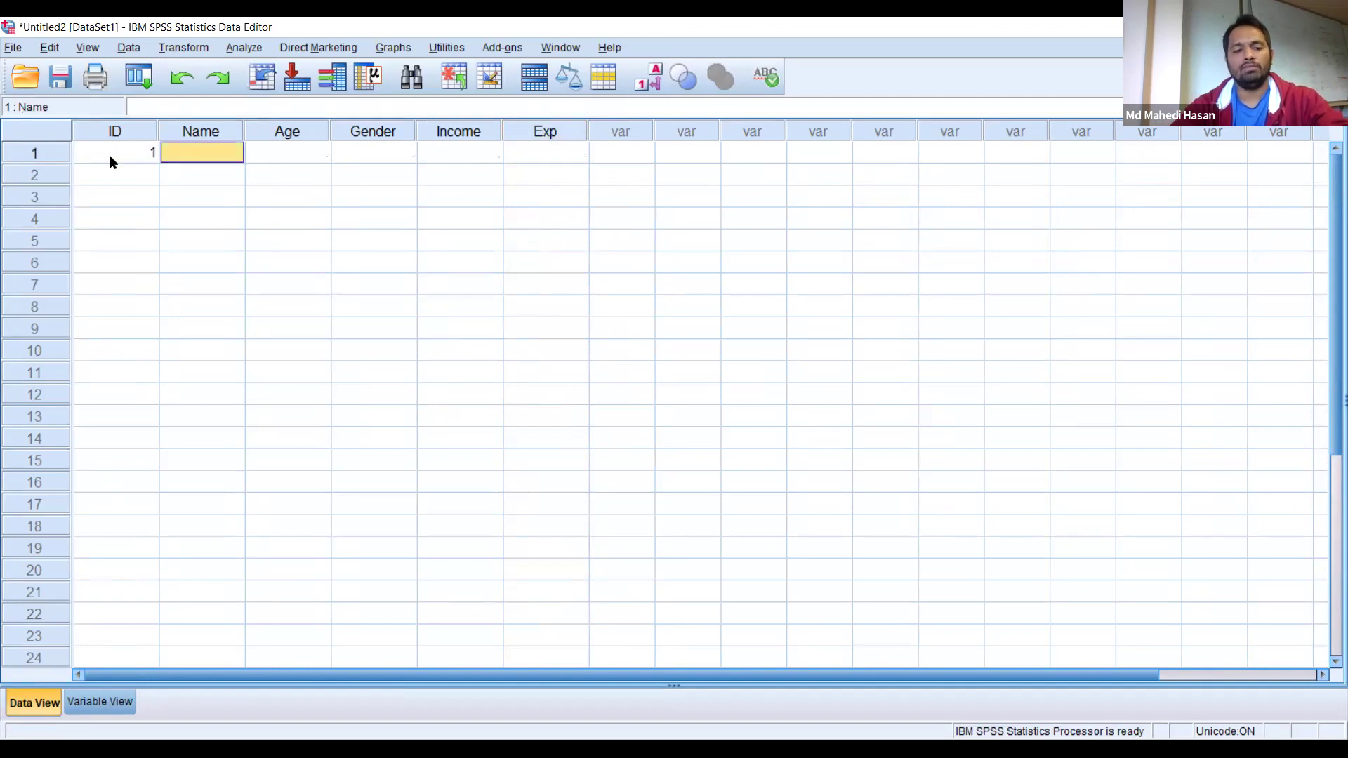
{"action": "type", "text": "1"}
{"action": "key", "text": "Tab"}
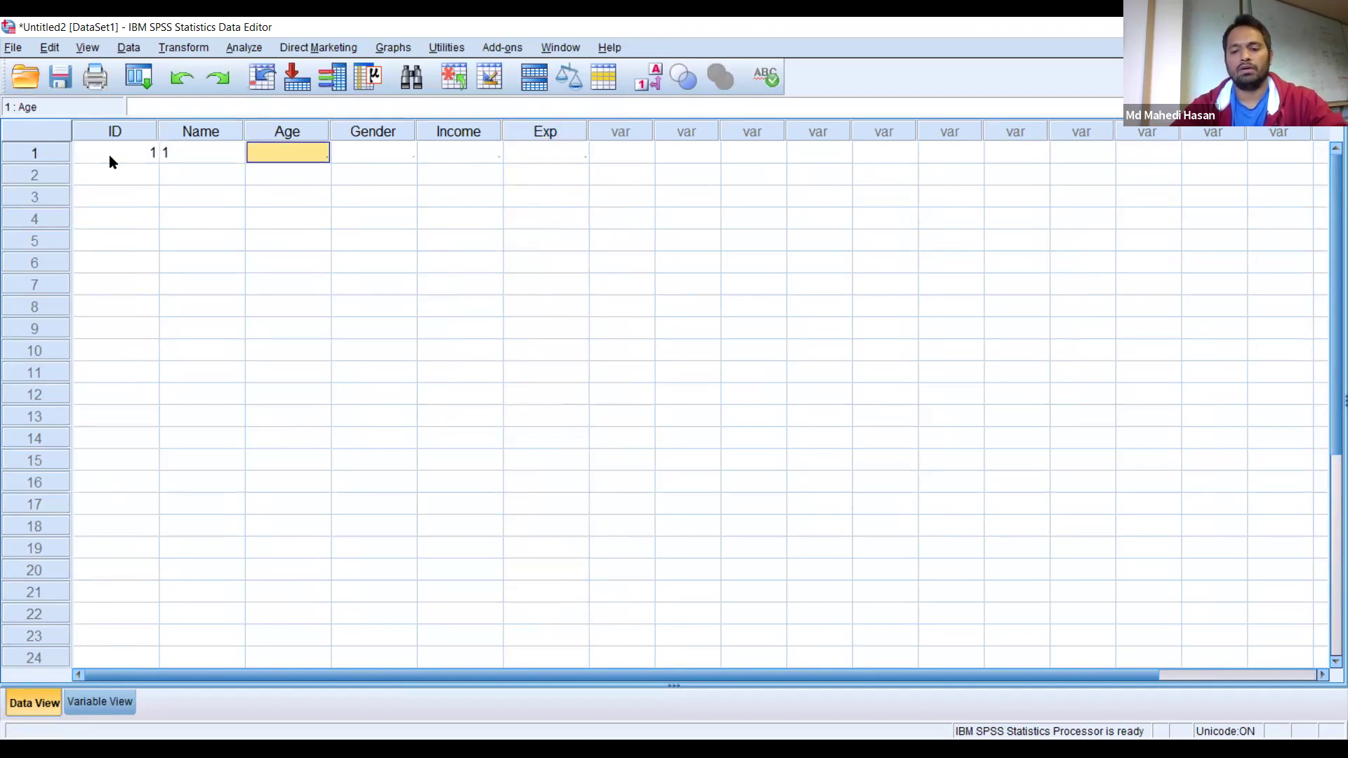
{"action": "key", "text": "shift+Tab"}
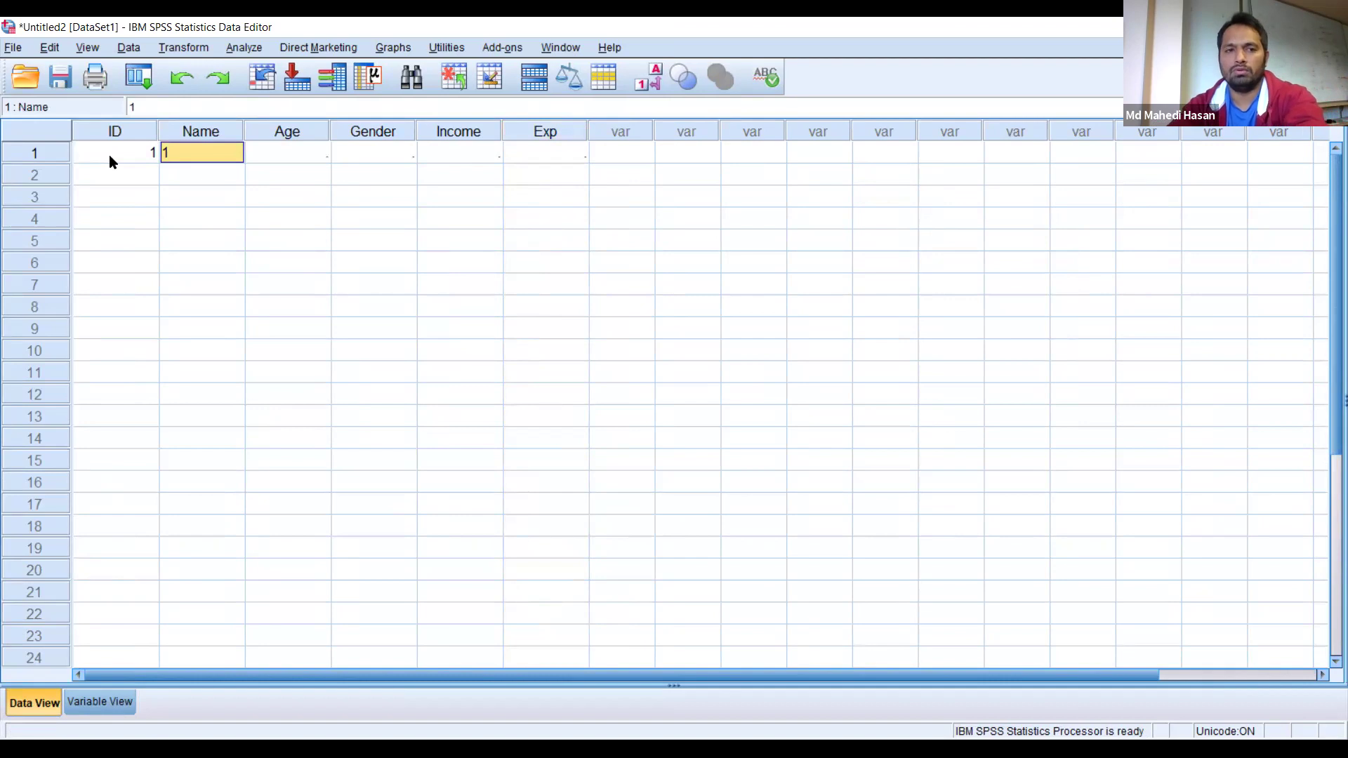
{"action": "key", "text": "BackSpace"}
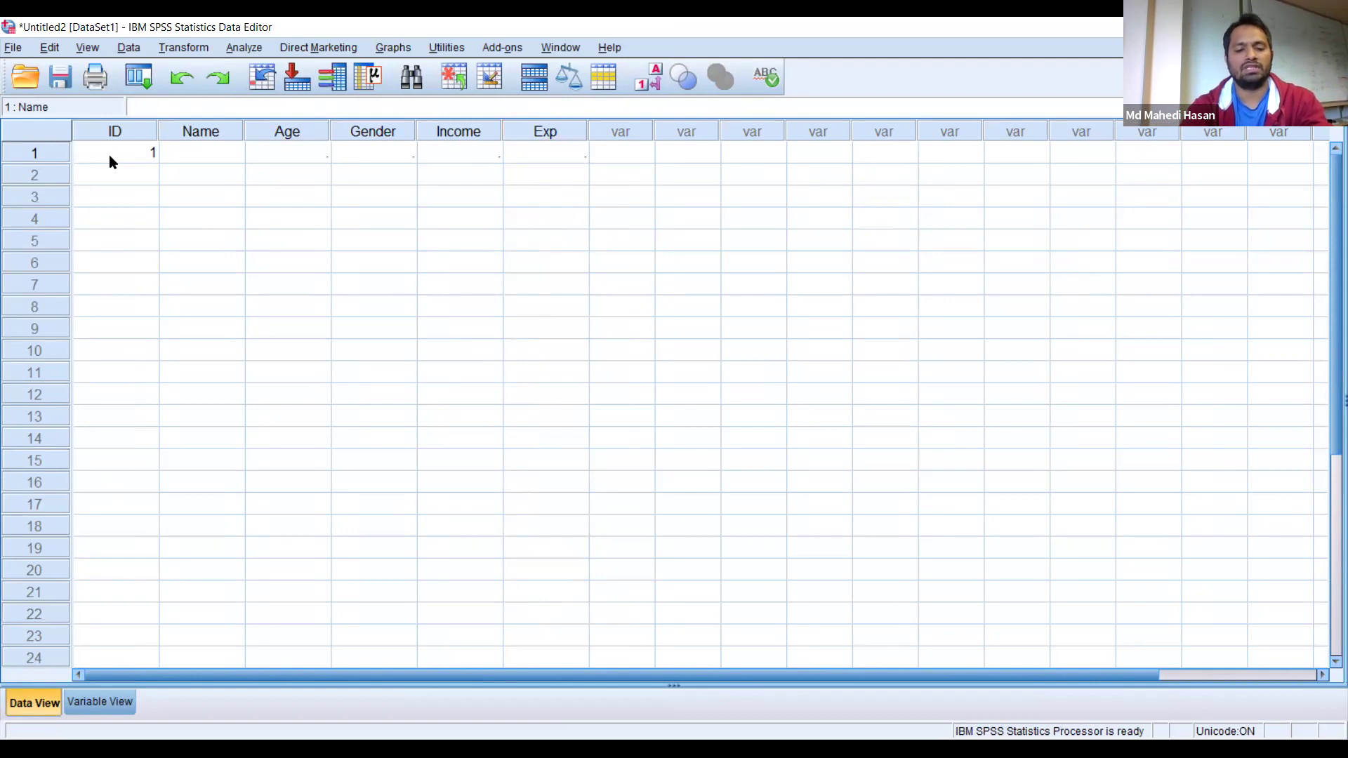
Fill in Name AAA, Age 23 and Gender 1 for the first case.
{"action": "type", "text": "AAA"}
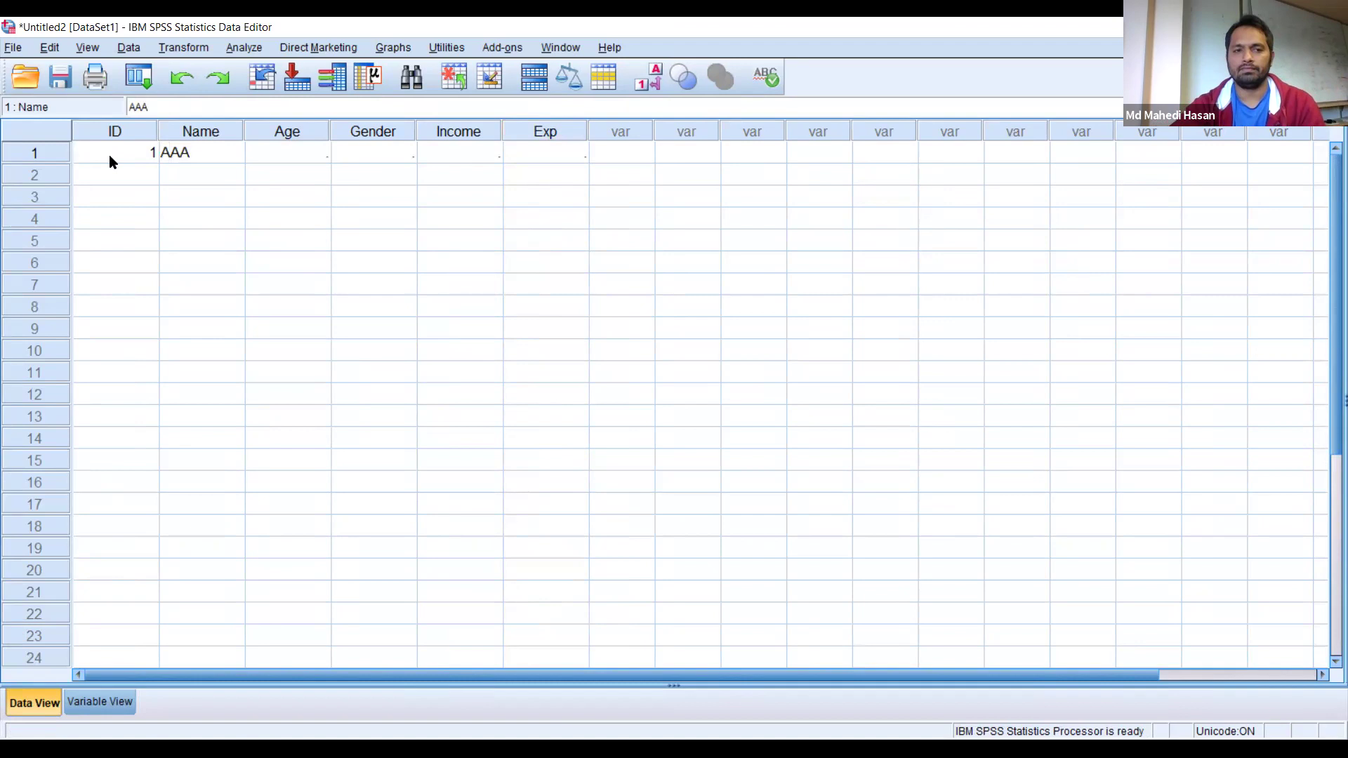
{"action": "key", "text": "Tab"}
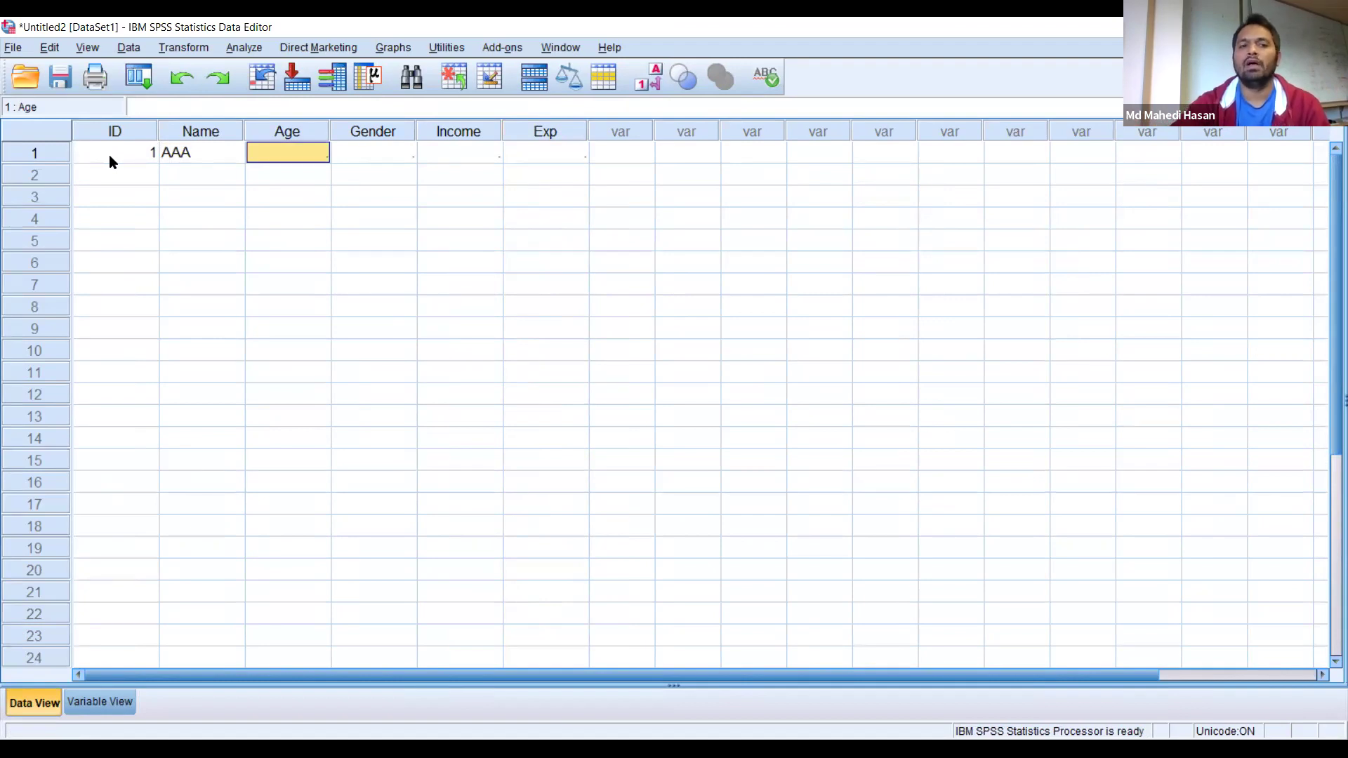
{"action": "type", "text": "23"}
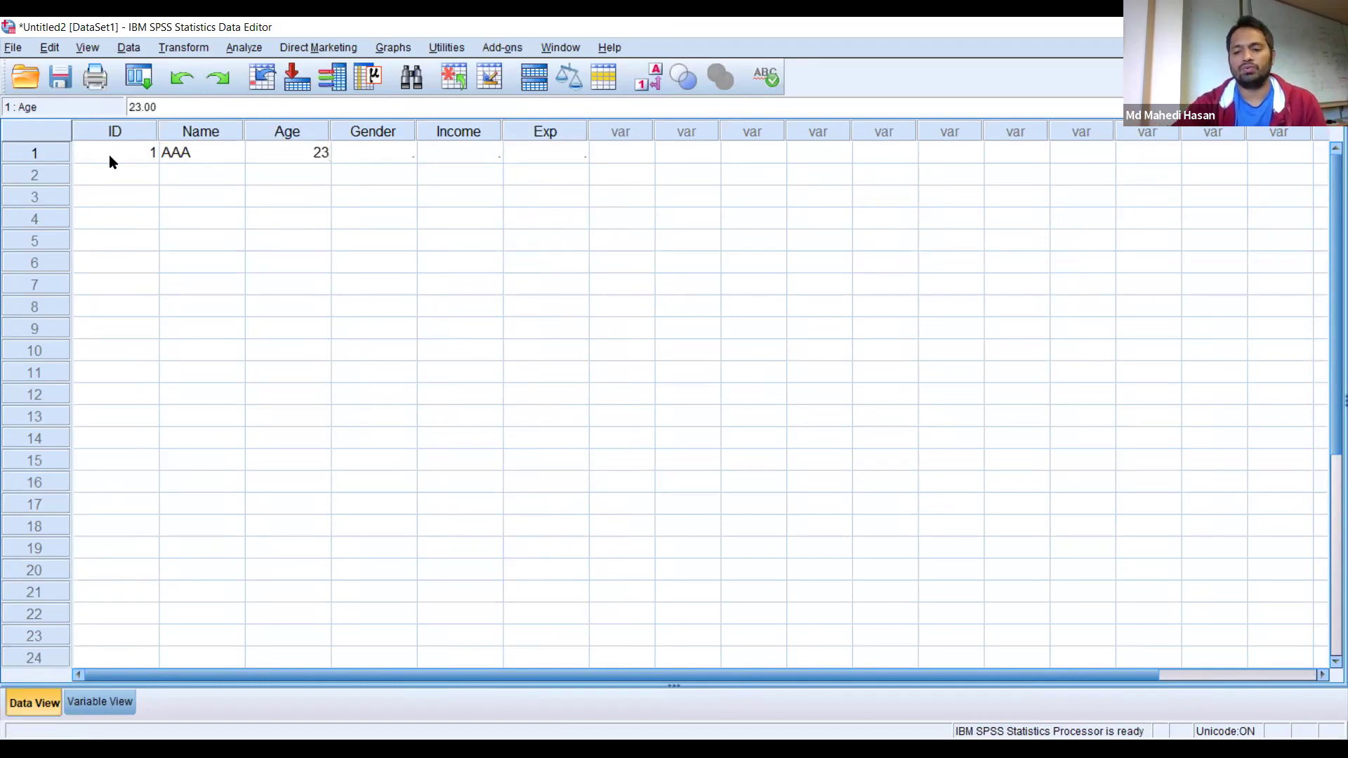
{"action": "key", "text": "Tab"}
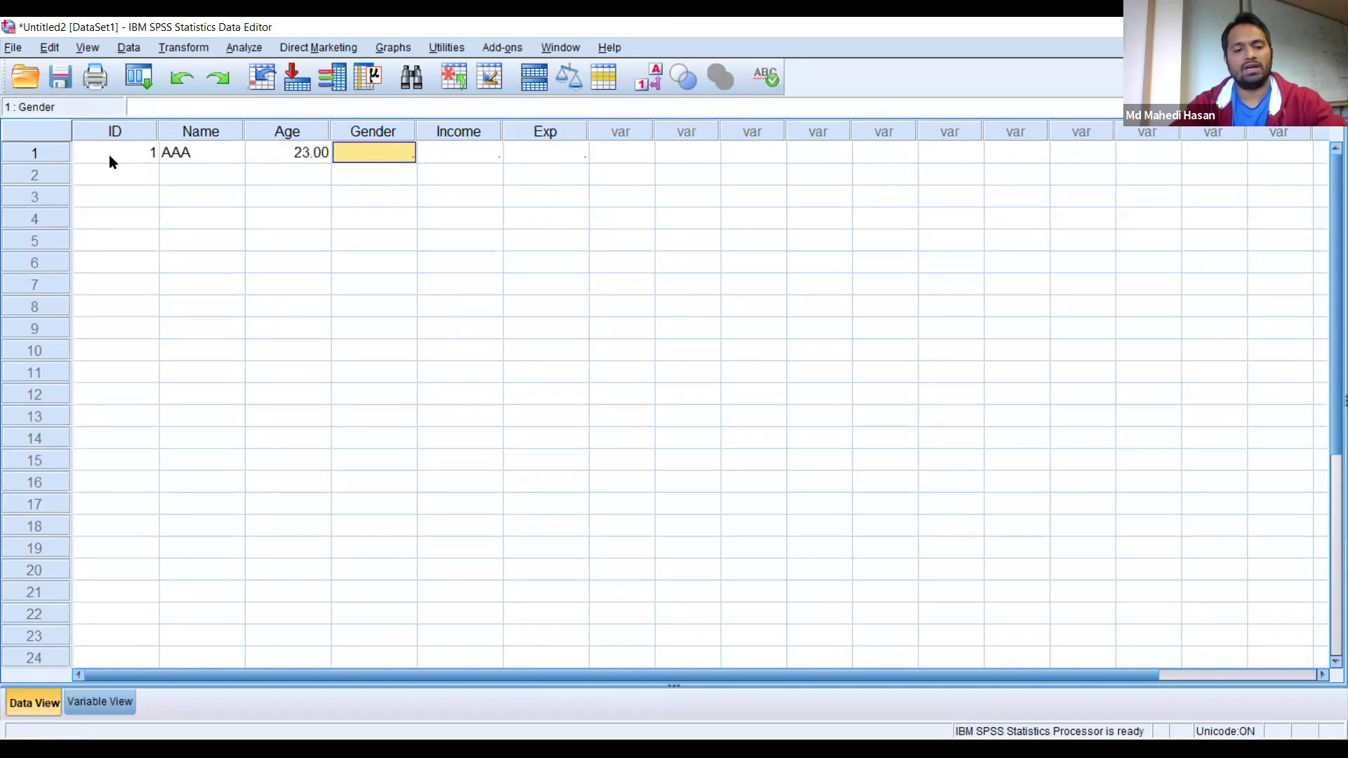
{"action": "type", "text": "1"}
{"action": "key", "text": "Tab"}
{"action": "type", "text": "564"}
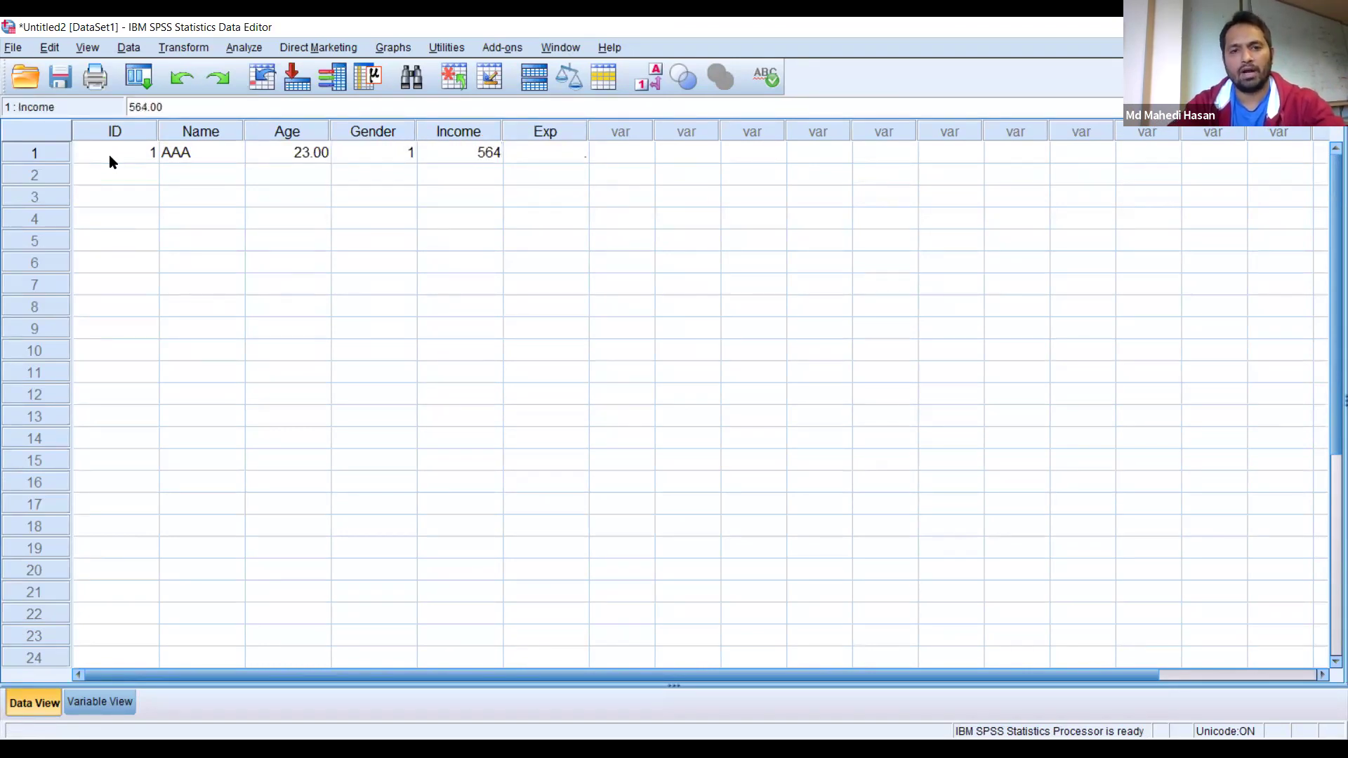
{"action": "key", "text": "BackSpace"}
{"action": "key", "text": "BackSpace"}
{"action": "key", "text": "BackSpace"}
Enter an Income of 5000 and an Exp of 4500 for the first case.
{"action": "type", "text": "5000"}
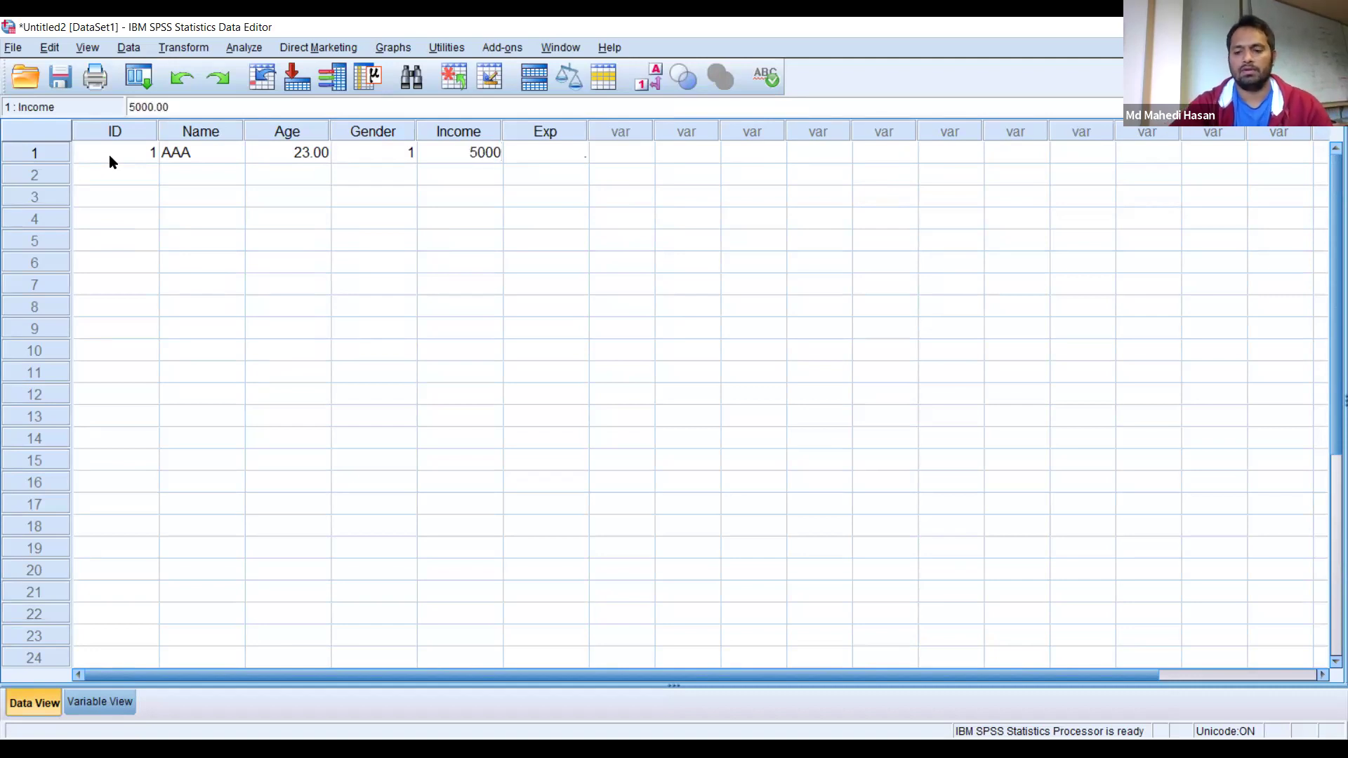
{"action": "key", "text": "Tab"}
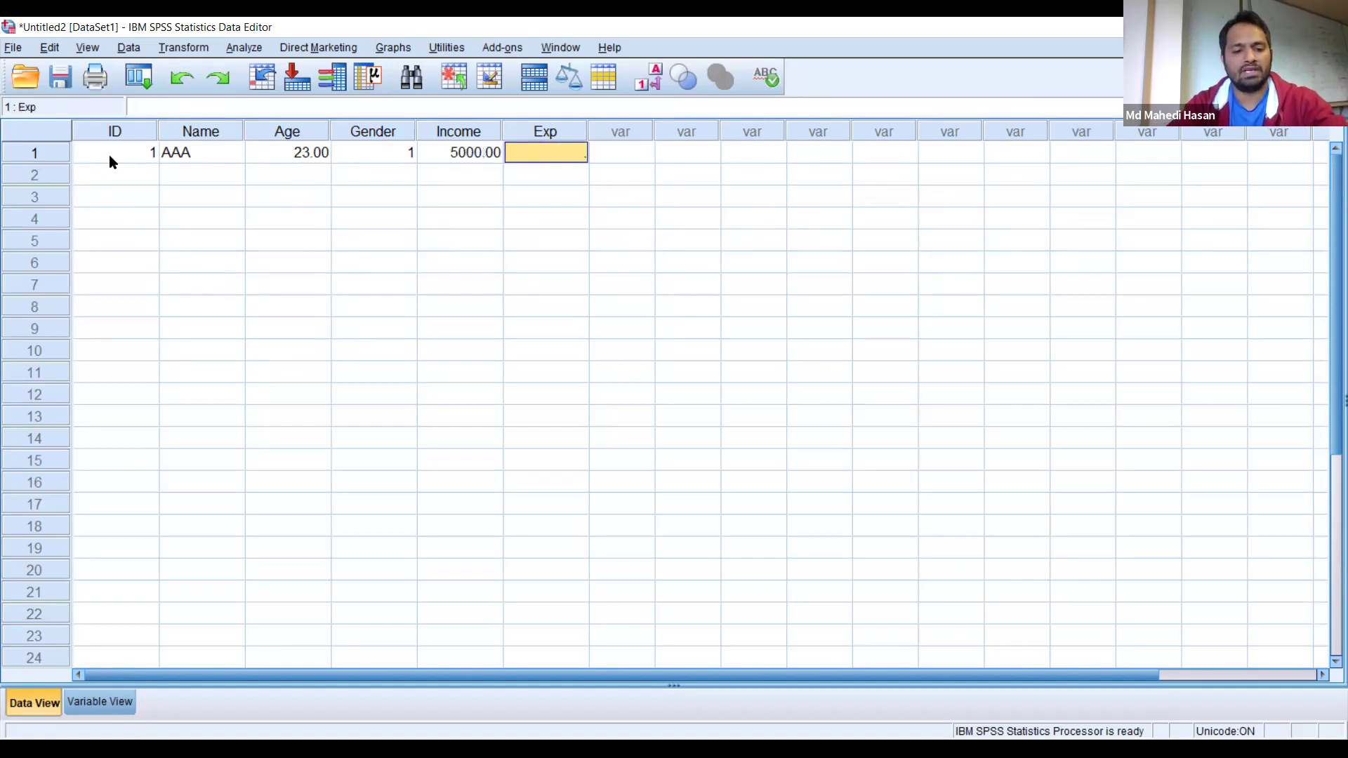
{"action": "type", "text": "4500"}
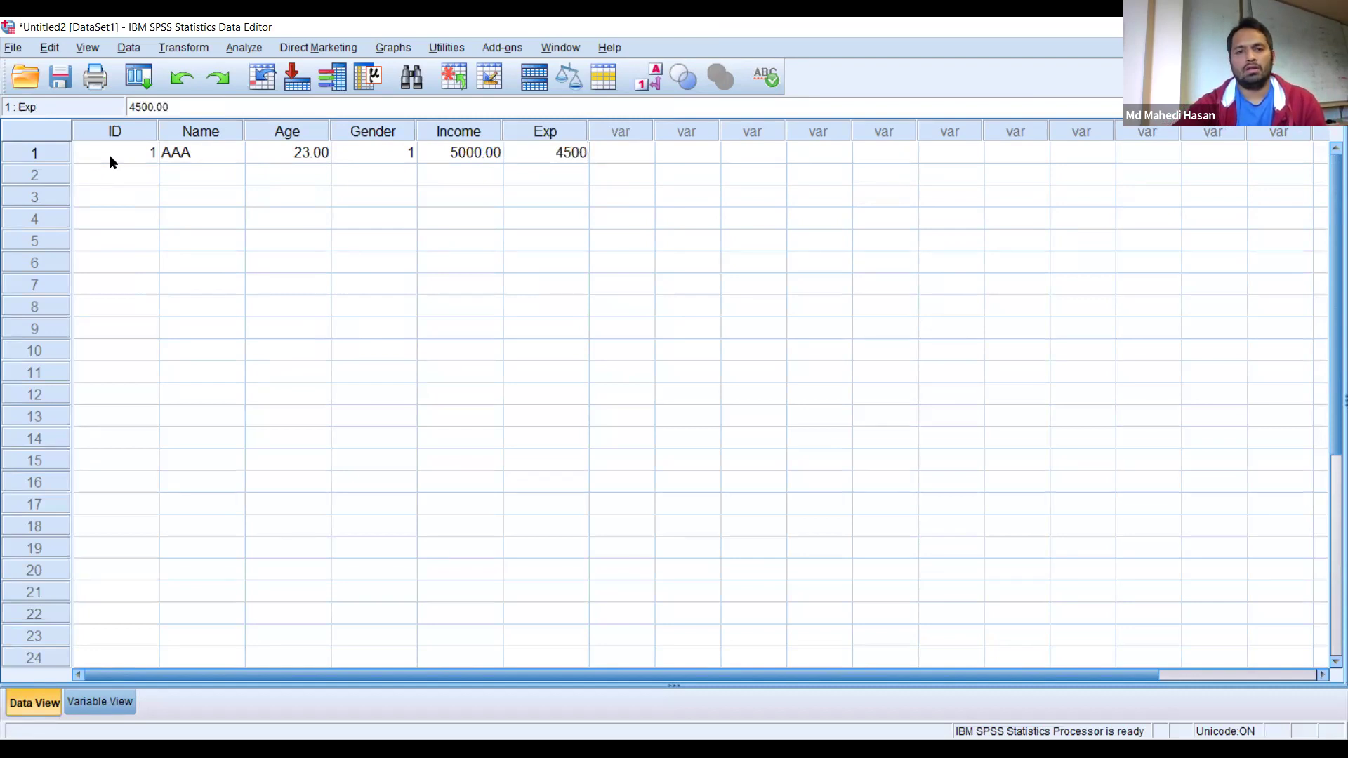
{"action": "key", "text": "Return"}
Start the second case in the row below with ID 2, Name BBB and Age 21.
{"action": "key", "text": "Left"}
{"action": "key", "text": "Left"}
{"action": "key", "text": "Left"}
{"action": "key", "text": "Left"}
{"action": "key", "text": "Left"}
{"action": "type", "text": "2"}
{"action": "key", "text": "Tab"}
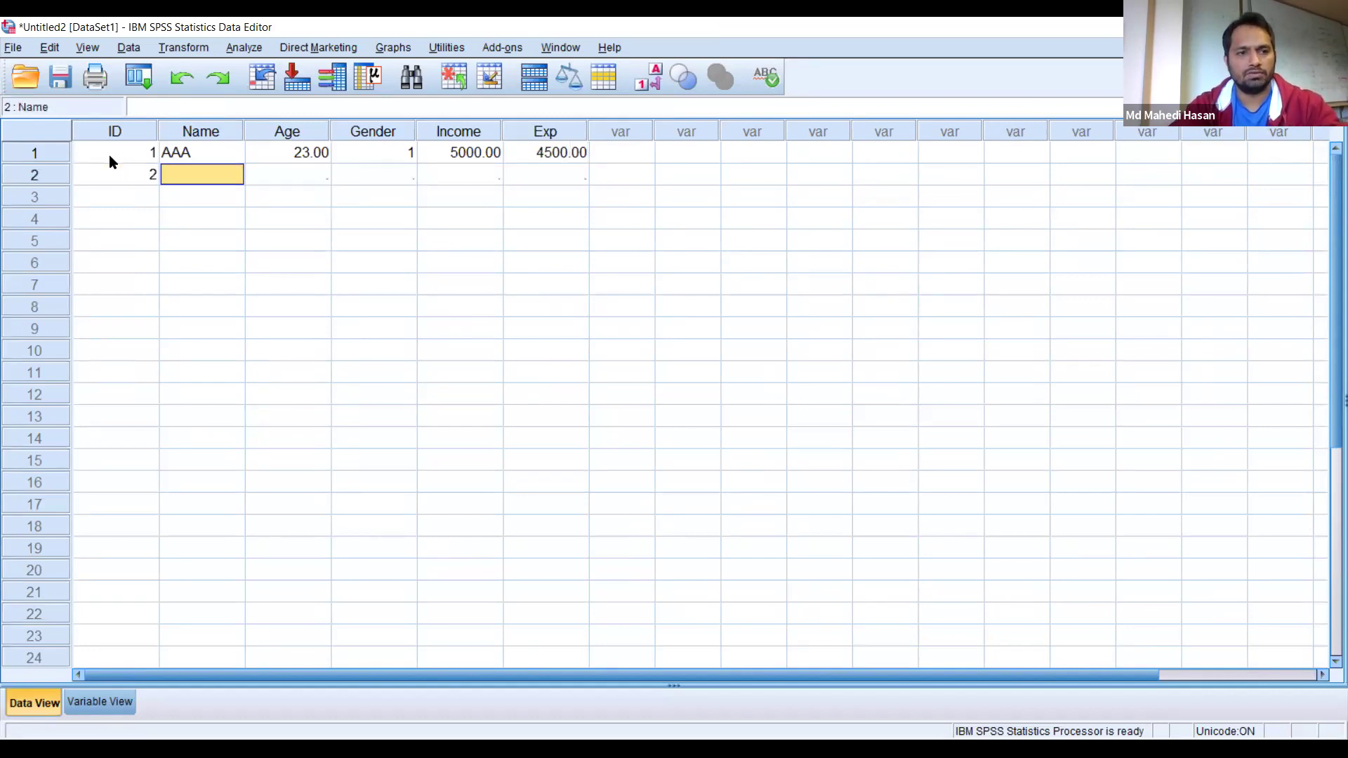
{"action": "type", "text": "BBB"}
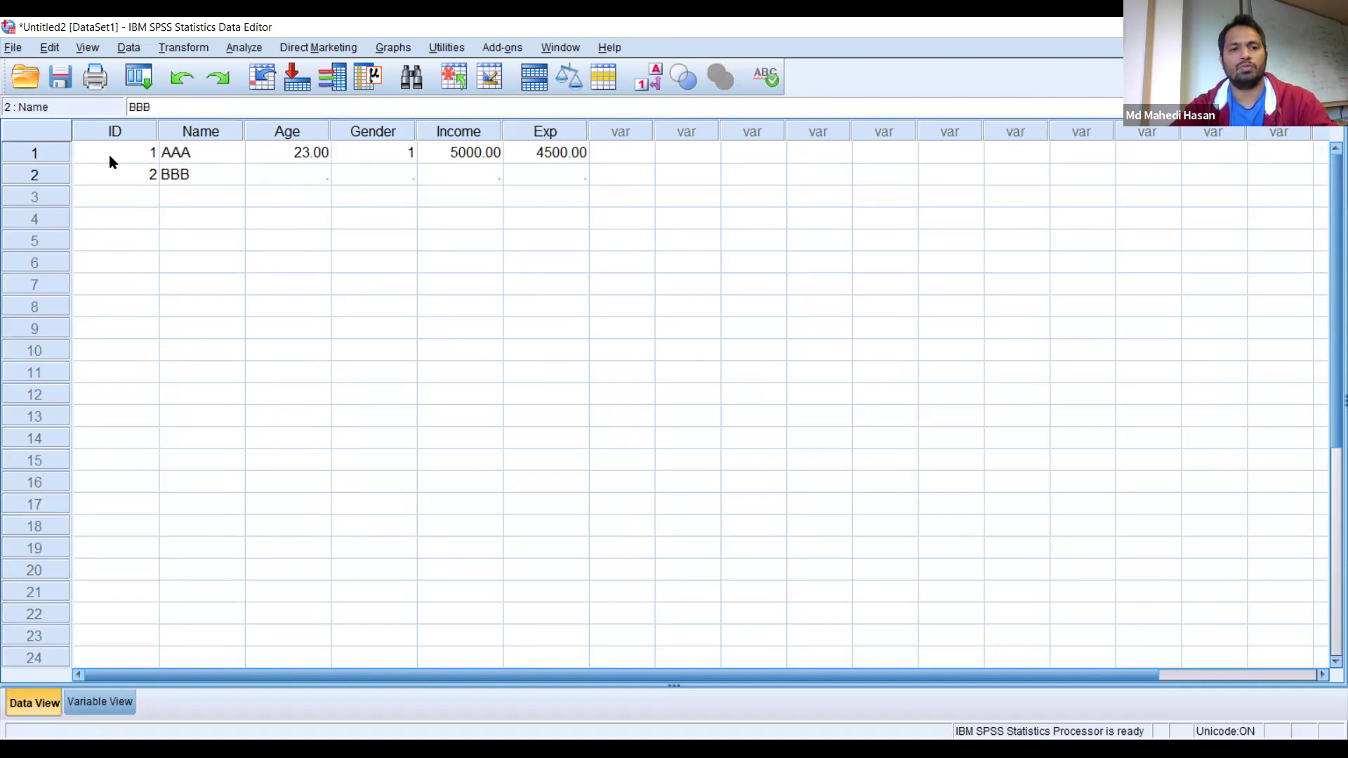
{"action": "key", "text": "Tab"}
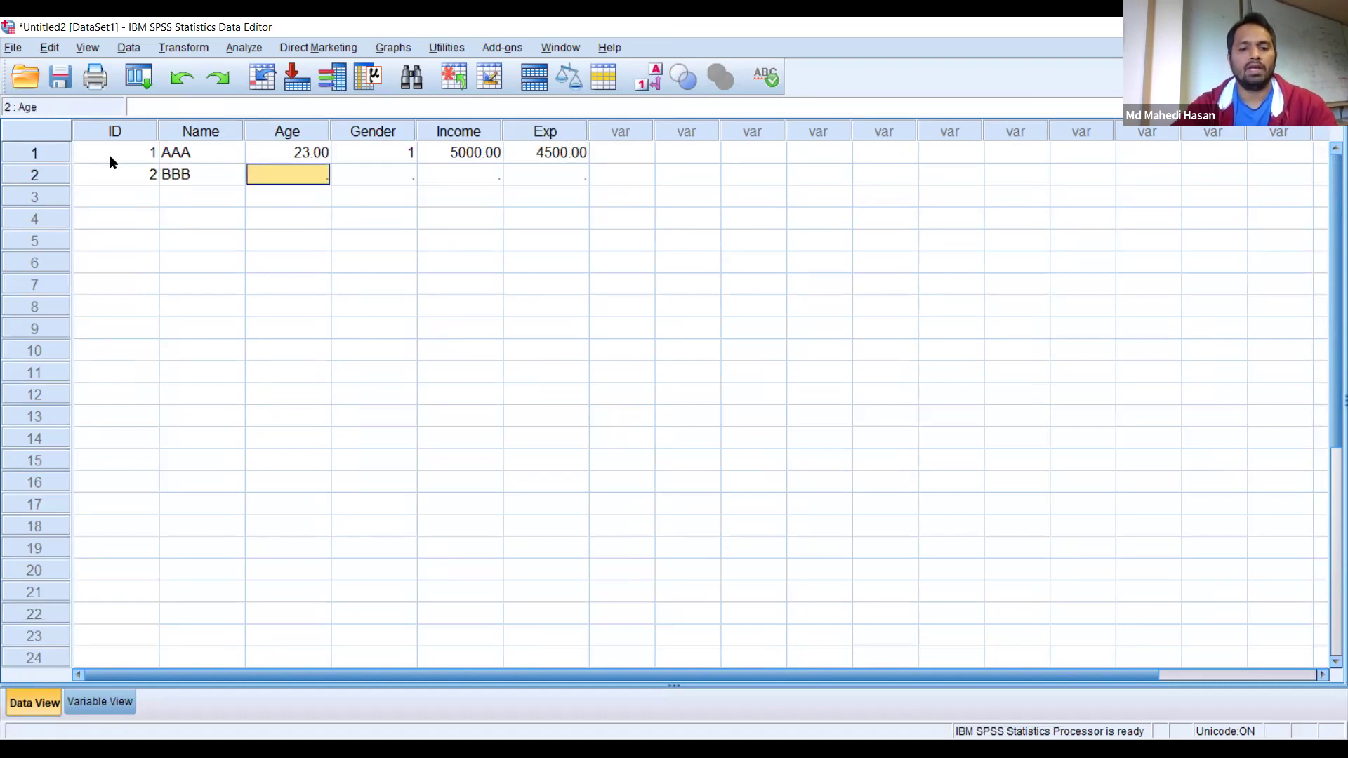
{"action": "type", "text": "21"}
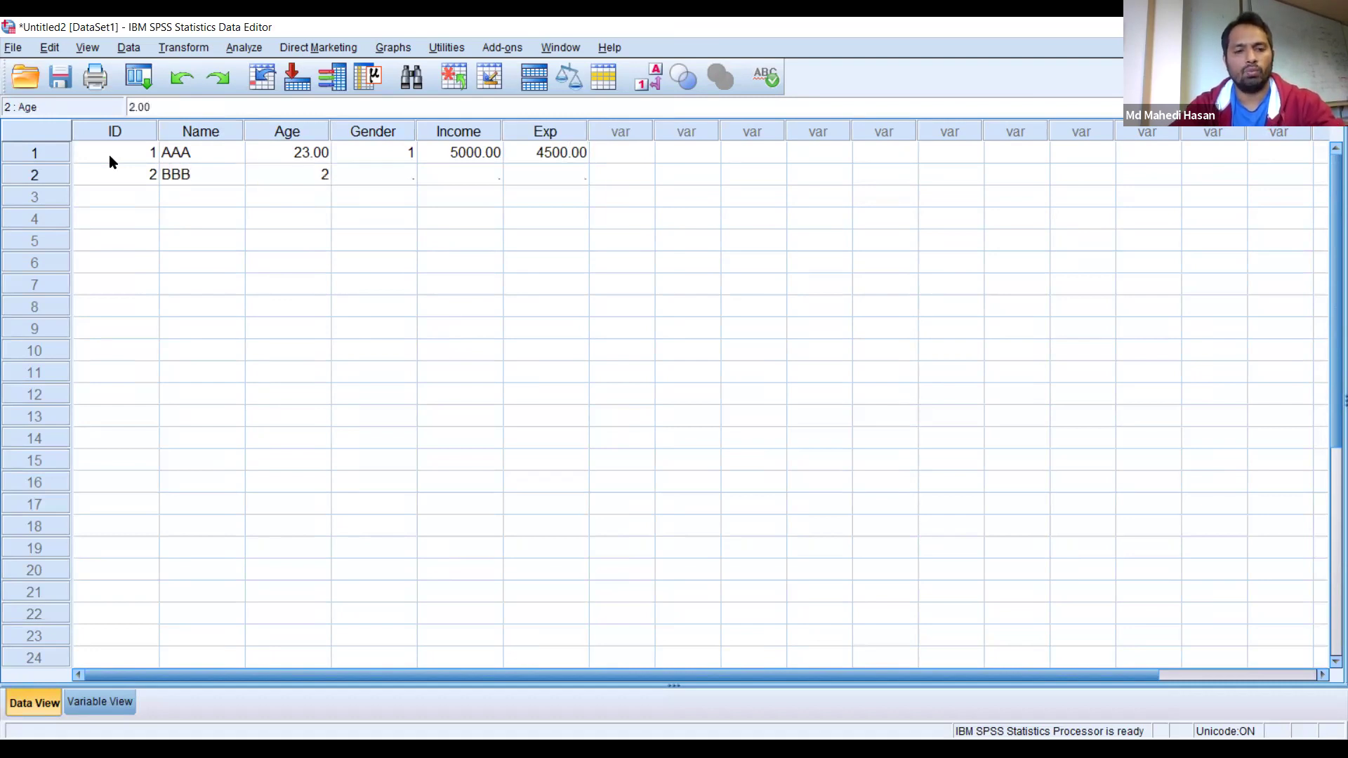
{"action": "key", "text": "Tab"}
Enter Gender 2 and an Income of 5000 for the second case.
{"action": "type", "text": "2"}
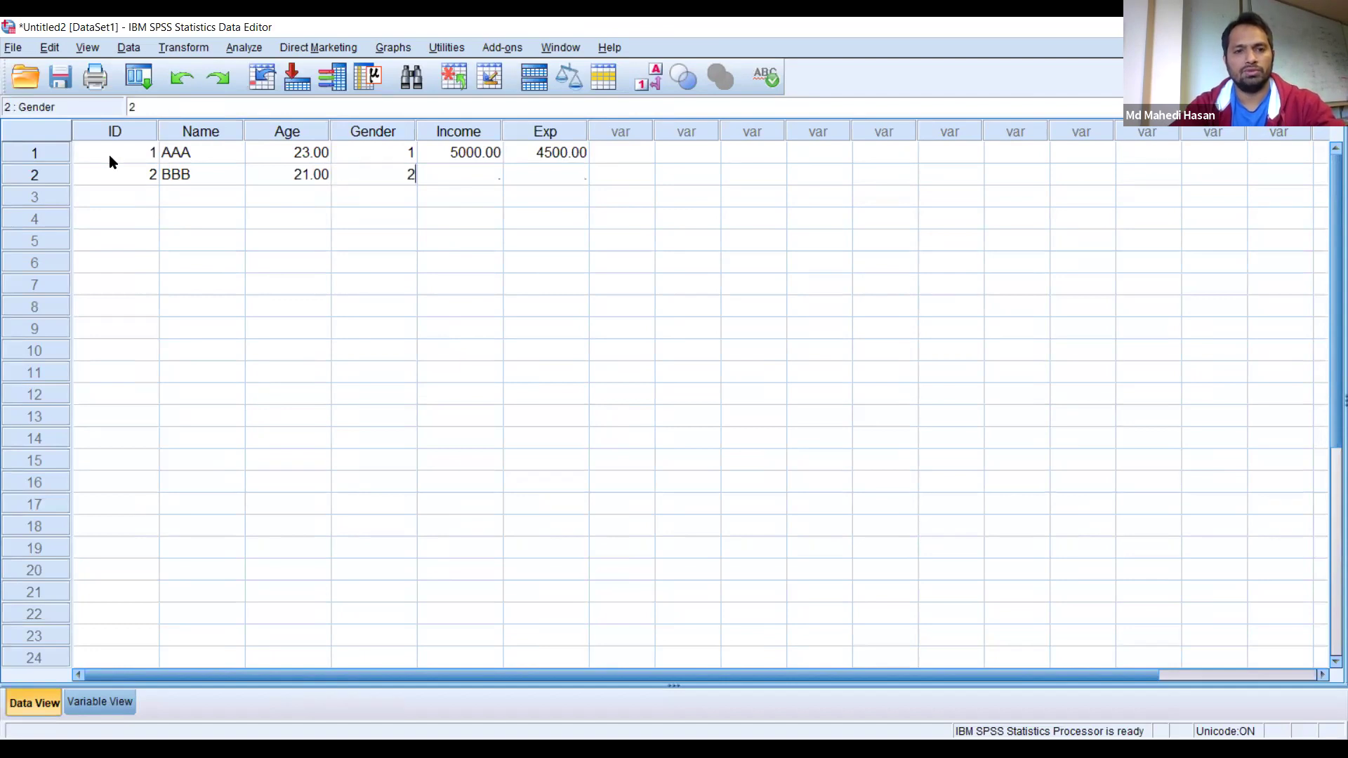
{"action": "key", "text": "Tab"}
{"action": "type", "text": "5000"}
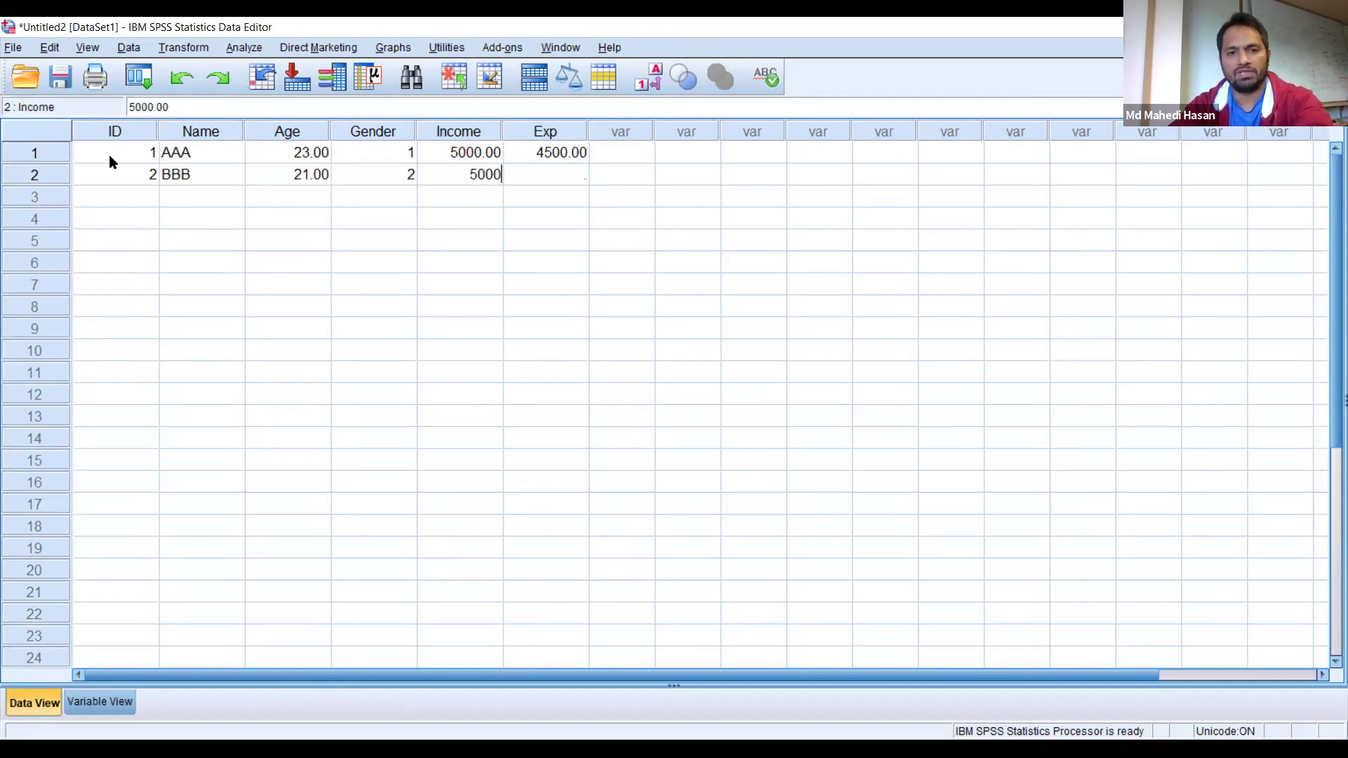
{"action": "key", "text": "Tab"}
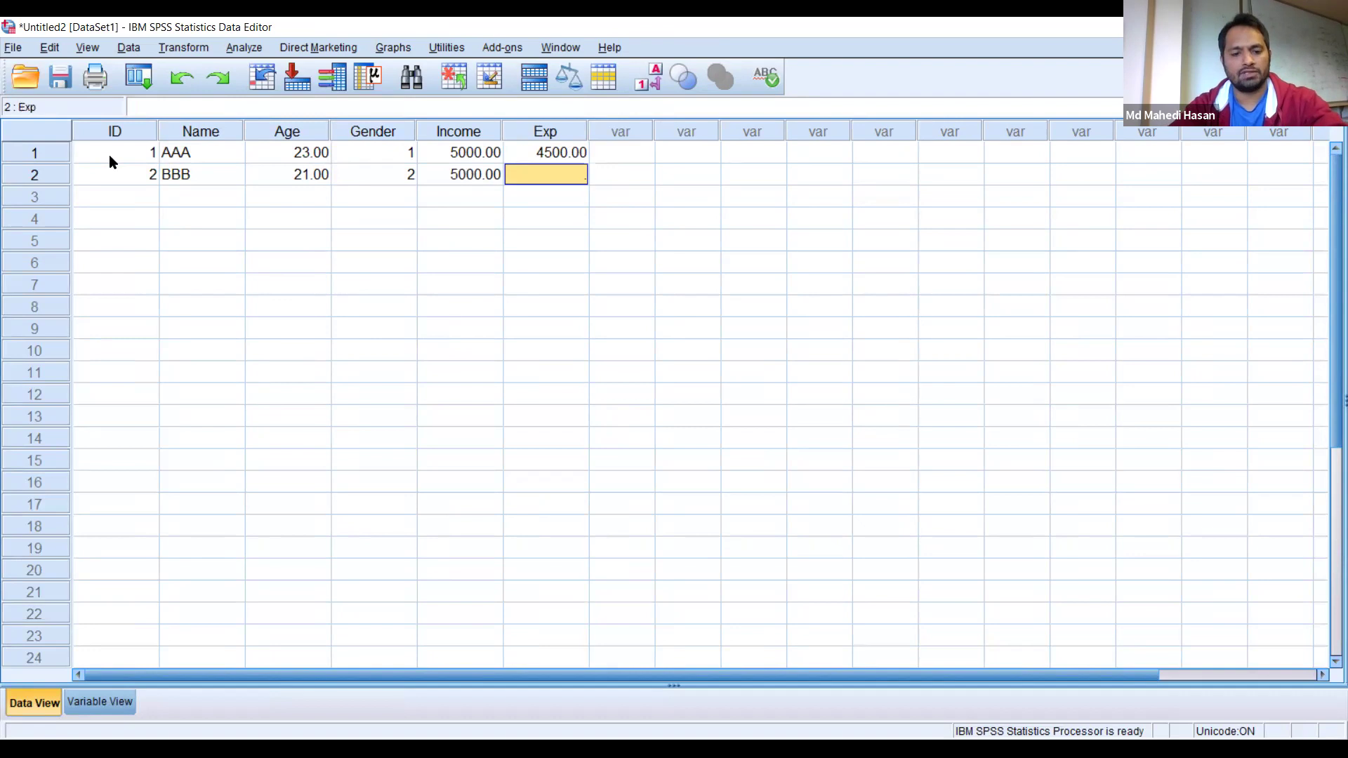
Enter an Exp of 4200 for the second case.
{"action": "type", "text": "42"}
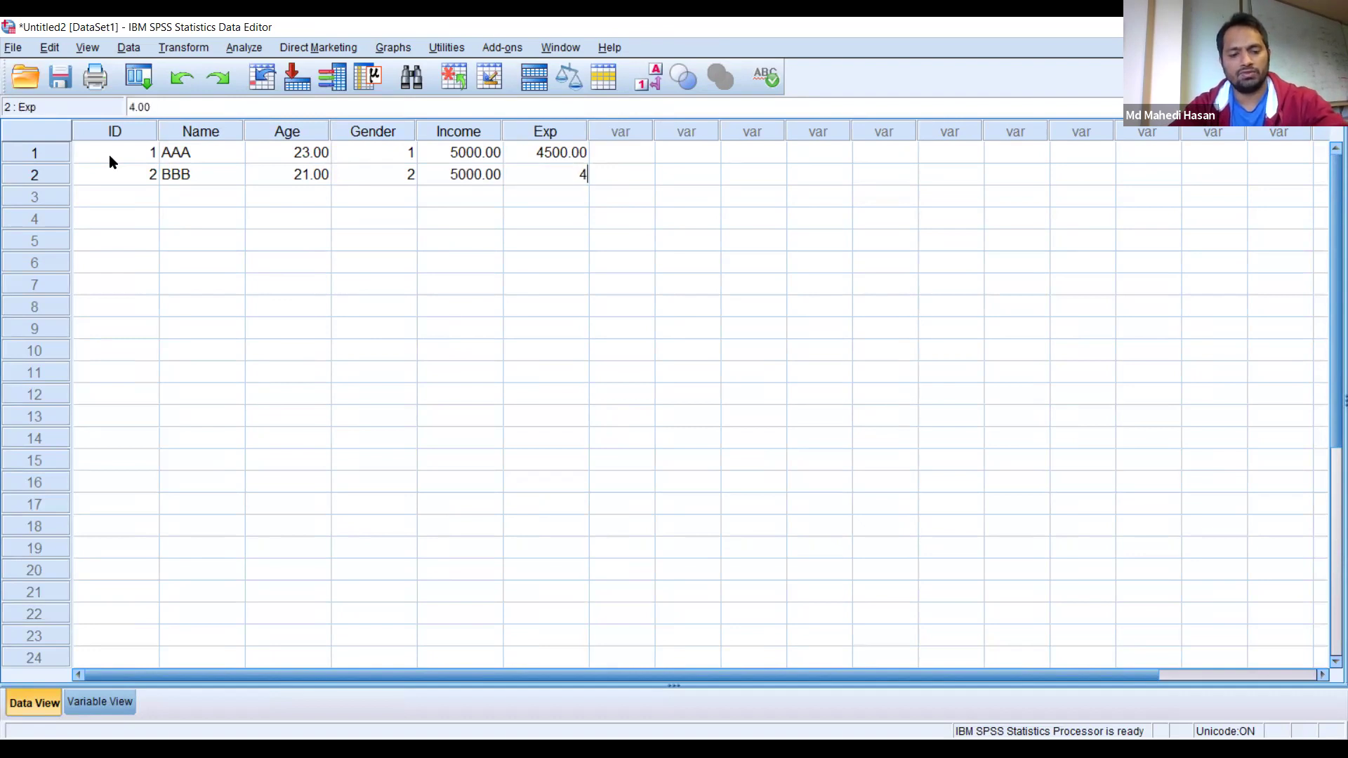
{"action": "key", "text": "Tab"}
{"action": "key", "text": "Left"}
{"action": "type", "text": "422"}
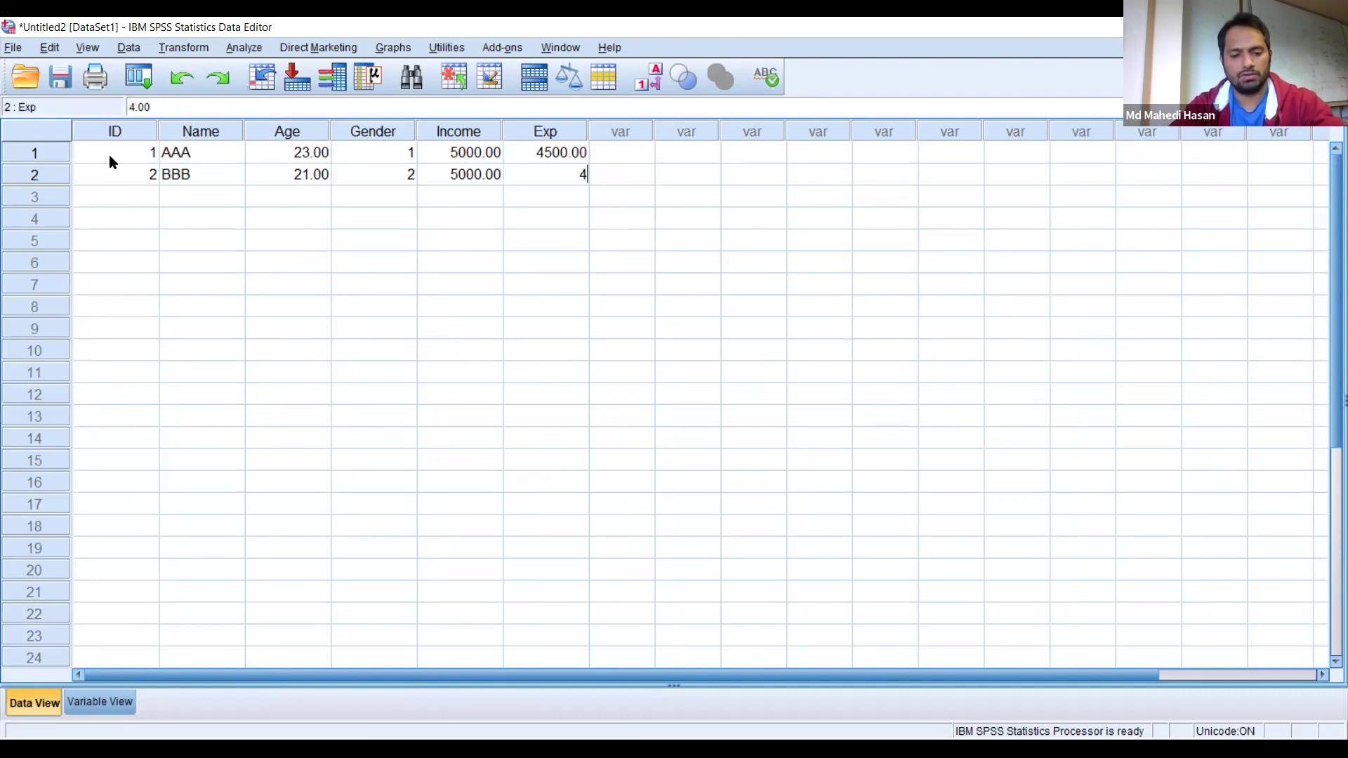
{"action": "key", "text": "BackSpace"}
{"action": "type", "text": "000"}
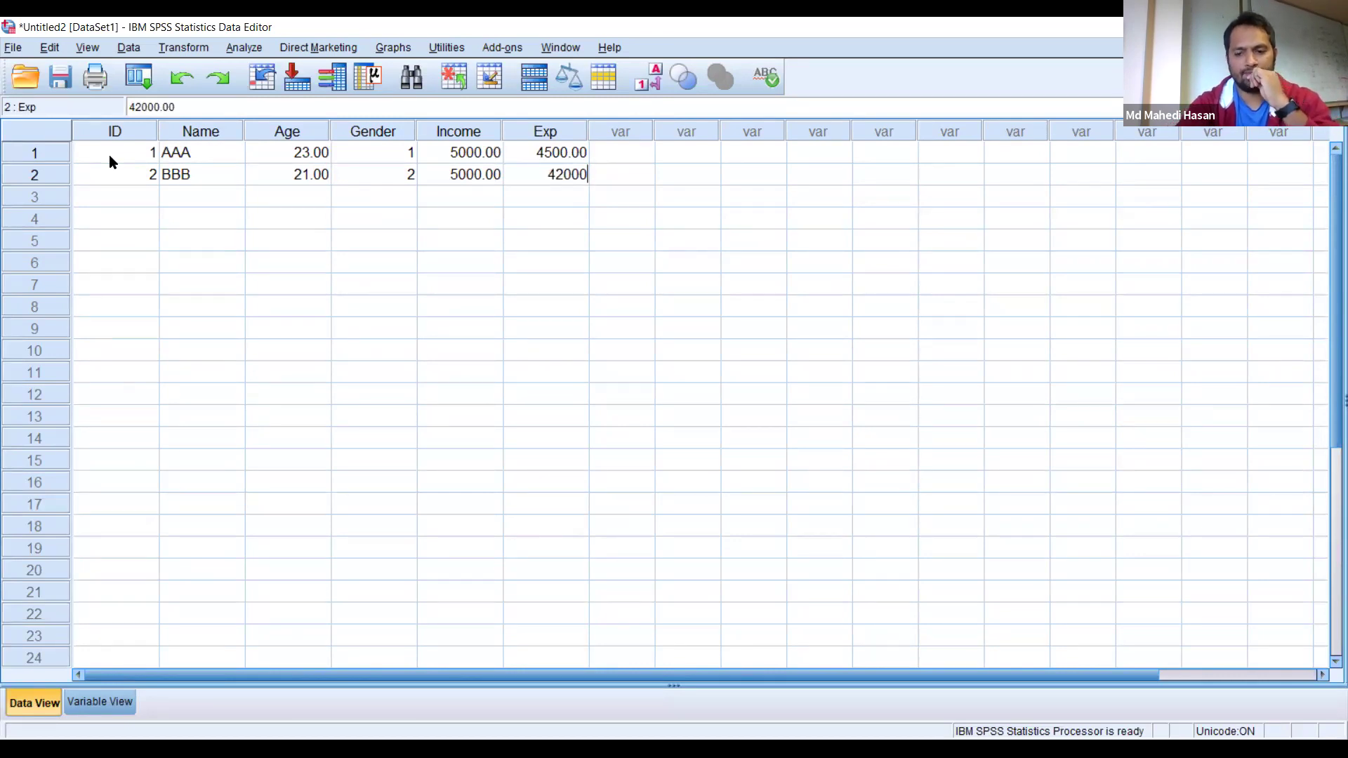
{"action": "key", "text": "BackSpace"}
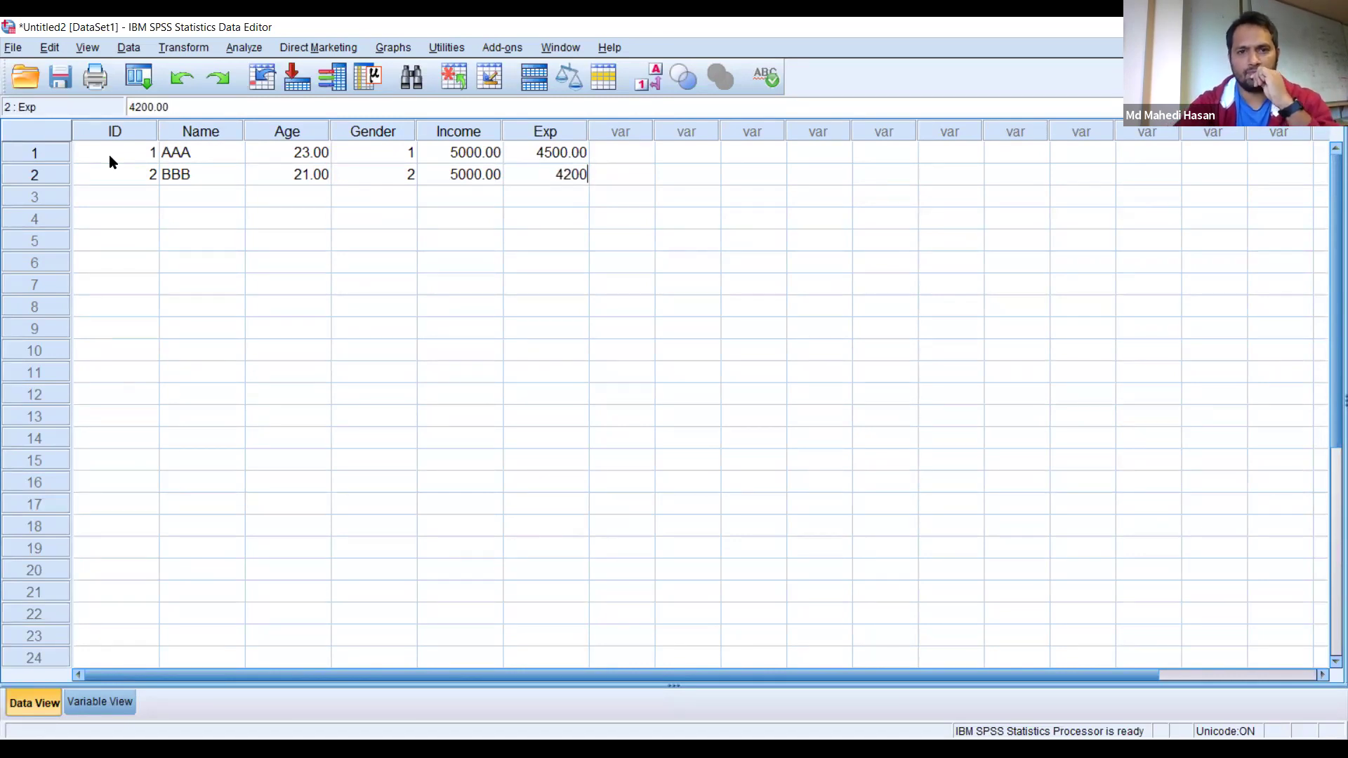
{"action": "key", "text": "Return"}
Start the third case in the next empty row with ID 3, Name CCC and Age 45.
{"action": "key", "text": "Left"}
{"action": "key", "text": "Left"}
{"action": "key", "text": "Left"}
{"action": "key", "text": "Left"}
{"action": "key", "text": "Left"}
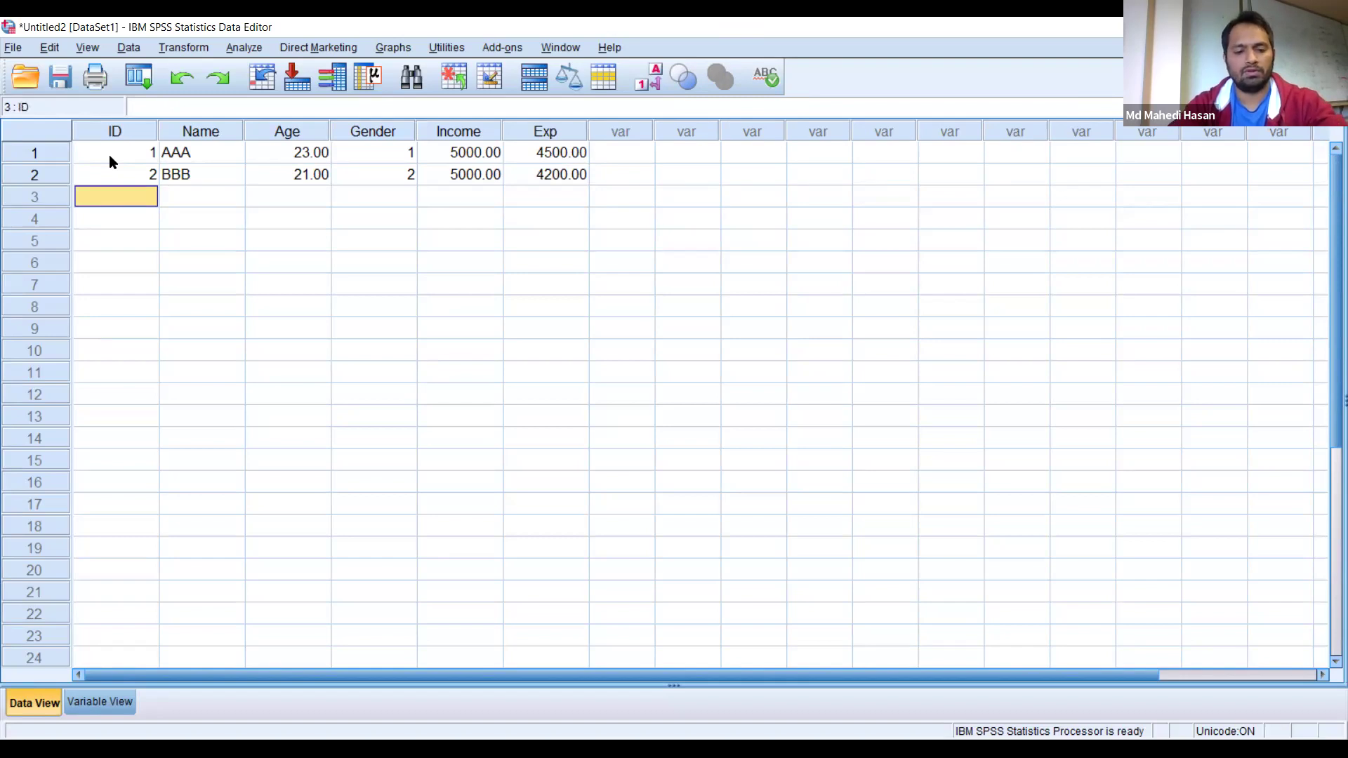
{"action": "type", "text": "3"}
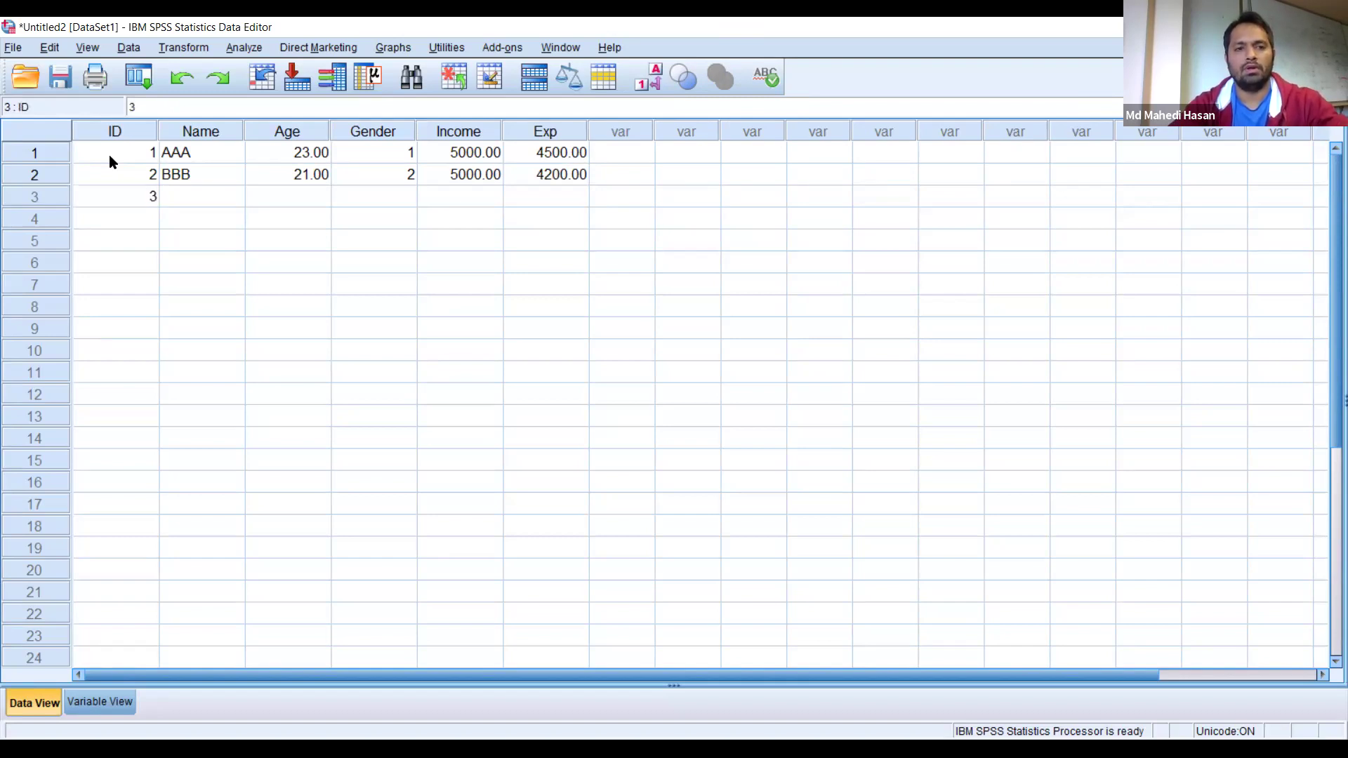
{"action": "key", "text": "Tab"}
{"action": "type", "text": "CCC"}
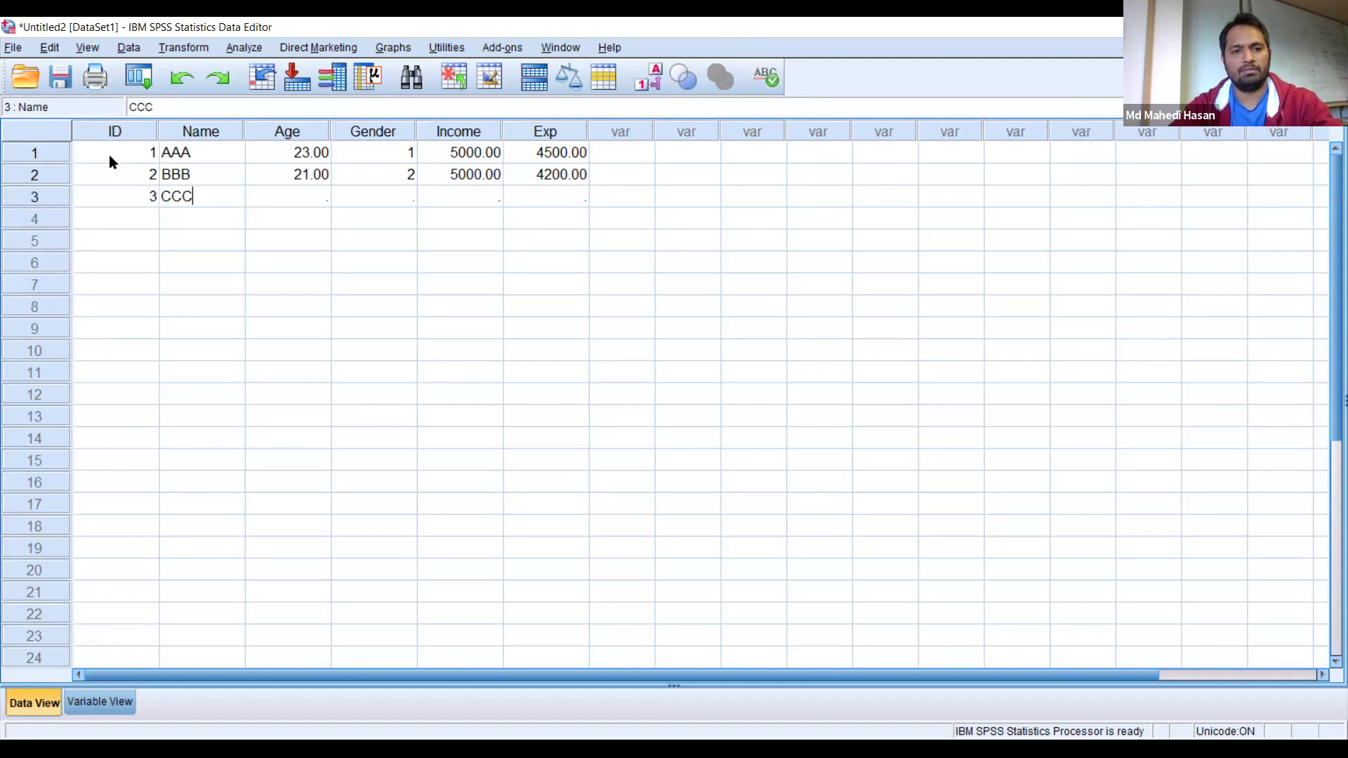
{"action": "key", "text": "Tab"}
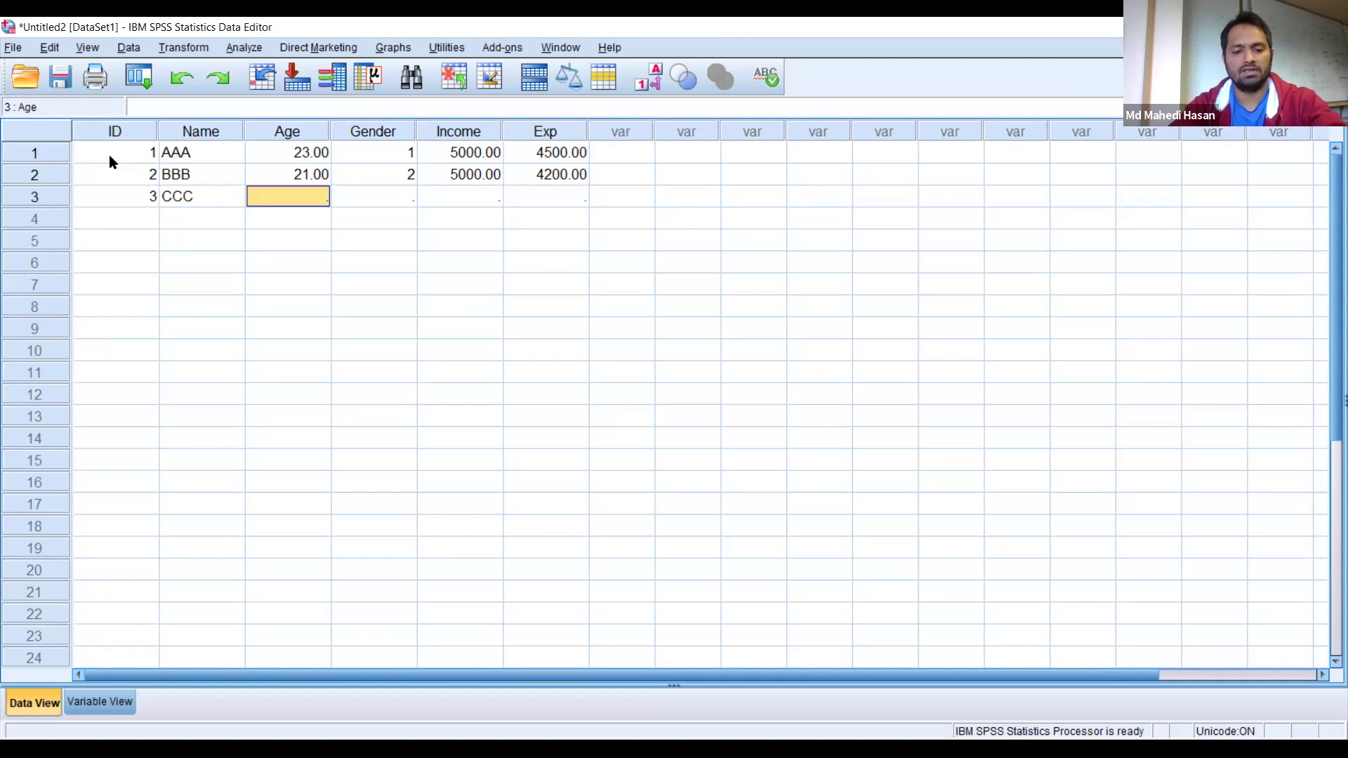
{"action": "type", "text": "45"}
{"action": "key", "text": "Tab"}
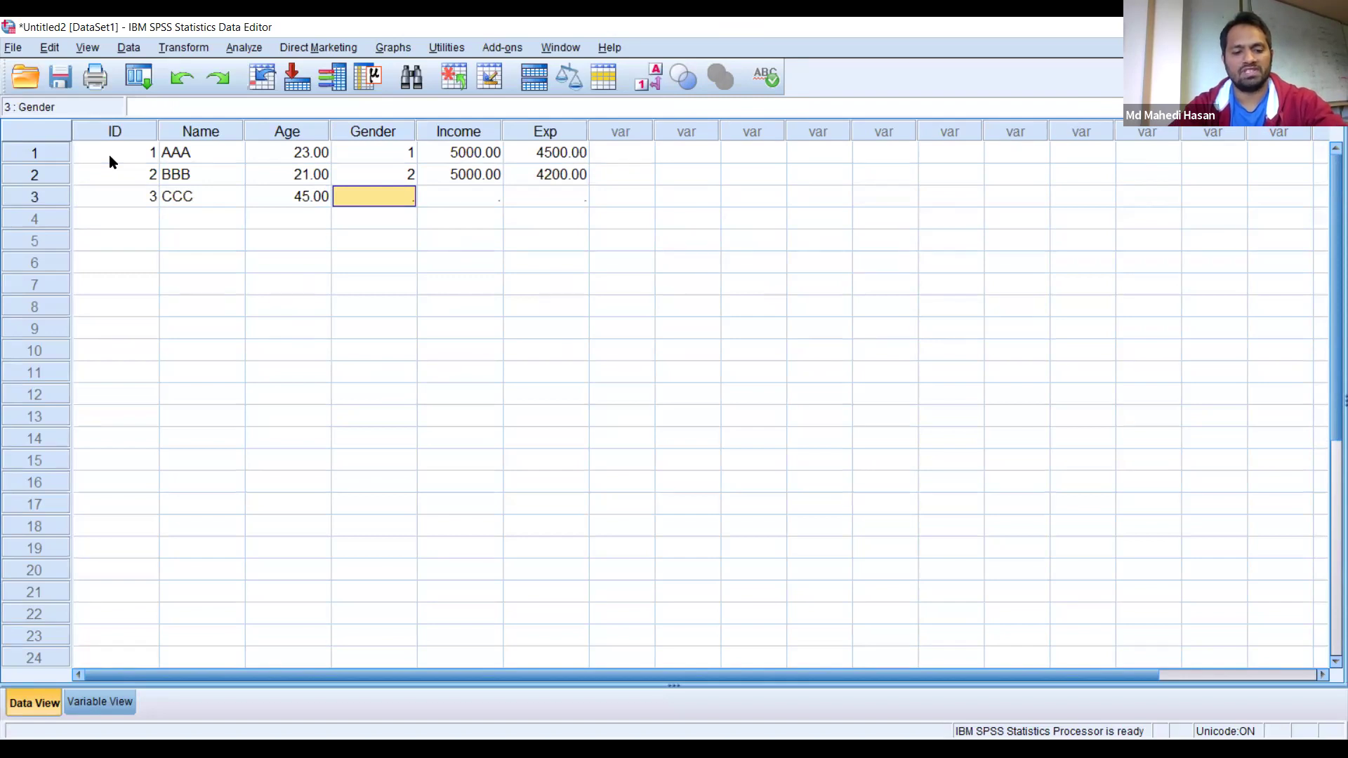
Complete the third case with Gender 2, an Income of 20000 and an Exp of 18000.
{"action": "type", "text": "2"}
{"action": "key", "text": "Tab"}
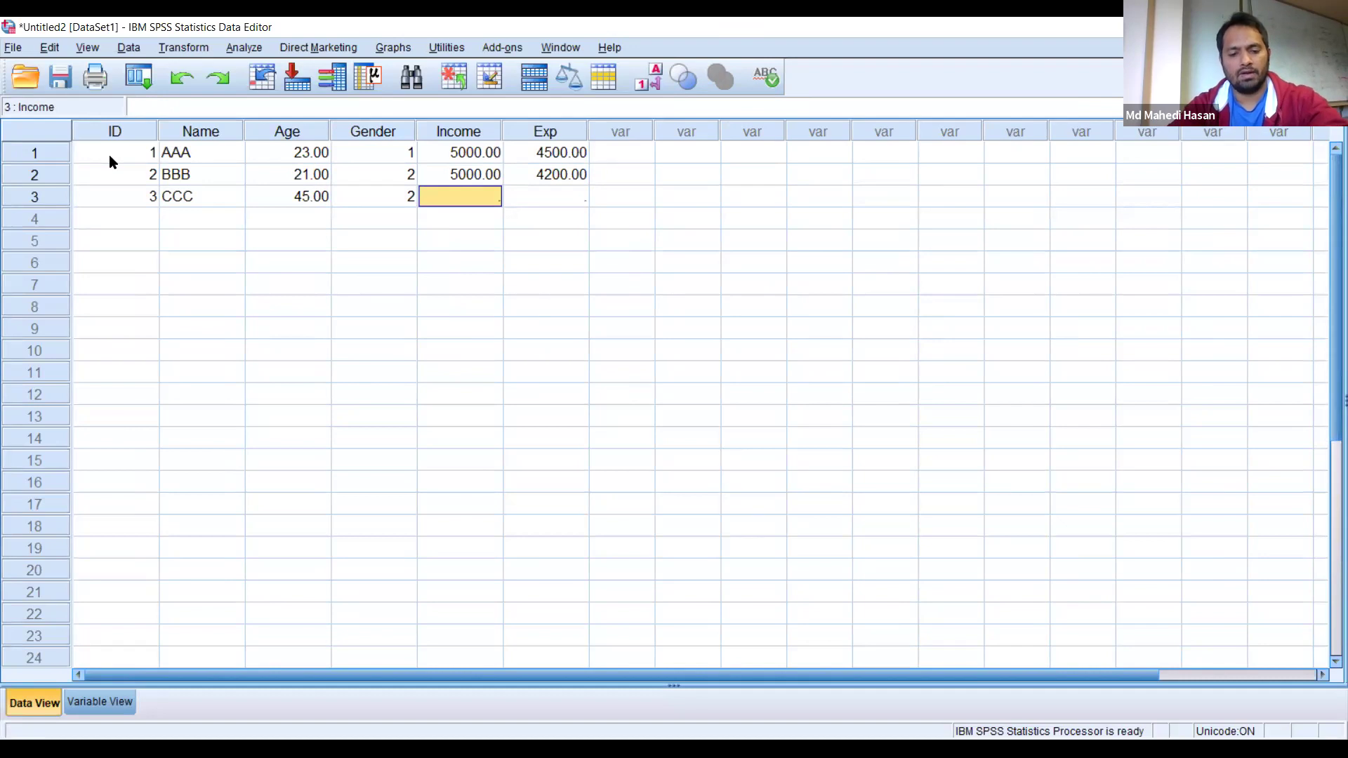
{"action": "type", "text": "20000"}
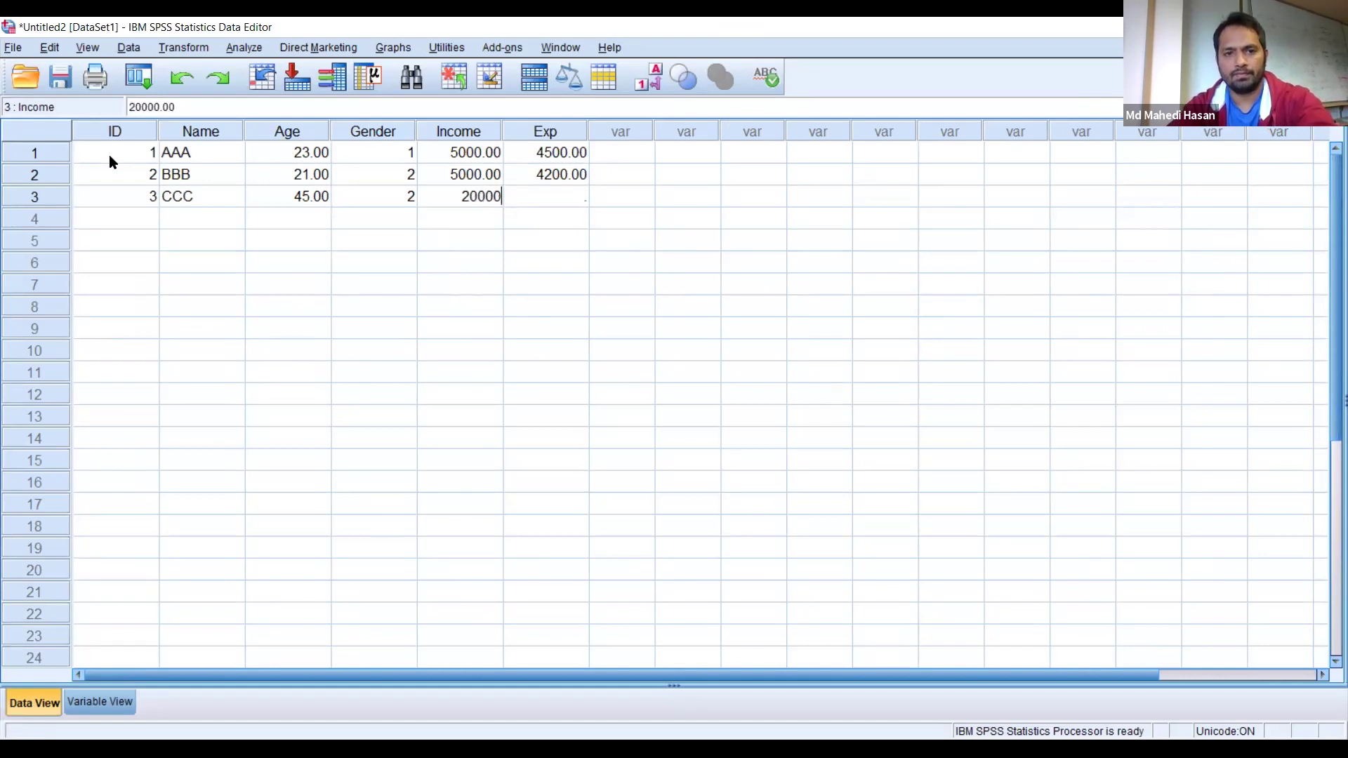
{"action": "key", "text": "Tab"}
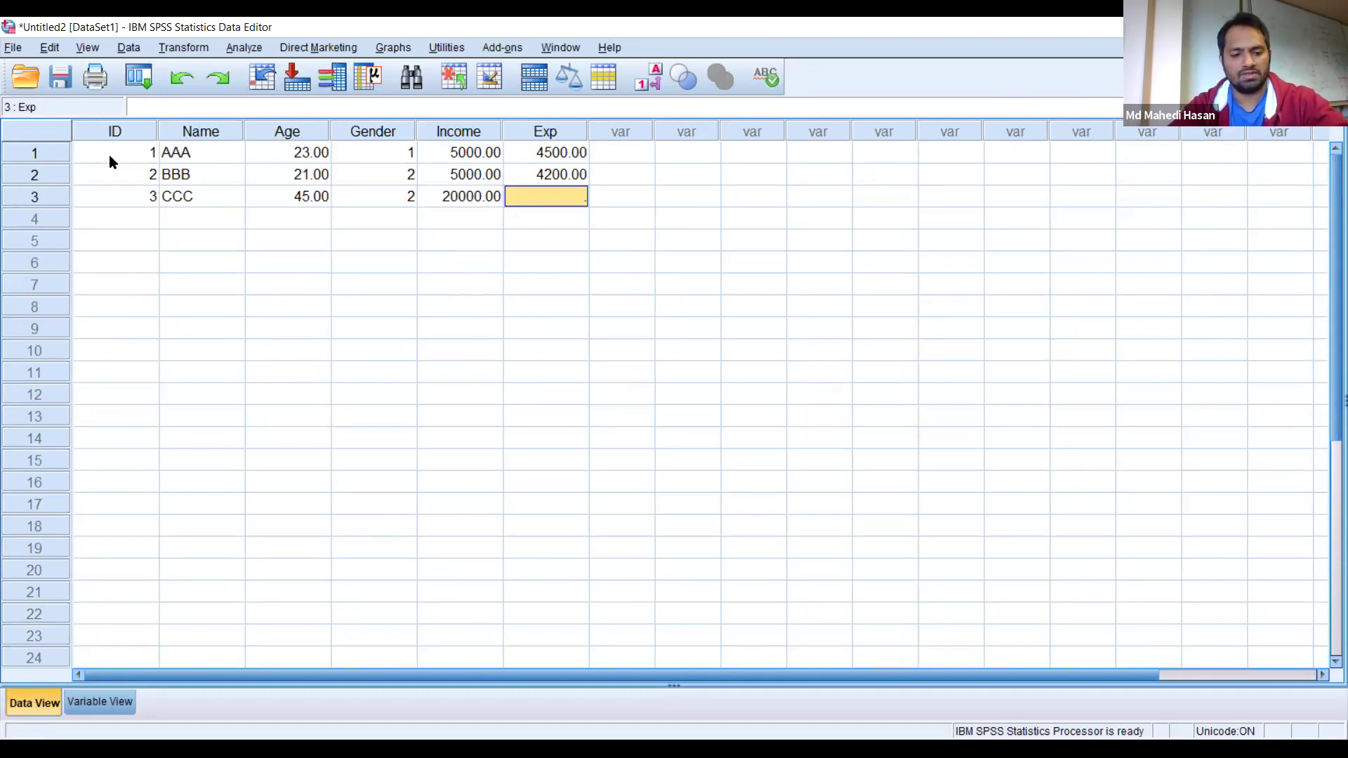
{"action": "type", "text": "18"}
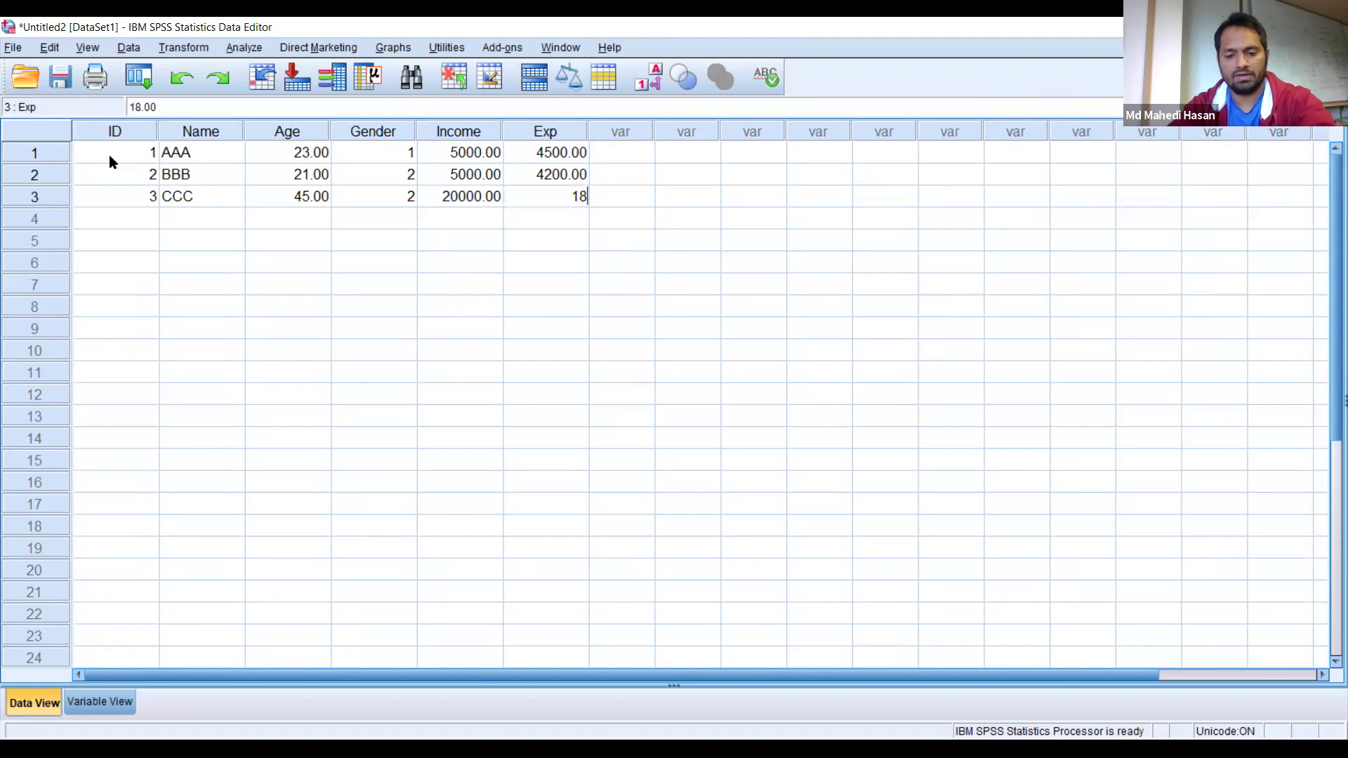
{"action": "type", "text": "000"}
{"action": "key", "text": "Return"}
Start the fourth case in the next empty row with ID 4, Name DDD and Age 30.
{"action": "key", "text": "Left"}
{"action": "key", "text": "Left"}
{"action": "key", "text": "Left"}
{"action": "key", "text": "Left"}
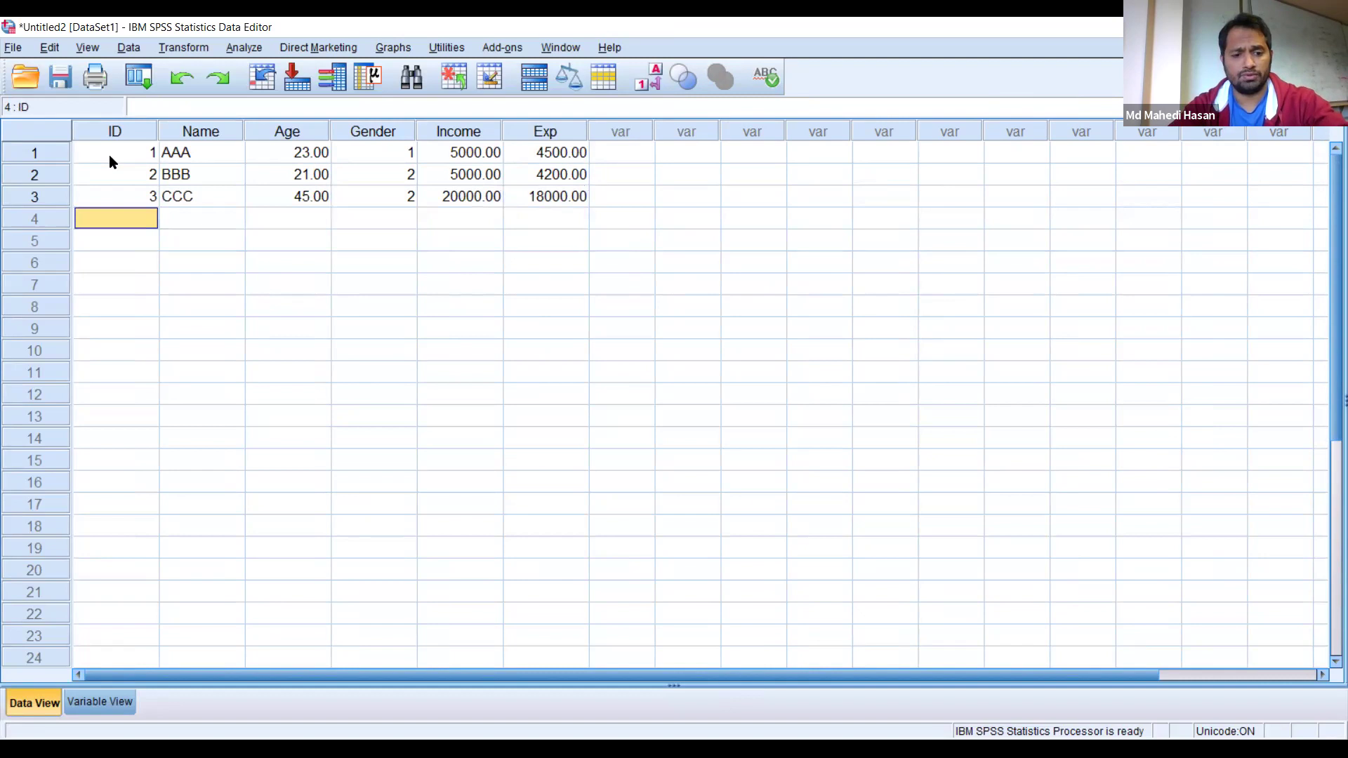
{"action": "type", "text": "4"}
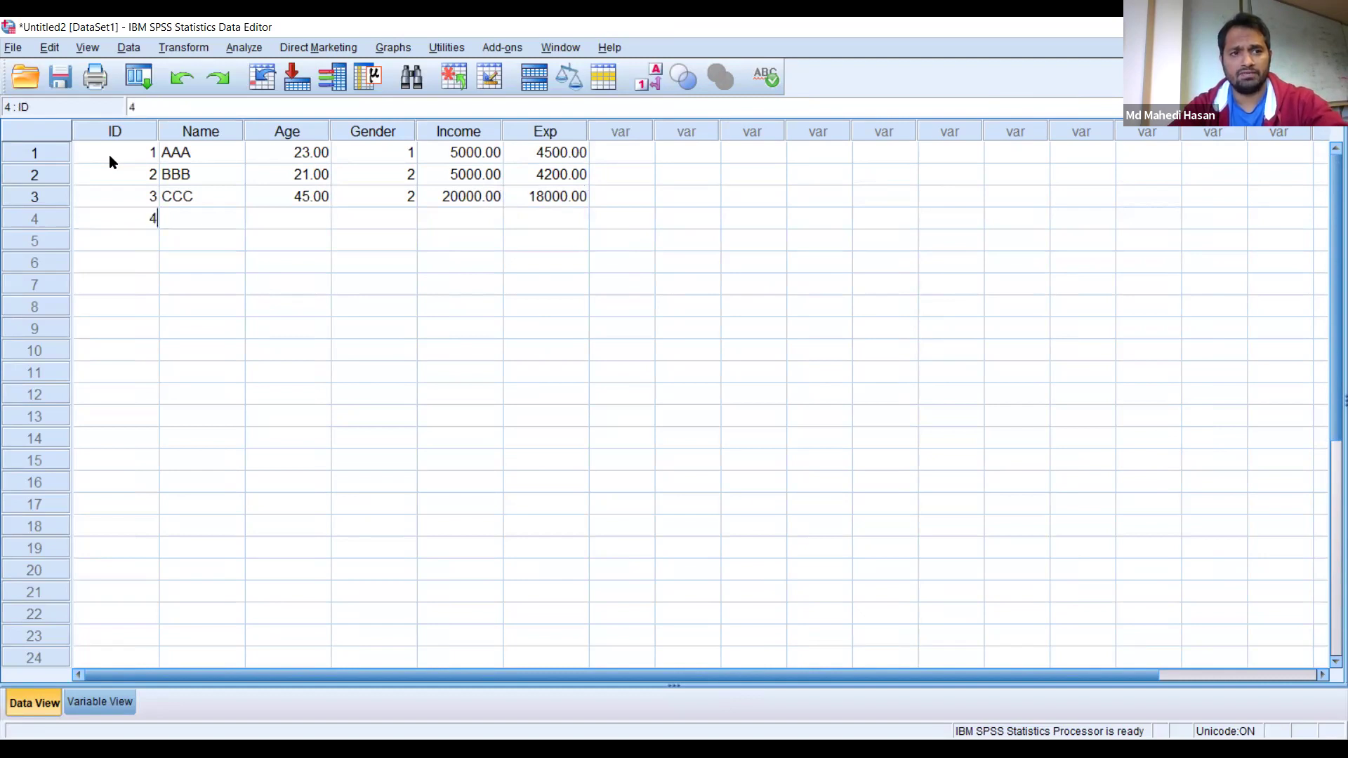
{"action": "key", "text": "Tab"}
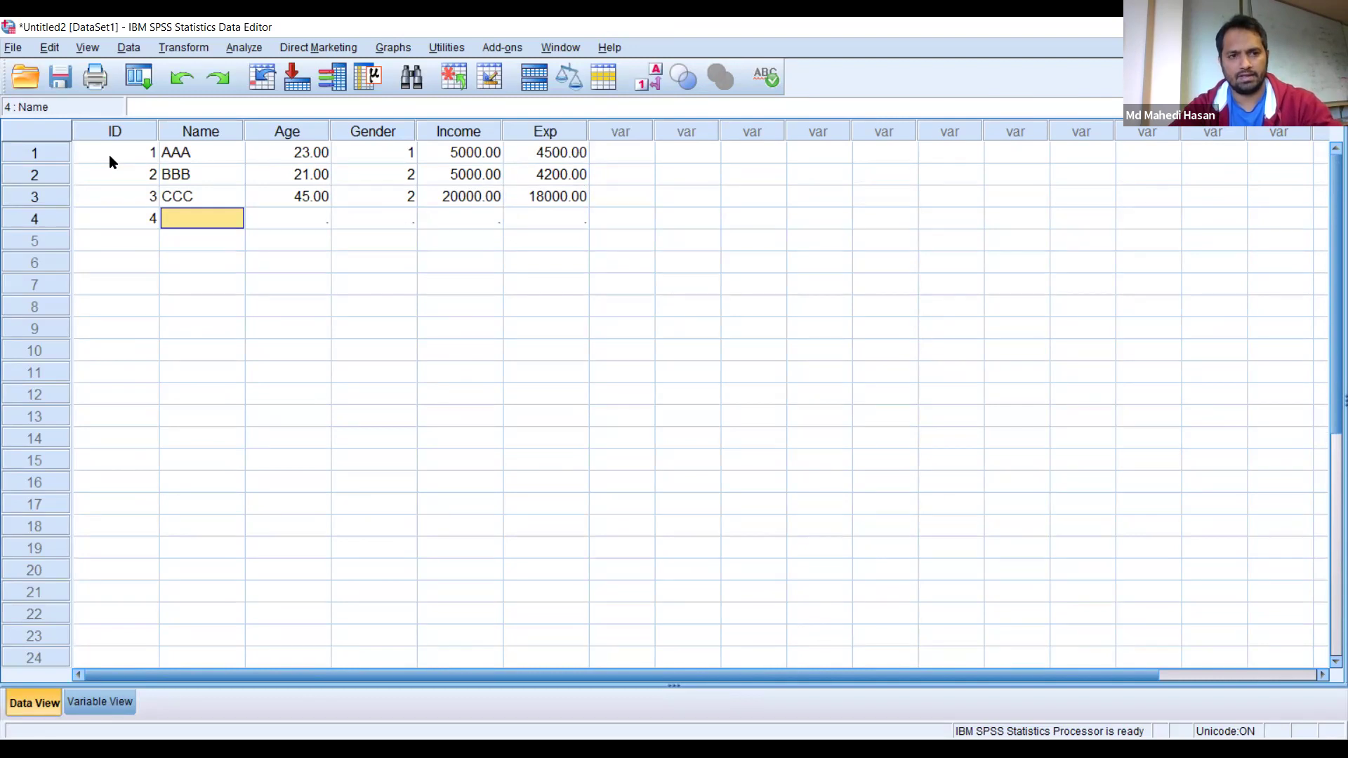
{"action": "type", "text": "DDD"}
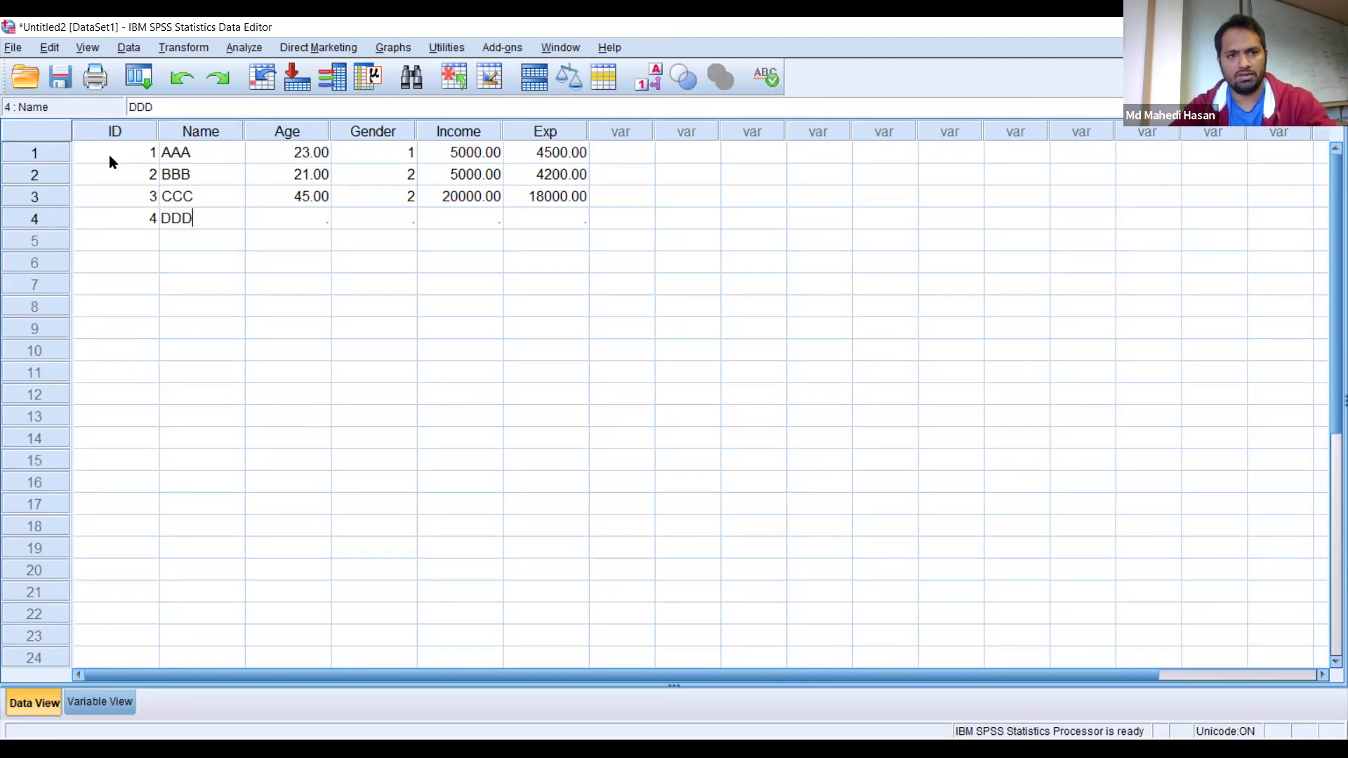
{"action": "key", "text": "Tab"}
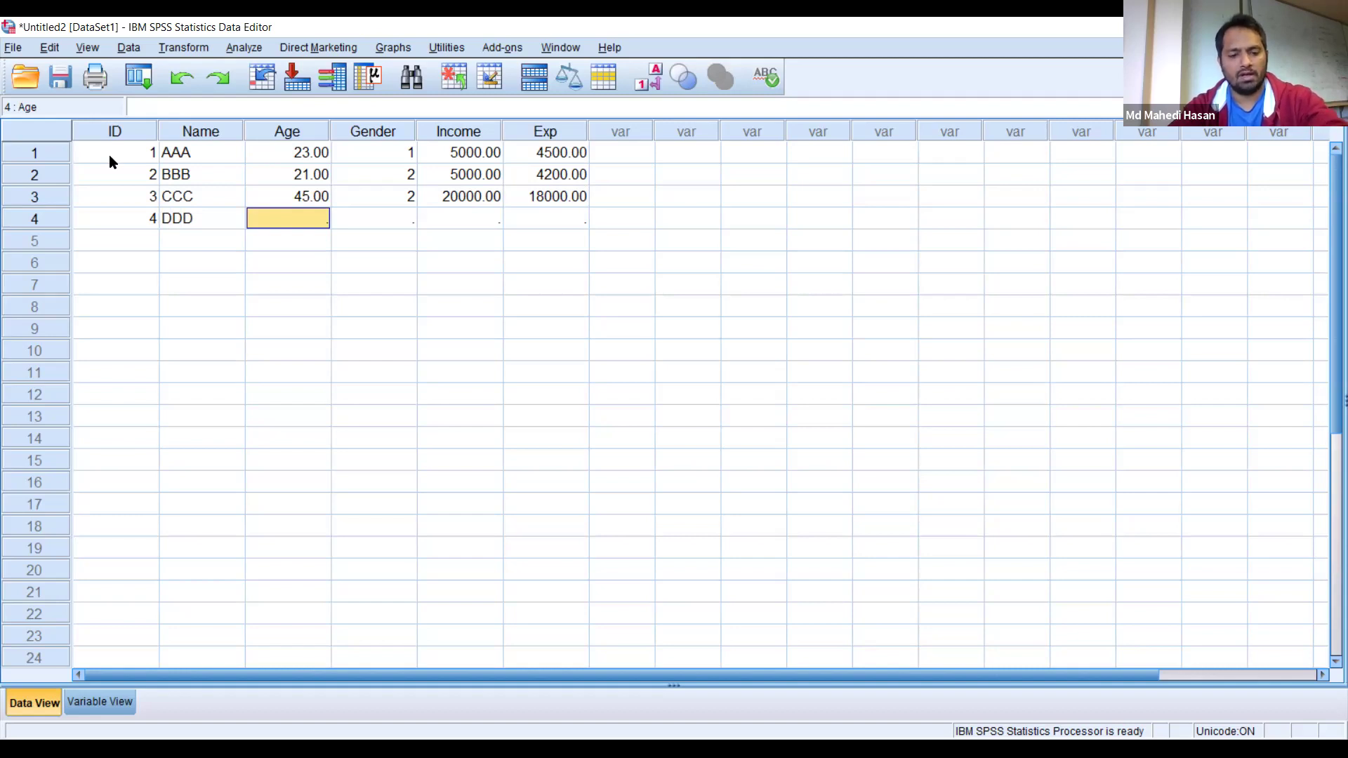
{"action": "type", "text": "30"}
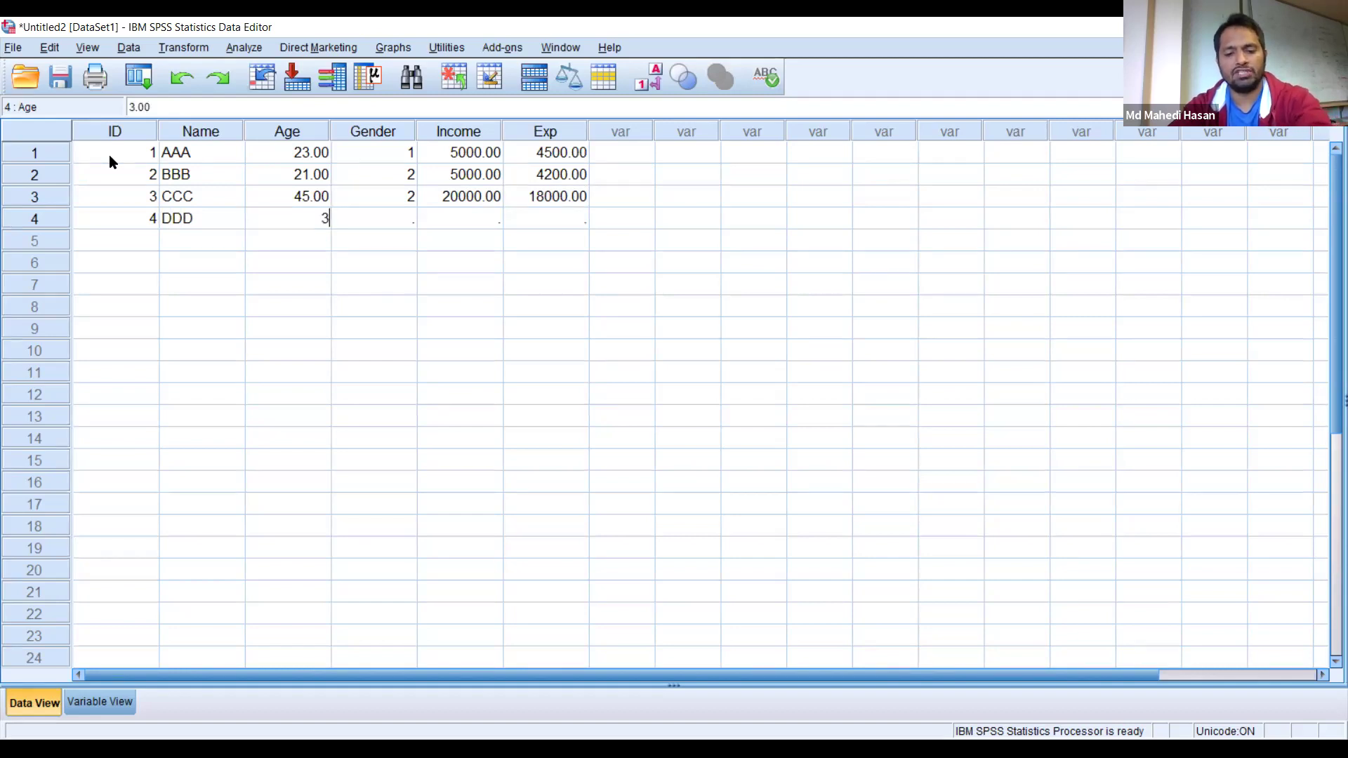
{"action": "key", "text": "Tab"}
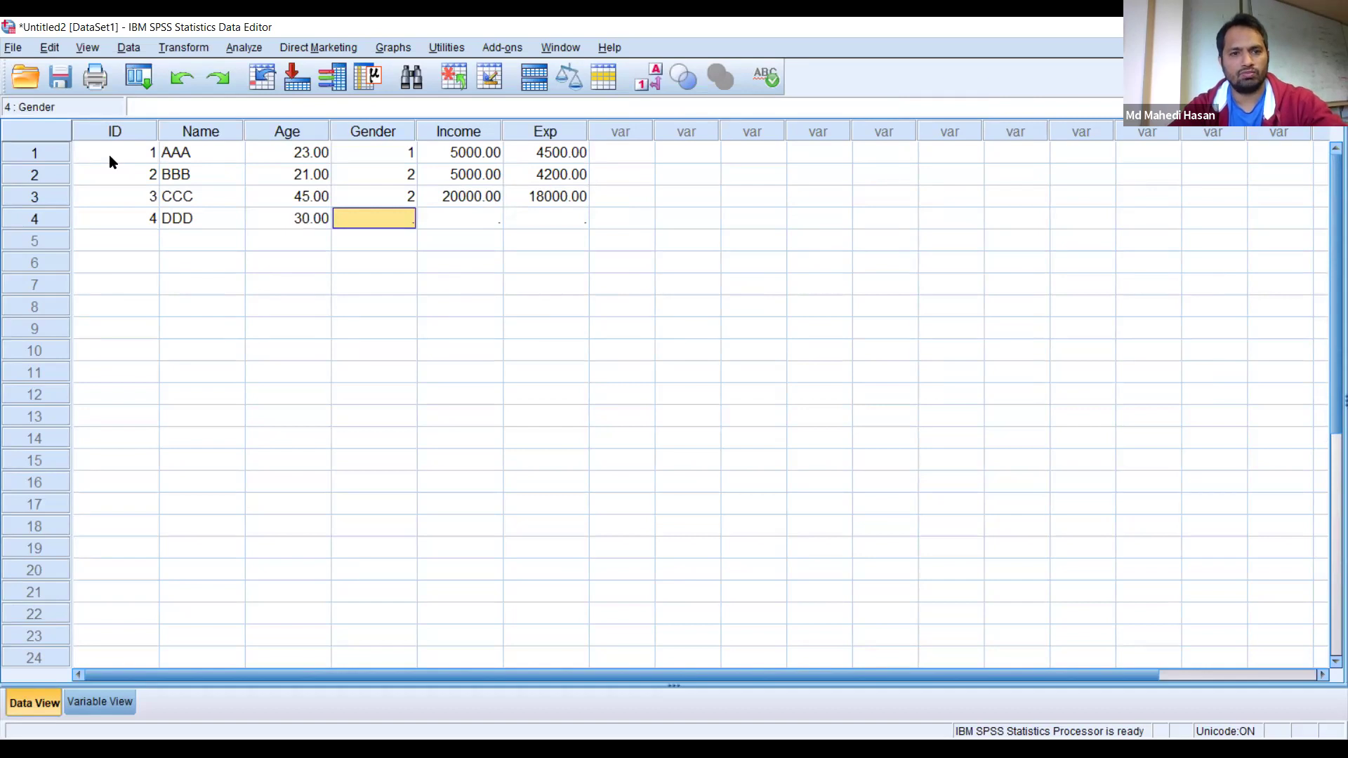
Complete the fourth case with Gender 1, an Income of 15000 and an Exp of 16000.
{"action": "type", "text": "1"}
{"action": "key", "text": "Tab"}
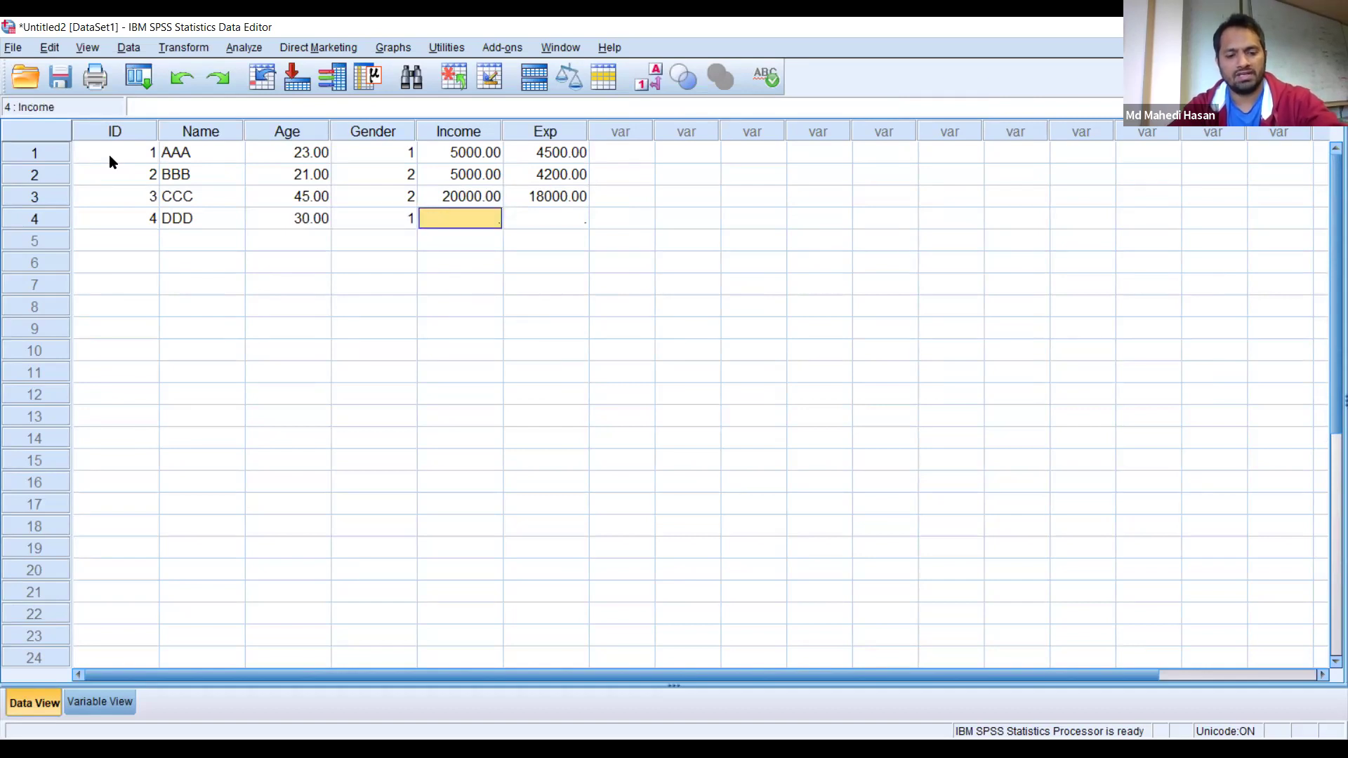
{"action": "type", "text": "15000"}
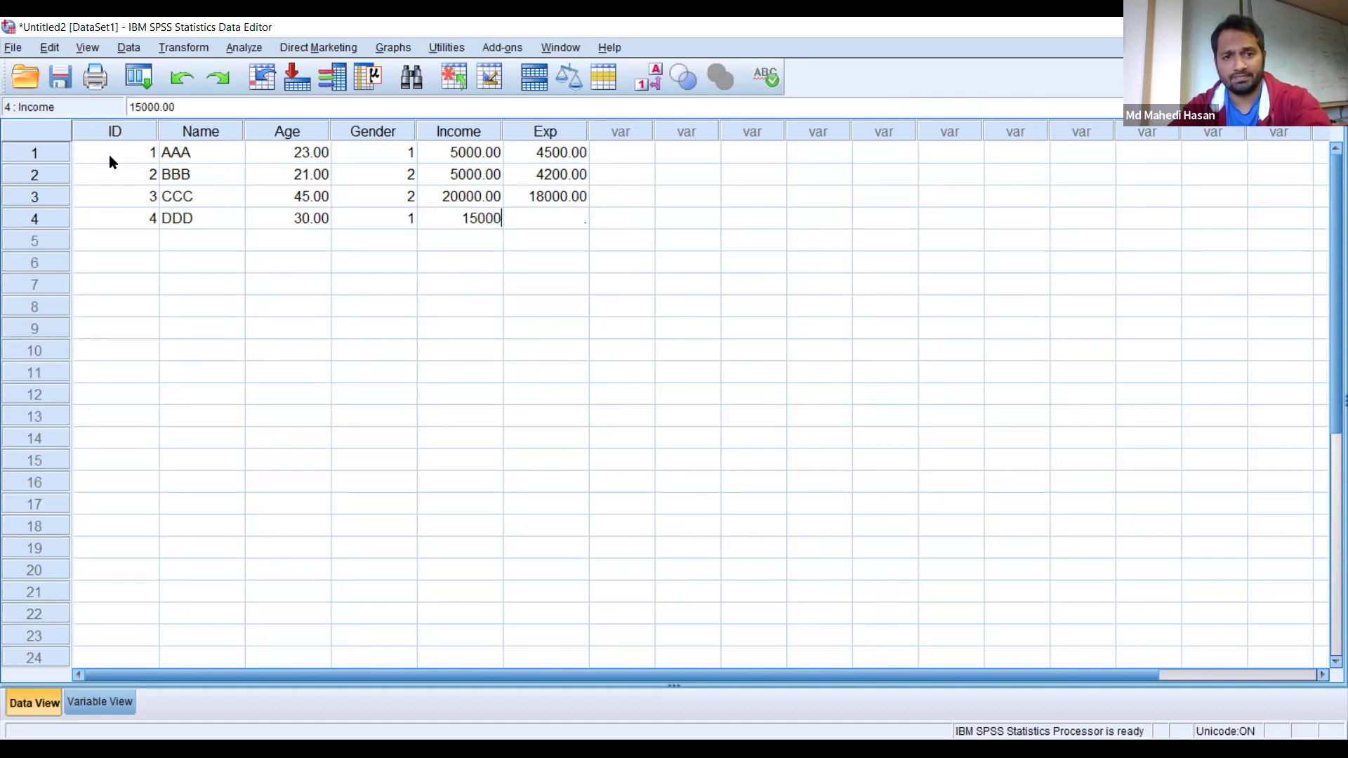
{"action": "key", "text": "Tab"}
{"action": "type", "text": "16000"}
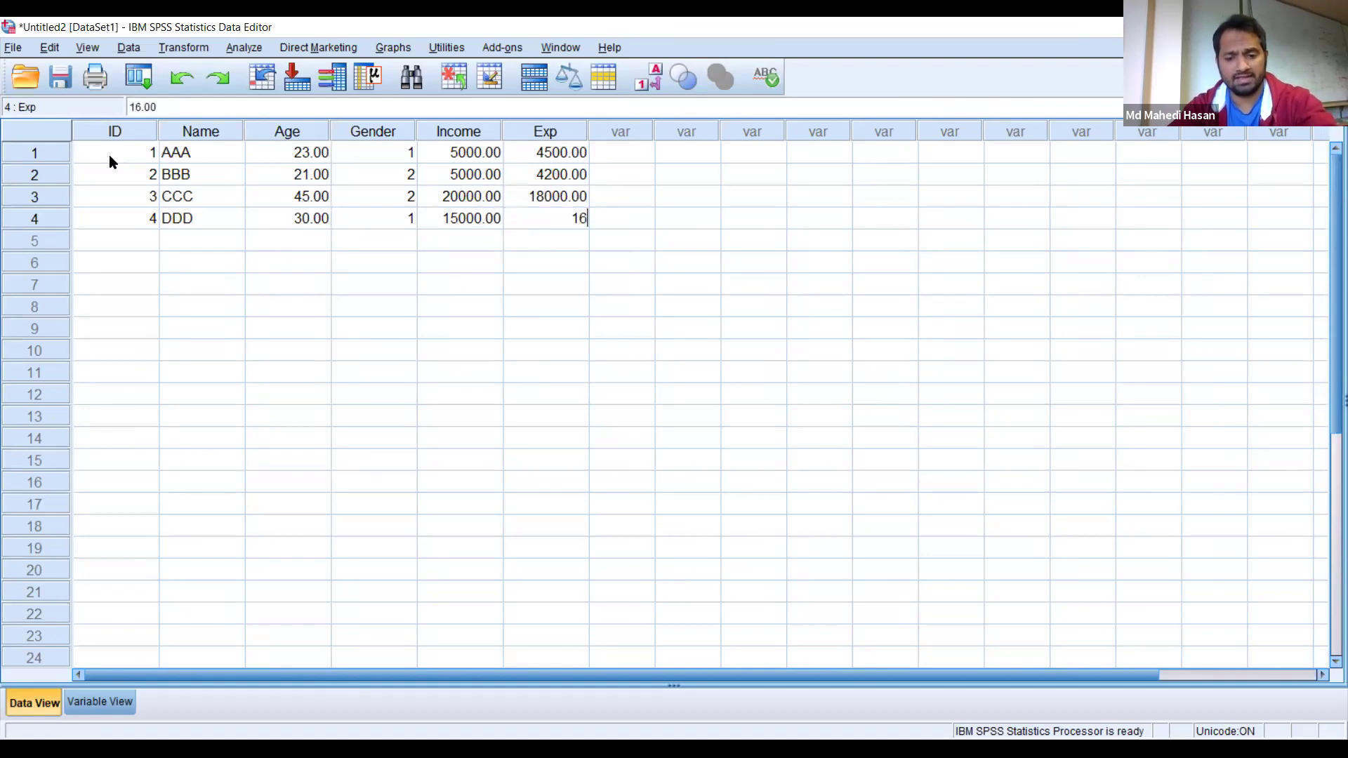
{"action": "key", "text": "Return"}
Start the fifth case in the next empty row with ID 5, Name FFF and Age 40.
{"action": "key", "text": "Left"}
{"action": "key", "text": "Left"}
{"action": "key", "text": "Left"}
{"action": "key", "text": "Left"}
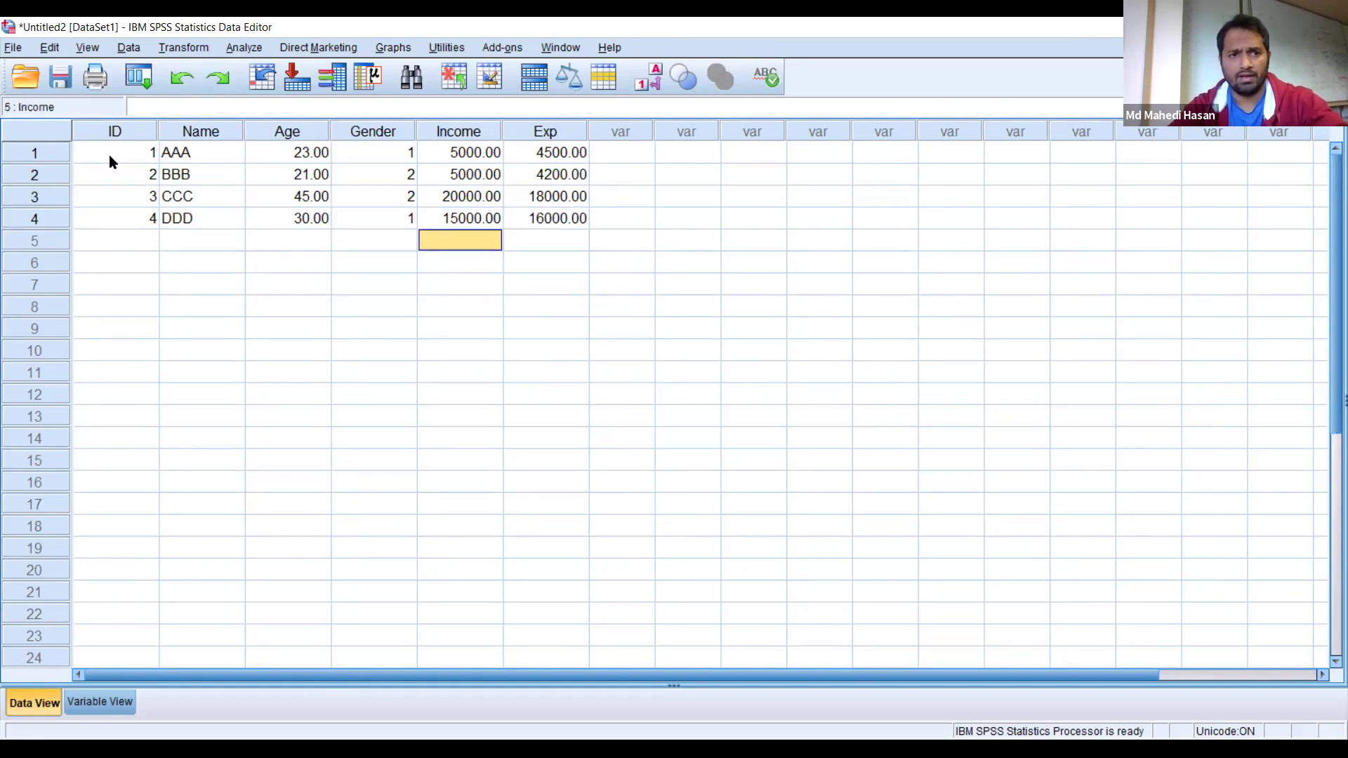
{"action": "key", "text": "Left"}
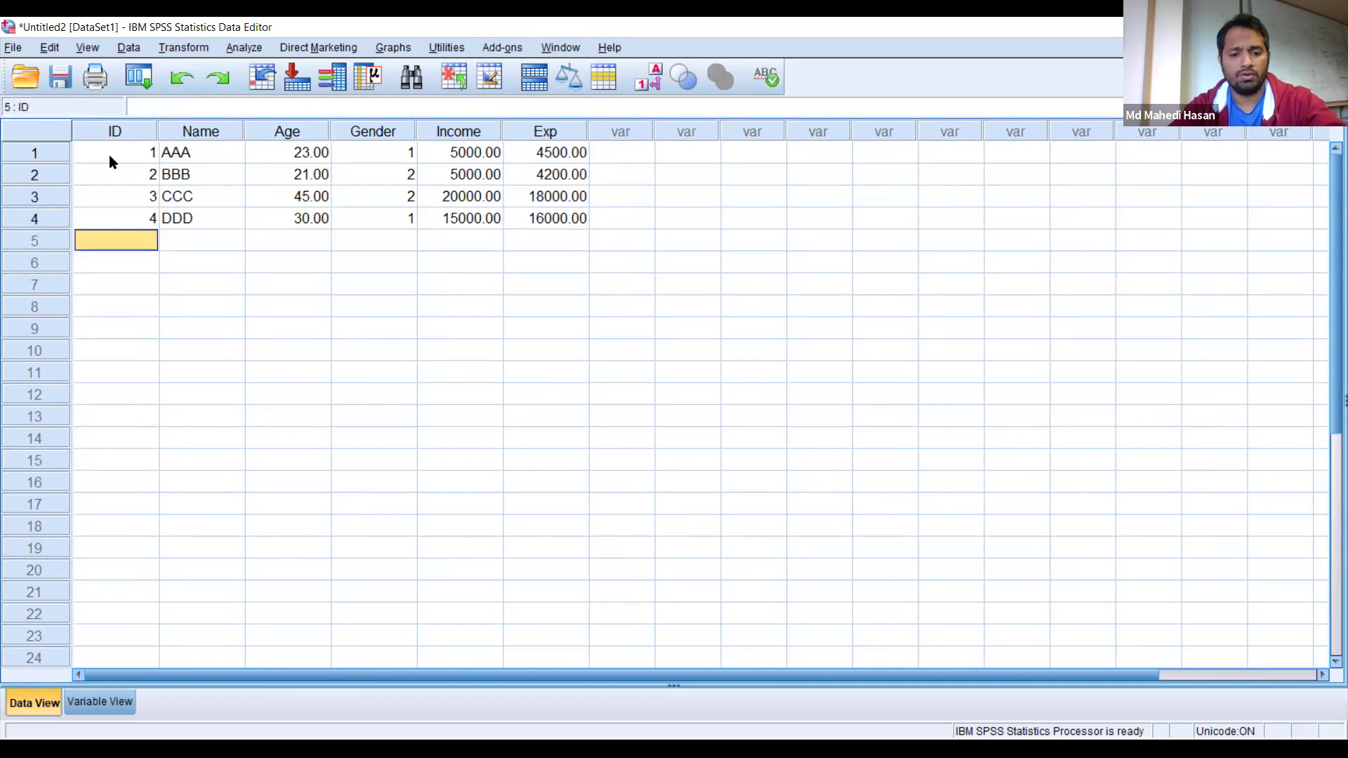
{"action": "type", "text": "5"}
{"action": "key", "text": "Tab"}
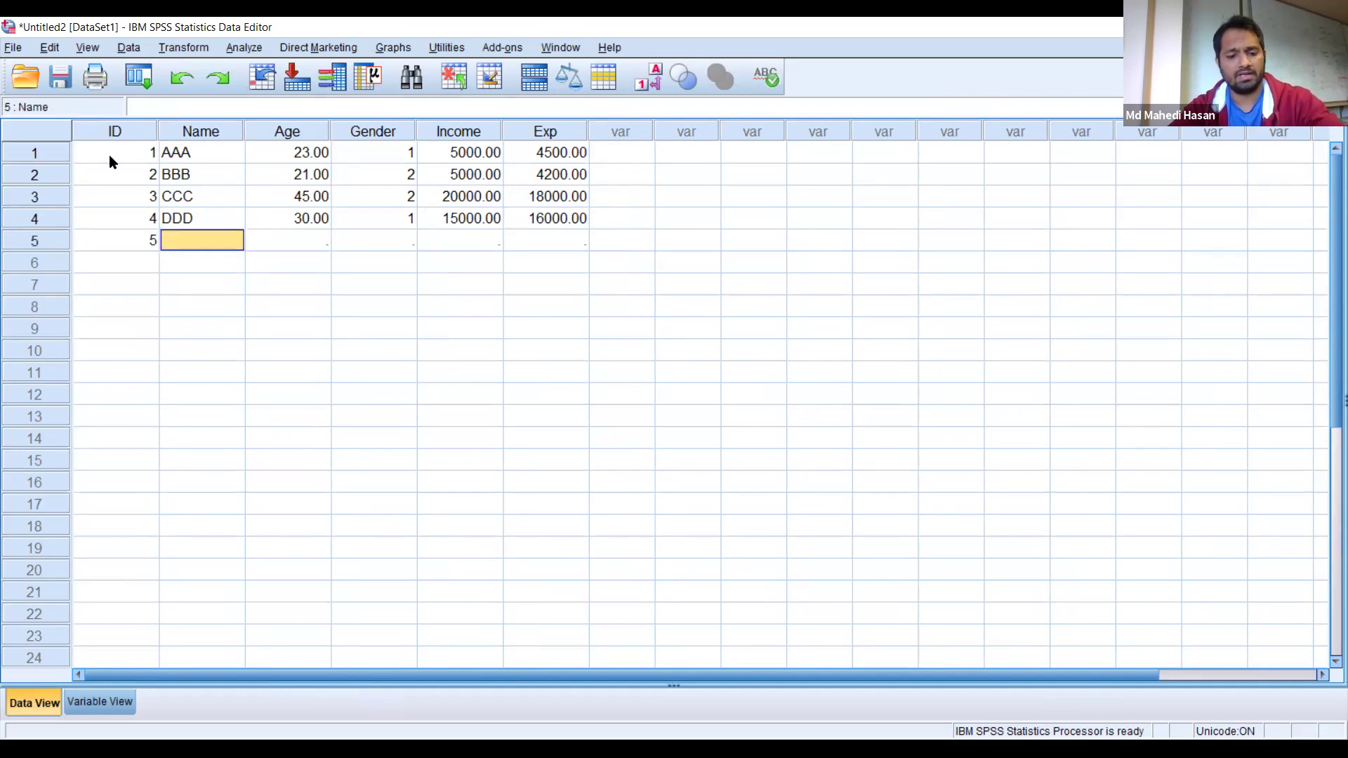
{"action": "type", "text": "FFF"}
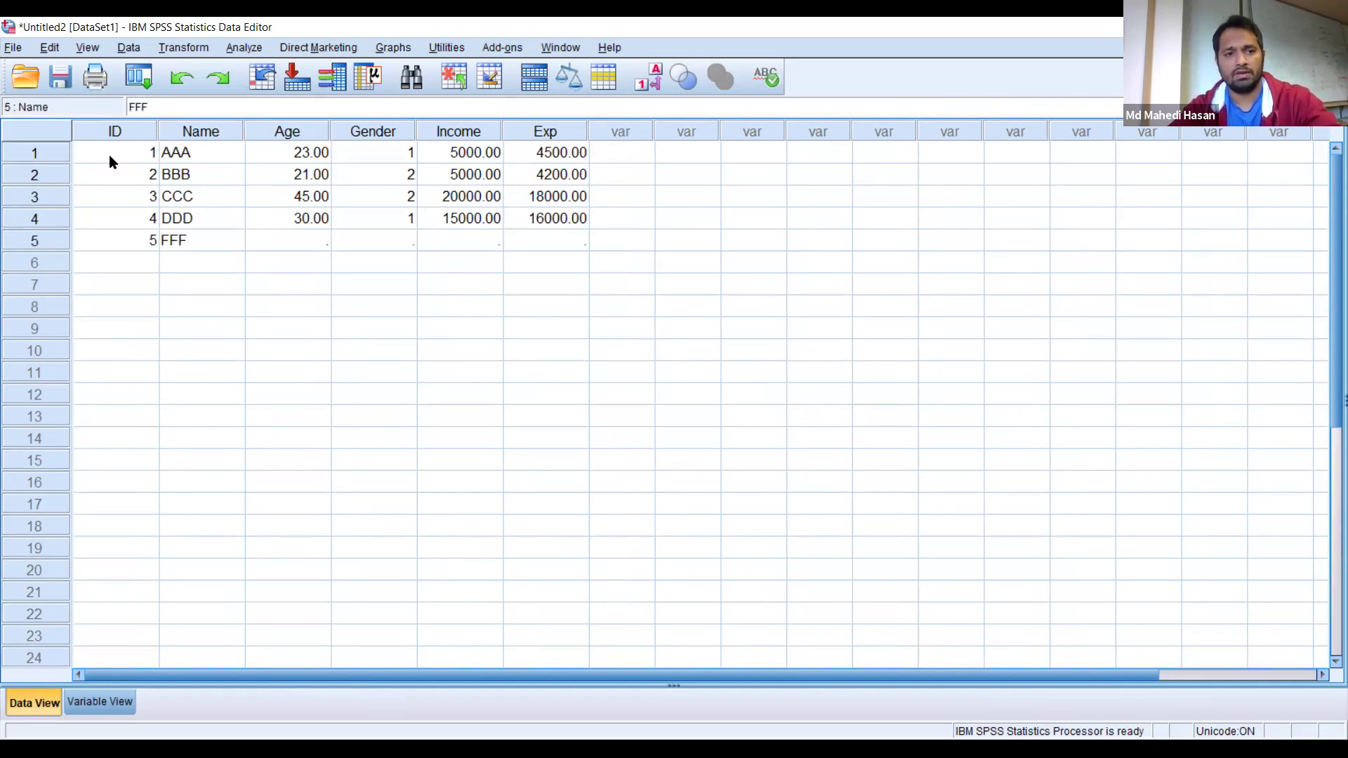
{"action": "key", "text": "Tab"}
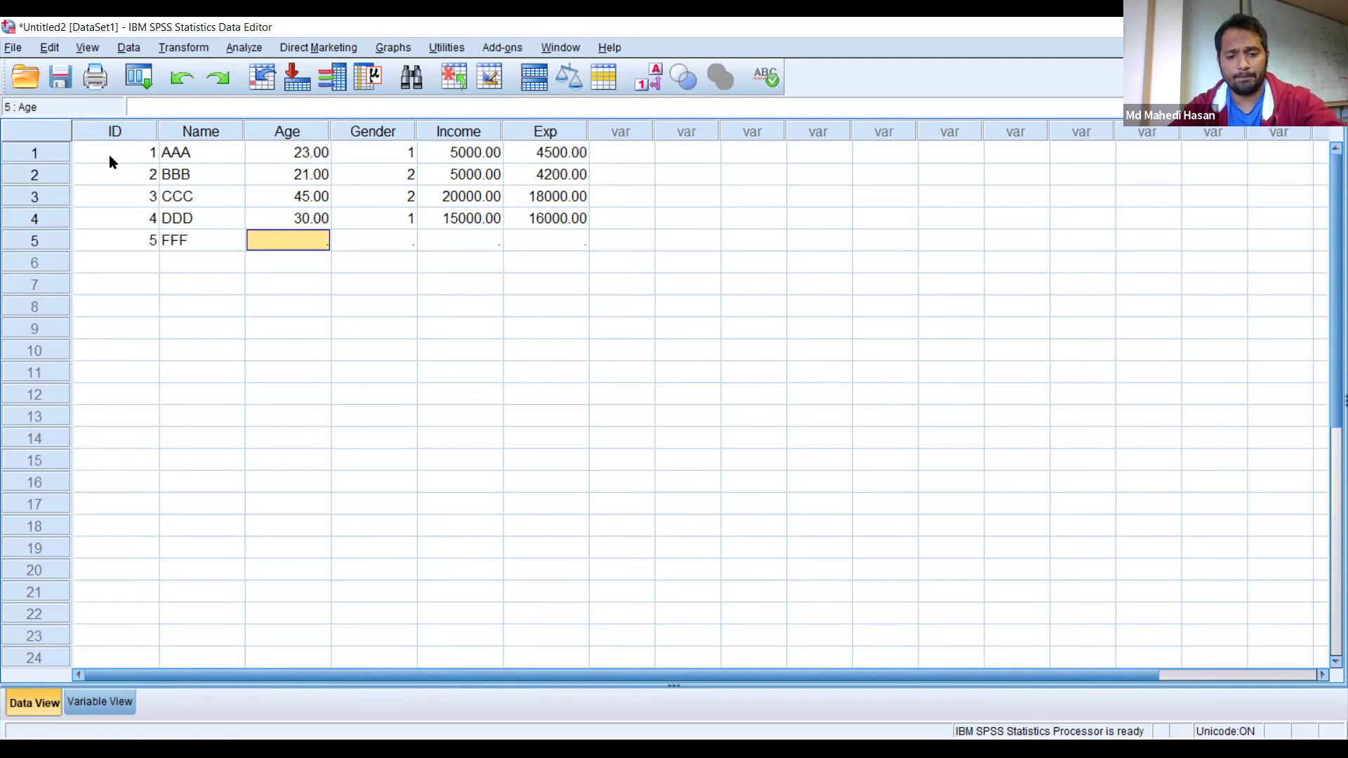
{"action": "type", "text": "40"}
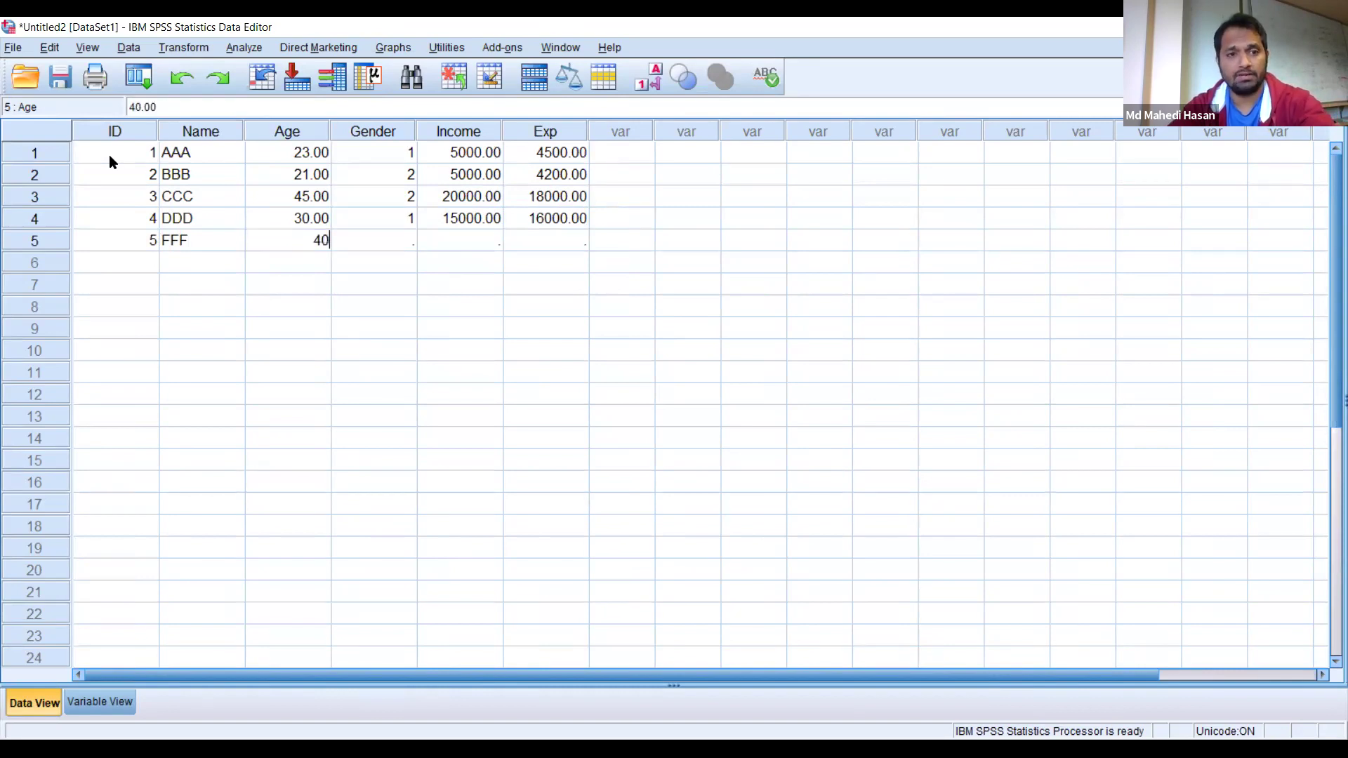
{"action": "key", "text": "Tab"}
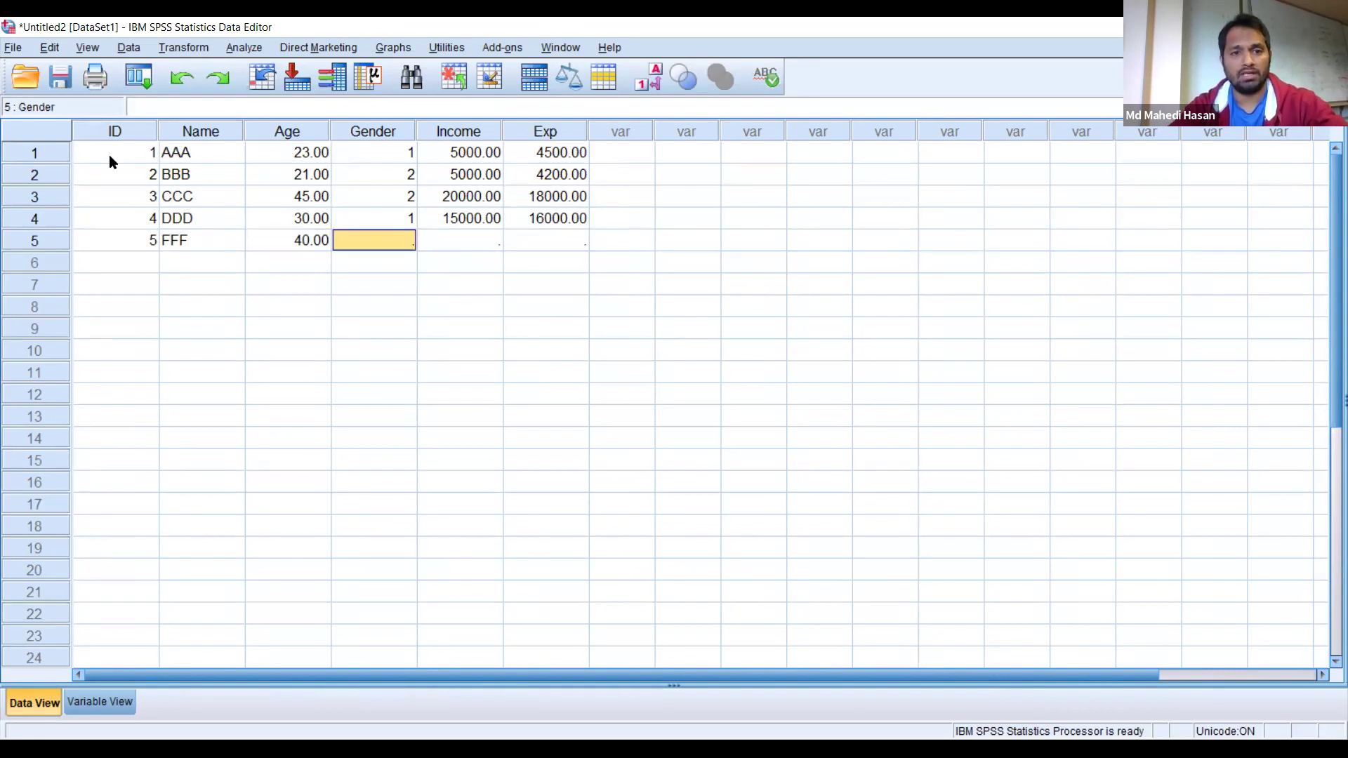
Complete the fifth case with Gender 1, an Income of 30000 and an Exp of 20000.
{"action": "type", "text": "1"}
{"action": "key", "text": "Tab"}
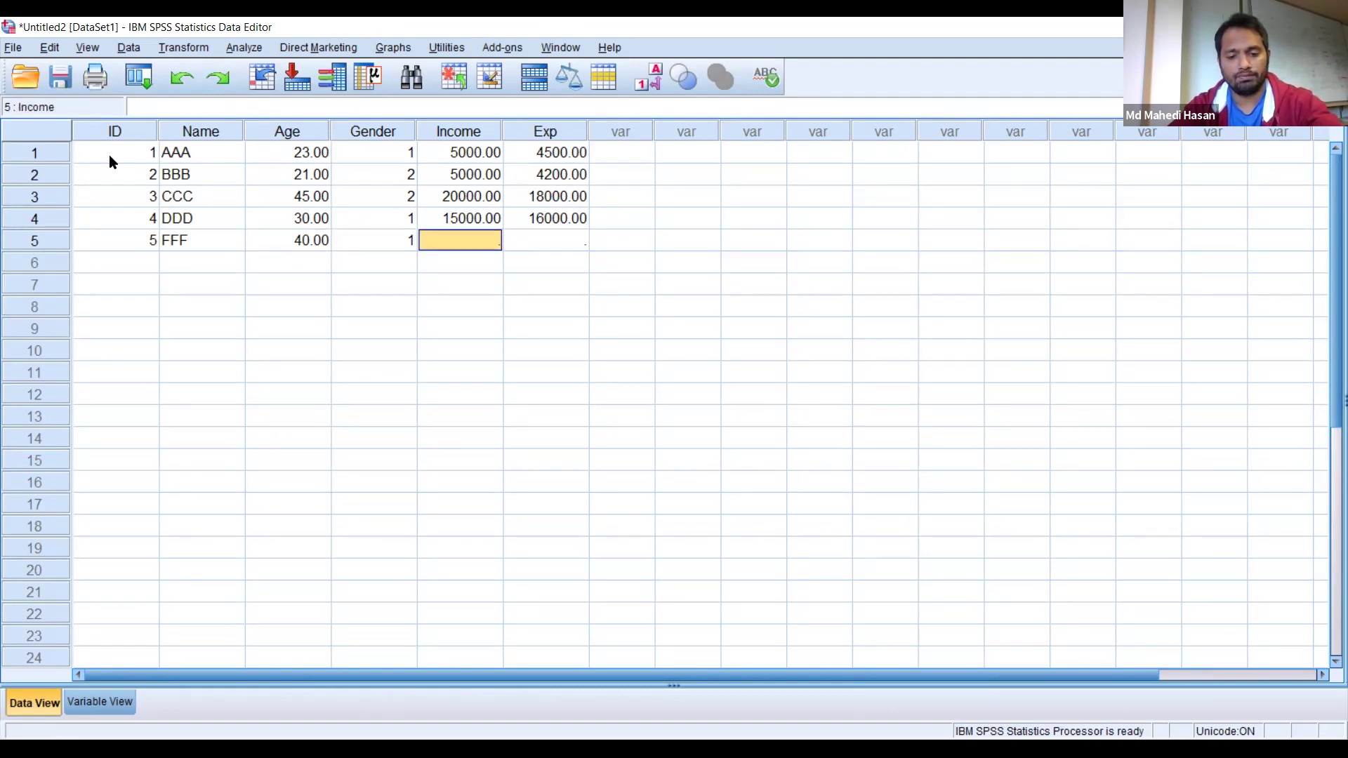
{"action": "type", "text": "30000"}
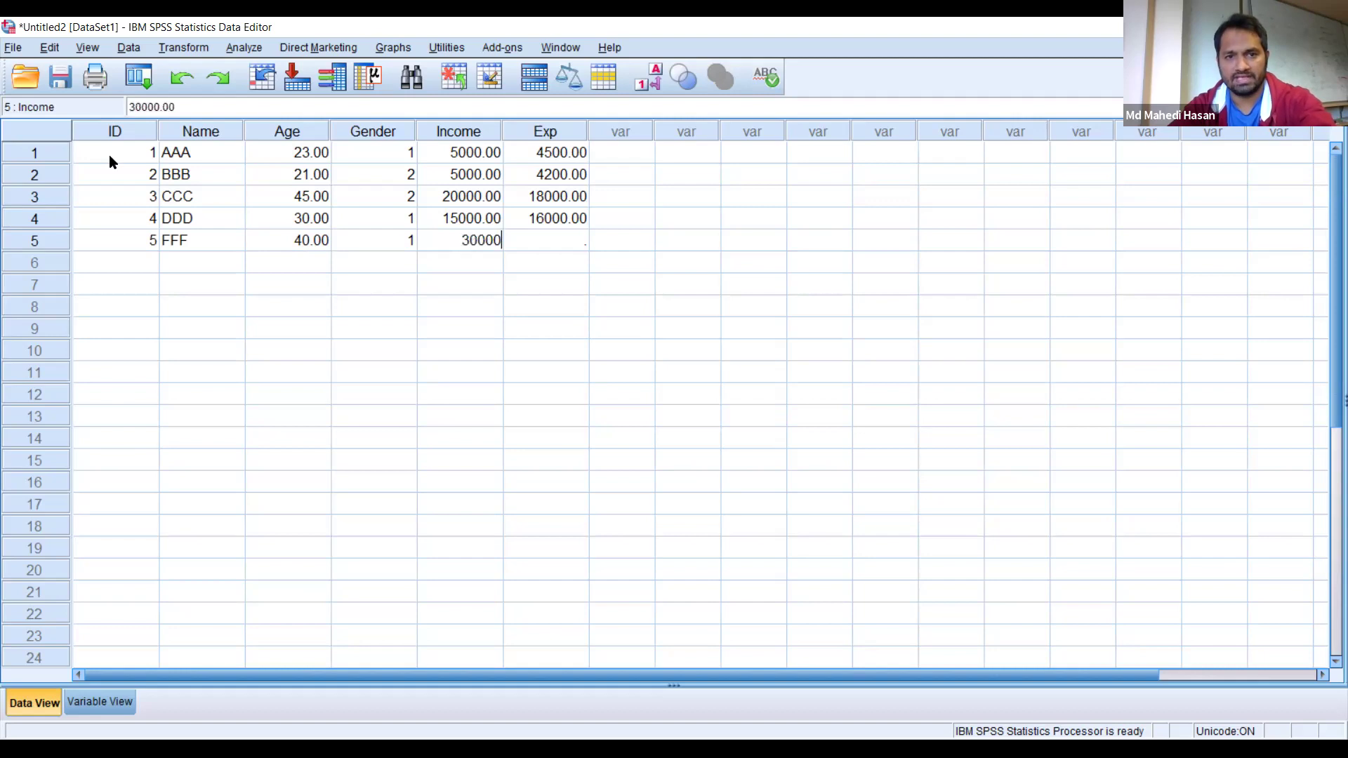
{"action": "key", "text": "Tab"}
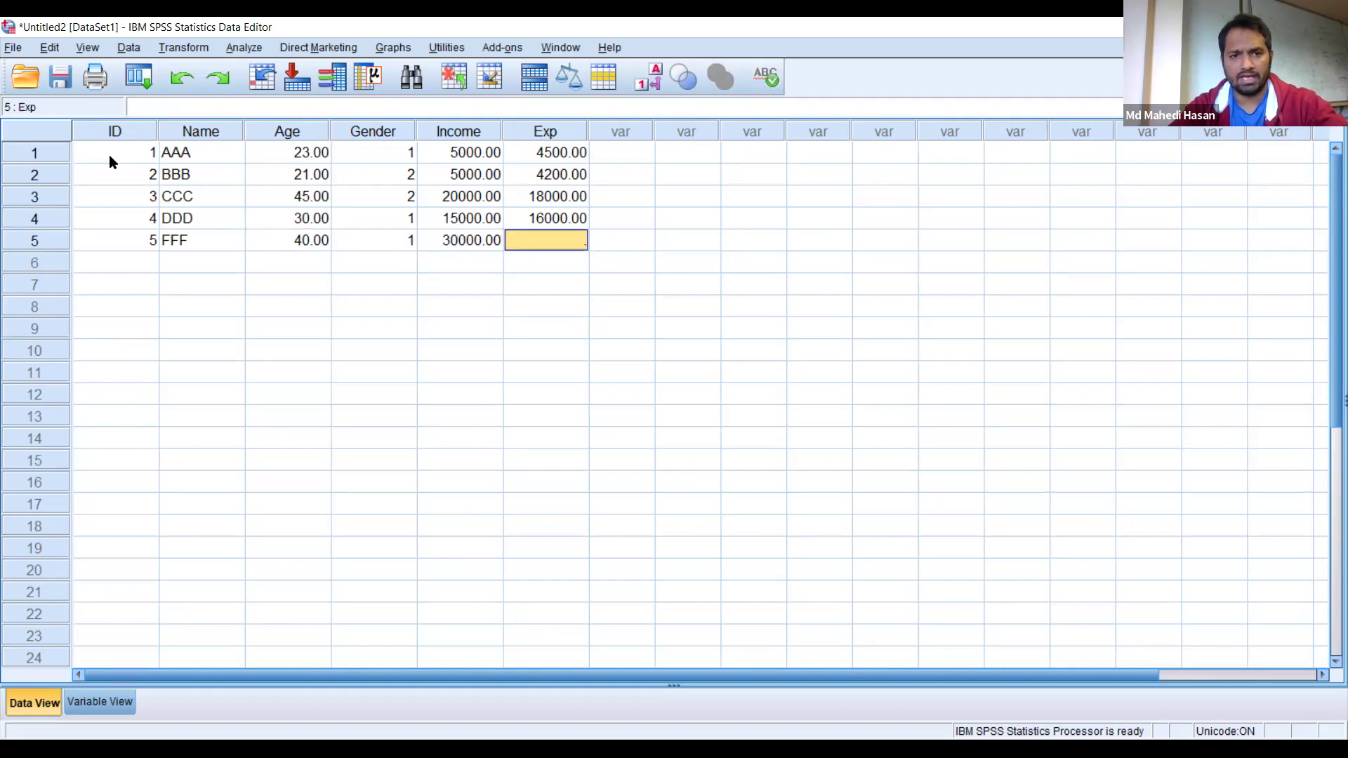
{"action": "type", "text": "20000"}
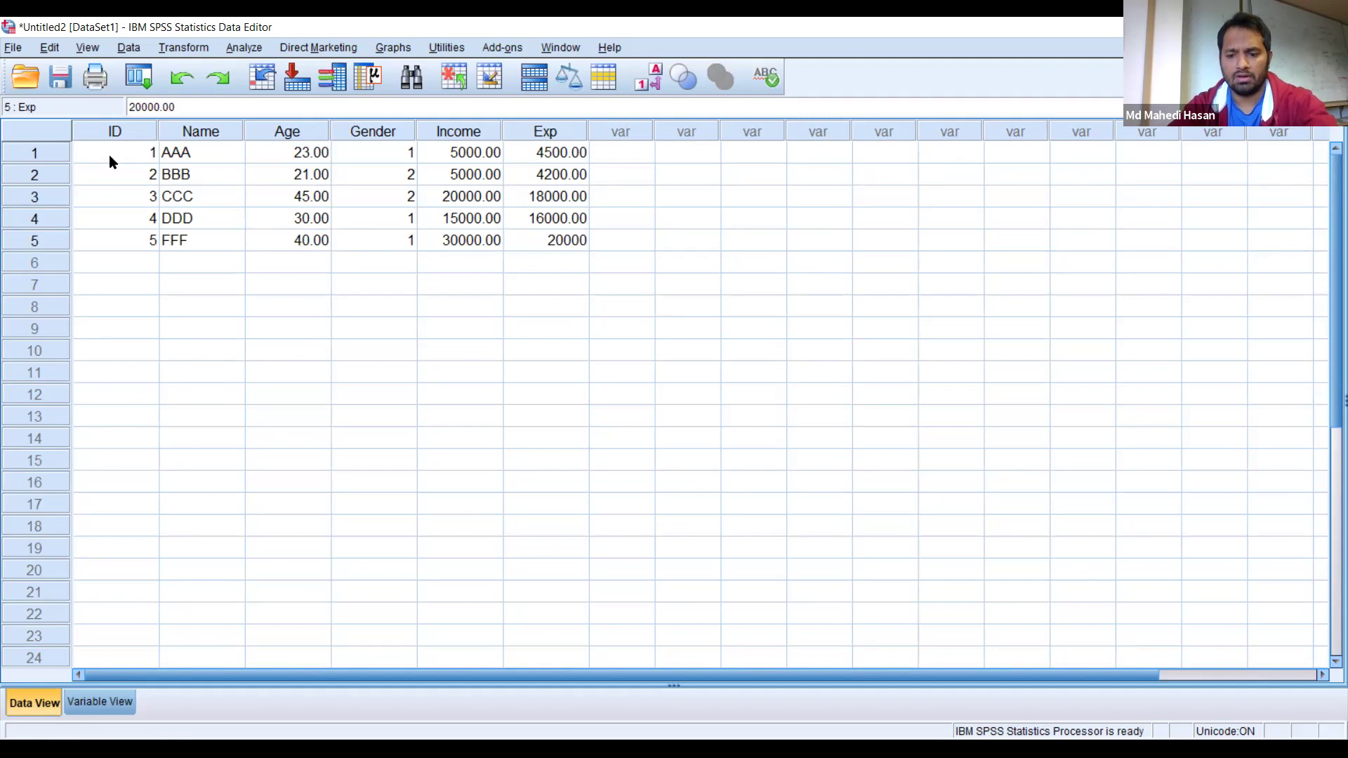
{"action": "key", "text": "Return"}
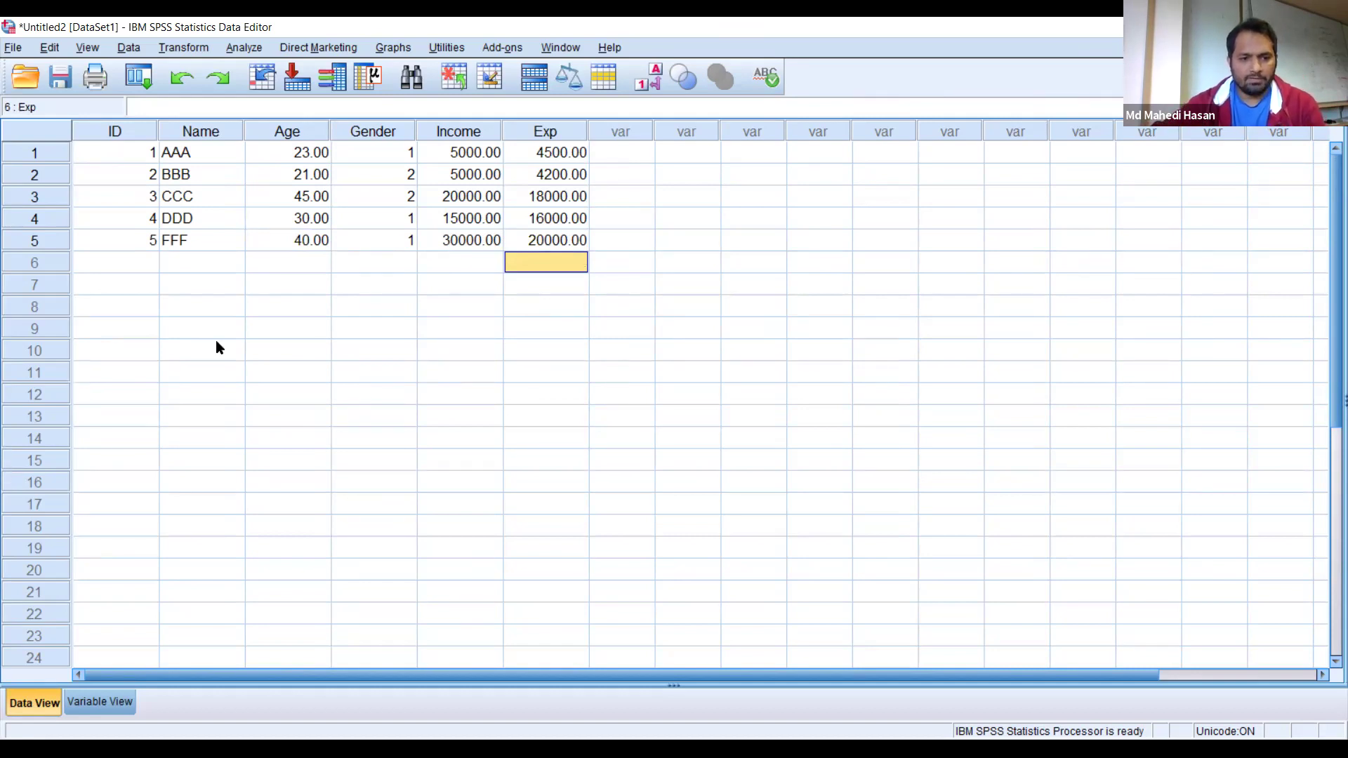
Check the variable definitions in Variable View, and display the Gender value labels for the cases in Data View.
{"action": "left_click", "coordinate": [99, 702]}
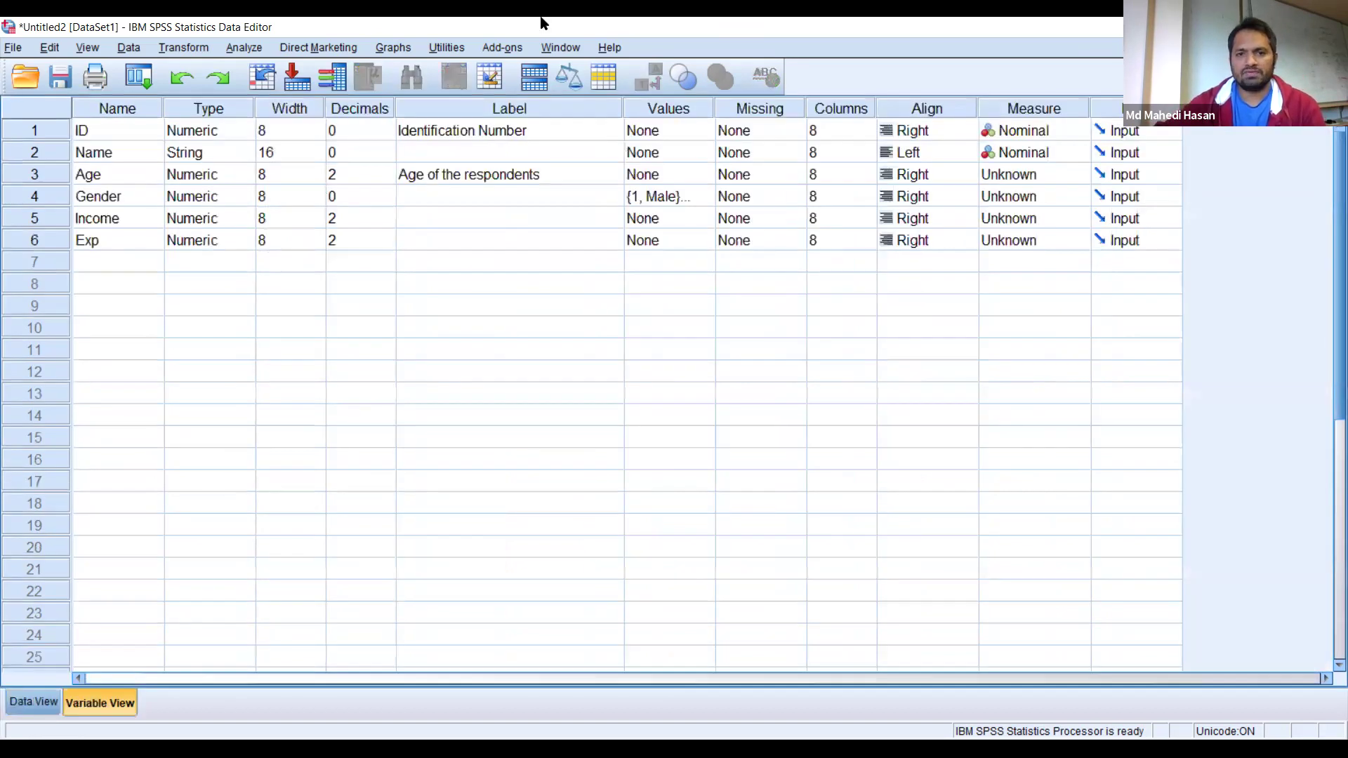
{"action": "left_click", "coordinate": [28, 703]}
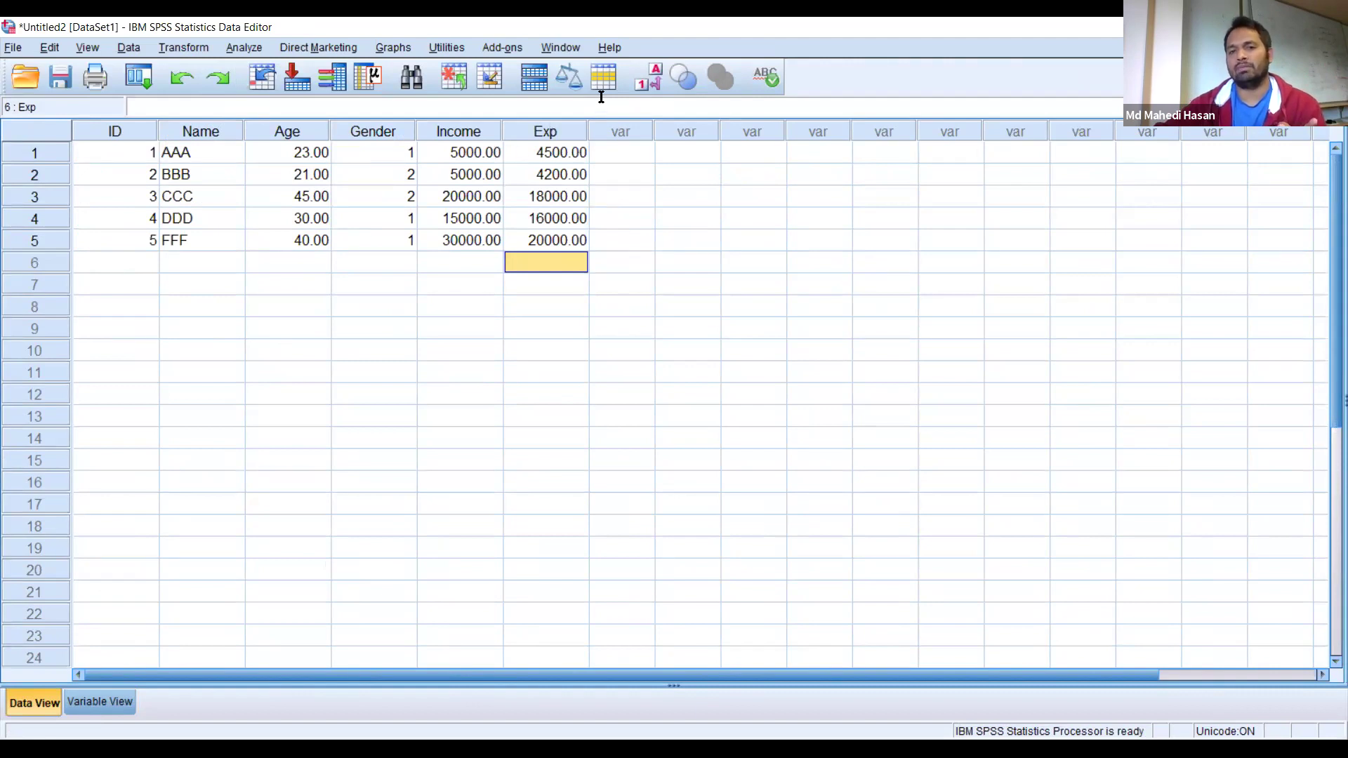
{"action": "left_click", "coordinate": [626, 94]}
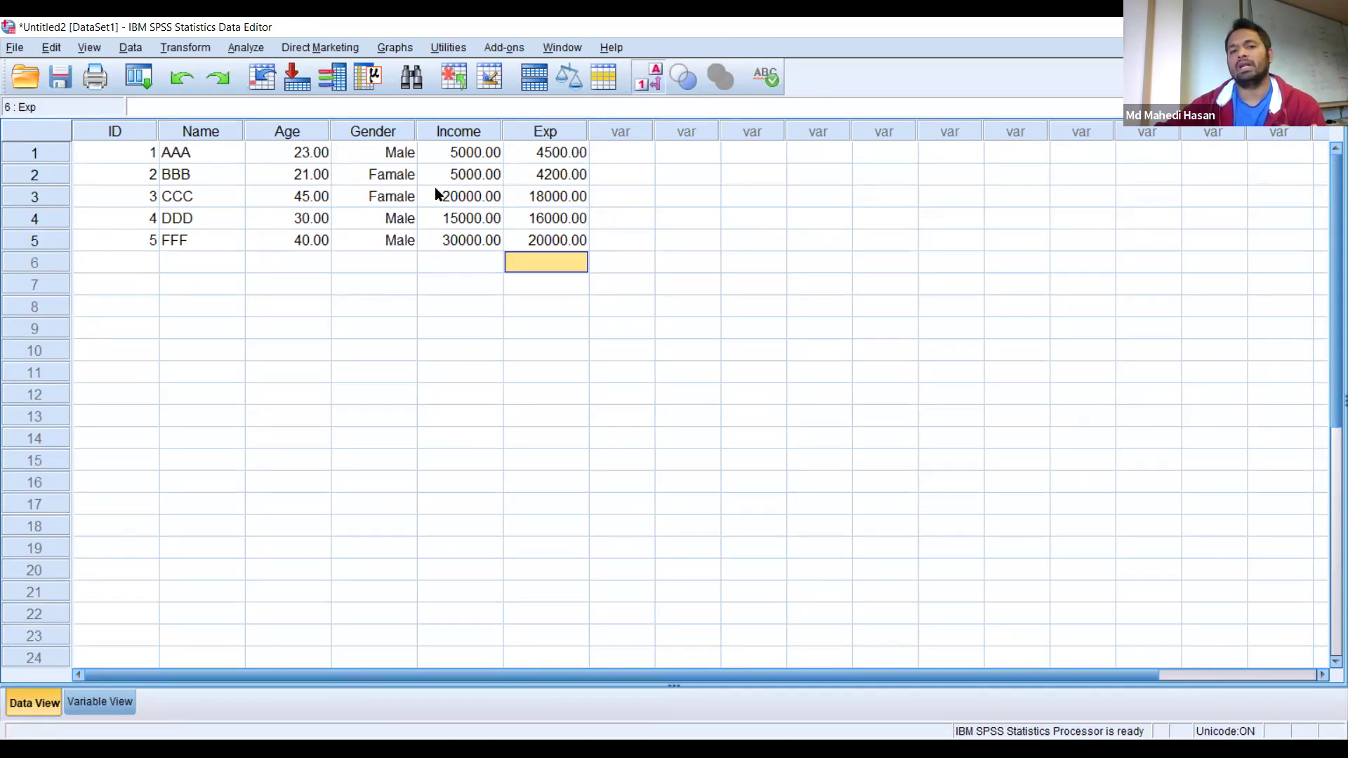
{"action": "left_click", "coordinate": [681, 78]}
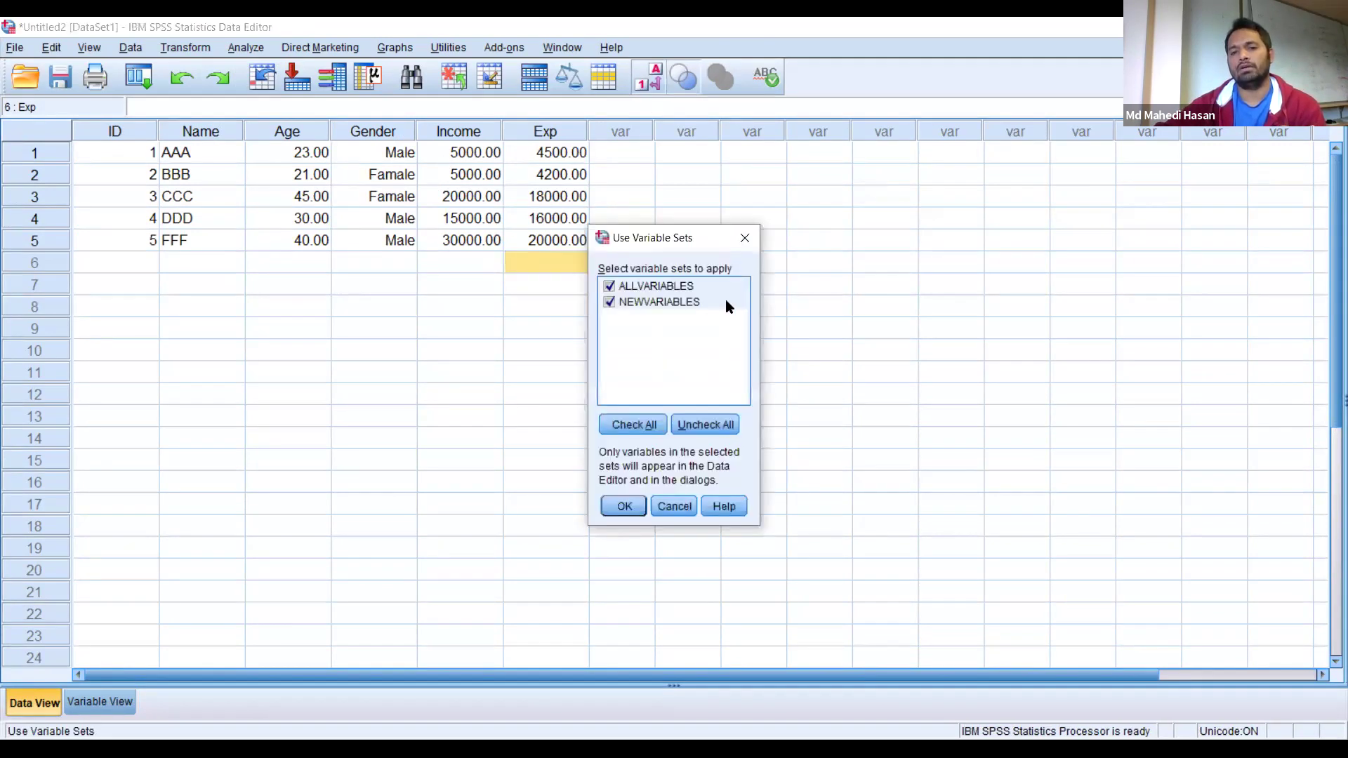
{"action": "left_click", "coordinate": [744, 240]}
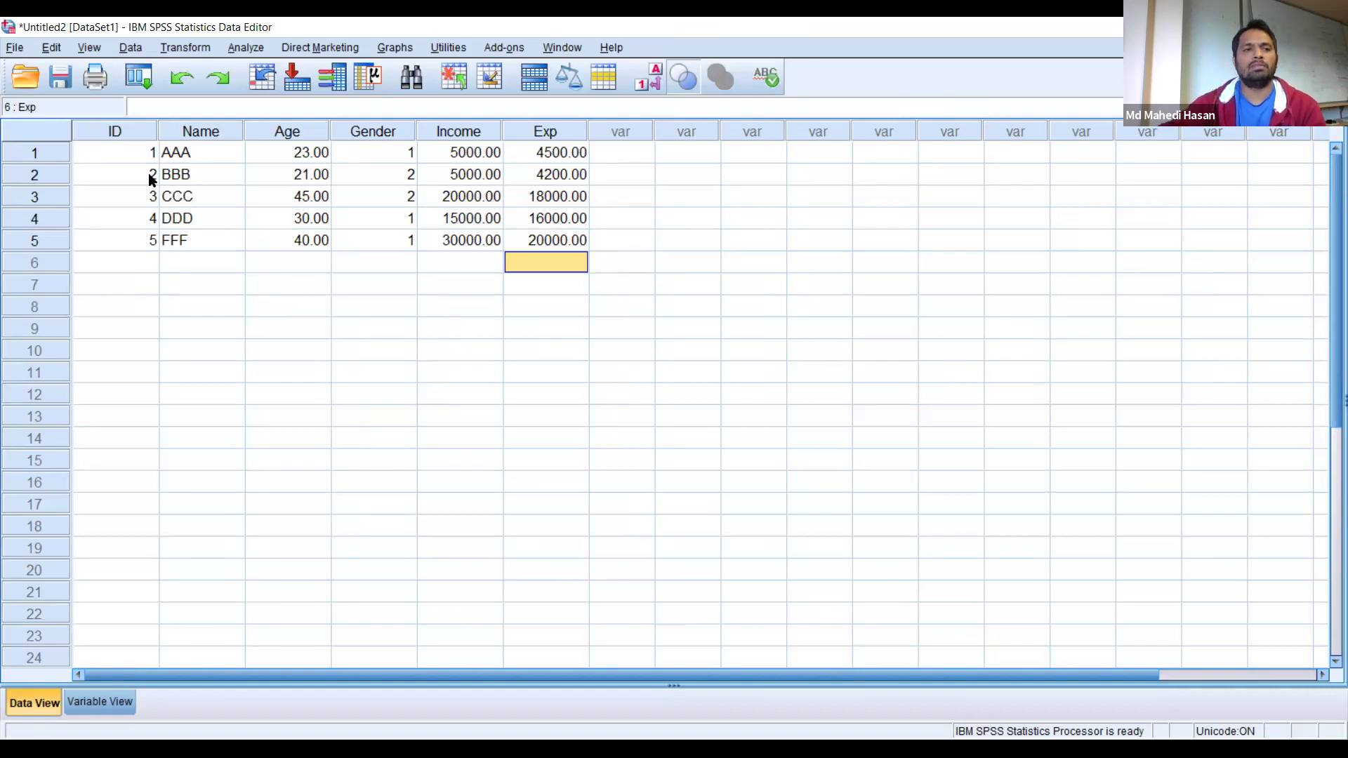
{"action": "left_click", "coordinate": [11, 51]}
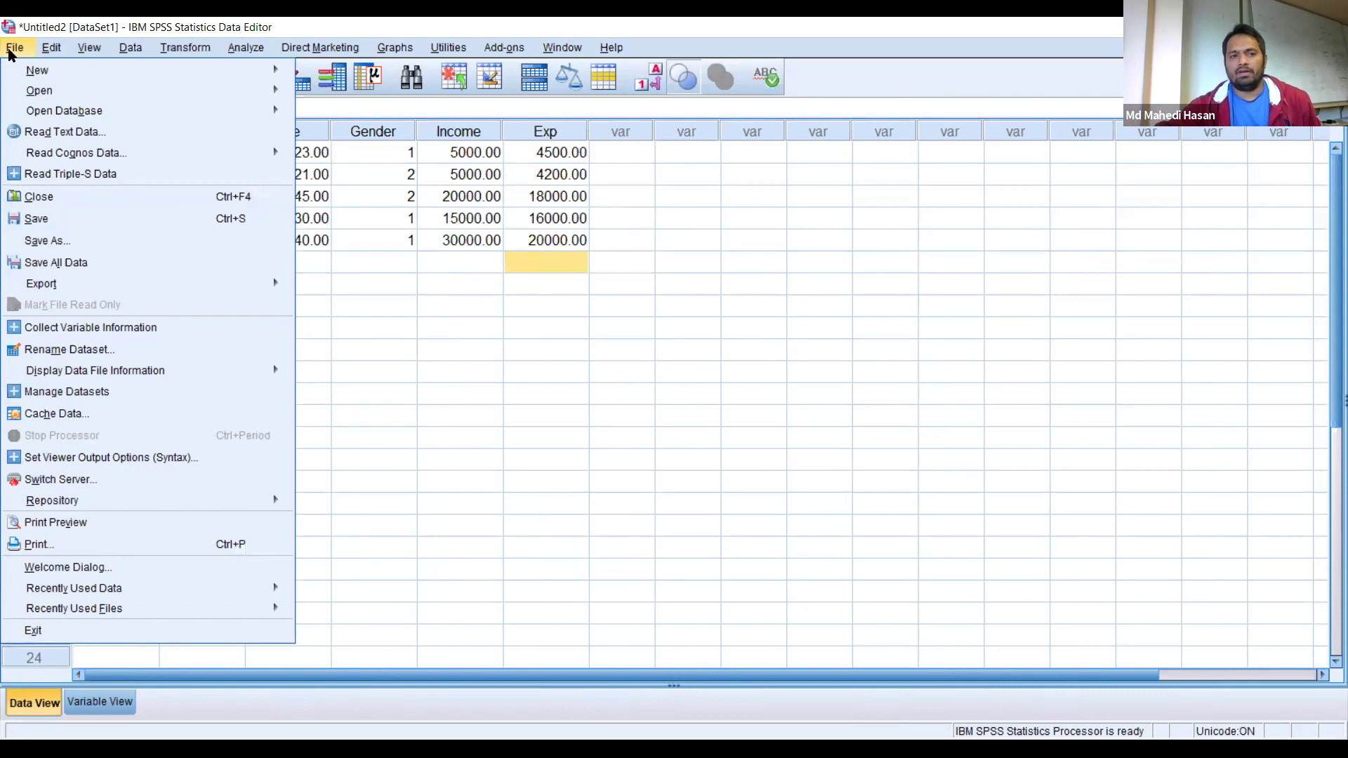
{"action": "mouse_move", "coordinate": [71, 111]}
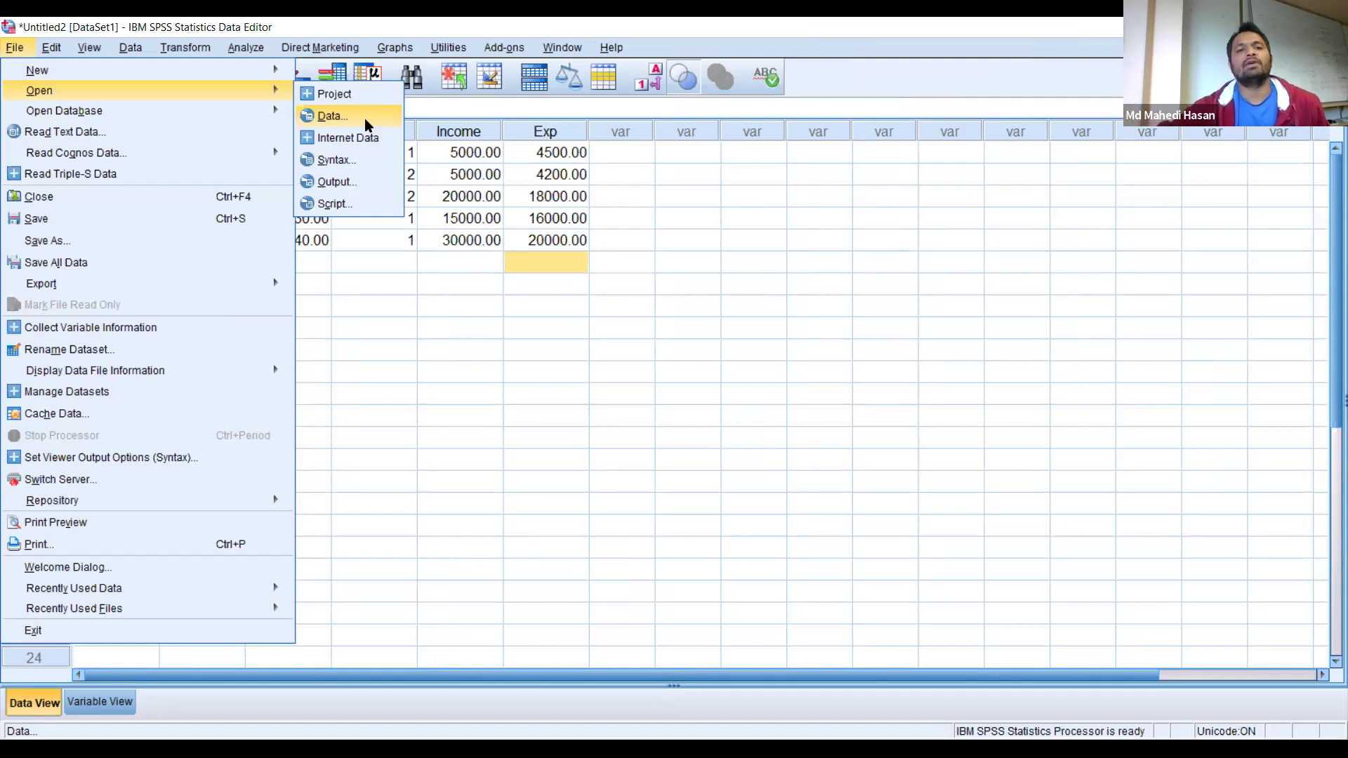
{"action": "mouse_move", "coordinate": [266, 115]}
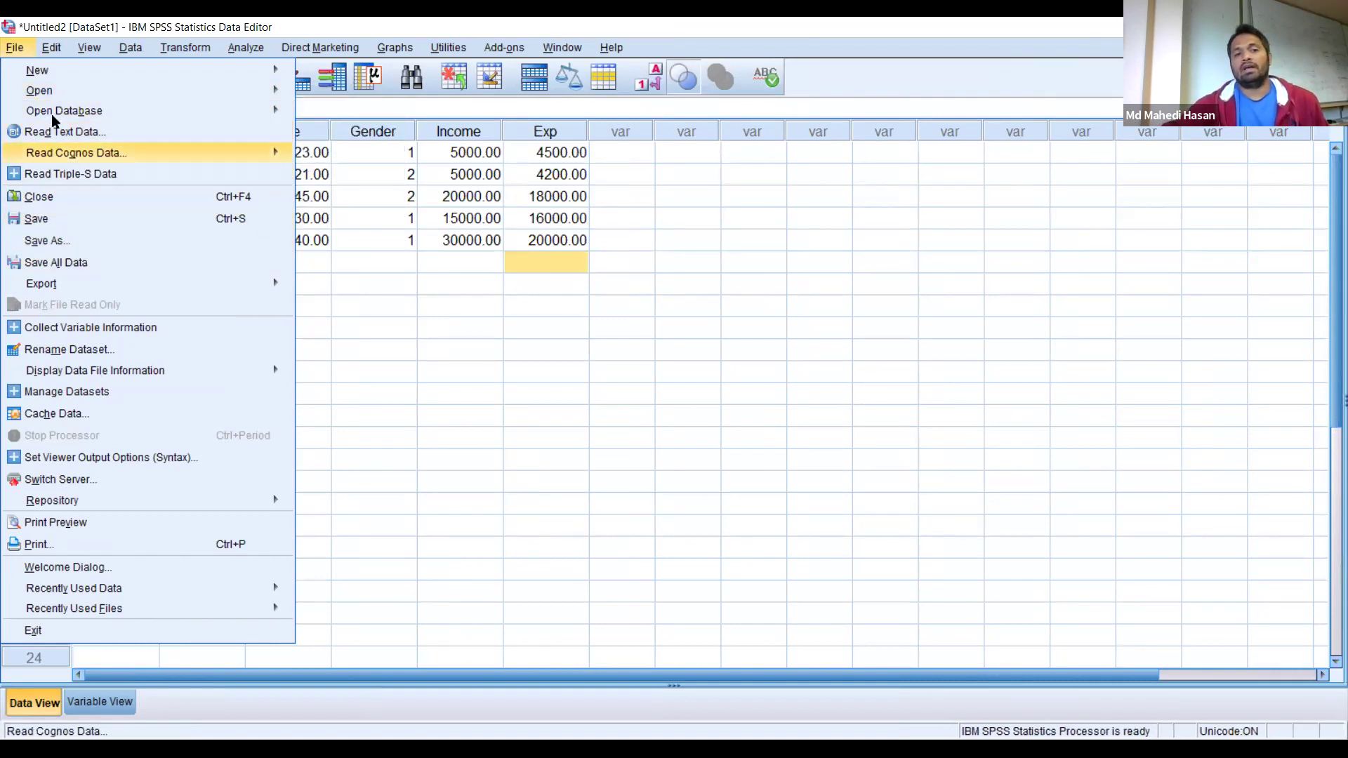
{"action": "mouse_move", "coordinate": [448, 47]}
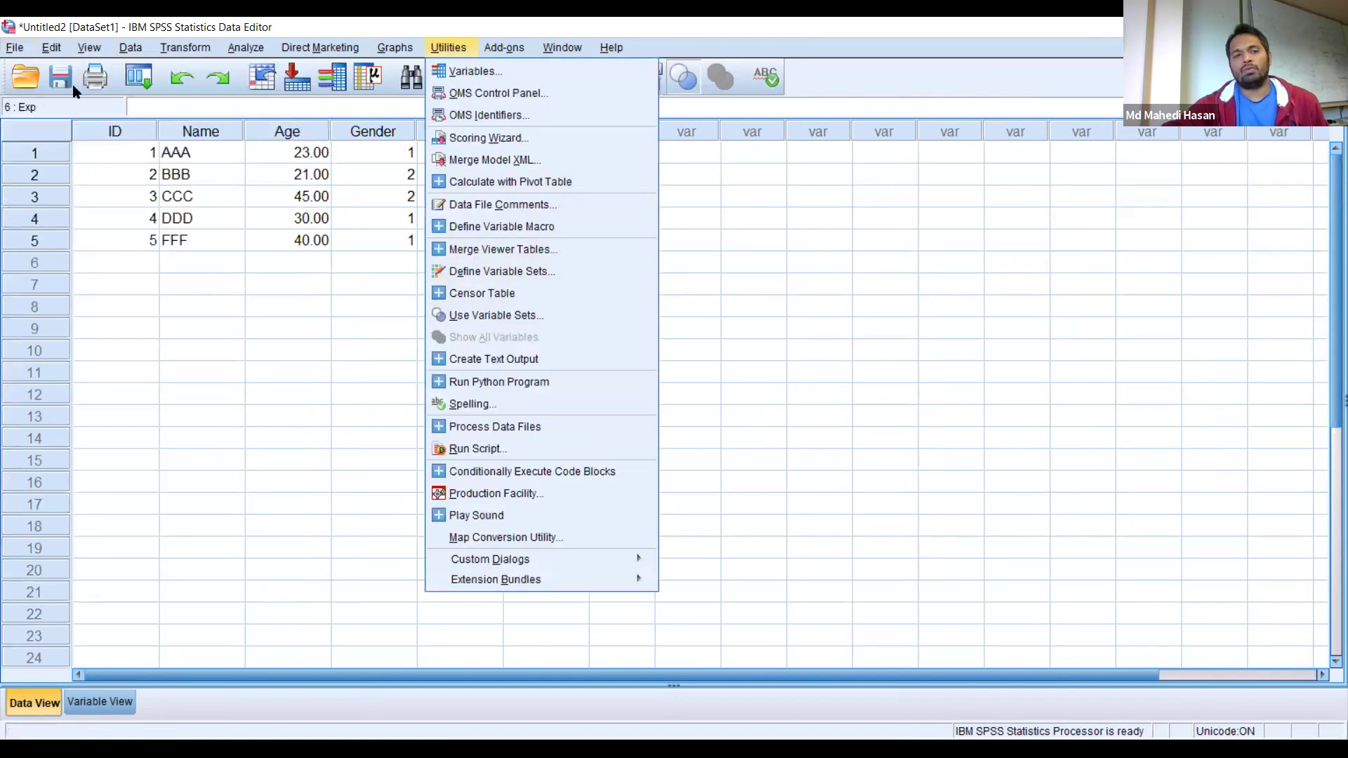
{"action": "mouse_move", "coordinate": [15, 47]}
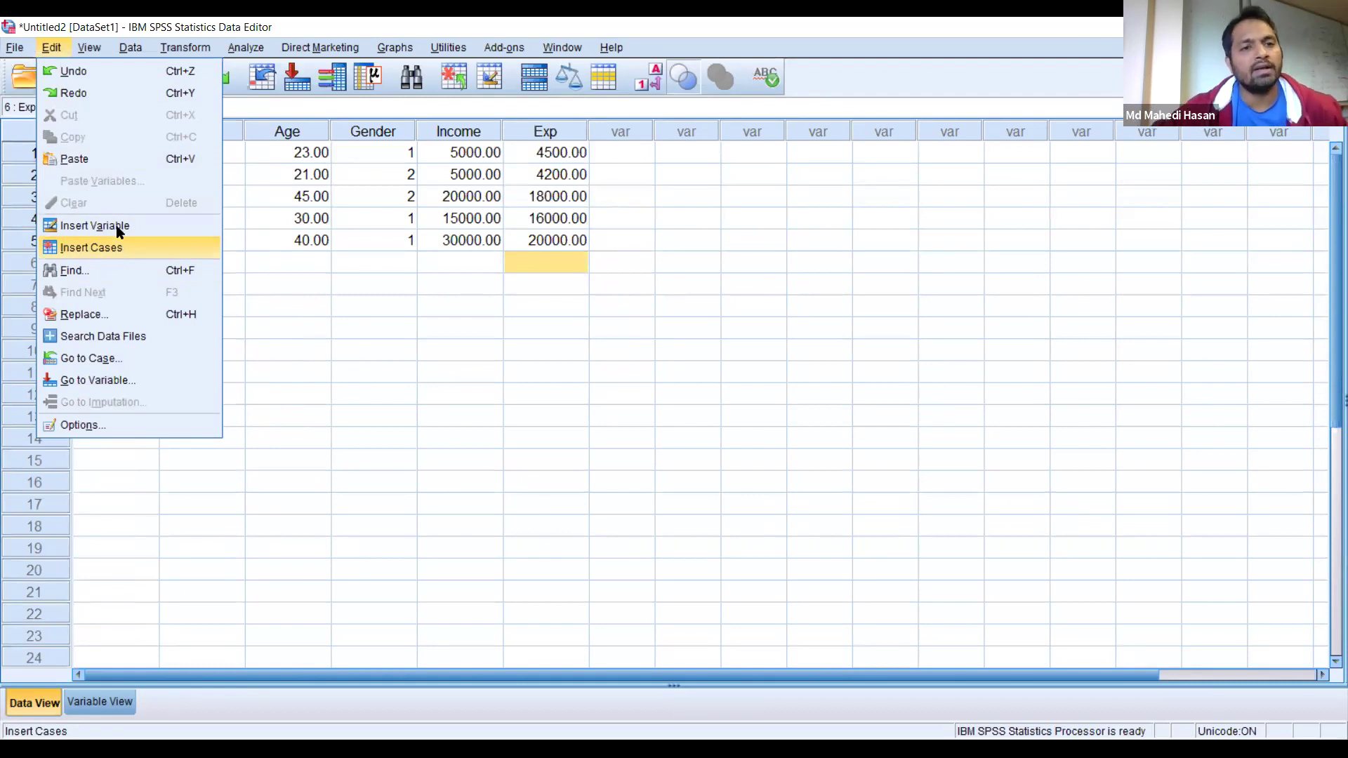
Review the variable names in Variable View and each of the five case rows in Data View.
{"action": "left_click", "coordinate": [100, 702]}
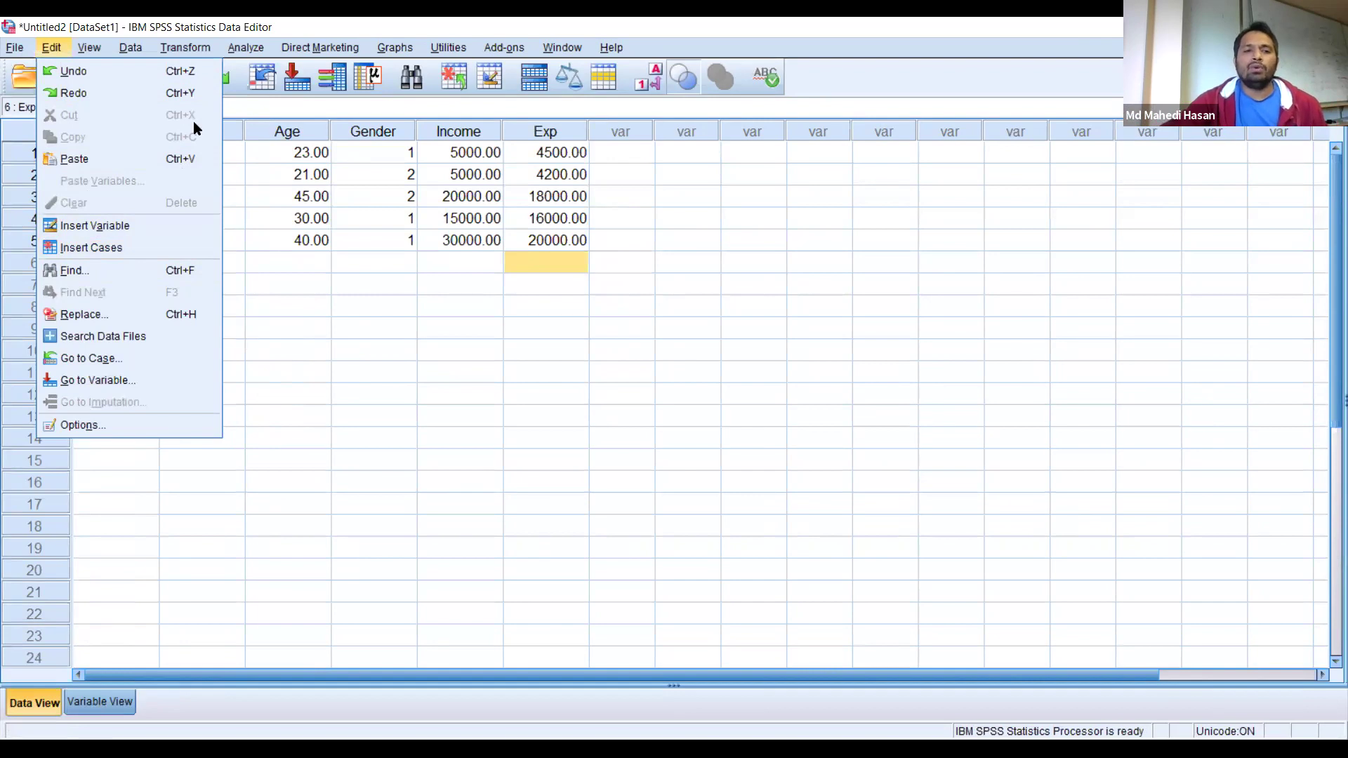
{"action": "left_click_drag", "start_coordinate": [116, 139], "coordinate": [103, 285]}
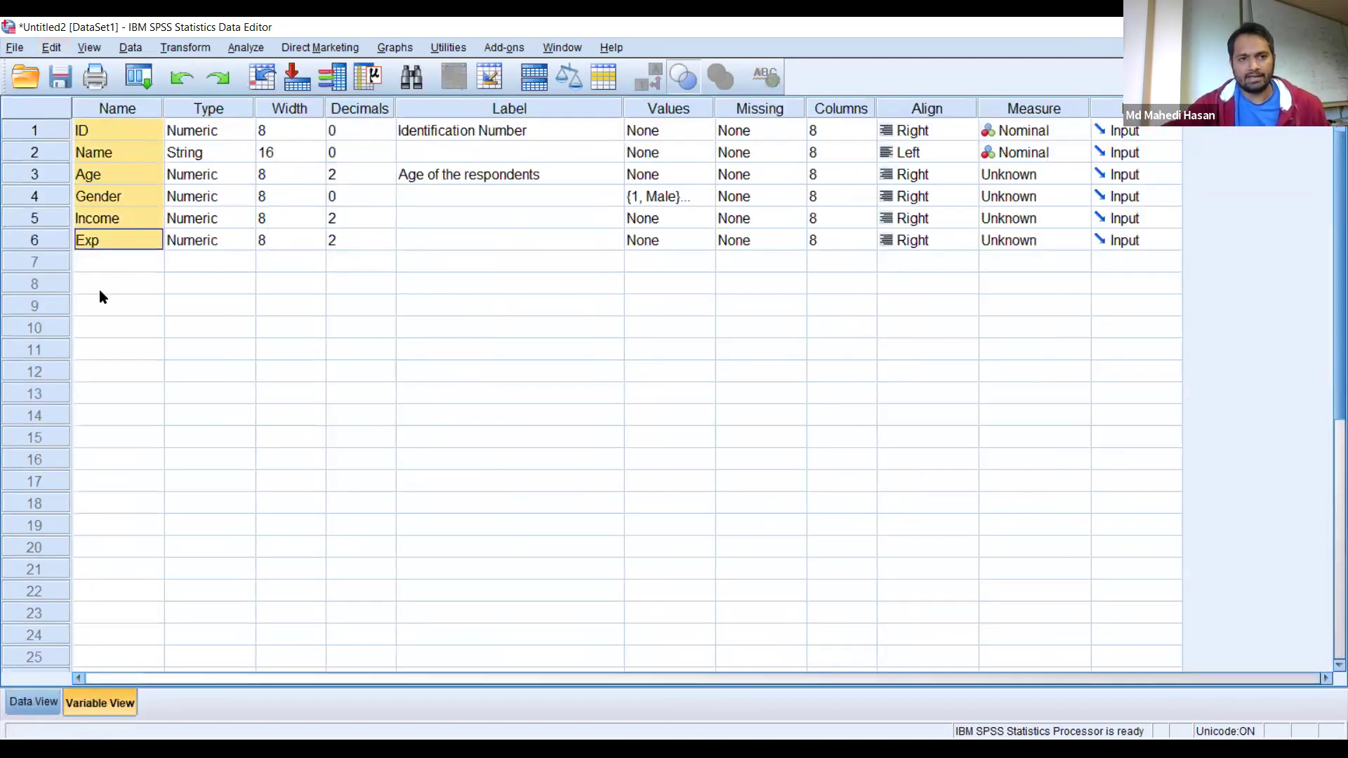
{"action": "left_click", "coordinate": [33, 701]}
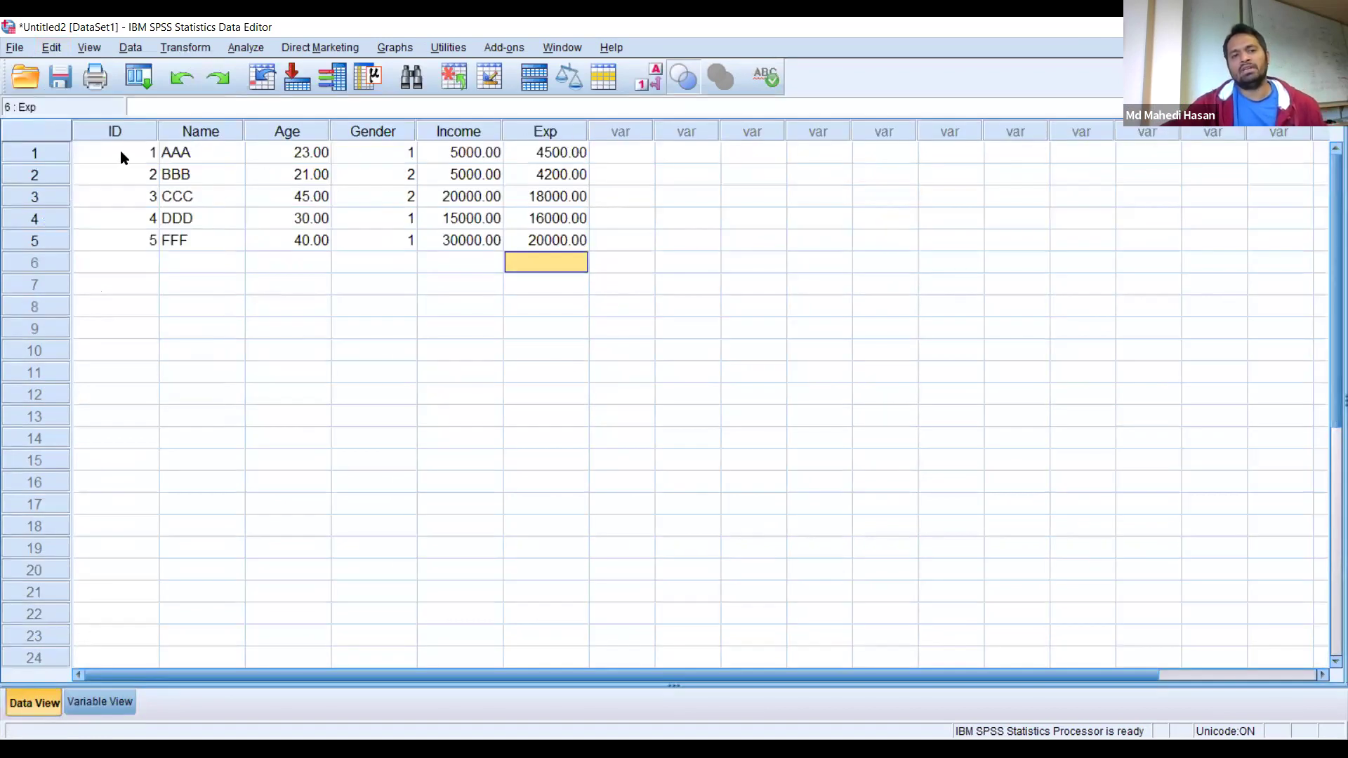
{"action": "left_click", "coordinate": [146, 151]}
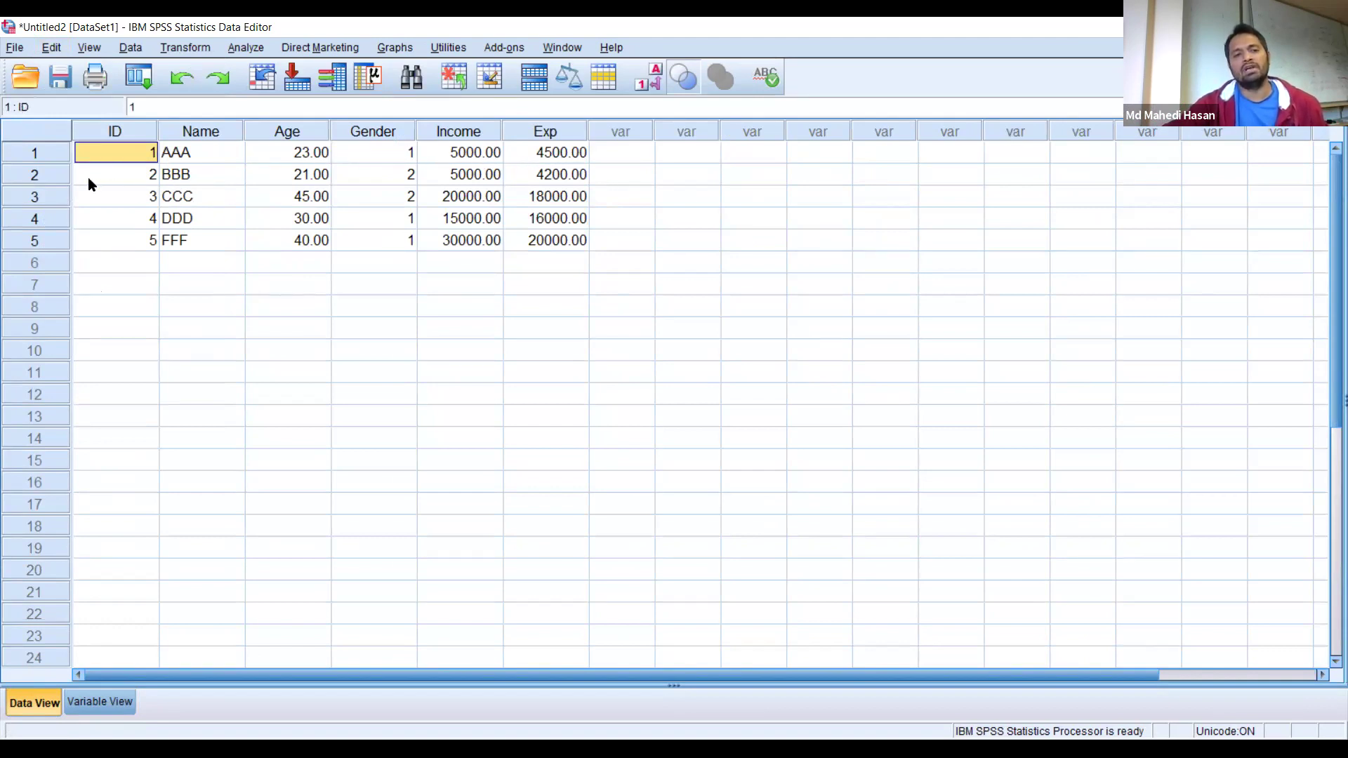
{"action": "left_click", "coordinate": [30, 155]}
{"action": "left_click", "coordinate": [31, 176]}
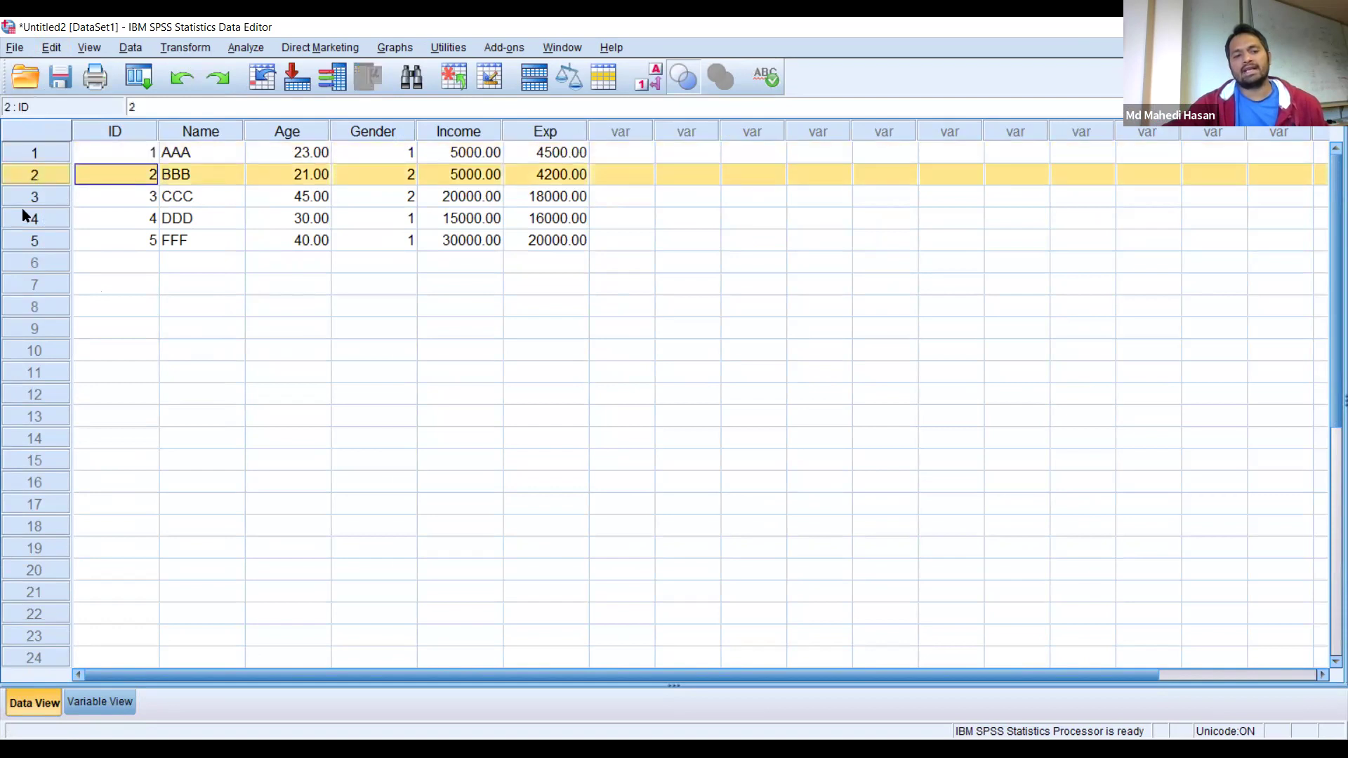
{"action": "left_click", "coordinate": [28, 203]}
{"action": "left_click", "coordinate": [34, 223]}
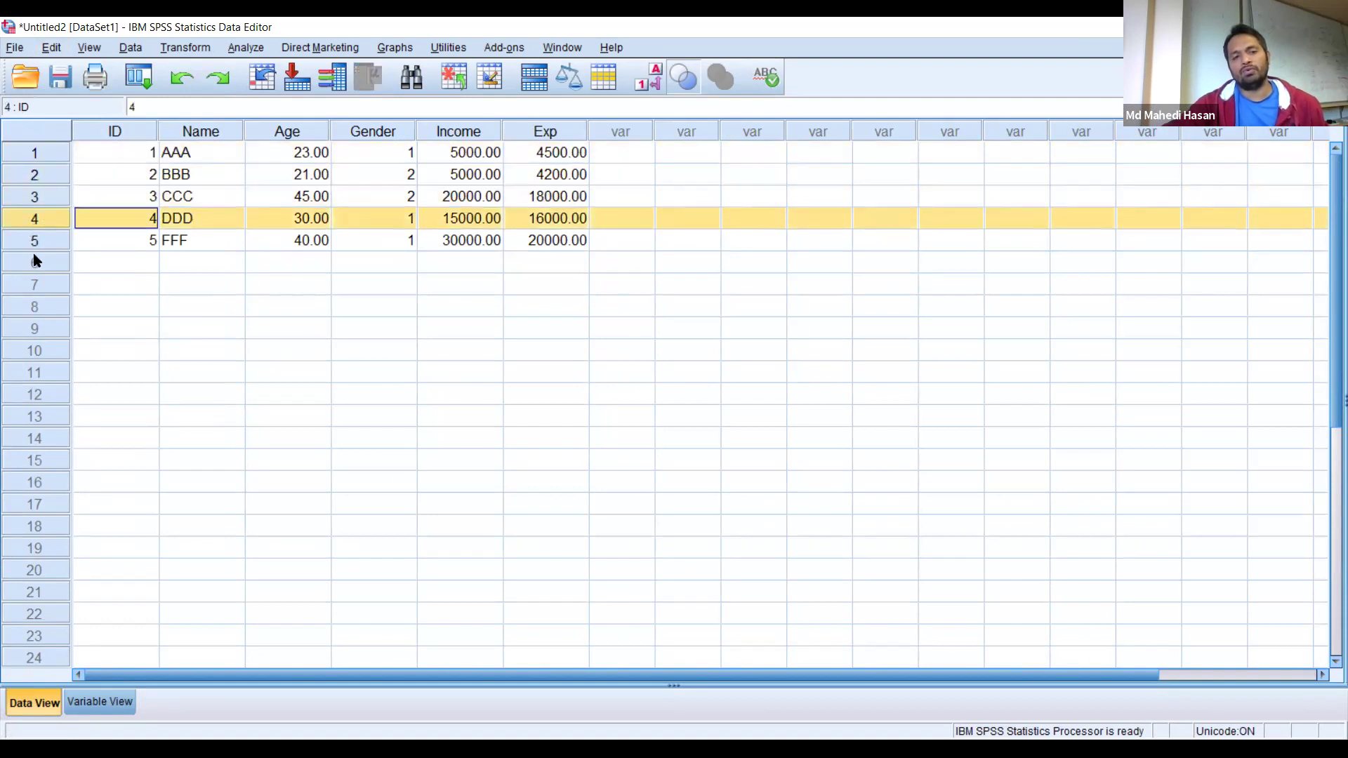
{"action": "left_click", "coordinate": [34, 246]}
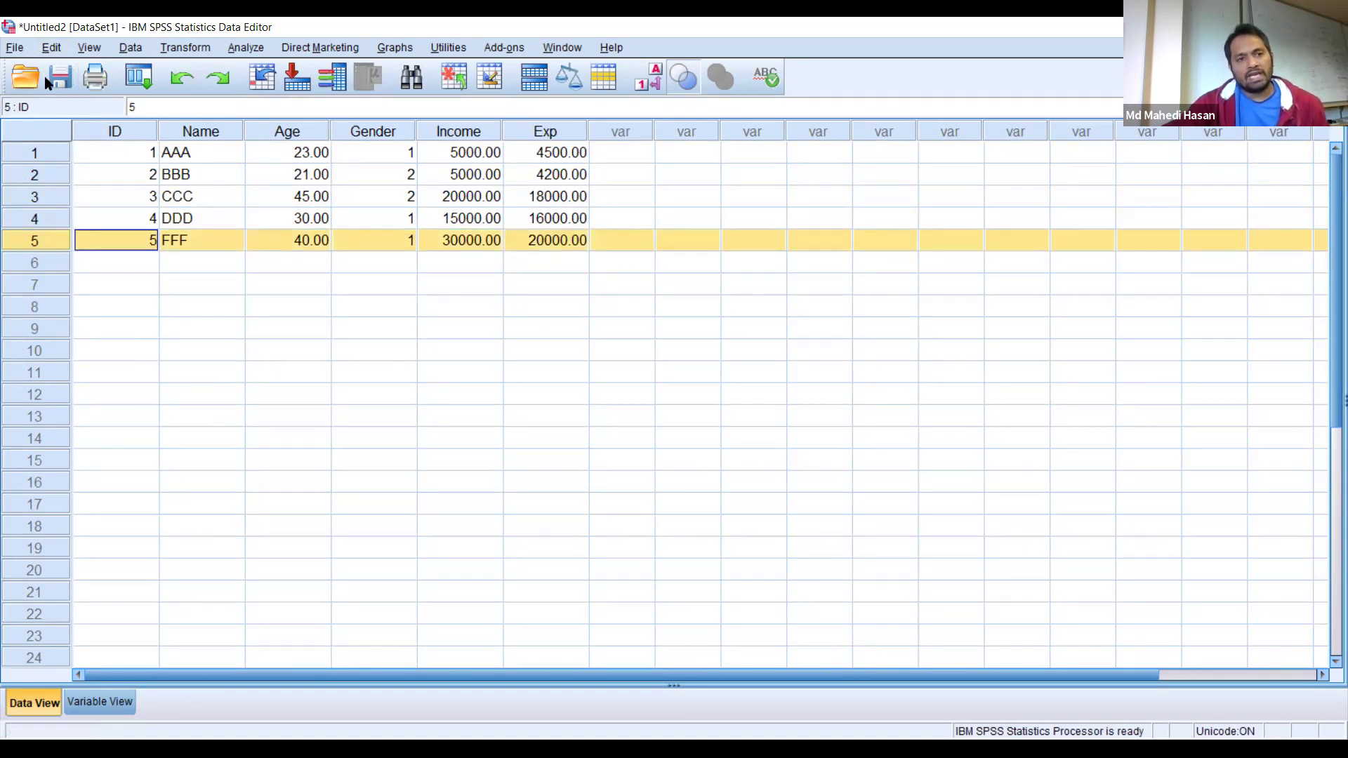
Start a sixth case in the next empty row of Data View with ID 6.
{"action": "left_click", "coordinate": [51, 49]}
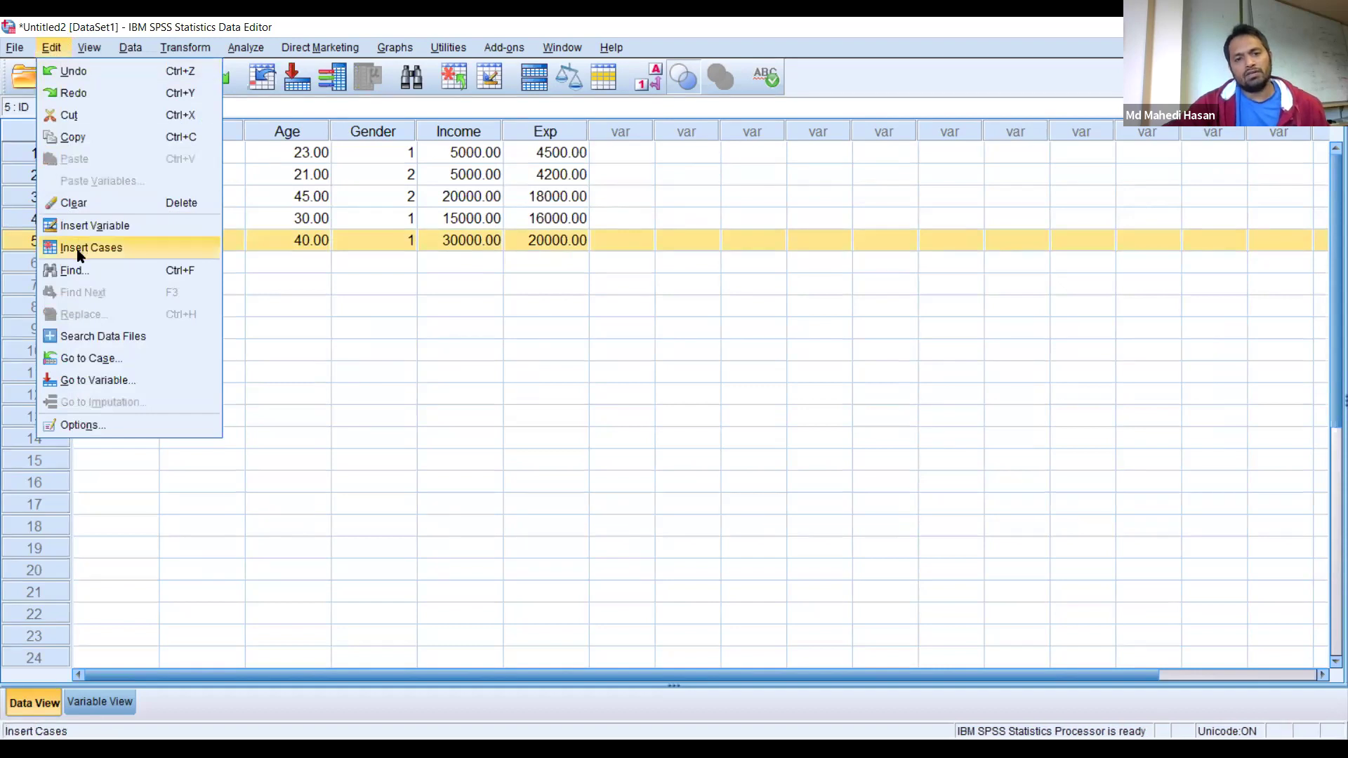
{"action": "left_click", "coordinate": [373, 303]}
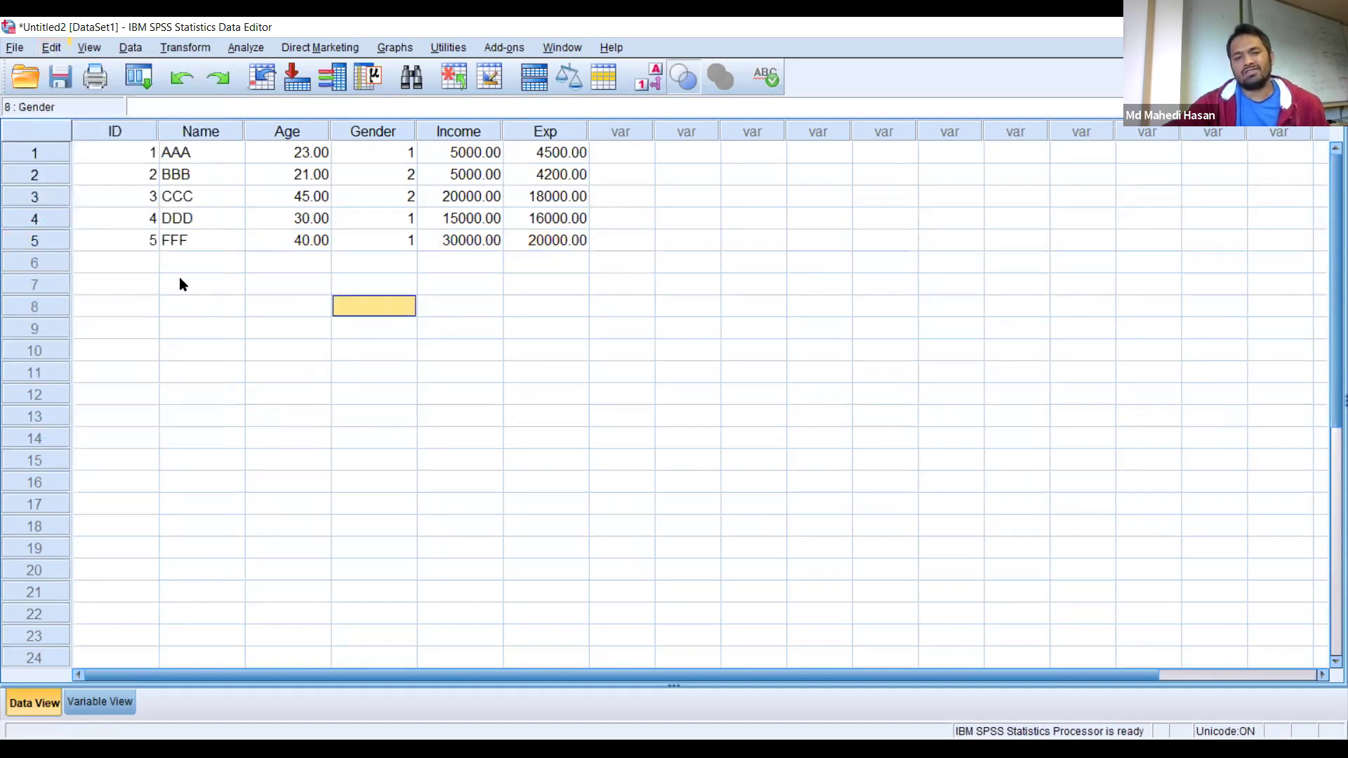
{"action": "left_click", "coordinate": [132, 262]}
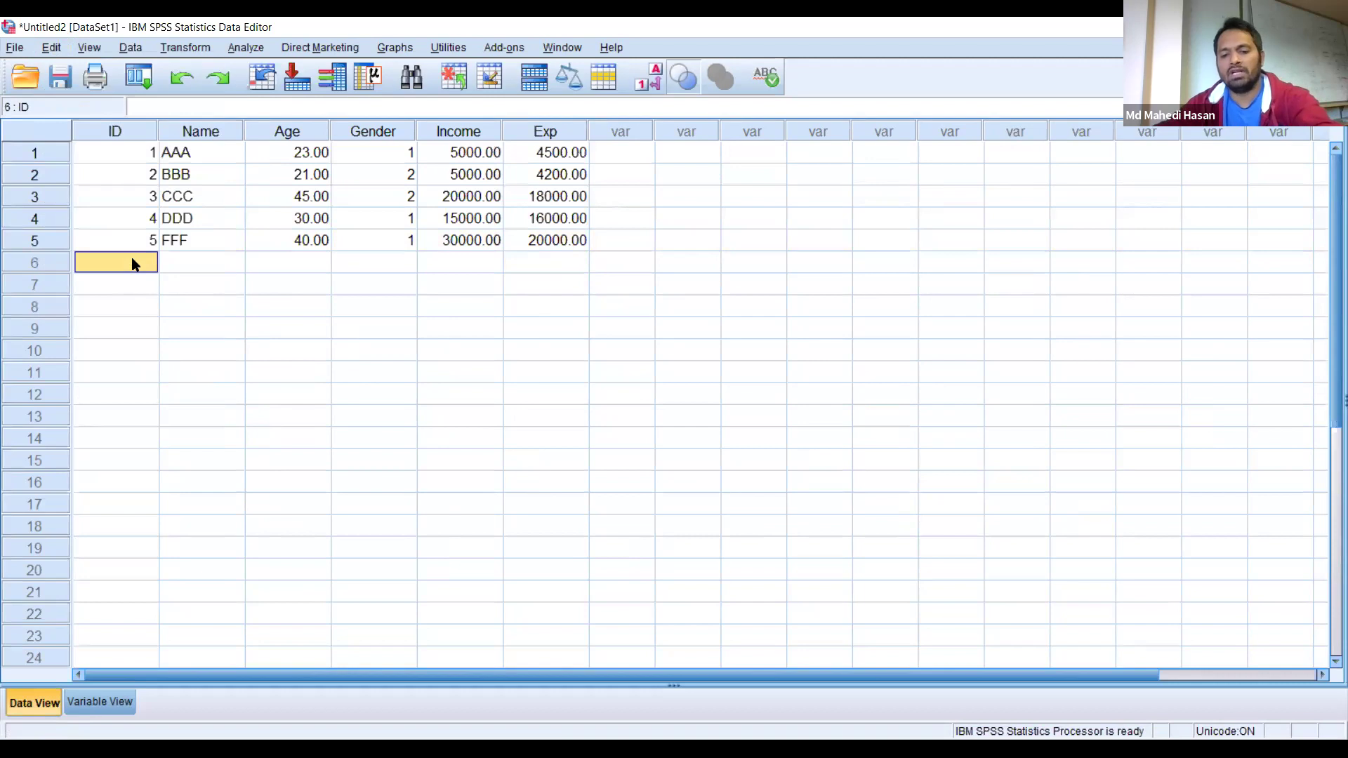
{"action": "type", "text": "6"}
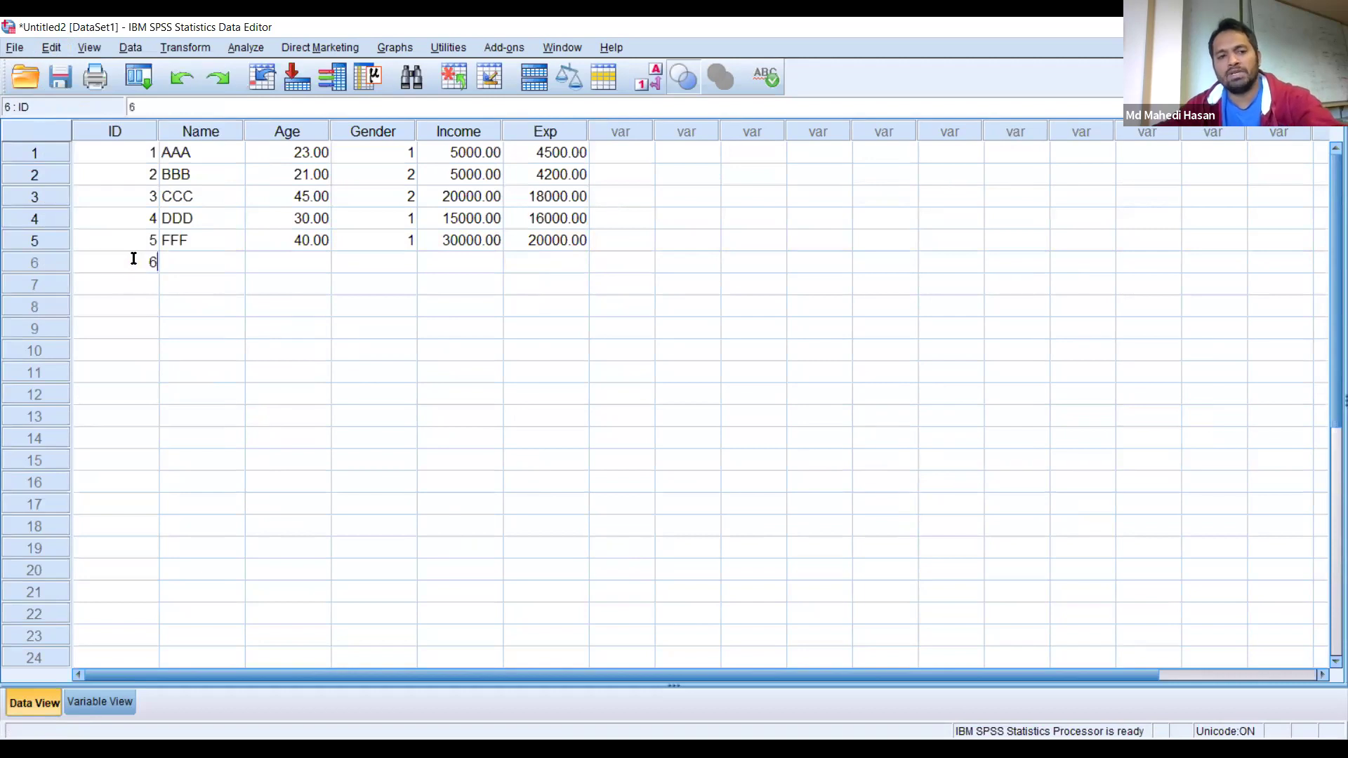
{"action": "left_click", "coordinate": [179, 266]}
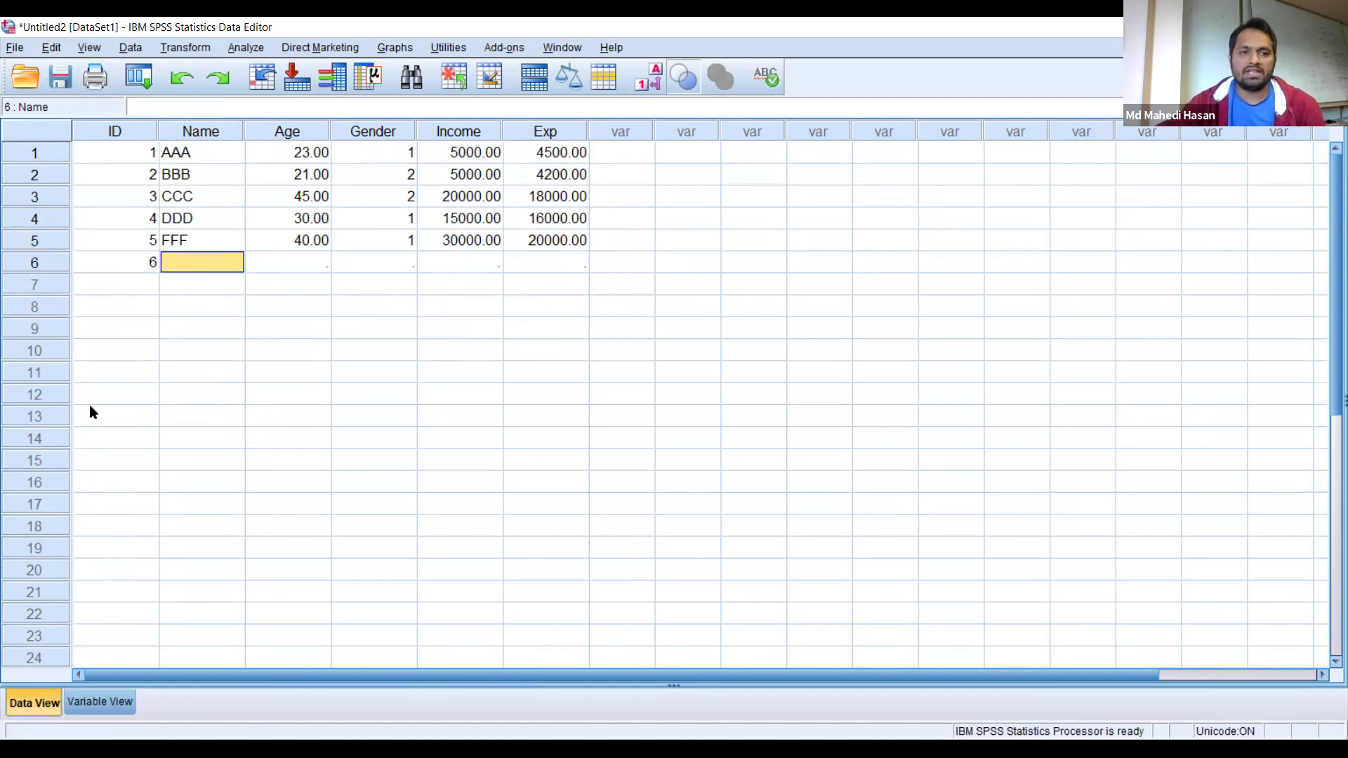
Add a variable named Savings in the first empty row of Variable View.
{"action": "left_click", "coordinate": [96, 701]}
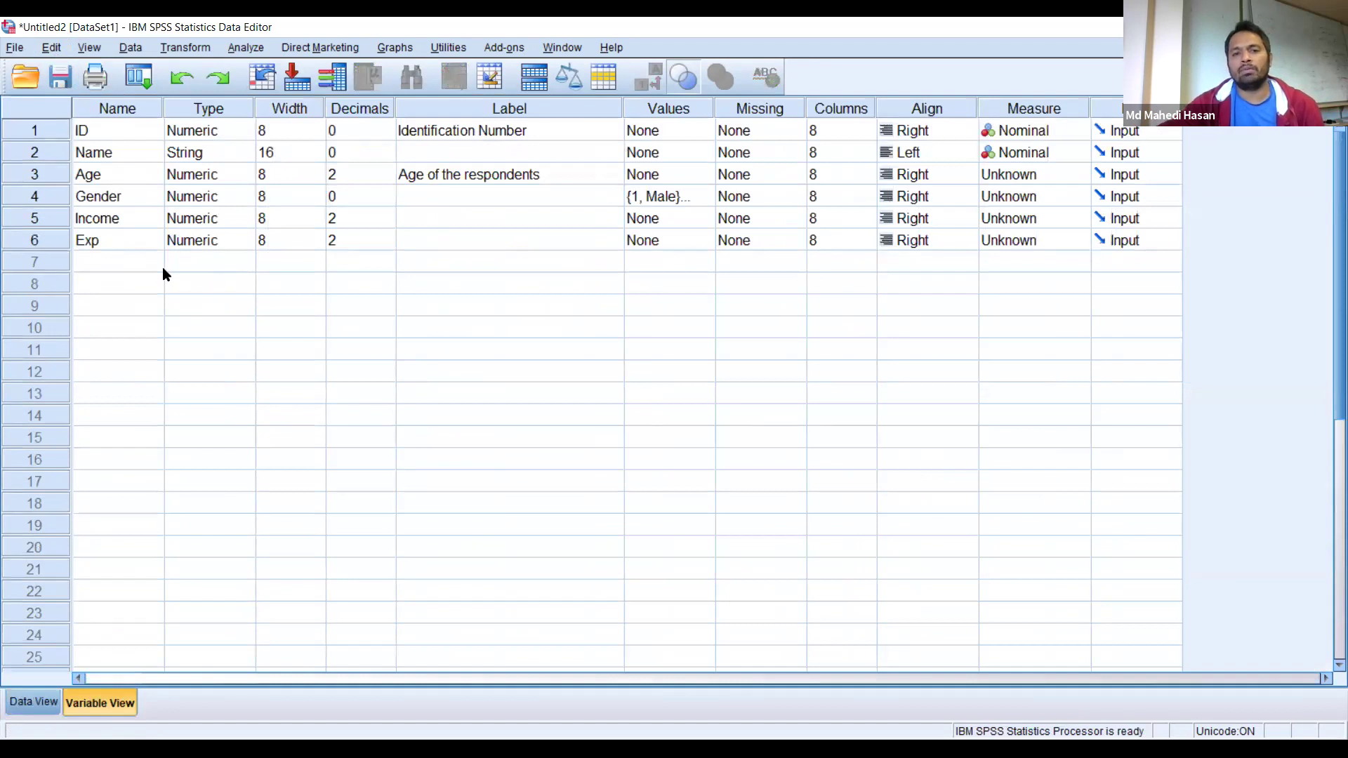
{"action": "left_click", "coordinate": [117, 267]}
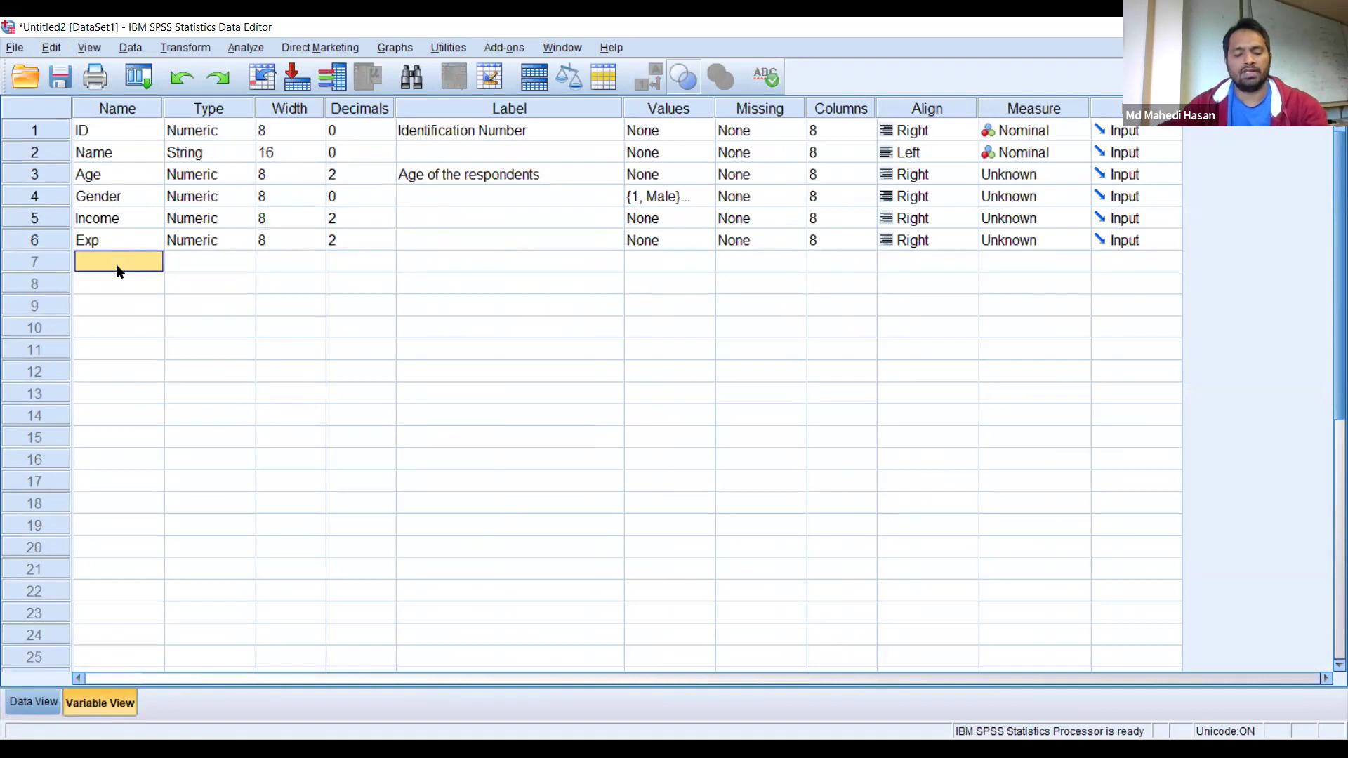
{"action": "type", "text": "Savings"}
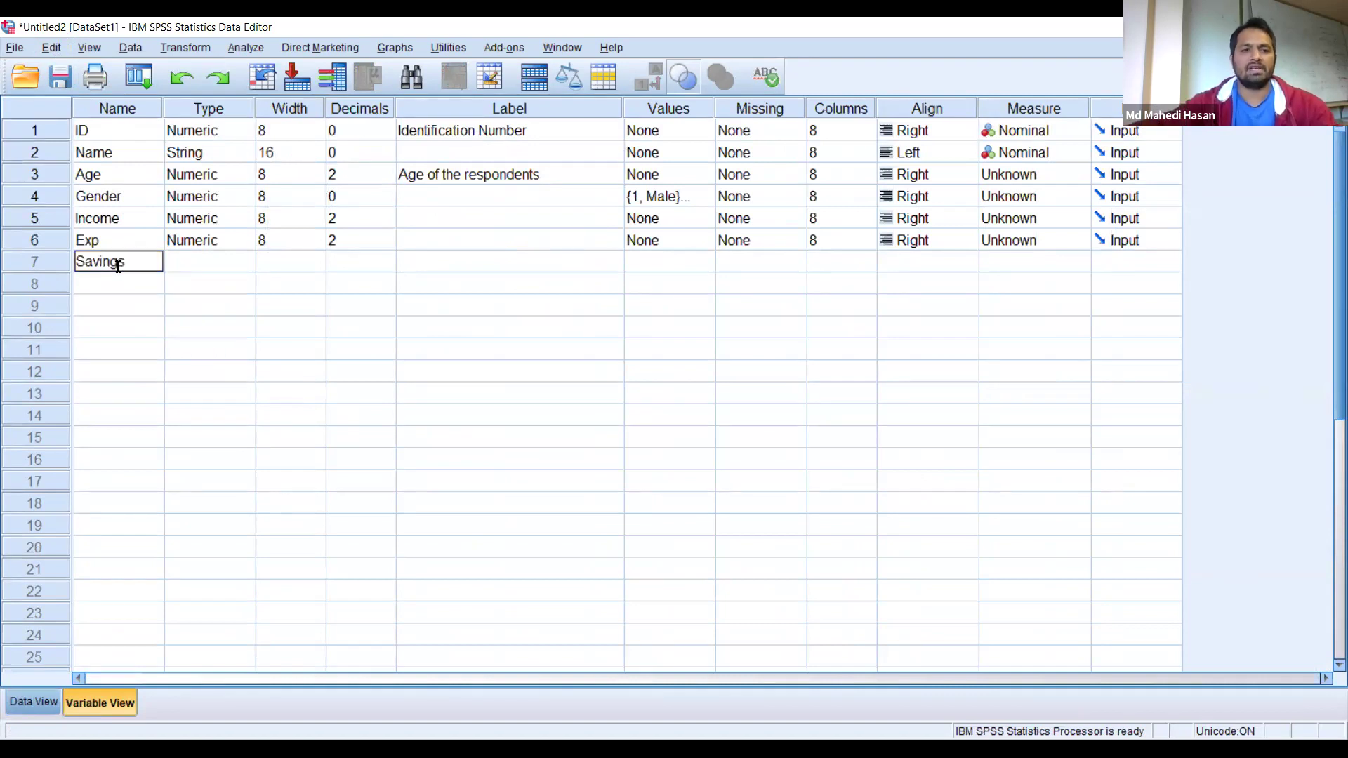
{"action": "left_click", "coordinate": [119, 288]}
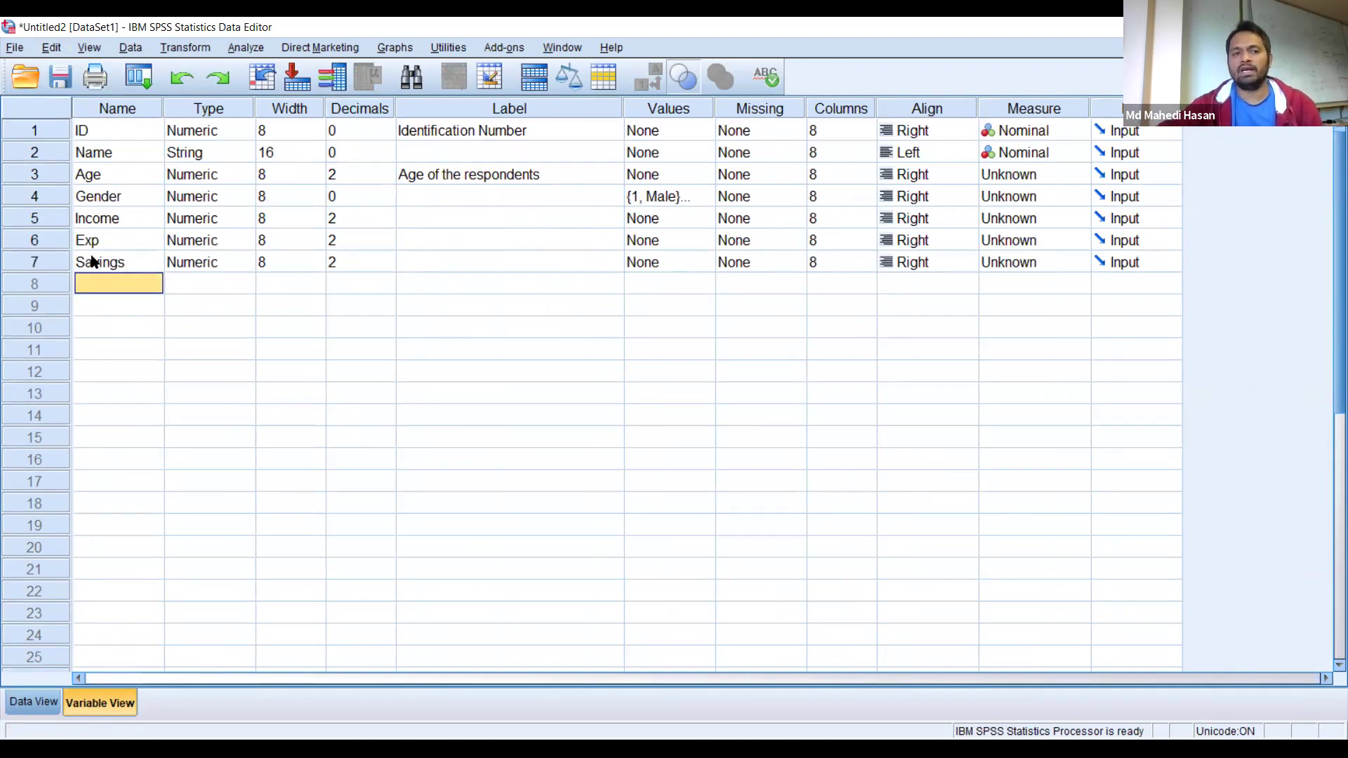
Insert a new variable above Gender in Variable View and name it A.
{"action": "left_click", "coordinate": [54, 195]}
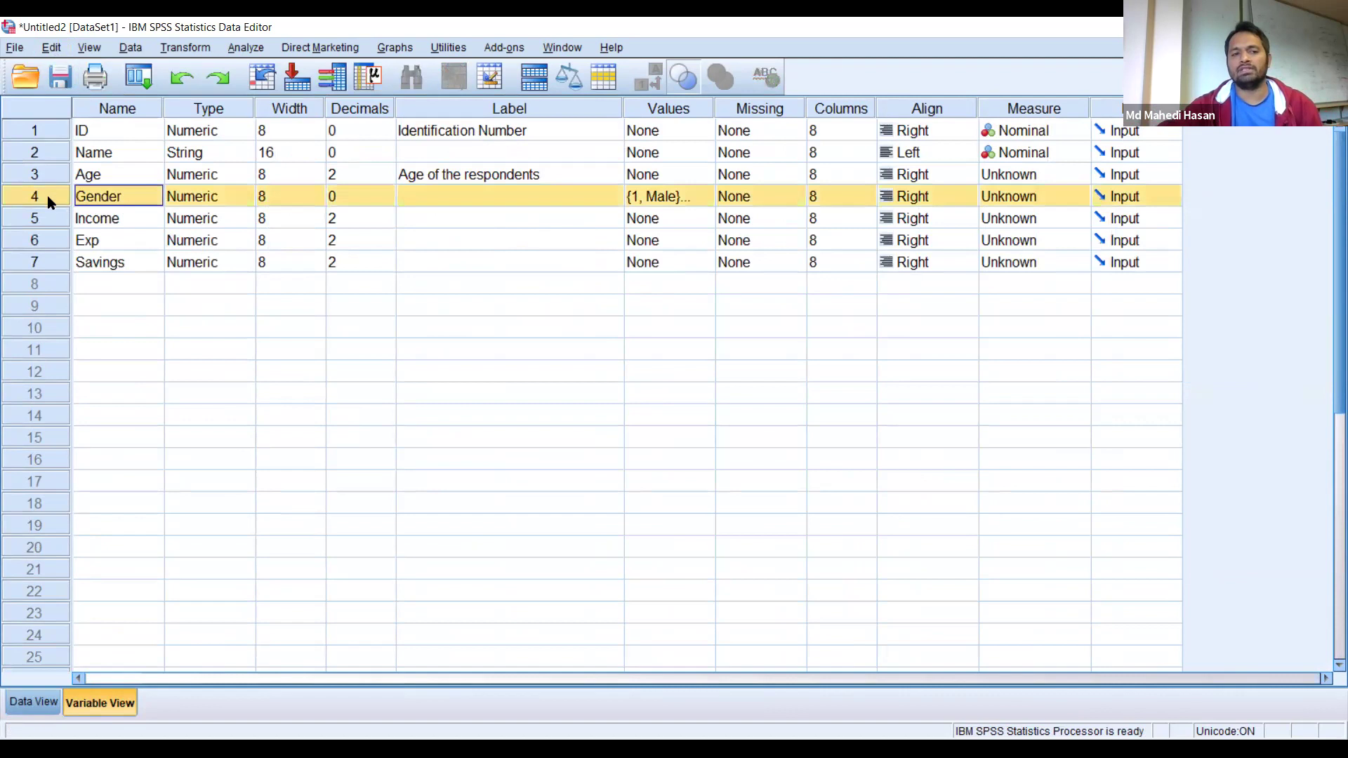
{"action": "right_click", "coordinate": [45, 191]}
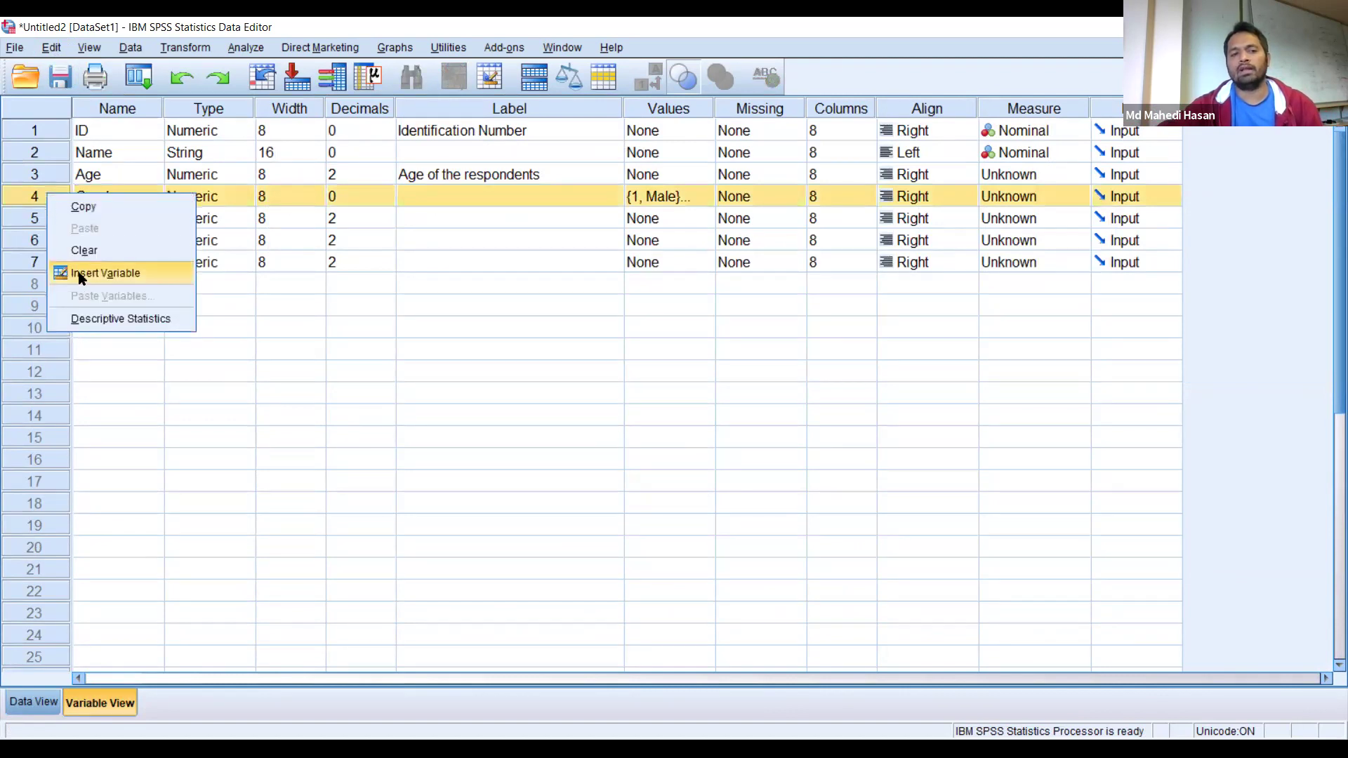
{"action": "left_click", "coordinate": [79, 273]}
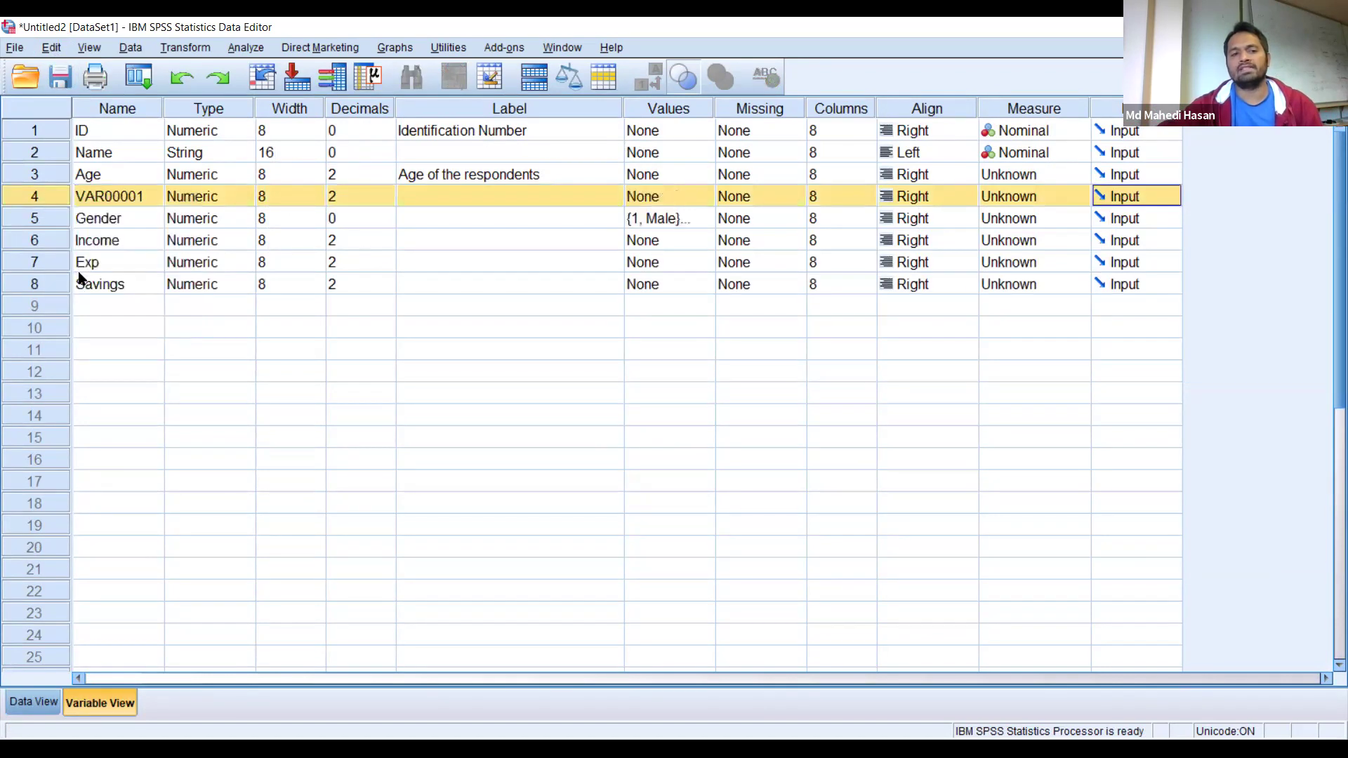
{"action": "left_click", "coordinate": [126, 203]}
{"action": "type", "text": "A"}
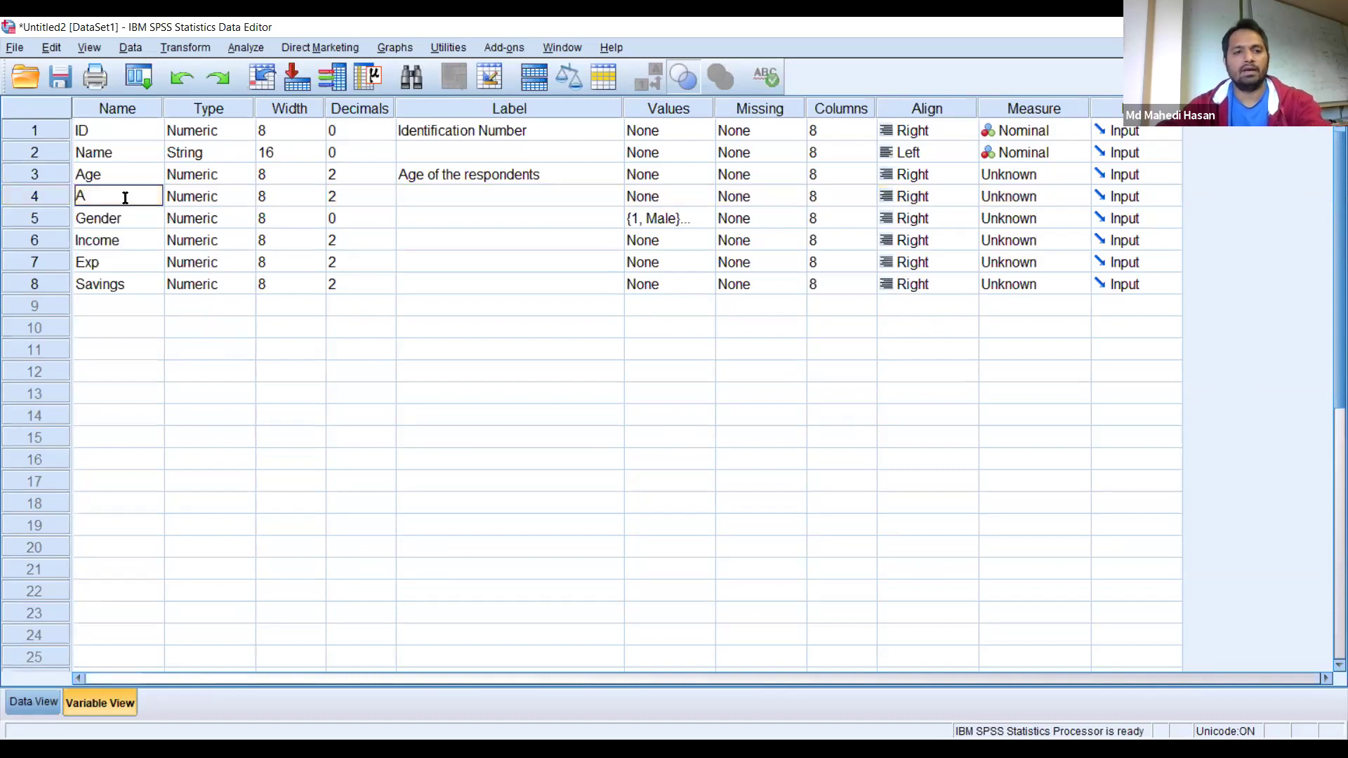
{"action": "left_click", "coordinate": [236, 380]}
{"action": "left_click", "coordinate": [240, 374]}
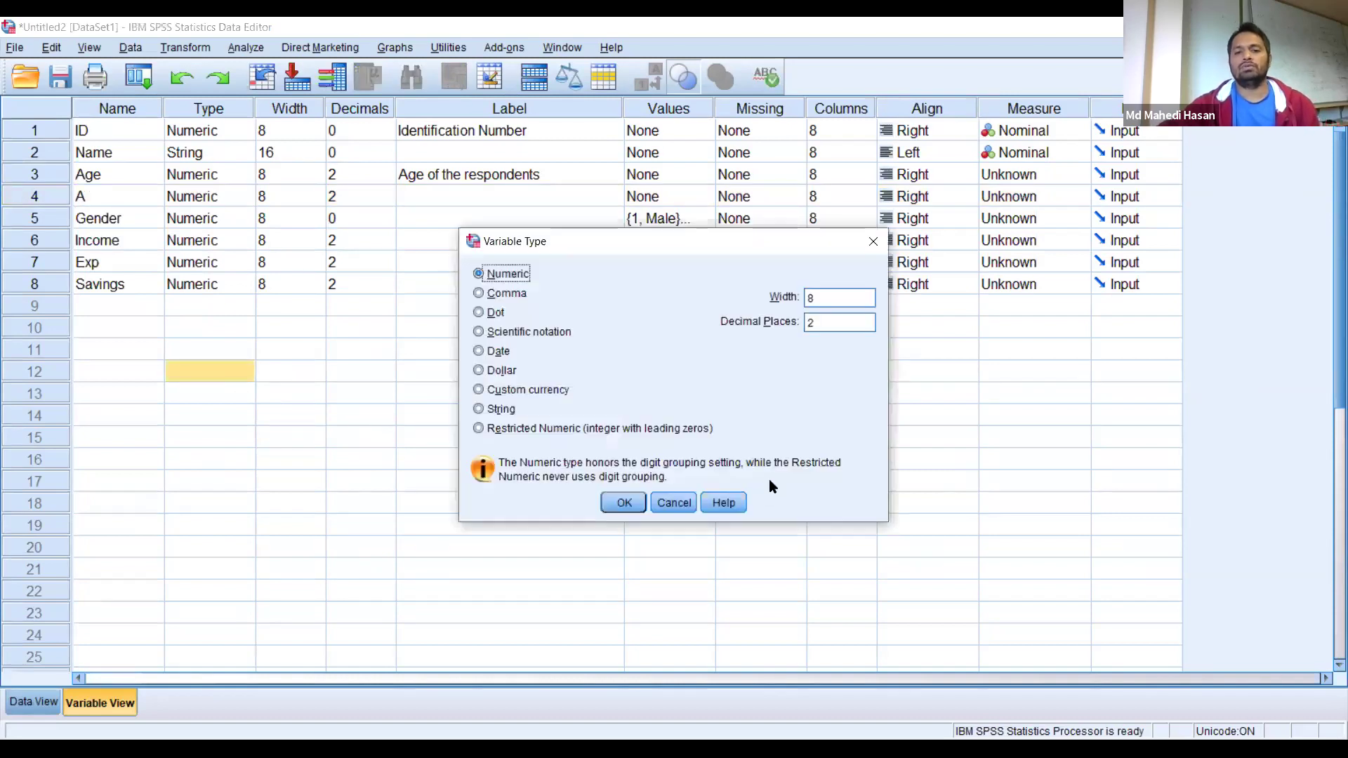
{"action": "left_click", "coordinate": [674, 503]}
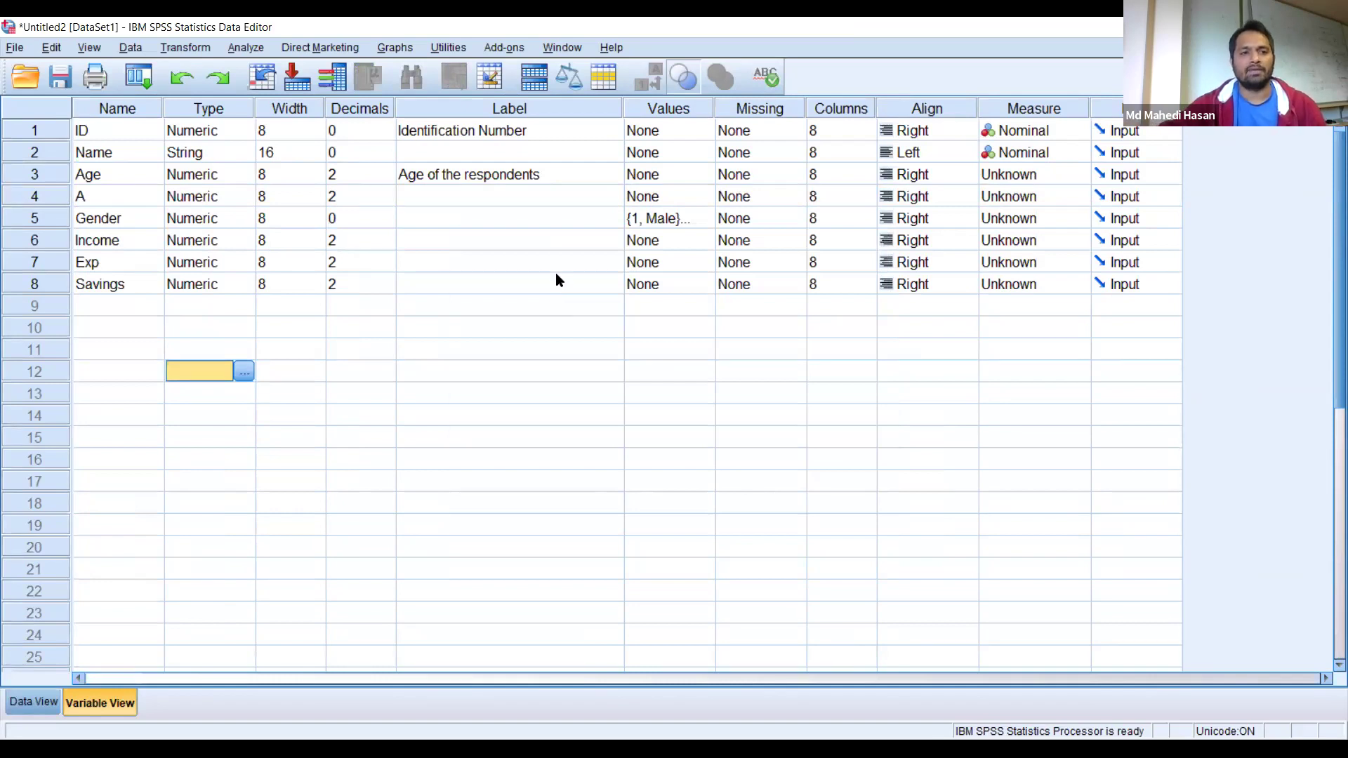
{"action": "left_click", "coordinate": [50, 48]}
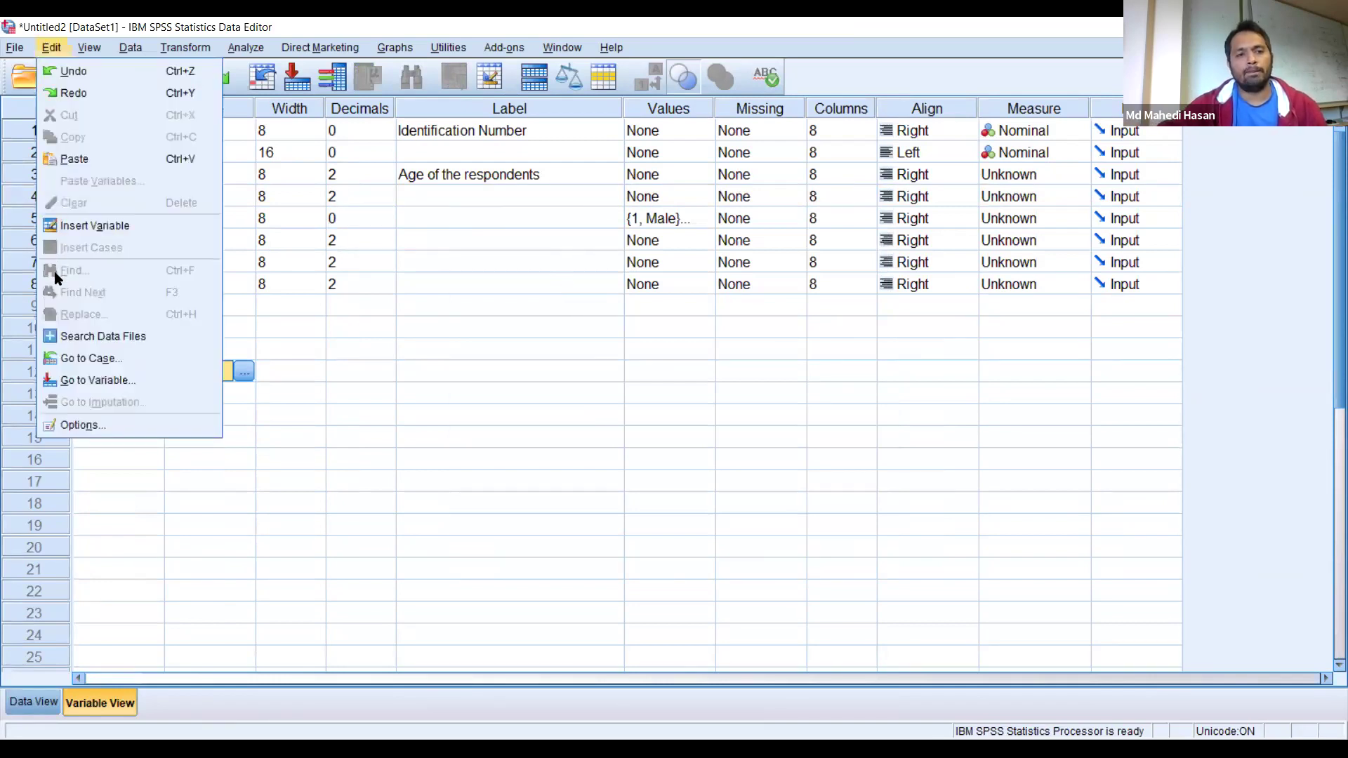
{"action": "left_click", "coordinate": [156, 548]}
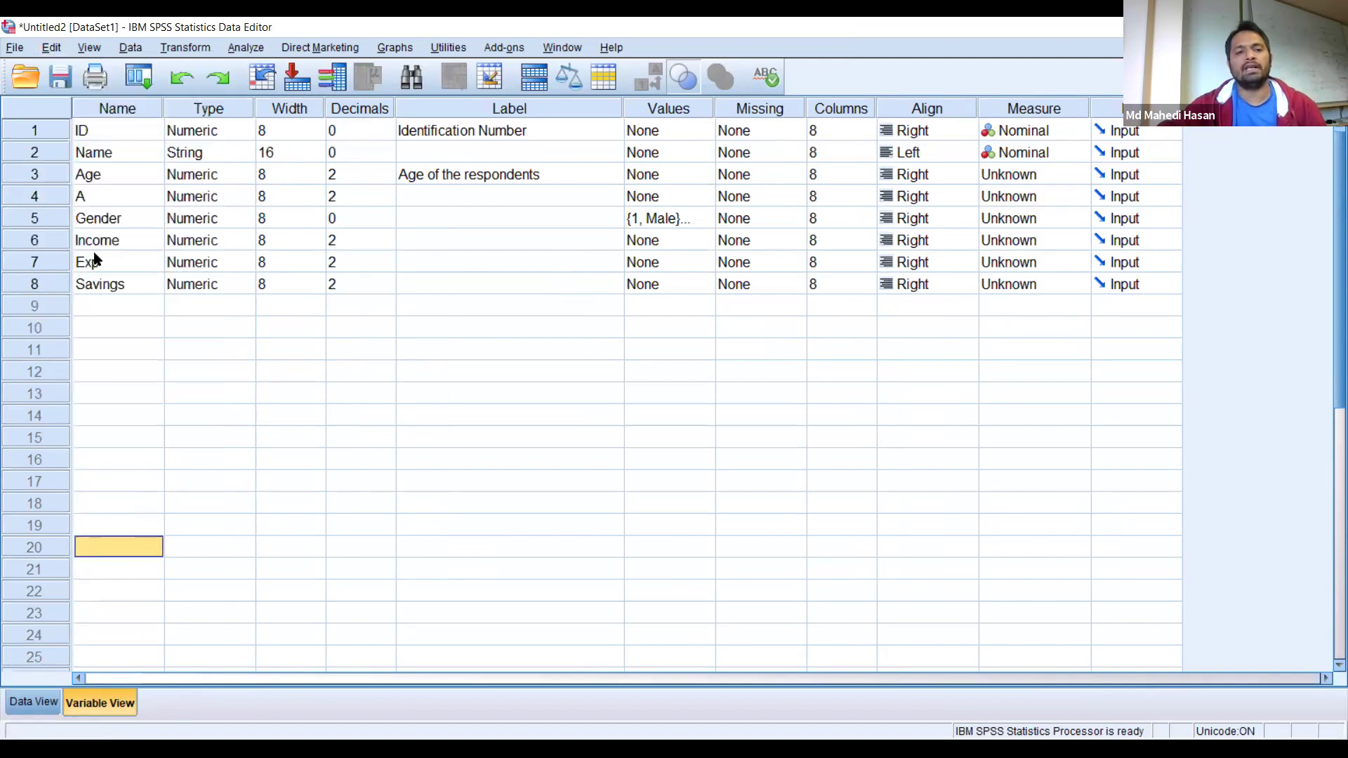
{"action": "left_click", "coordinate": [90, 49]}
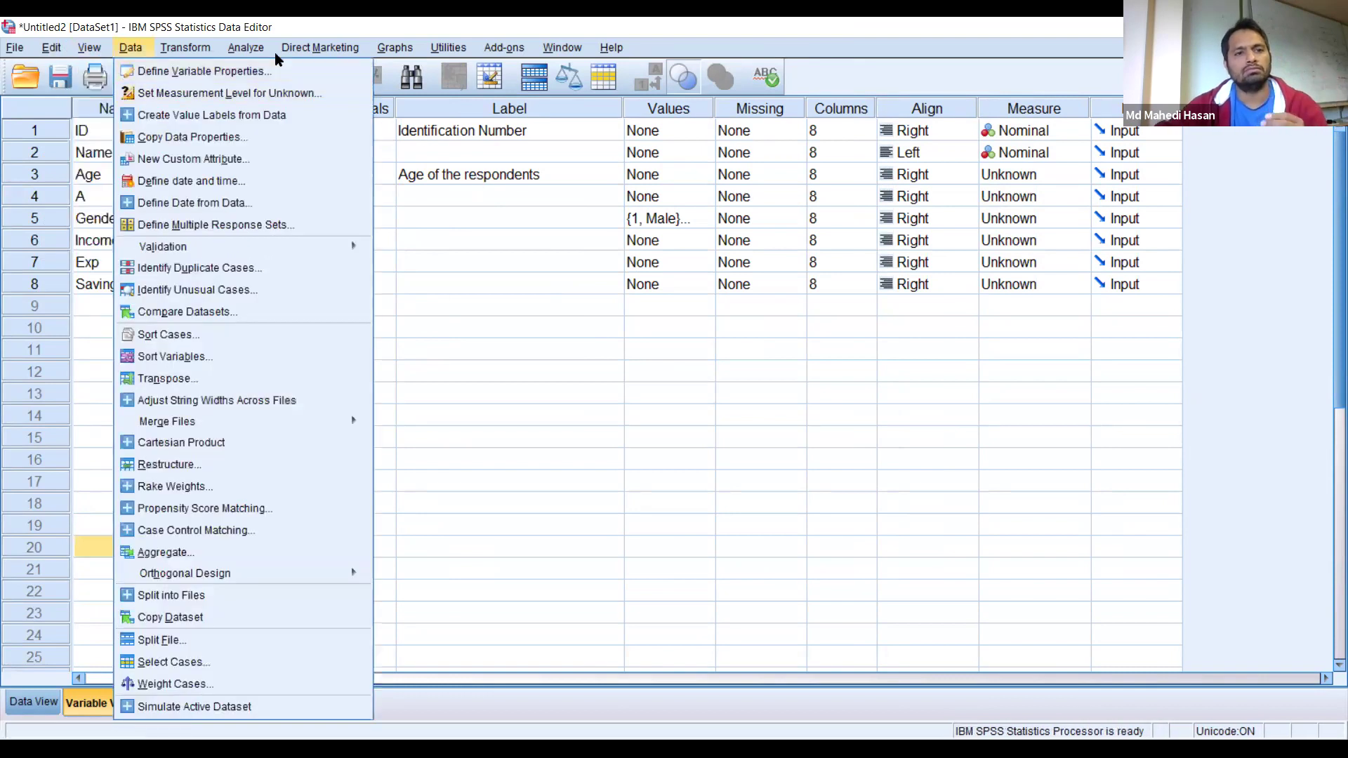
Examine the available data management, transformation, analysis and graphing commands, including Merge Files, Reports and the Legacy Dialogs chart types.
{"action": "mouse_move", "coordinate": [129, 51]}
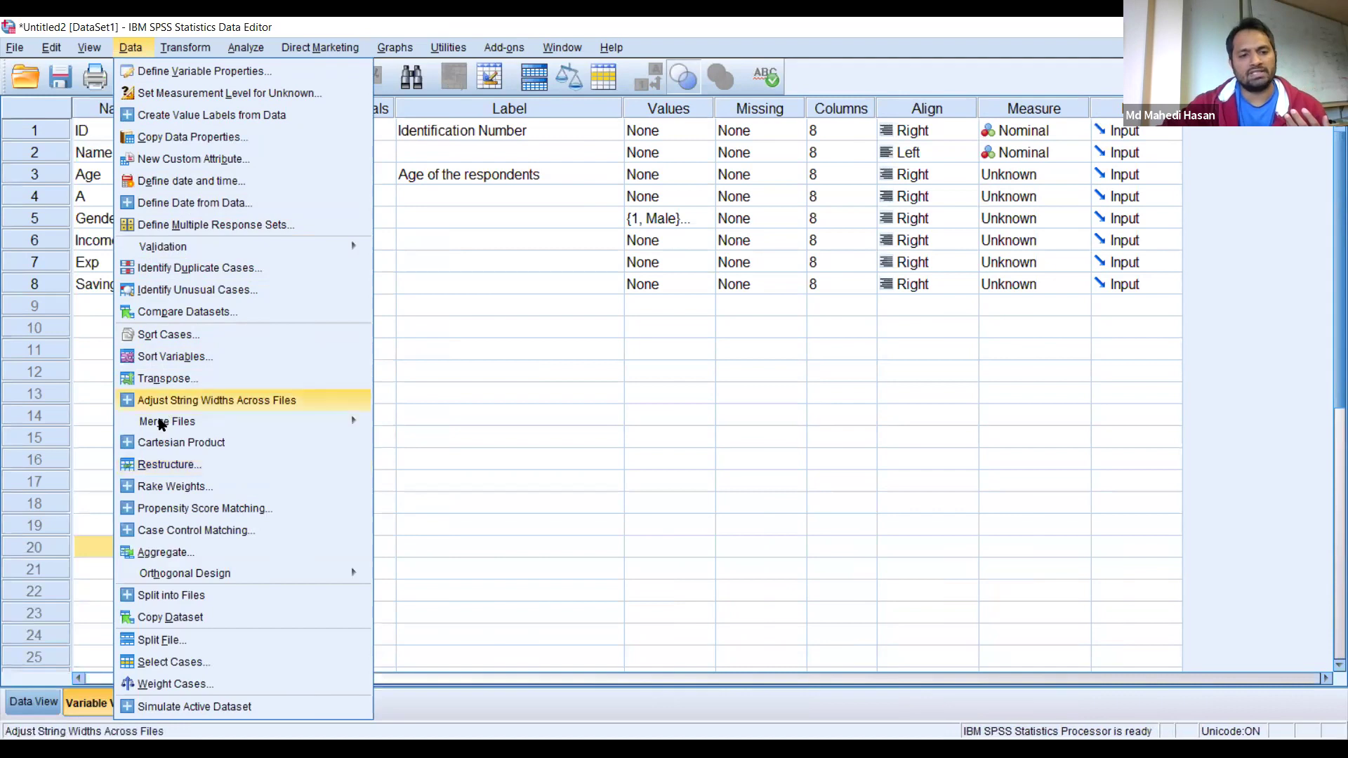
{"action": "mouse_move", "coordinate": [158, 428]}
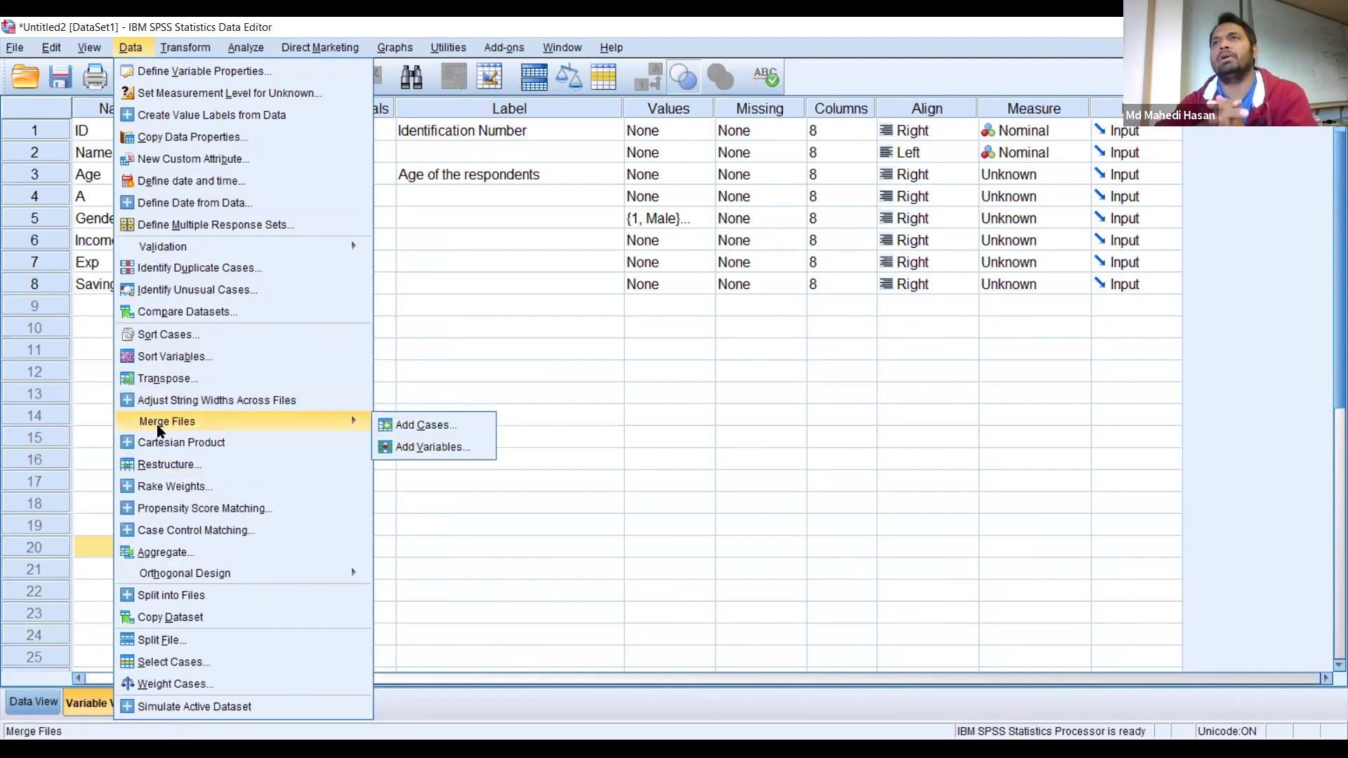
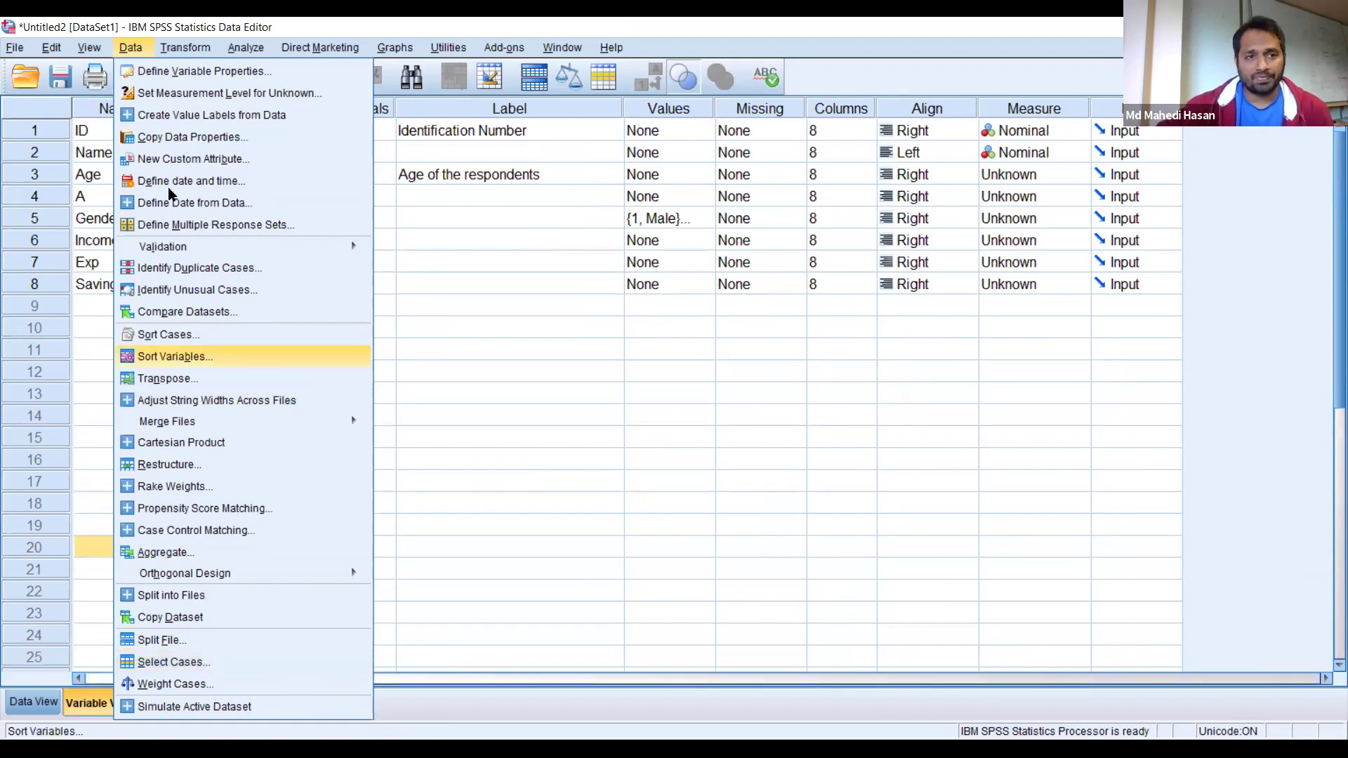
{"action": "mouse_move", "coordinate": [186, 49]}
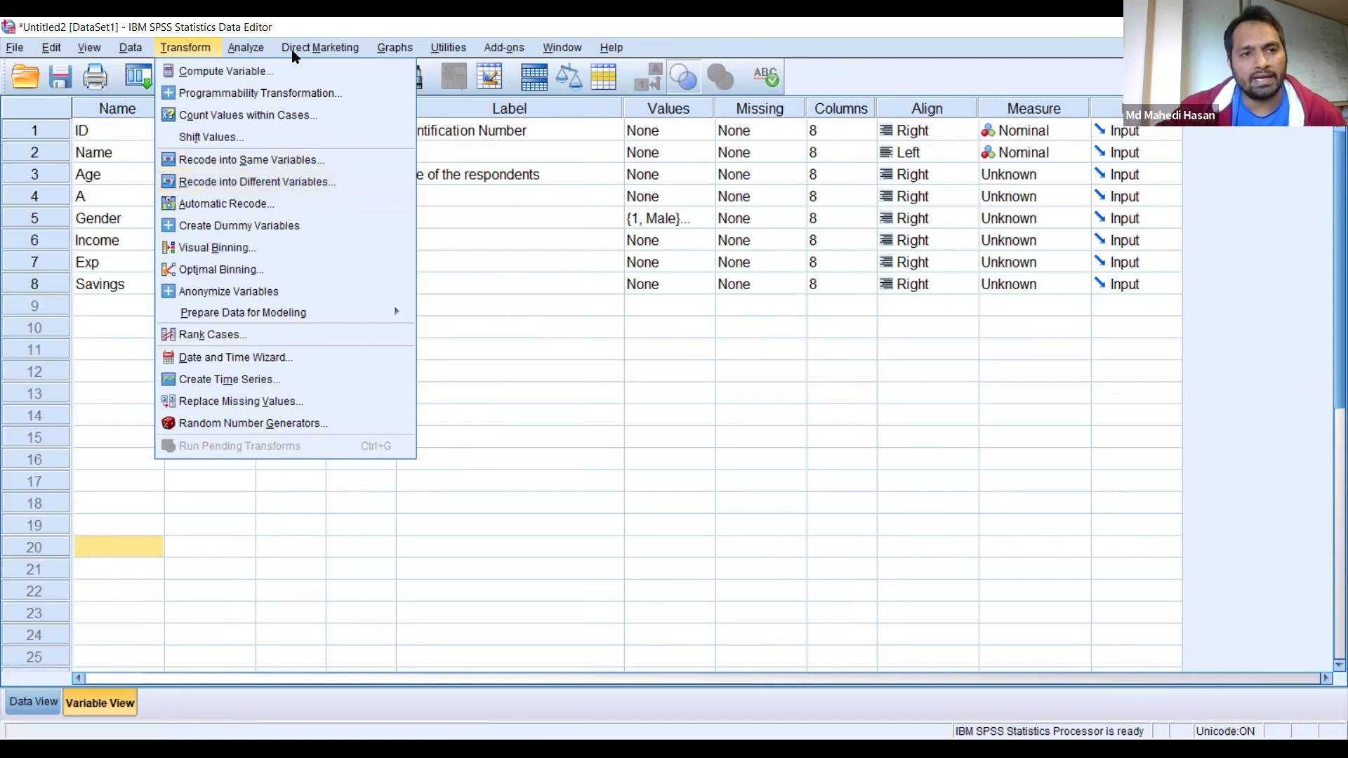
{"action": "left_click", "coordinate": [260, 51]}
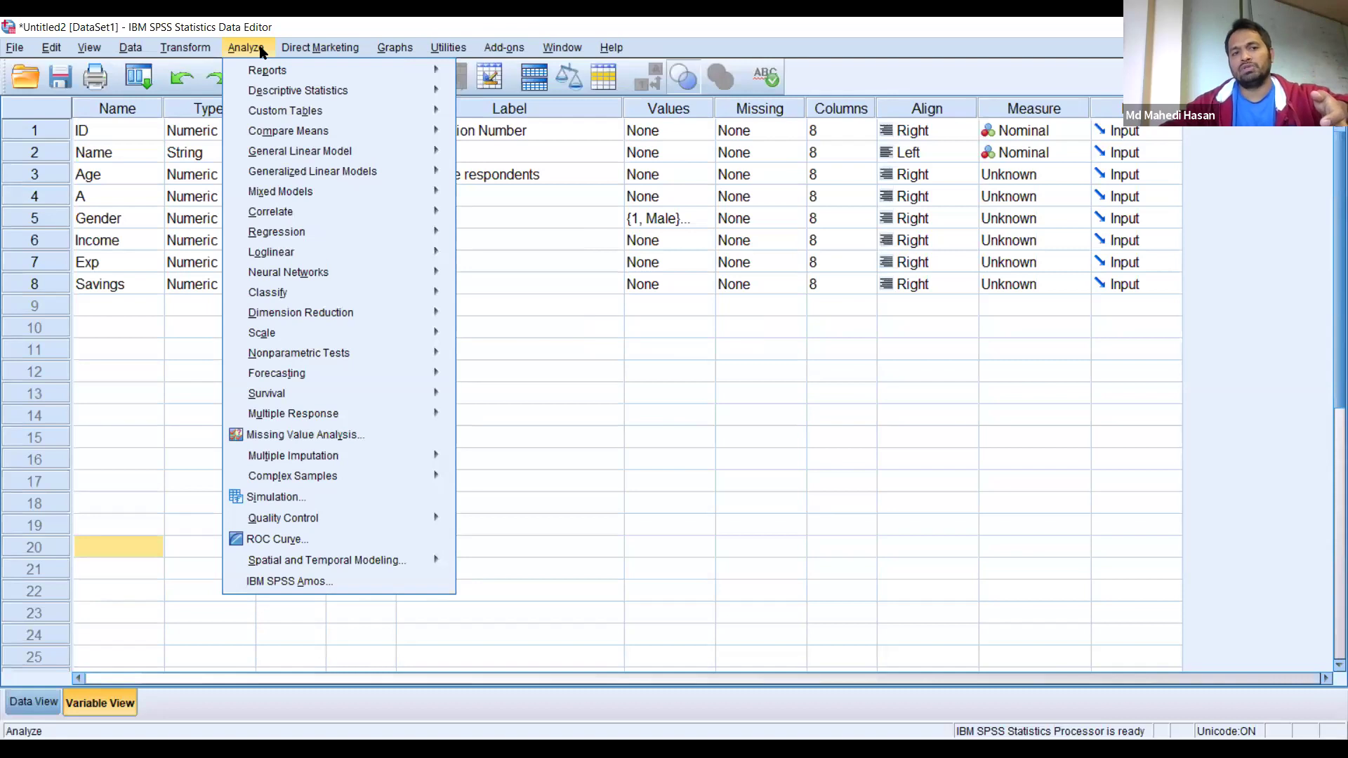
{"action": "mouse_move", "coordinate": [267, 73]}
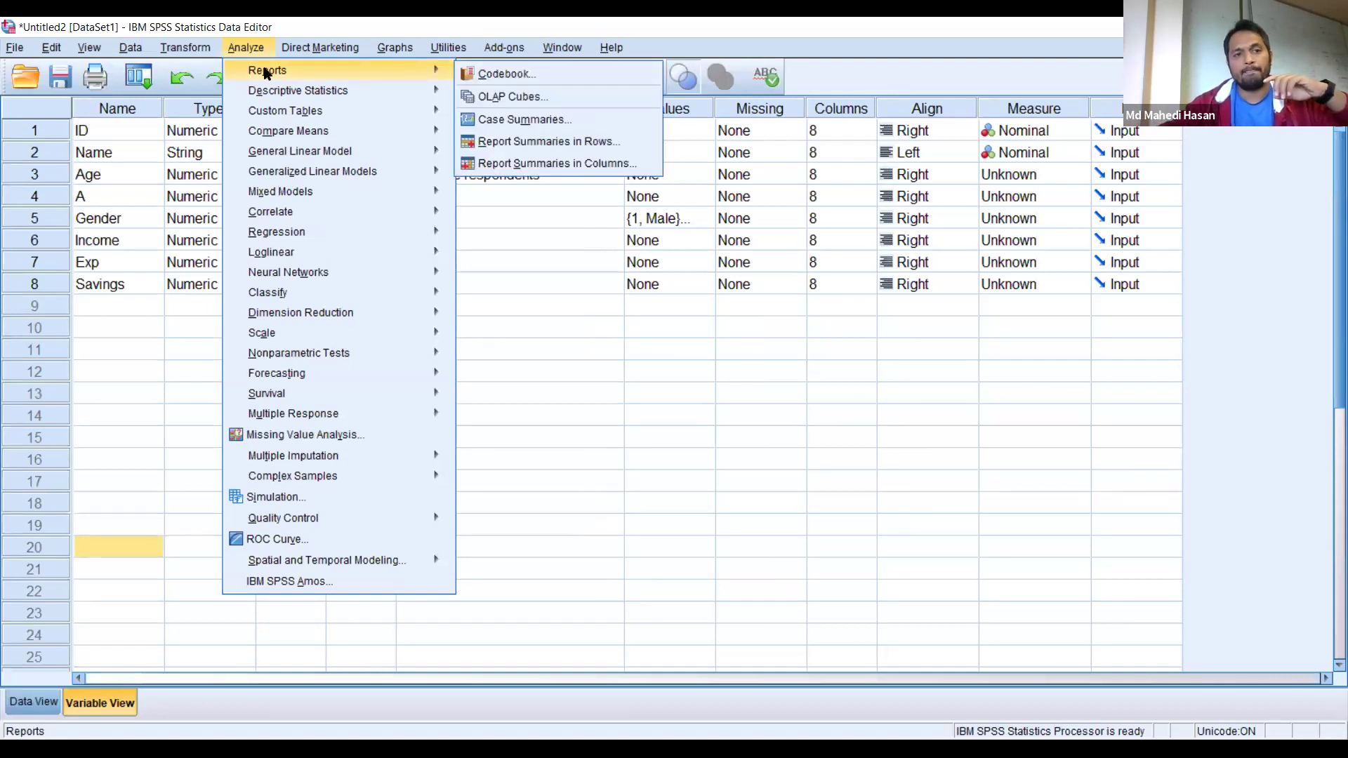
{"action": "mouse_move", "coordinate": [294, 96]}
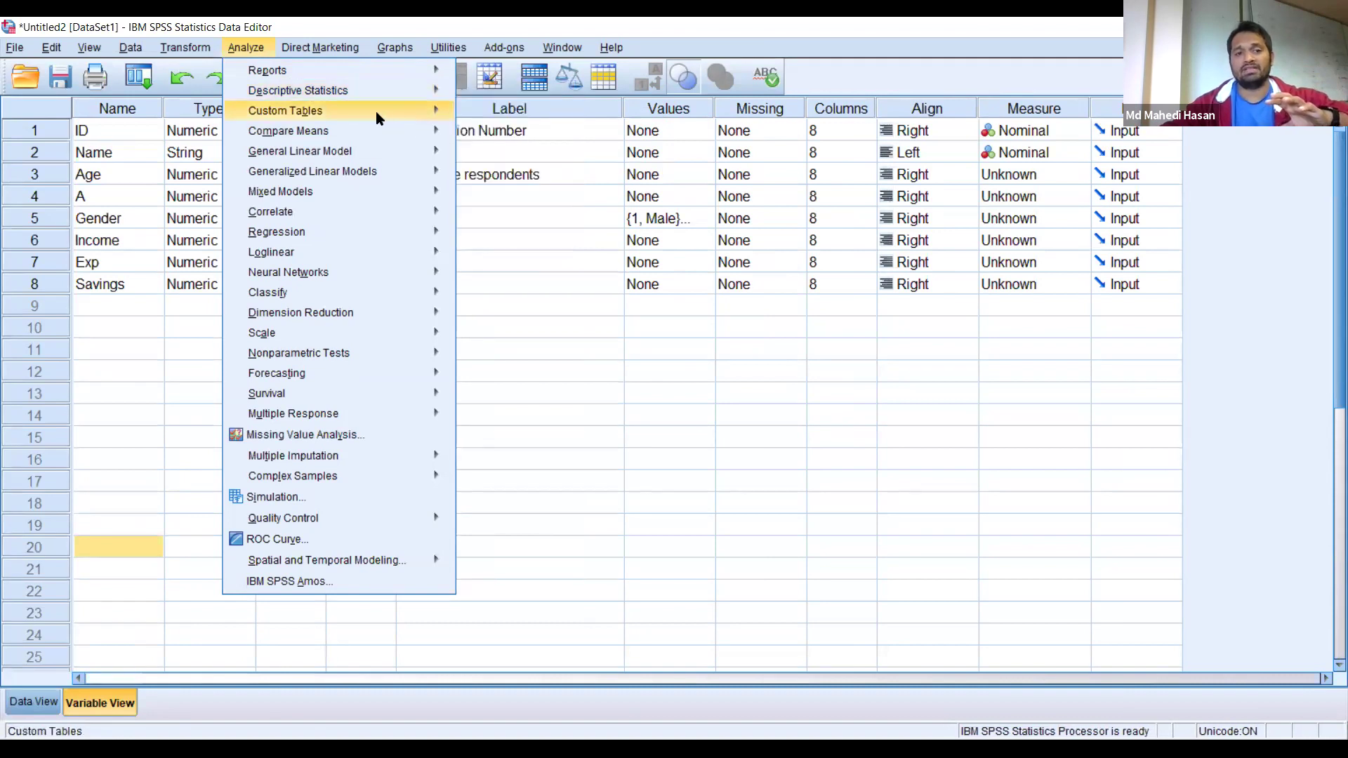
{"action": "mouse_move", "coordinate": [364, 119]}
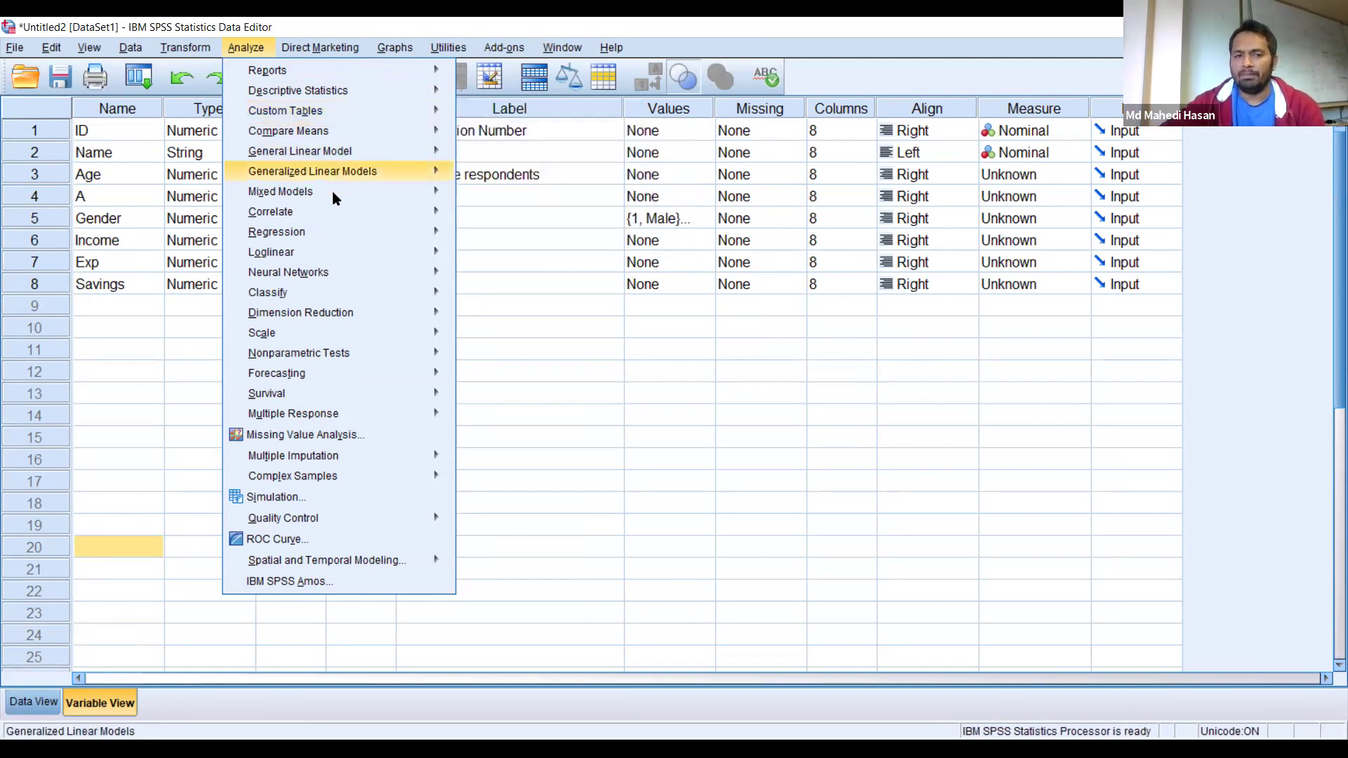
{"action": "mouse_move", "coordinate": [332, 228]}
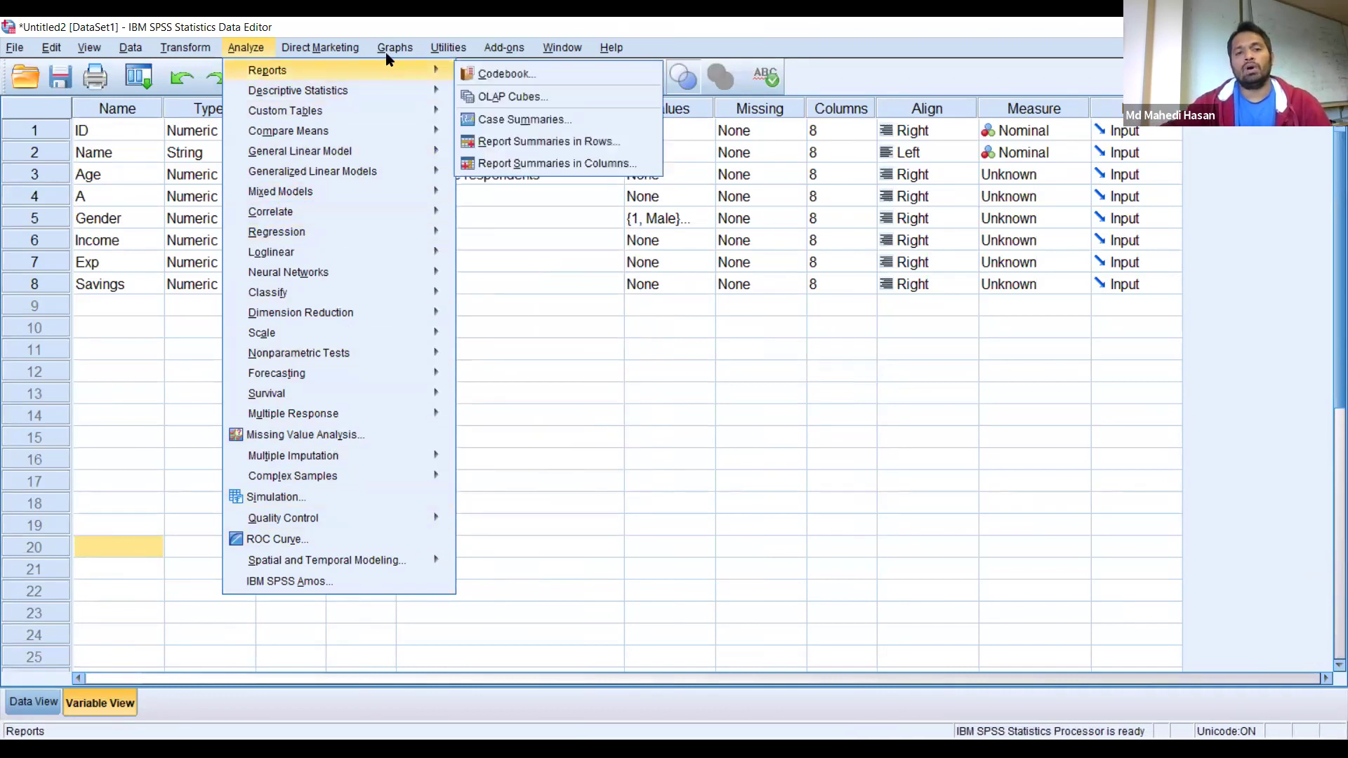
{"action": "mouse_move", "coordinate": [396, 49]}
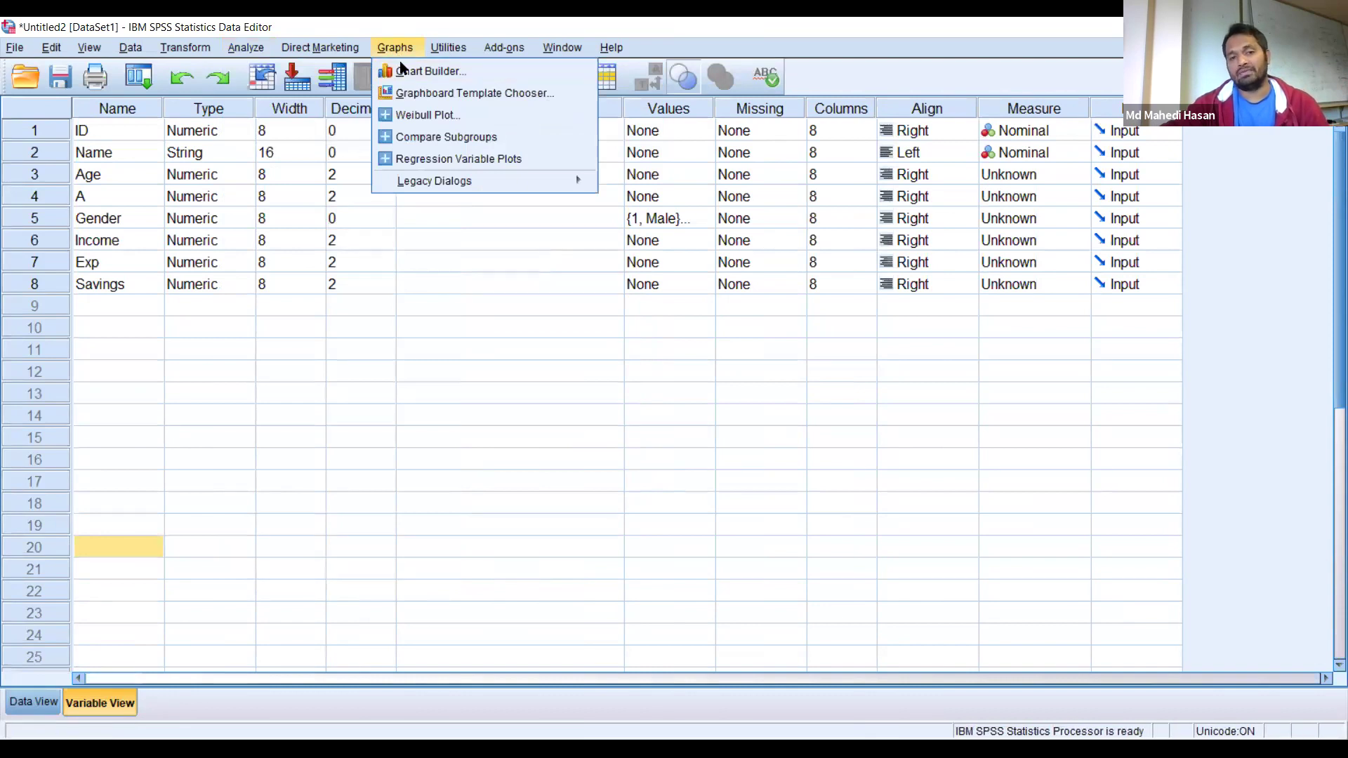
{"action": "mouse_move", "coordinate": [446, 186]}
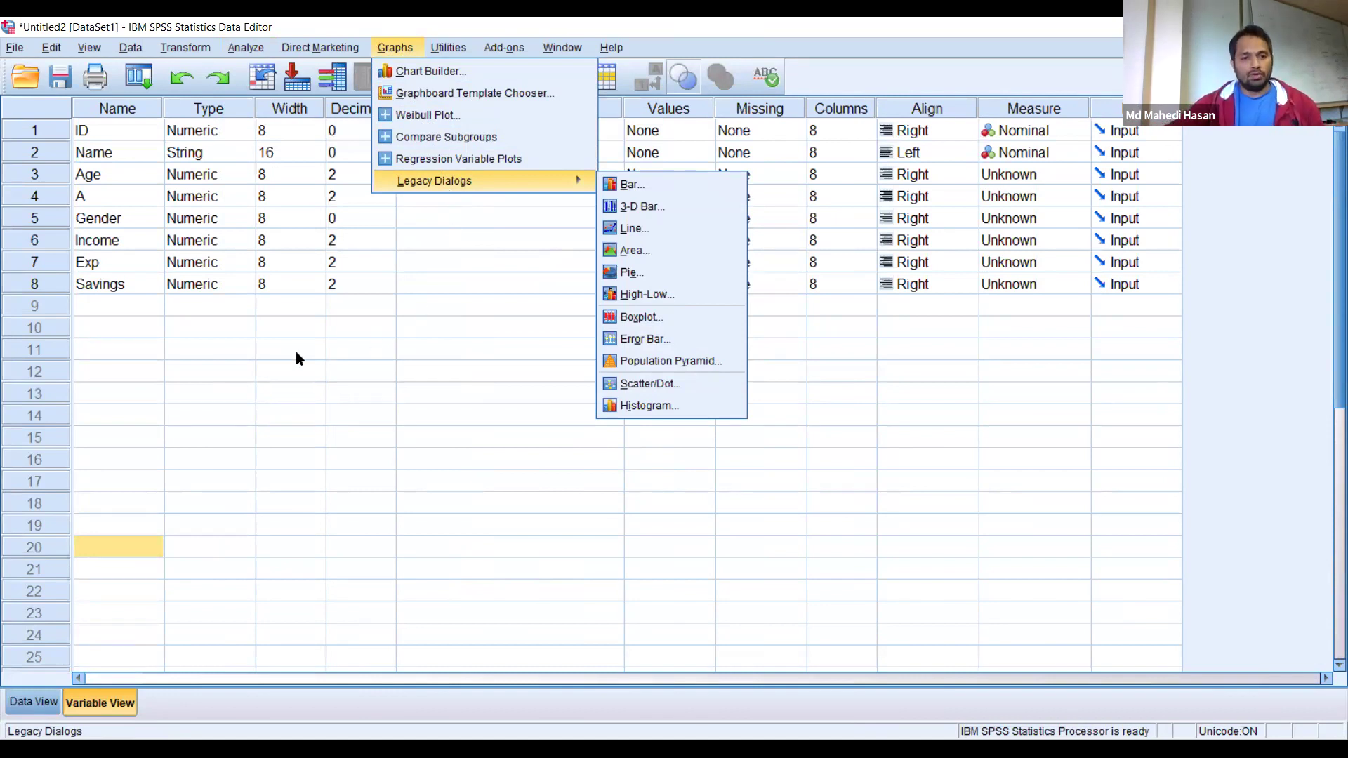
{"action": "key", "text": "Left"}
{"action": "key", "text": "Left"}
{"action": "key", "text": "Left"}
{"action": "key", "text": "Left"}
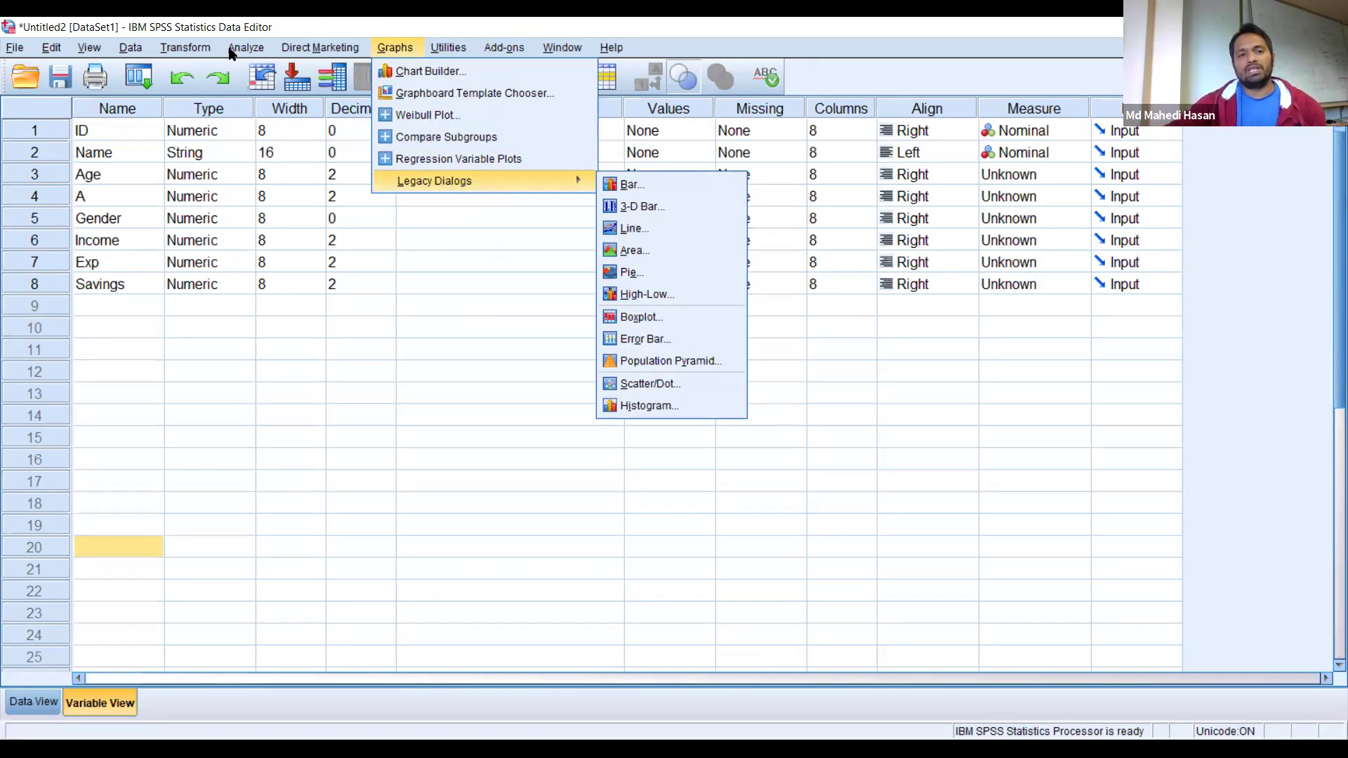
{"action": "left_click", "coordinate": [99, 307]}
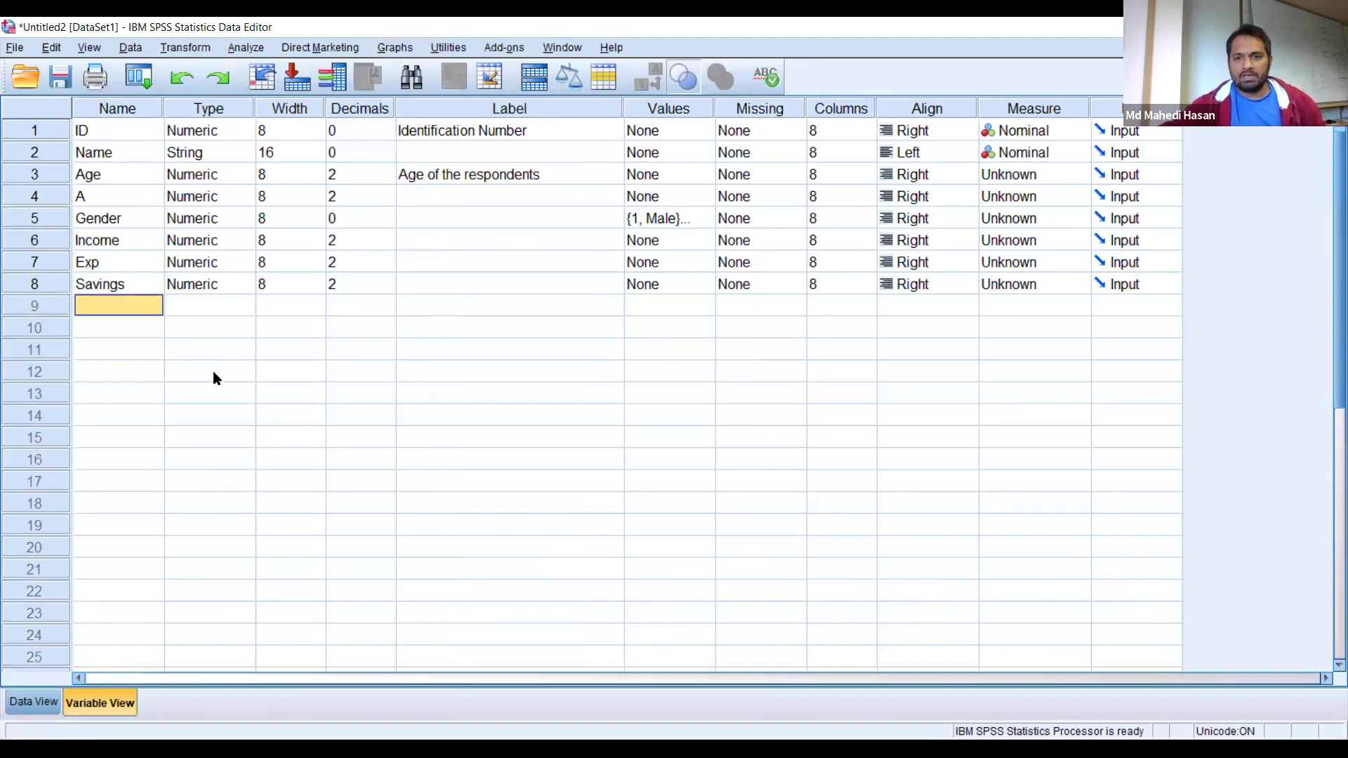
Delete the incomplete sixth case, ID 6, from Data View.
{"action": "left_click", "coordinate": [29, 702]}
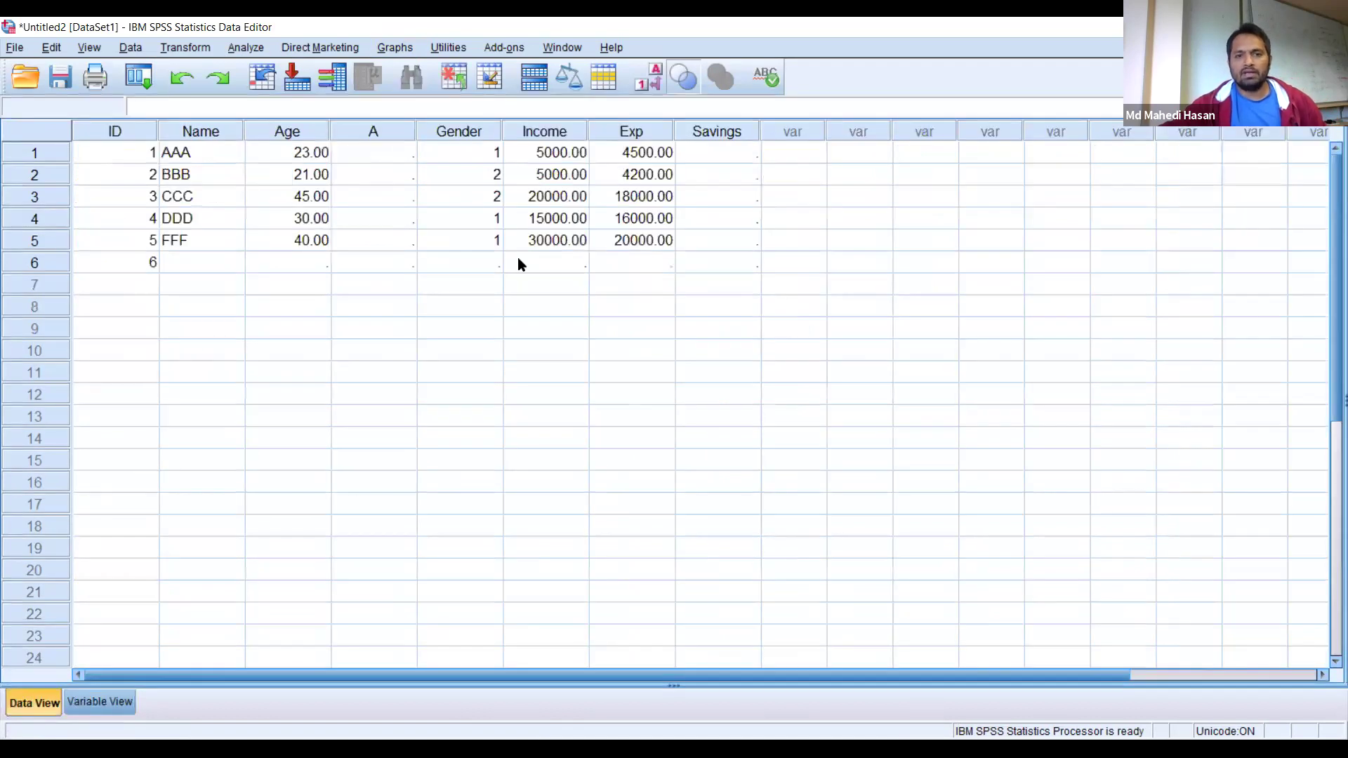
{"action": "left_click", "coordinate": [40, 264]}
{"action": "right_click", "coordinate": [40, 263]}
{"action": "left_click", "coordinate": [83, 343]}
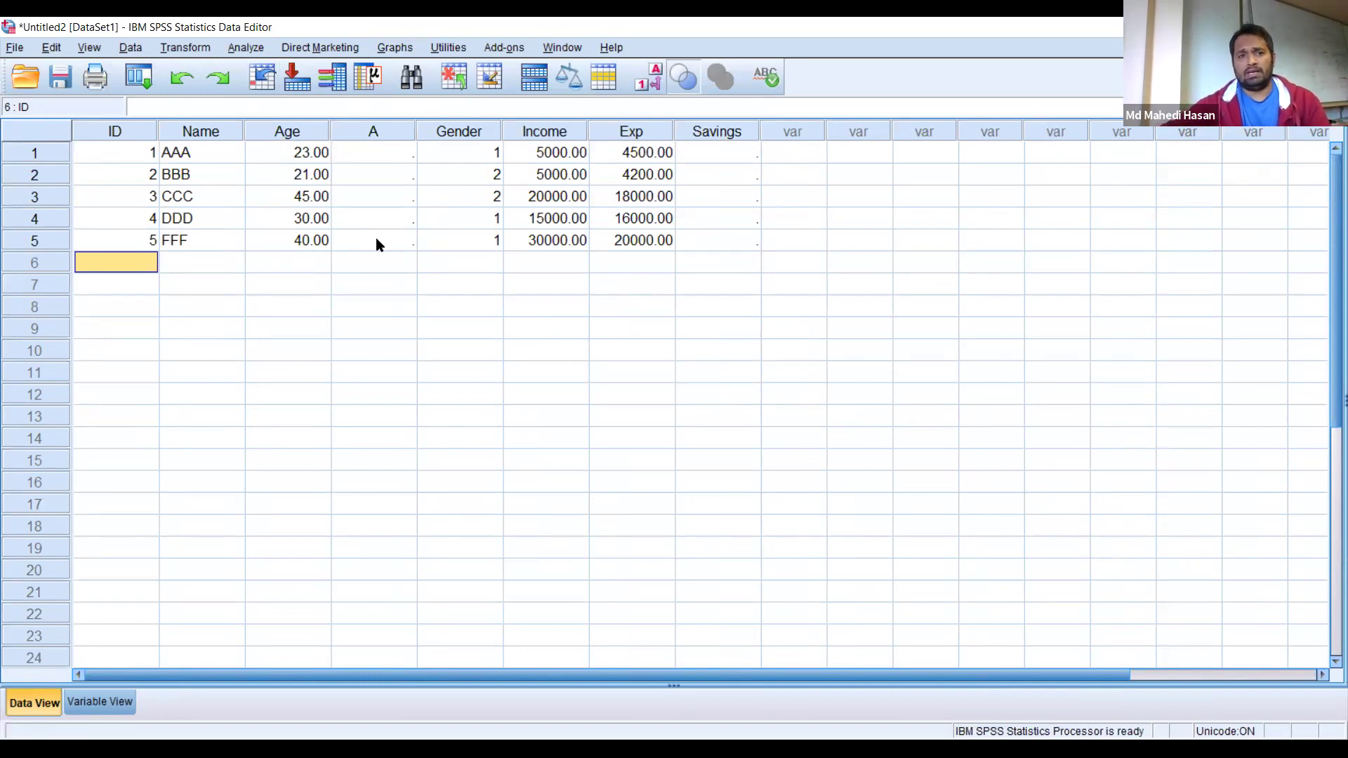
{"action": "left_click", "coordinate": [250, 51]}
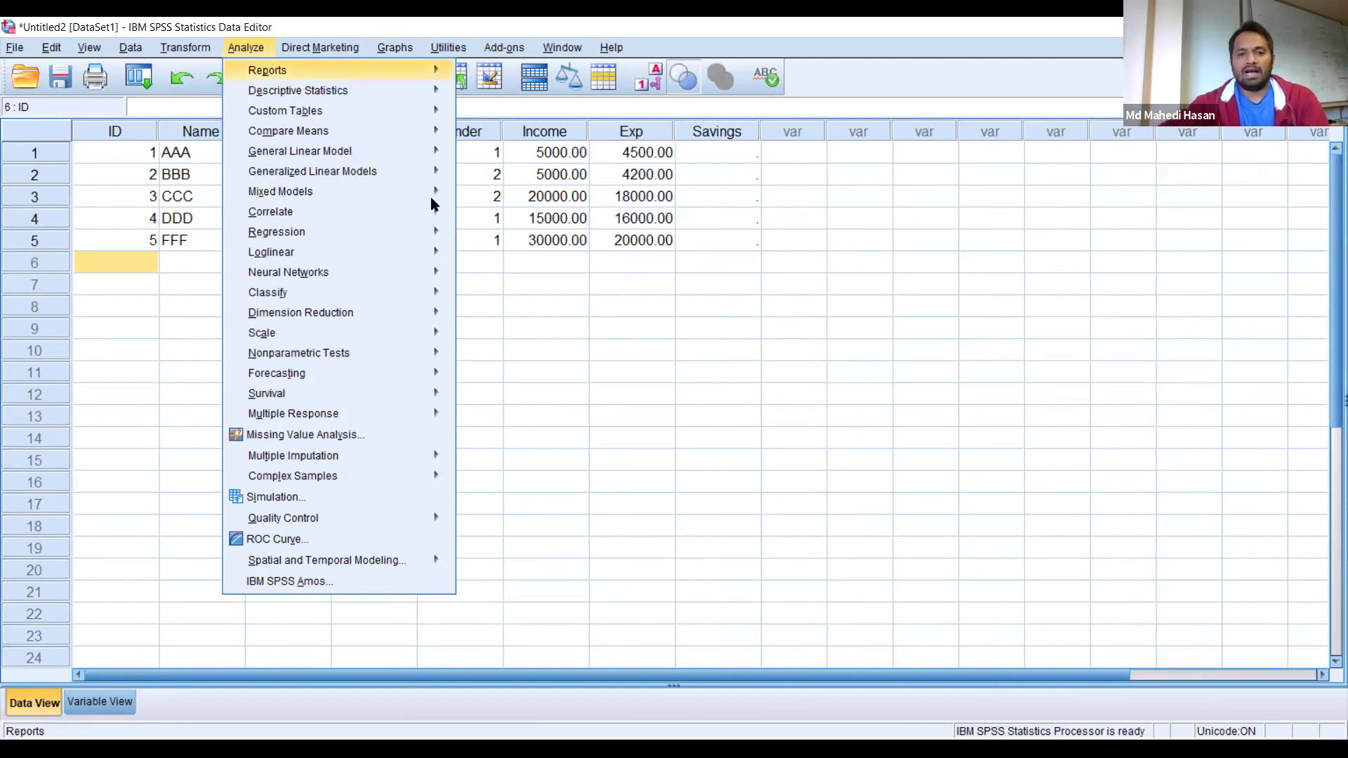
{"action": "left_click", "coordinate": [107, 312]}
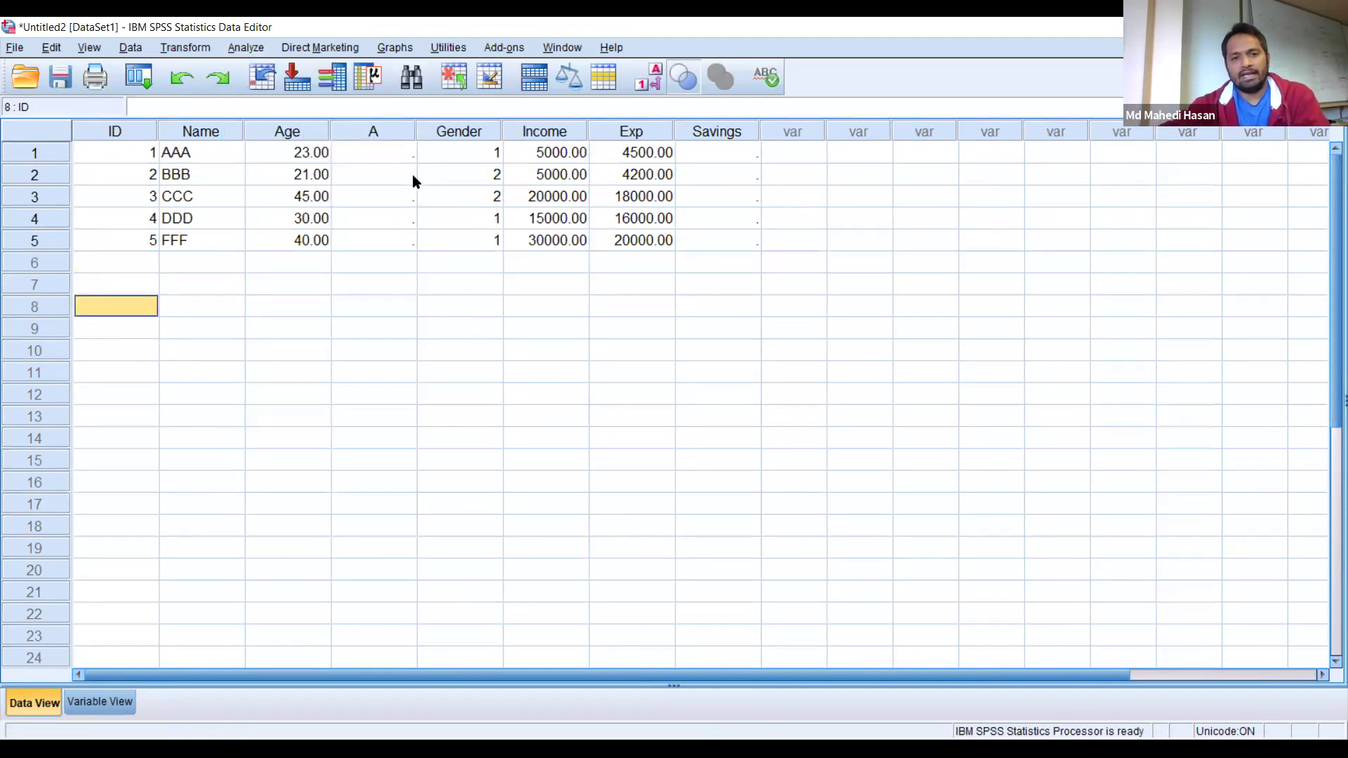
{"action": "left_click", "coordinate": [450, 134]}
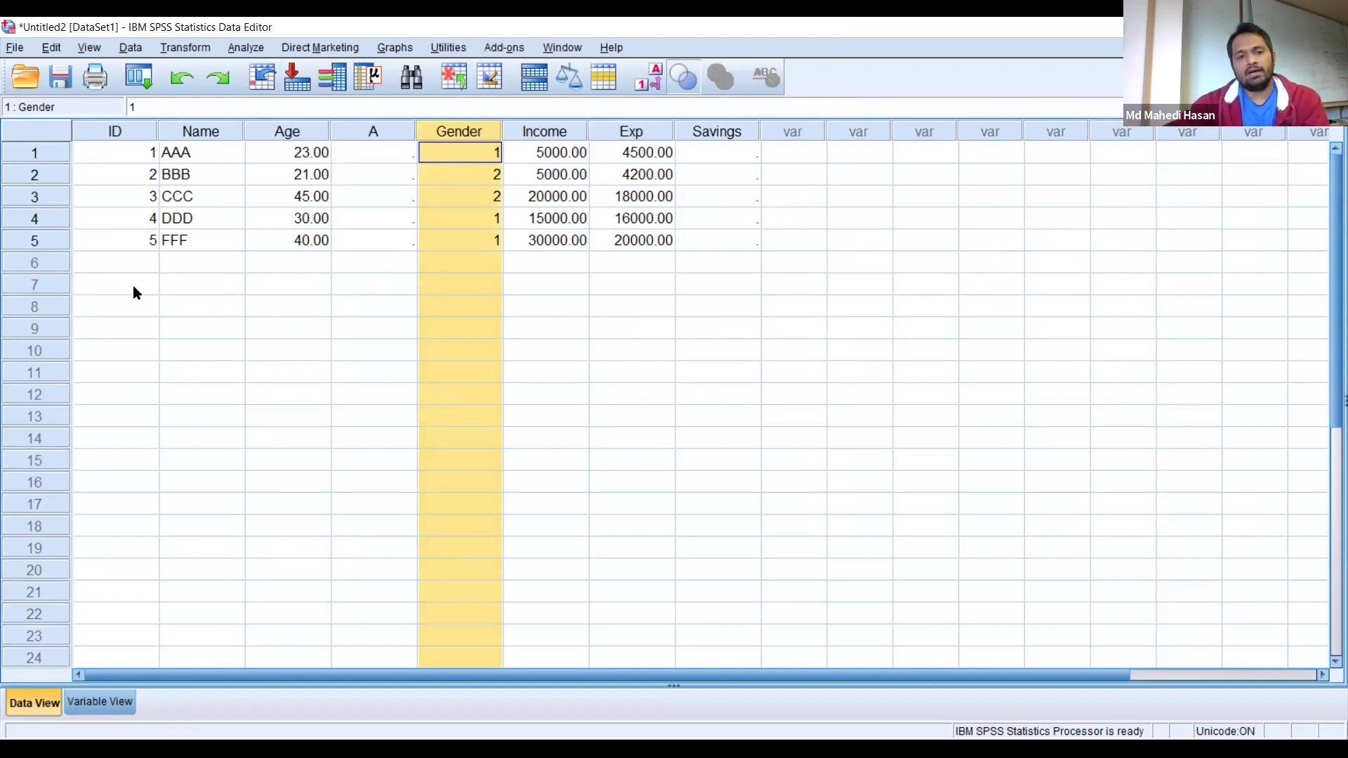
{"action": "left_click", "coordinate": [106, 267]}
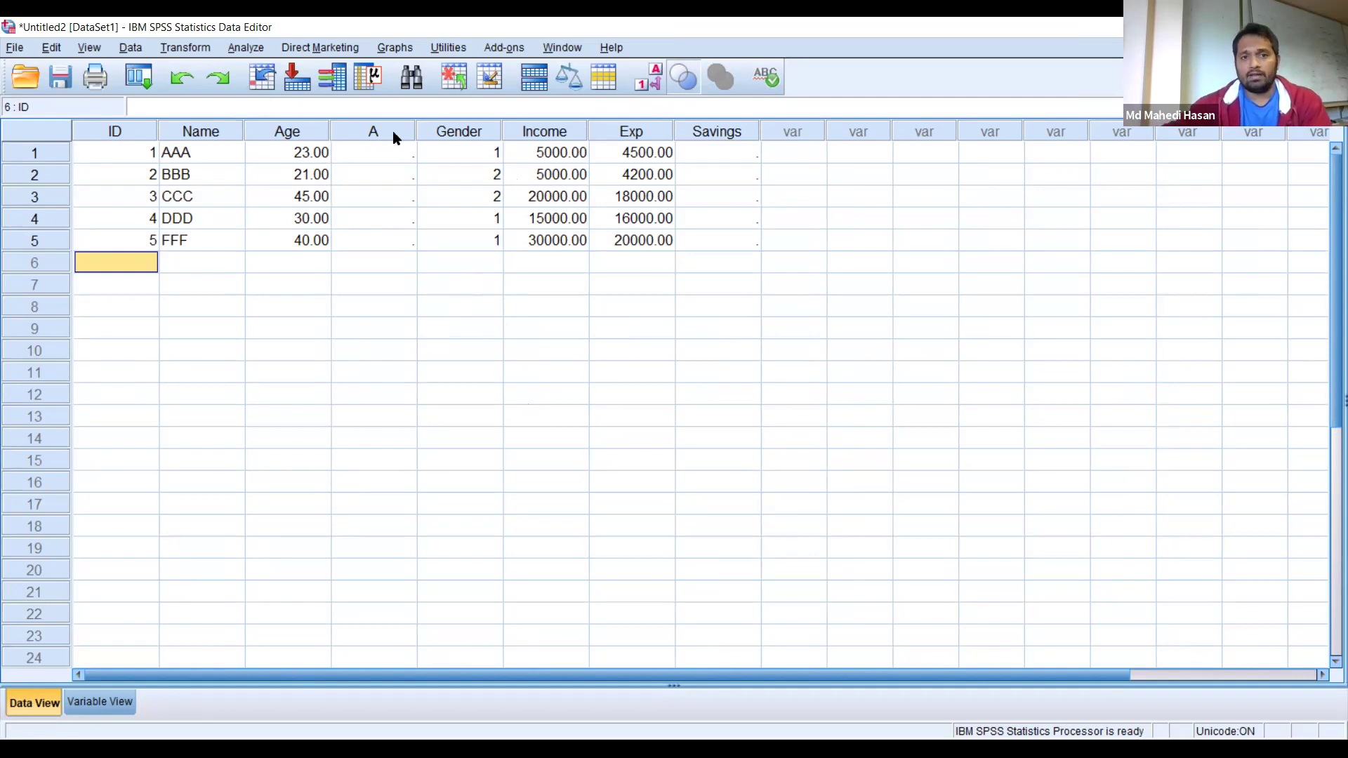
{"action": "left_click", "coordinate": [244, 47]}
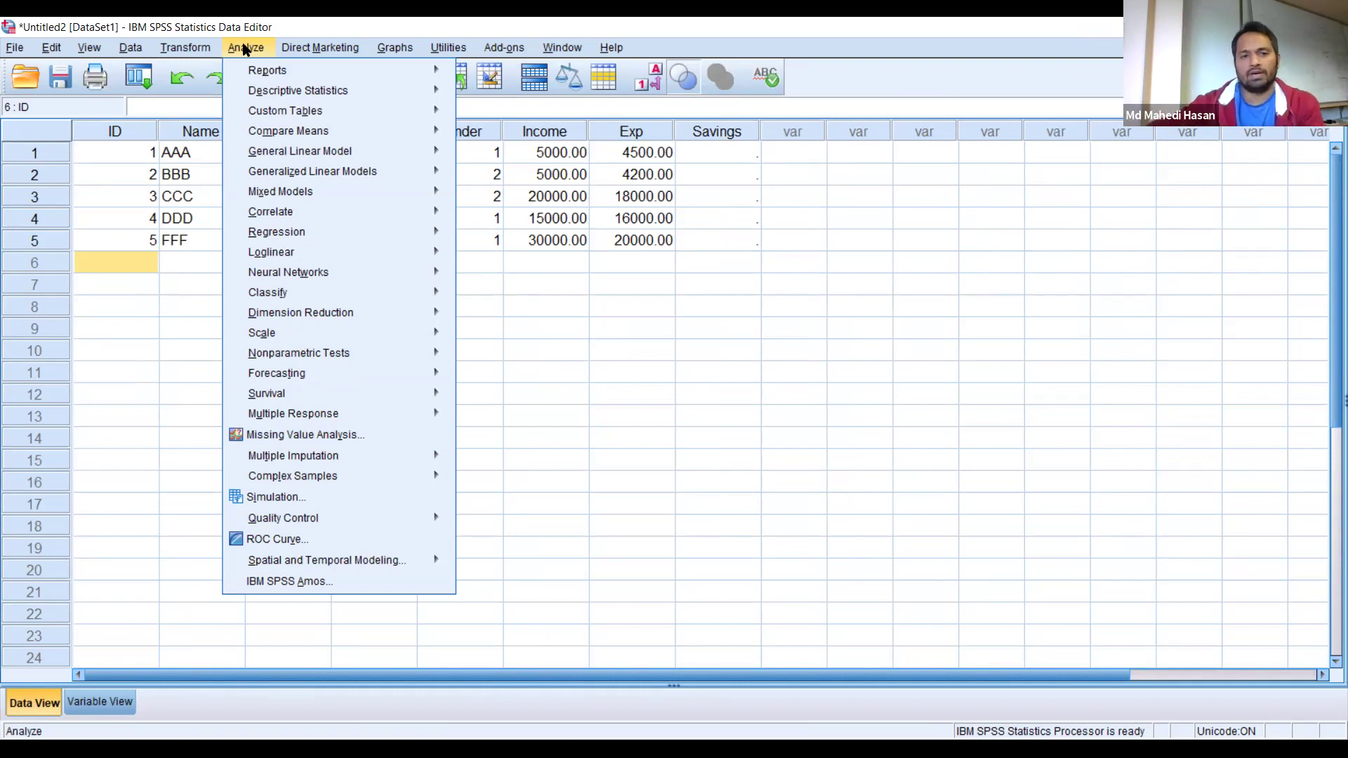
{"action": "mouse_move", "coordinate": [274, 98]}
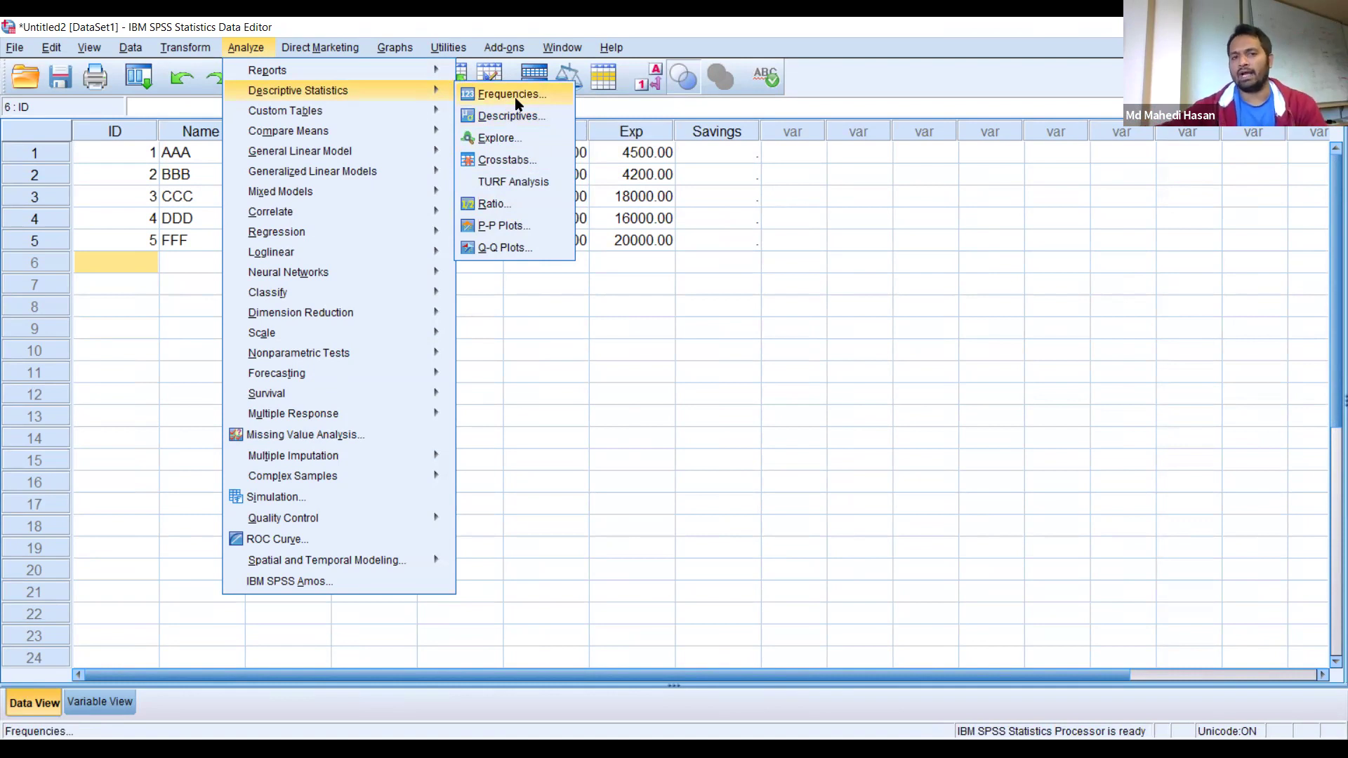
{"action": "left_click", "coordinate": [494, 204]}
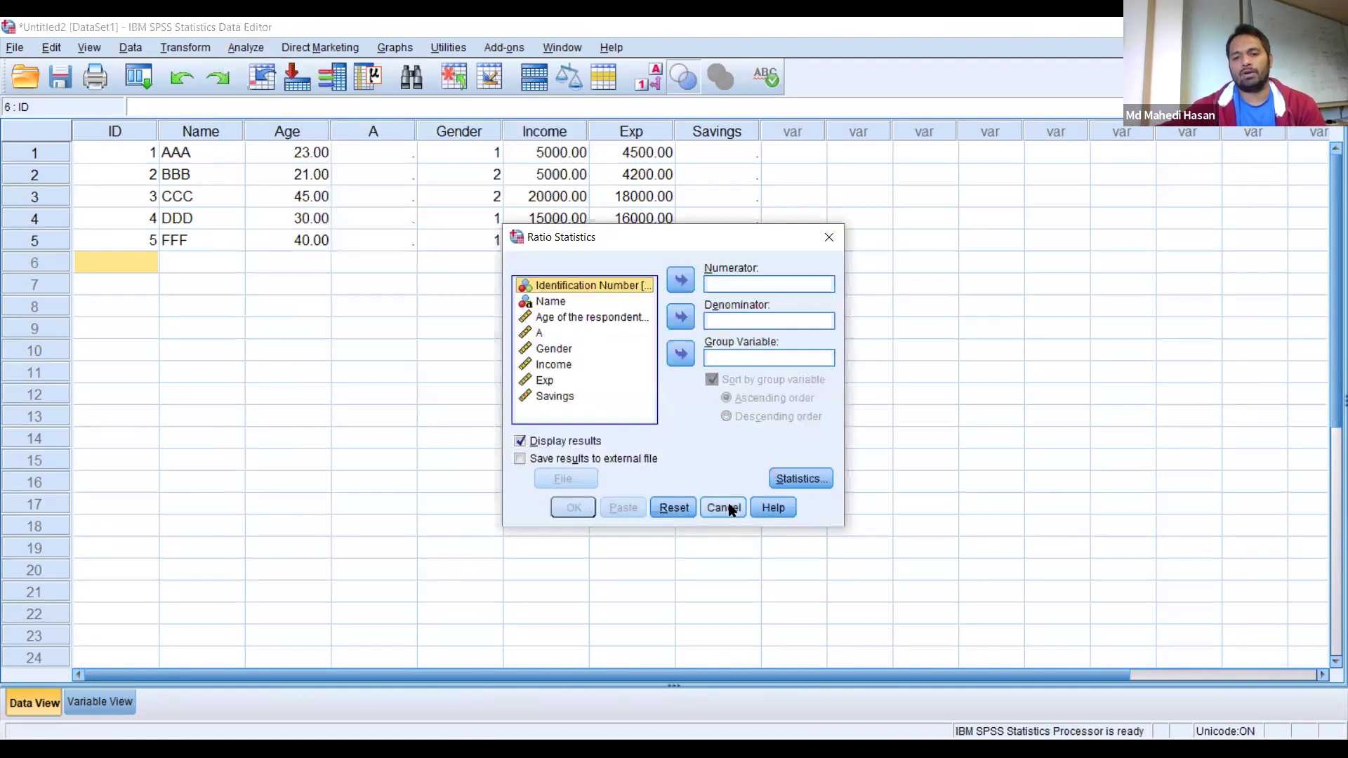
{"action": "left_click", "coordinate": [724, 508]}
Run a Frequencies analysis on the Gender variable with frequency tables displayed.
{"action": "left_click", "coordinate": [246, 48]}
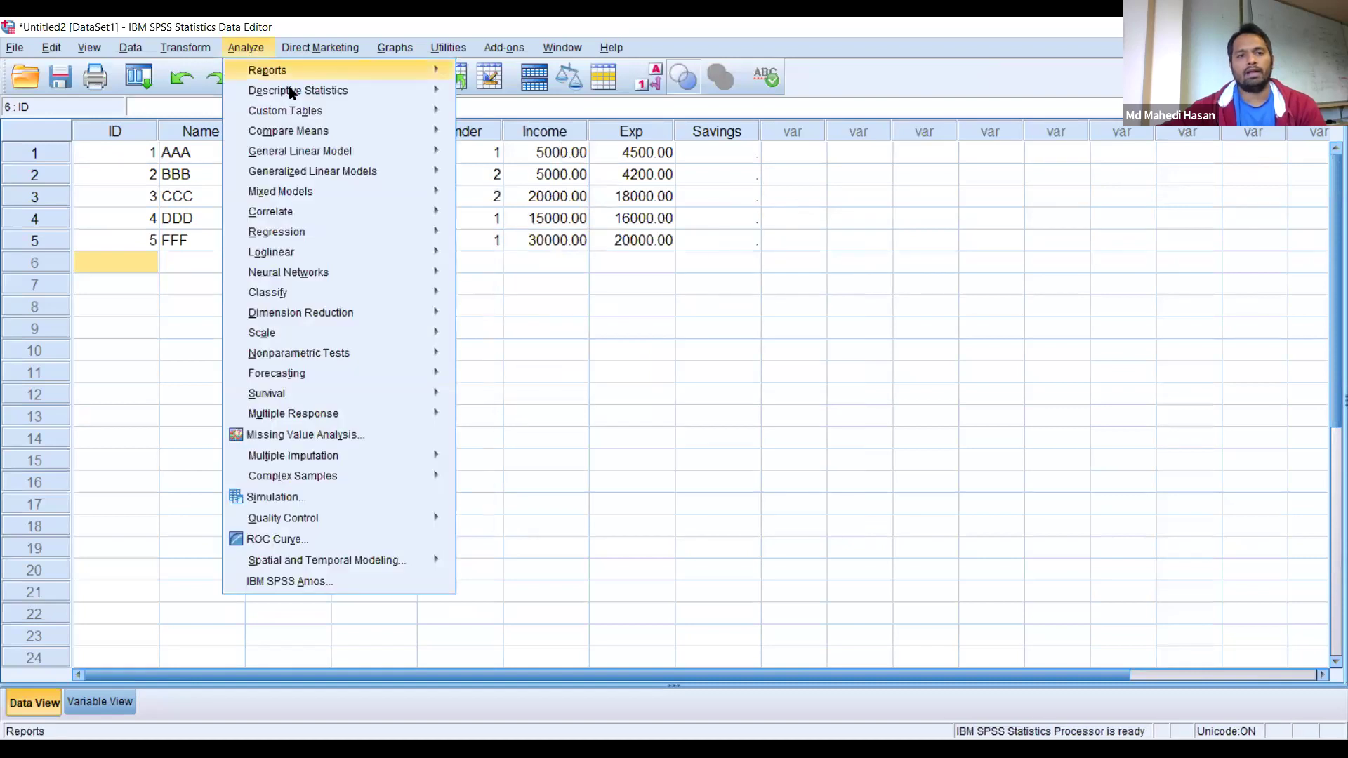
{"action": "left_click", "coordinate": [920, 391]}
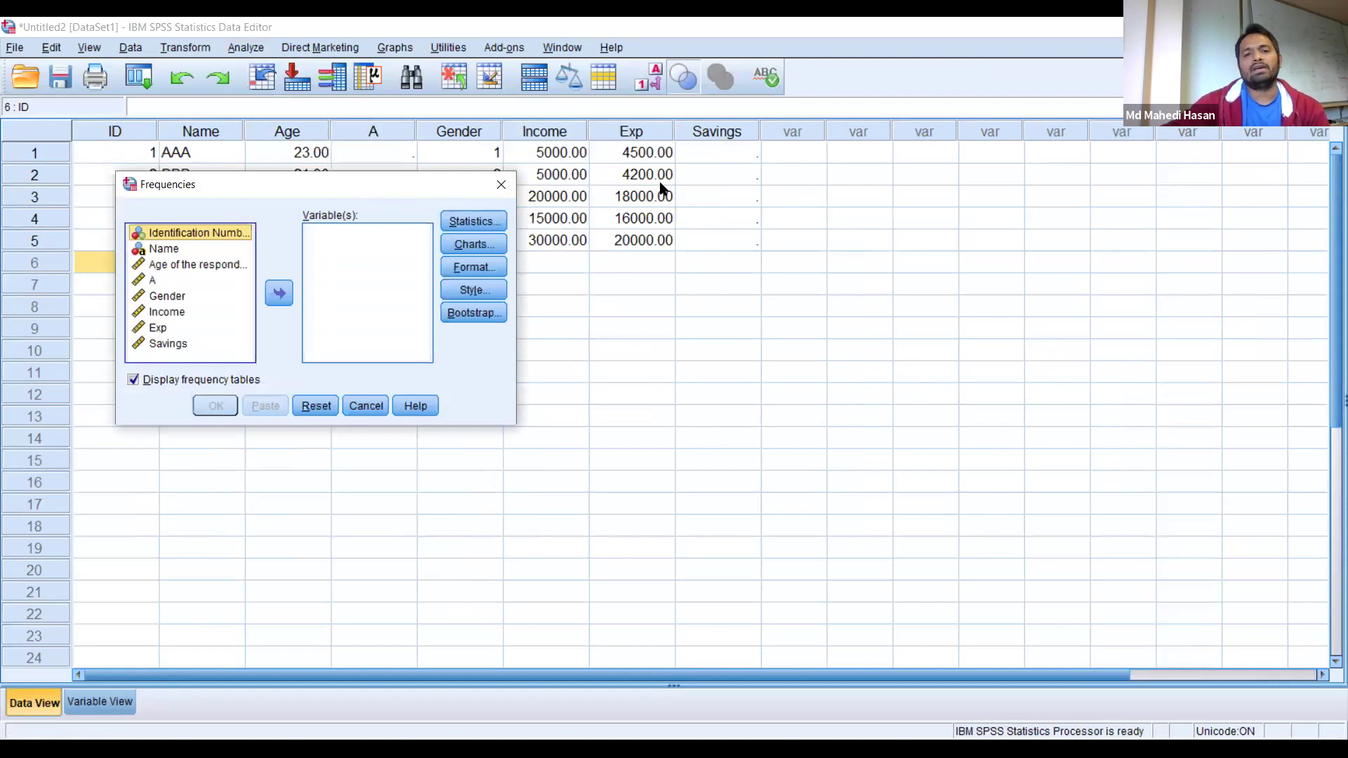
{"action": "left_click_drag", "start_coordinate": [660, 187], "coordinate": [632, 160]}
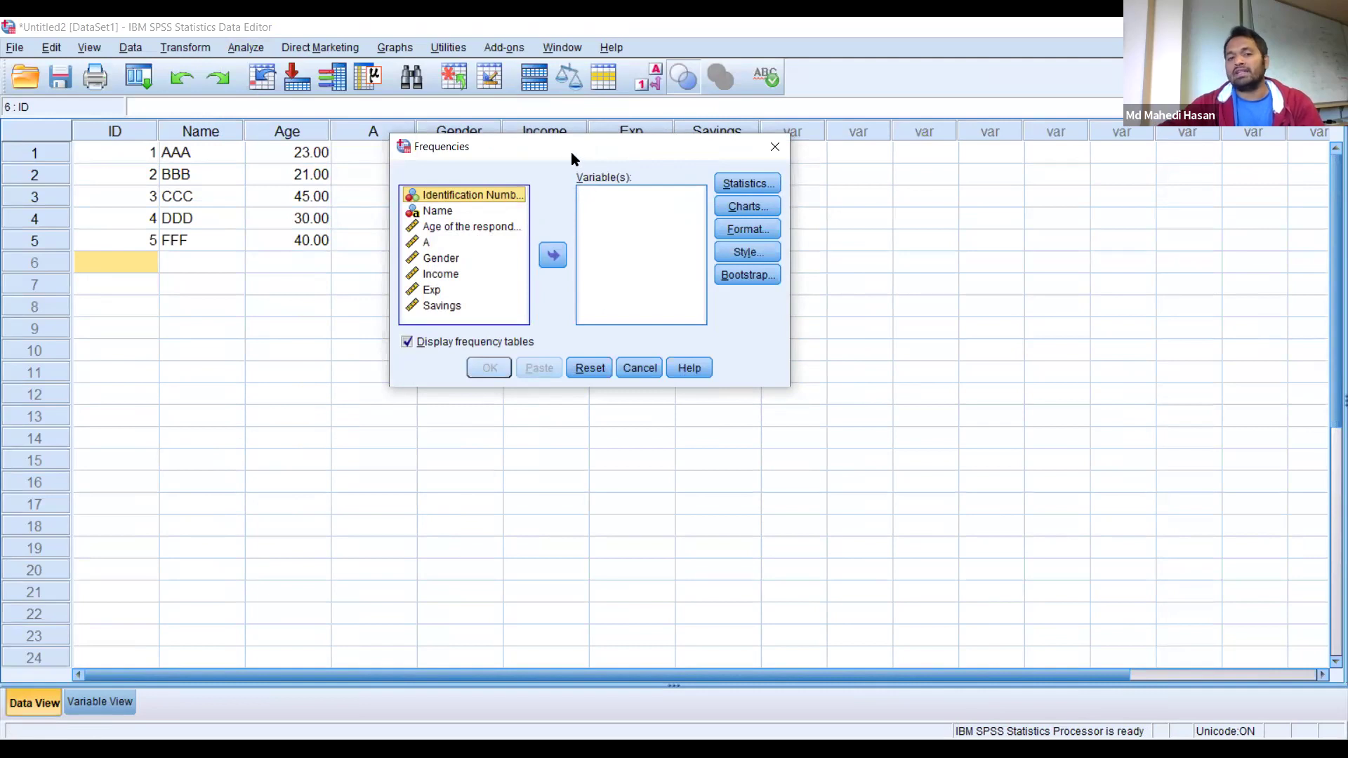
{"action": "left_click_drag", "start_coordinate": [571, 153], "coordinate": [545, 163]}
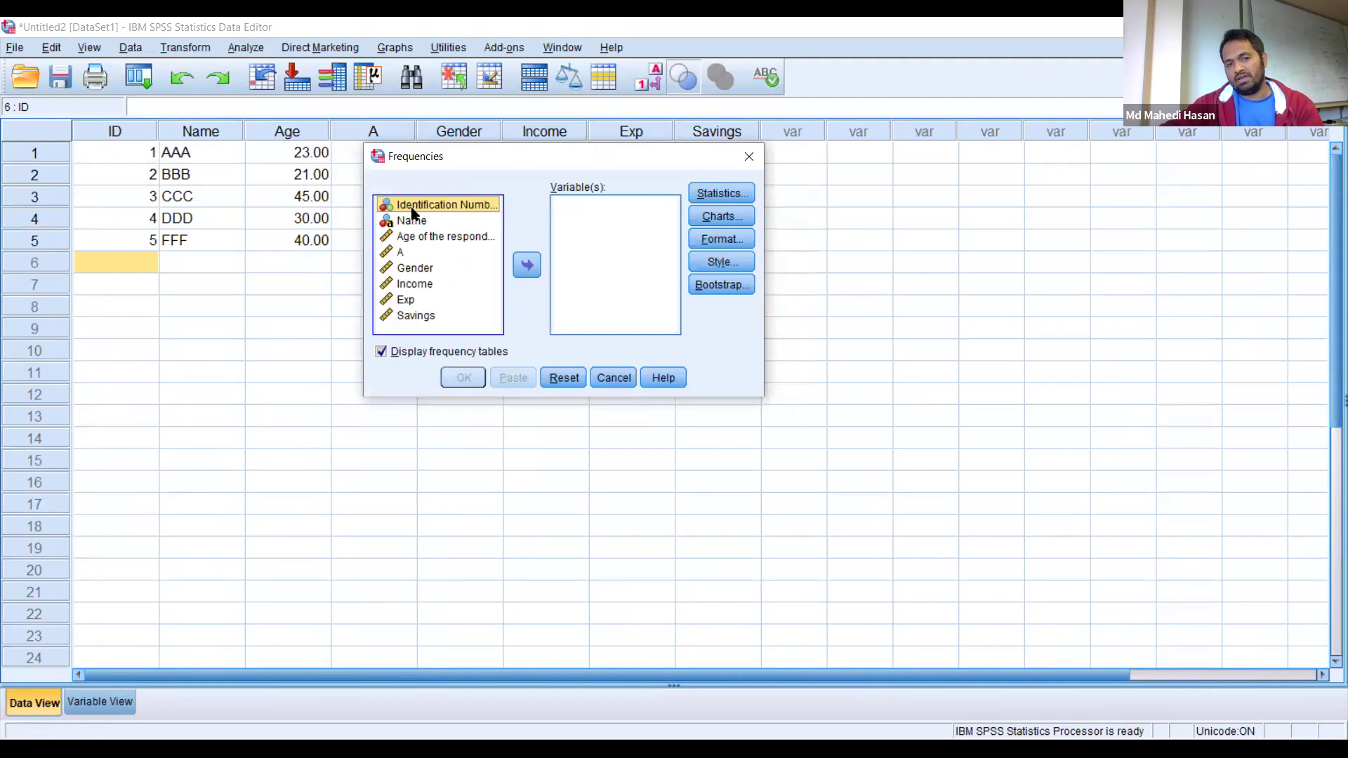
{"action": "left_click", "coordinate": [420, 272]}
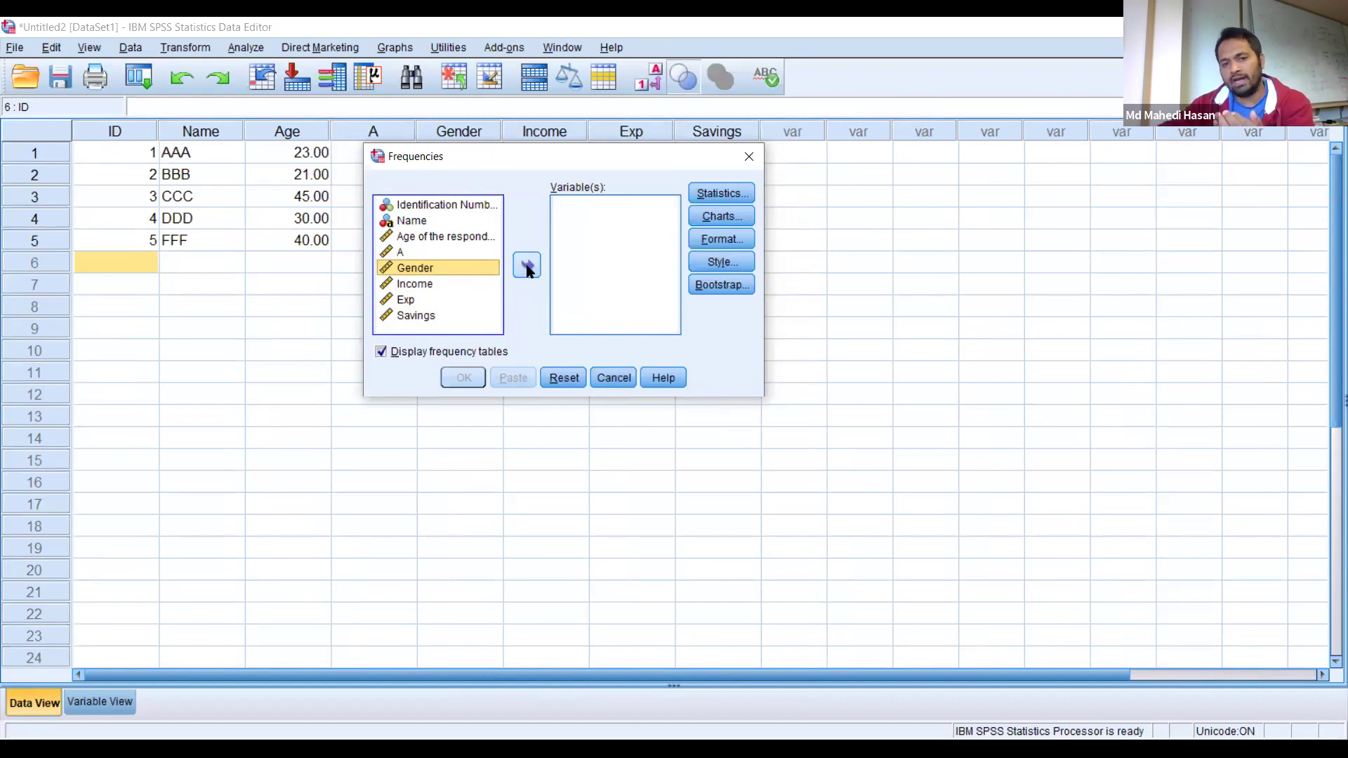
{"action": "left_click", "coordinate": [527, 267]}
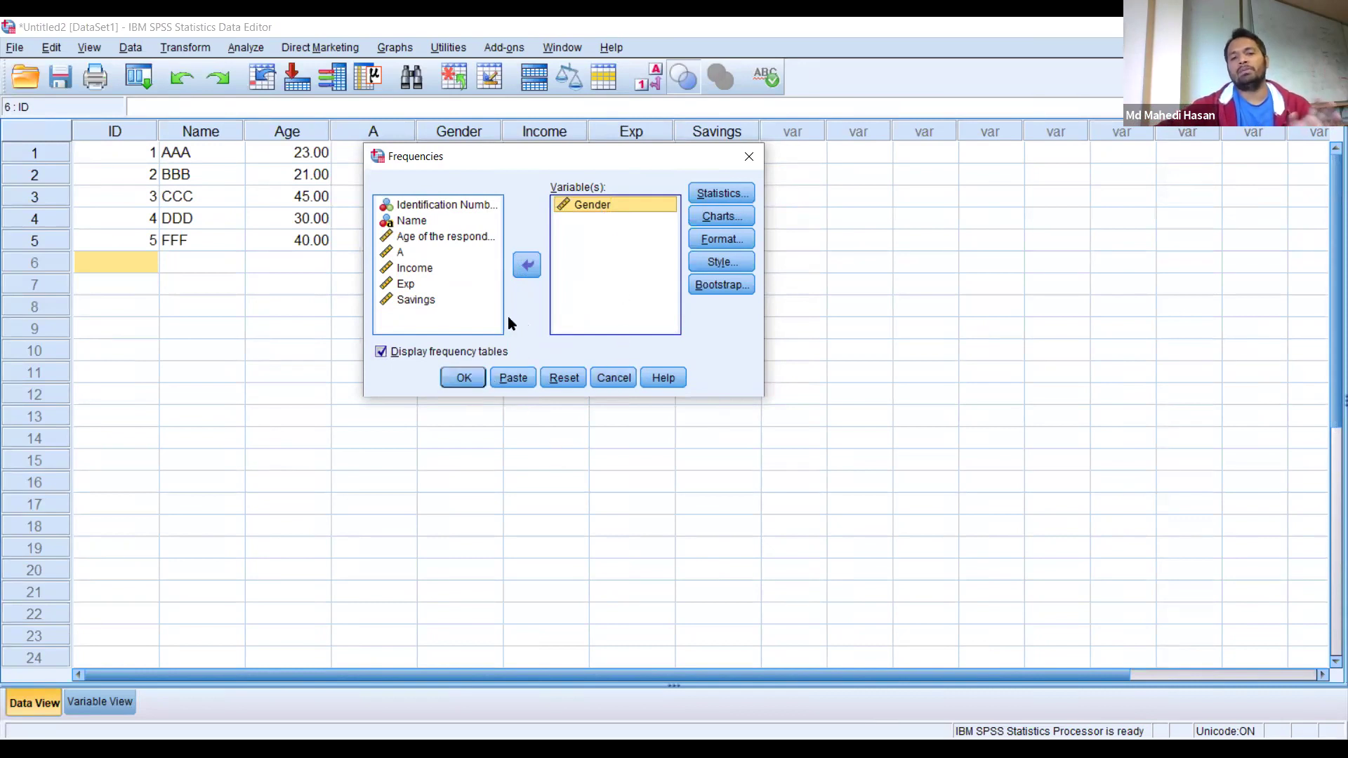
{"action": "left_click", "coordinate": [462, 380]}
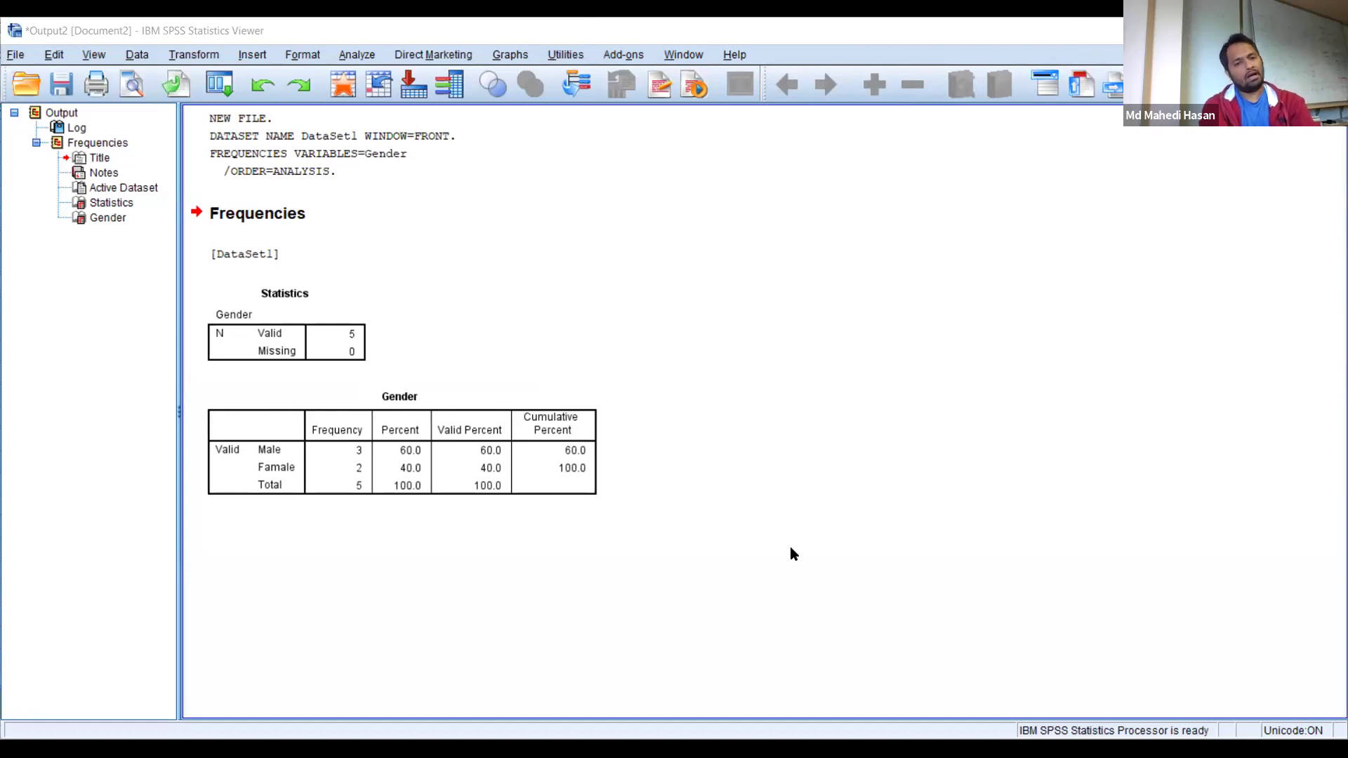
{"action": "left_click", "coordinate": [448, 444]}
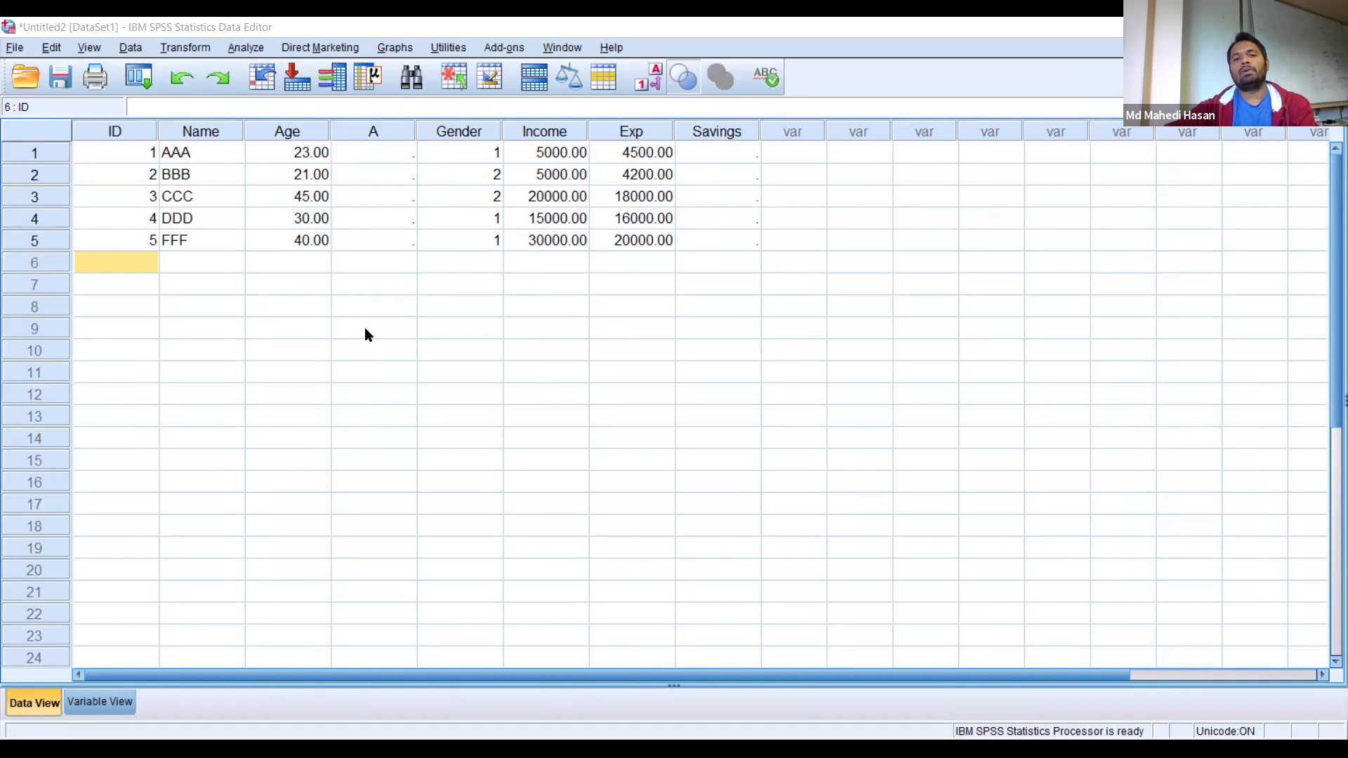
{"action": "left_click", "coordinate": [546, 136]}
{"action": "left_click", "coordinate": [648, 127]}
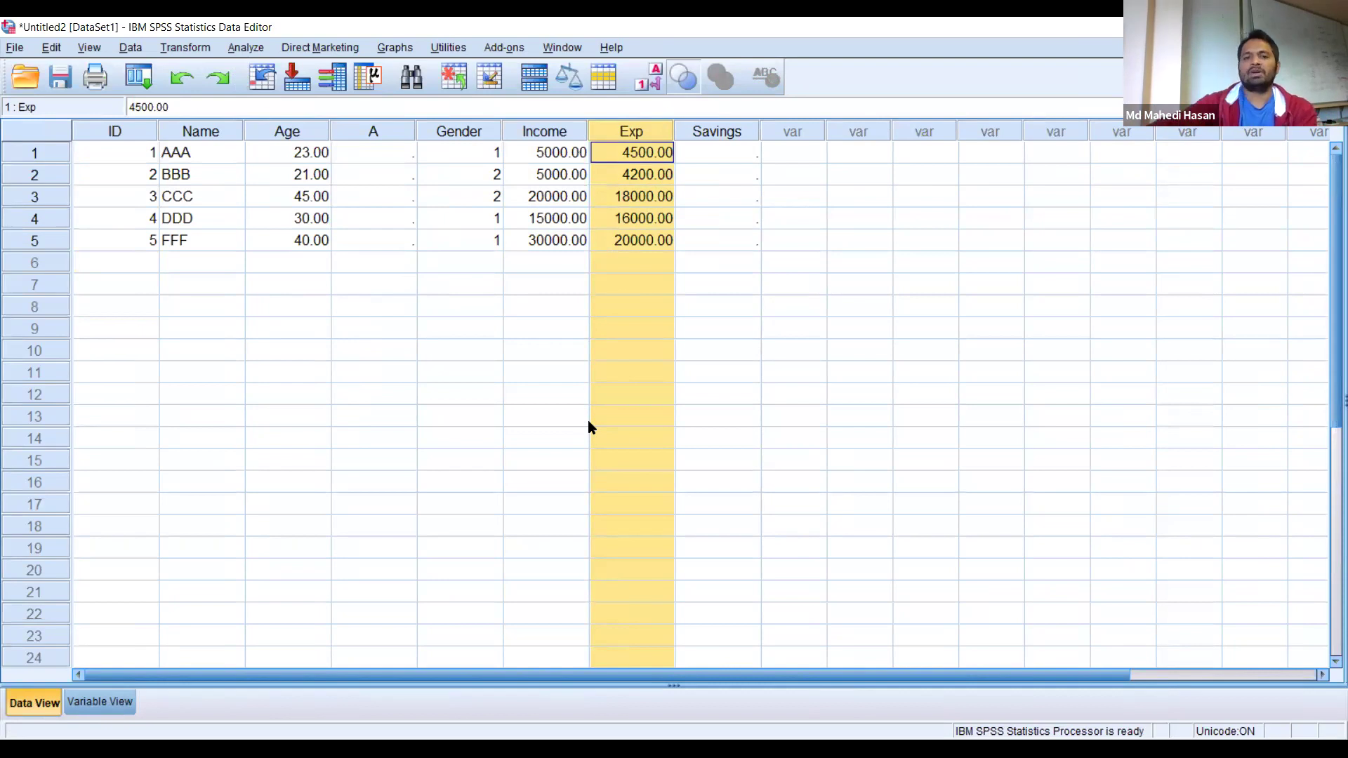
{"action": "left_click", "coordinate": [356, 274]}
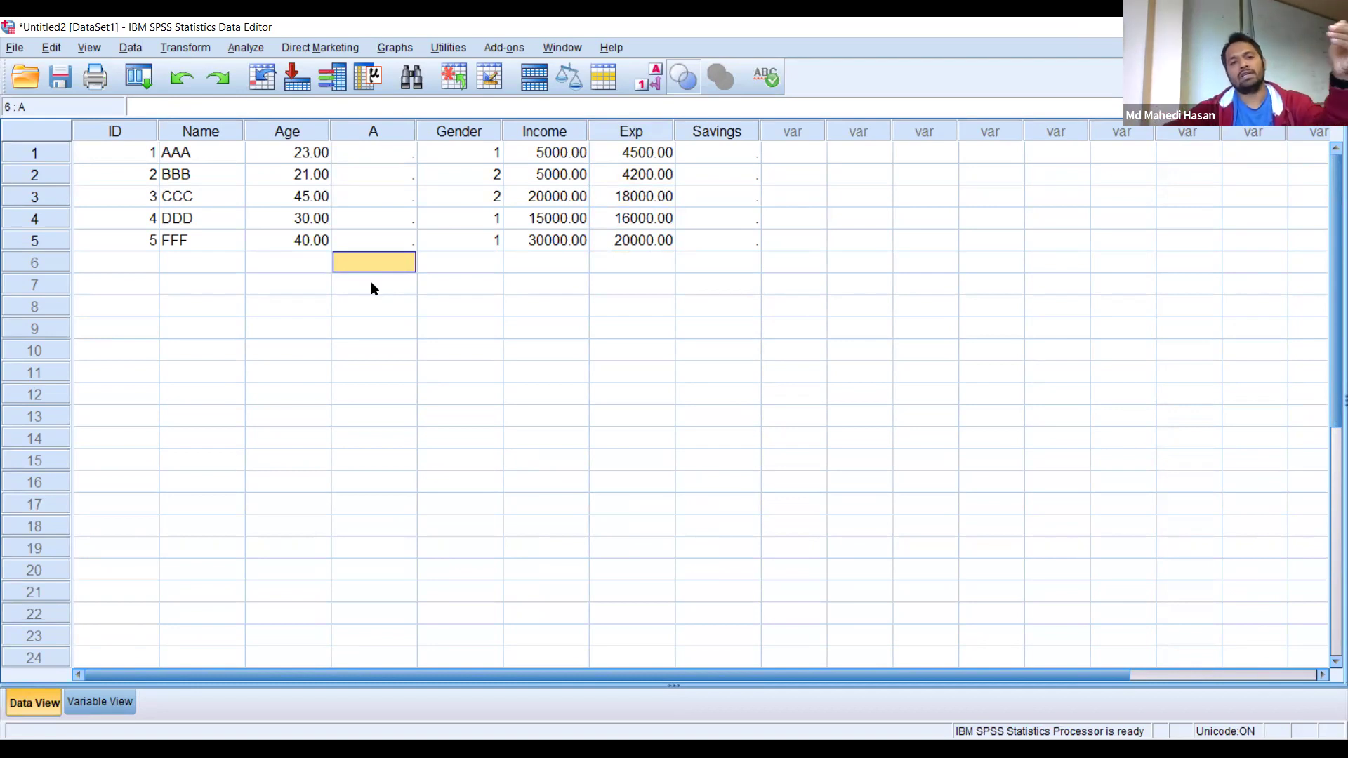
Set up a Descriptives analysis with Income and Exp as the variables.
{"action": "left_click", "coordinate": [249, 49]}
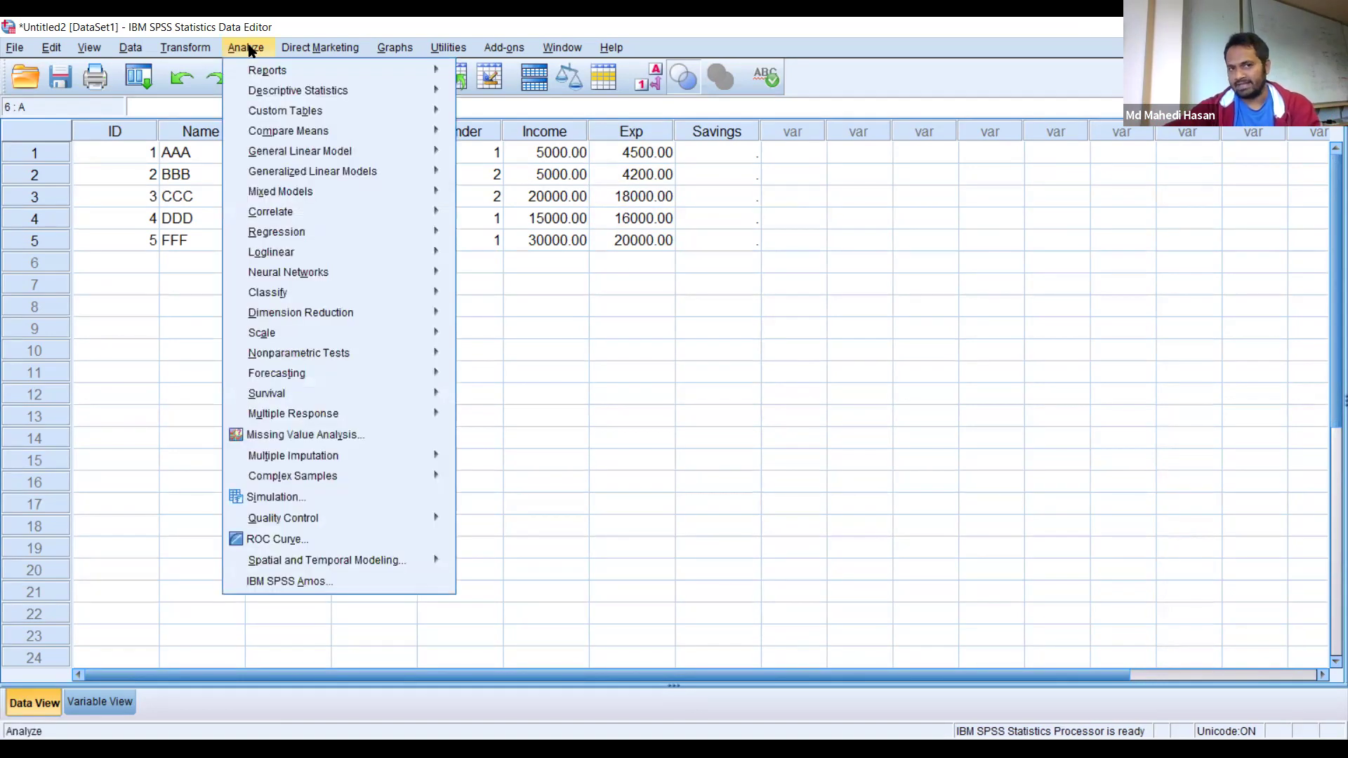
{"action": "mouse_move", "coordinate": [267, 95]}
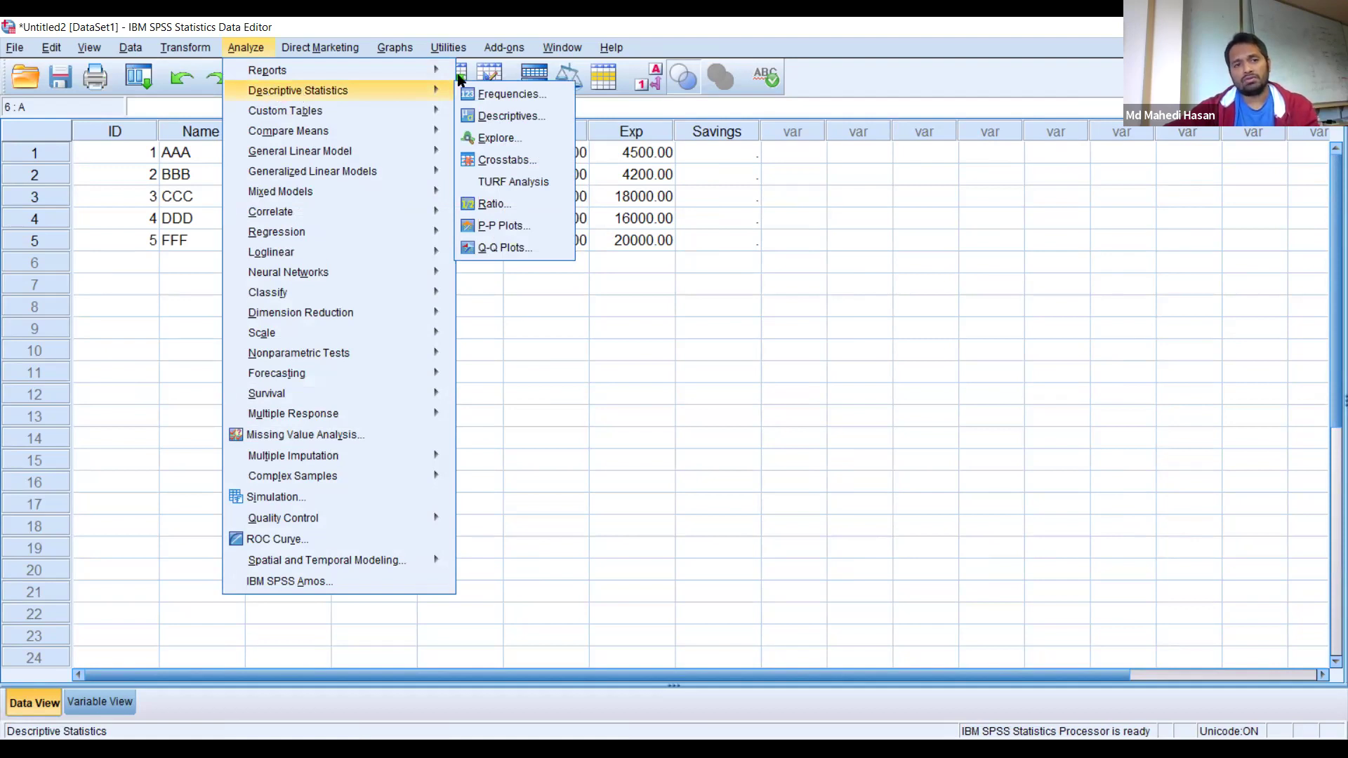
{"action": "mouse_move", "coordinate": [391, 101]}
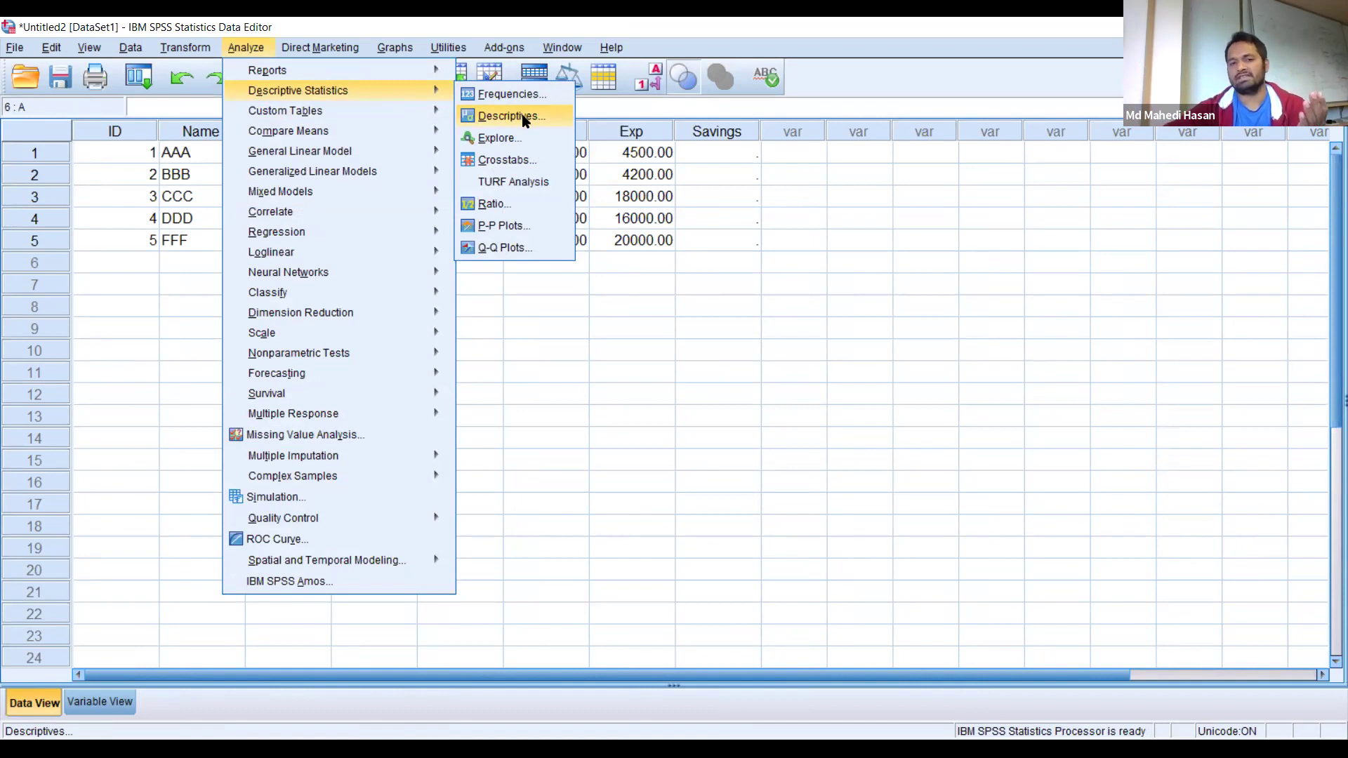
{"action": "left_click", "coordinate": [523, 119]}
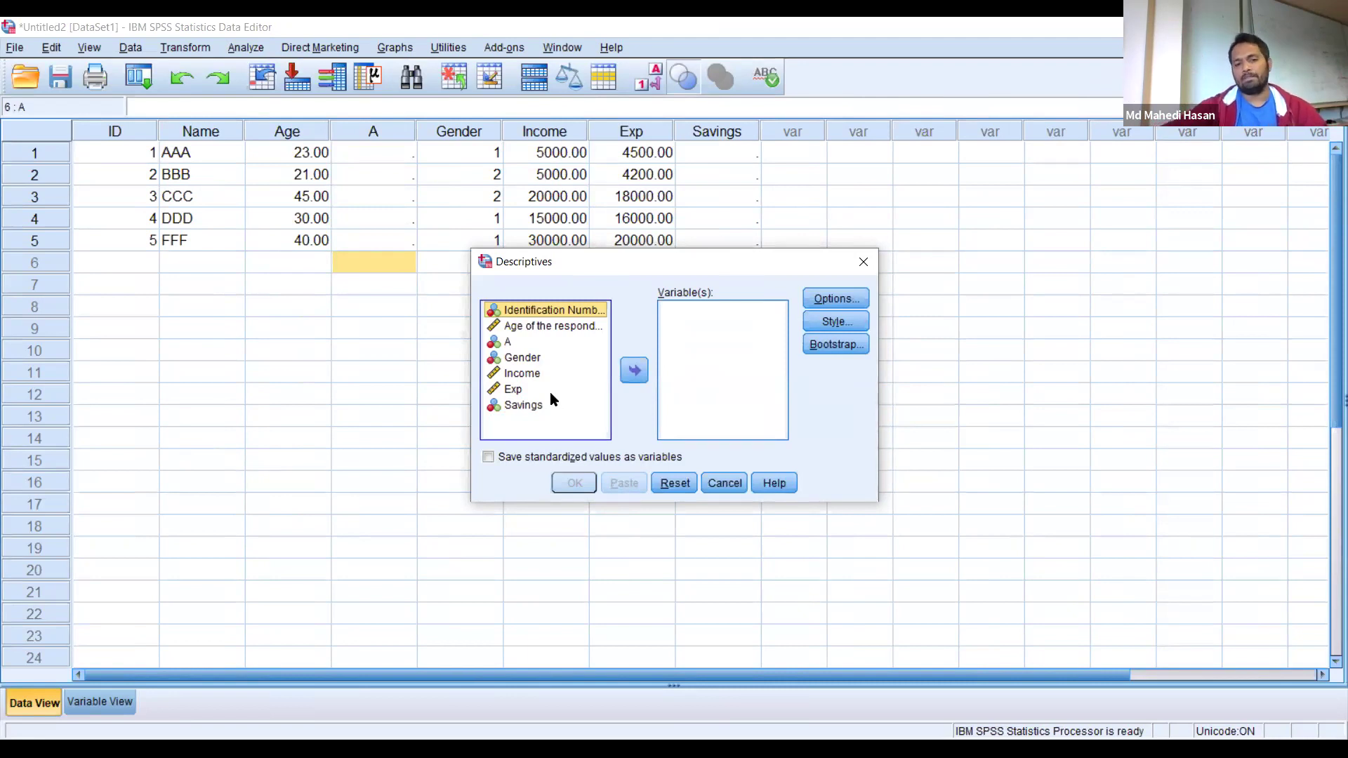
{"action": "left_click", "coordinate": [526, 375]}
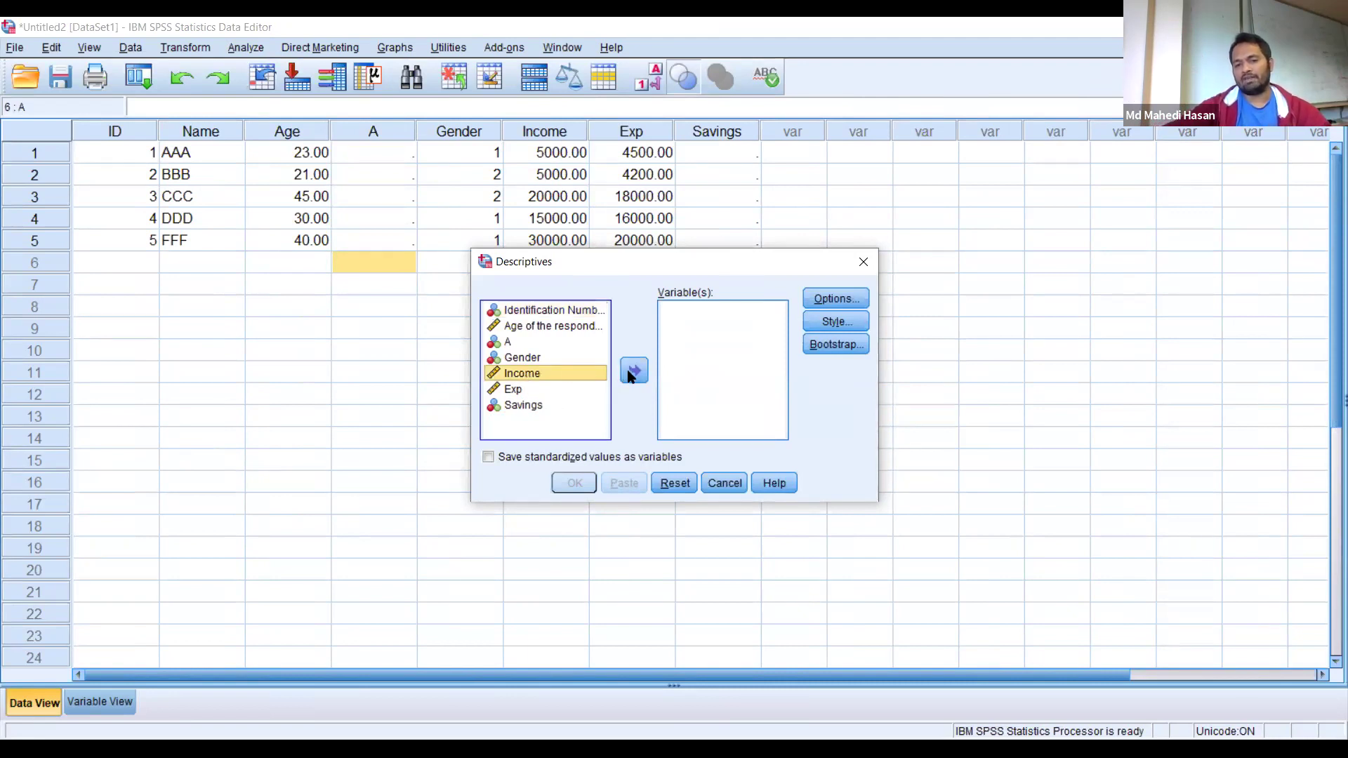
{"action": "left_click", "coordinate": [634, 373]}
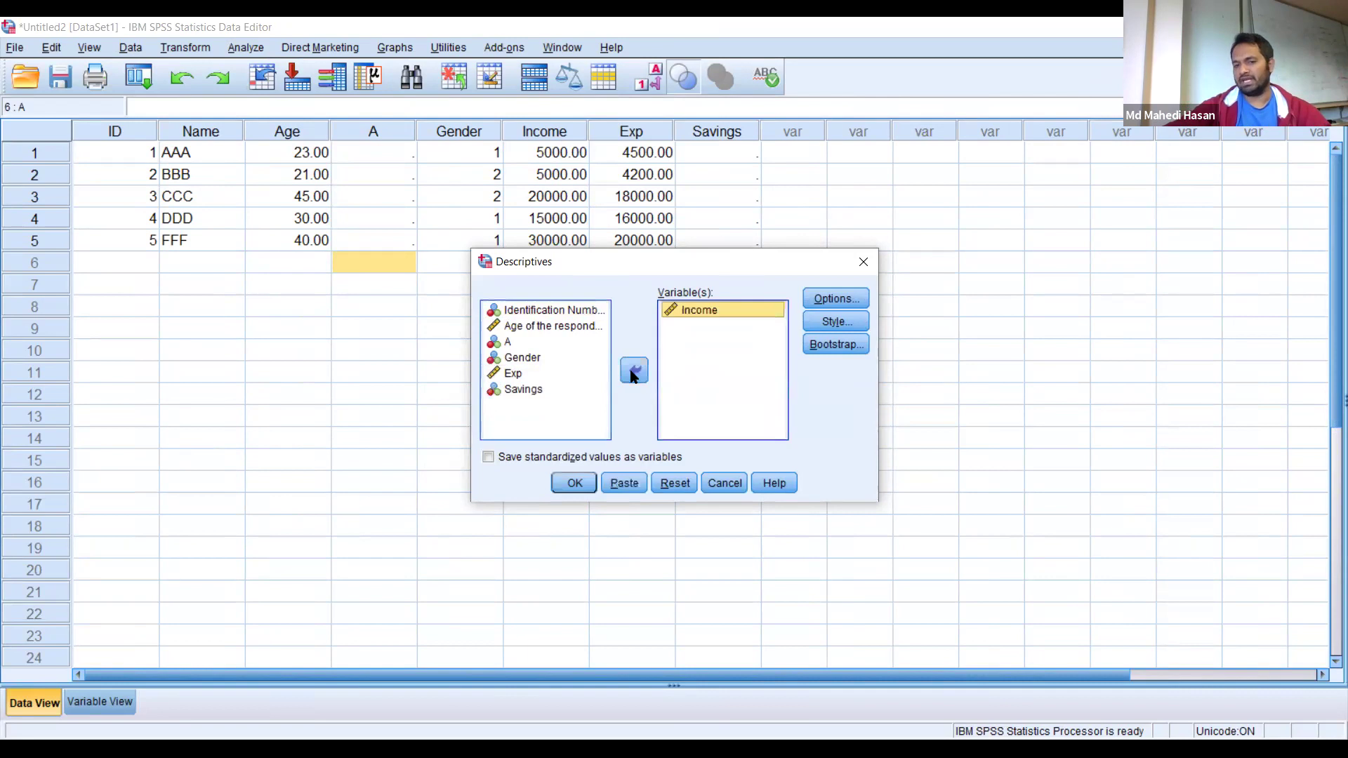
{"action": "left_click", "coordinate": [512, 376]}
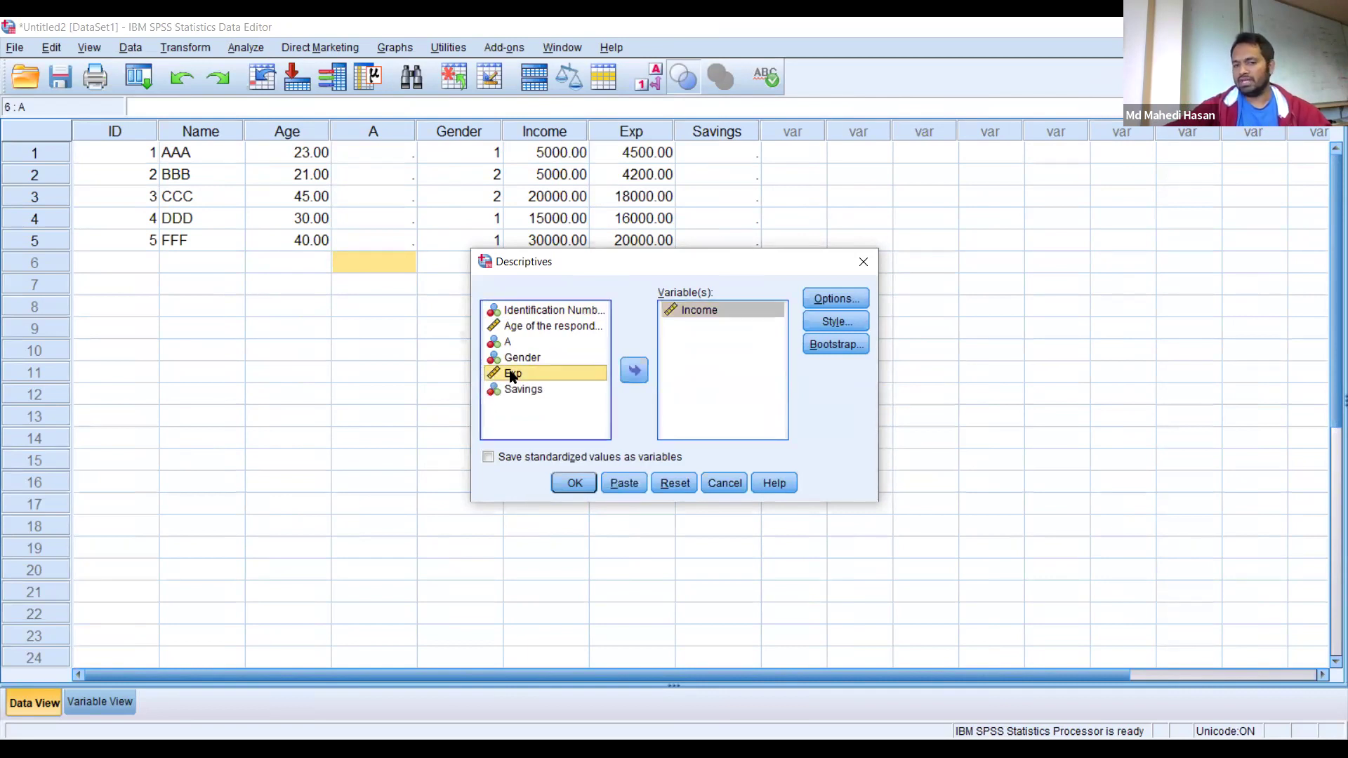
{"action": "left_click", "coordinate": [636, 375]}
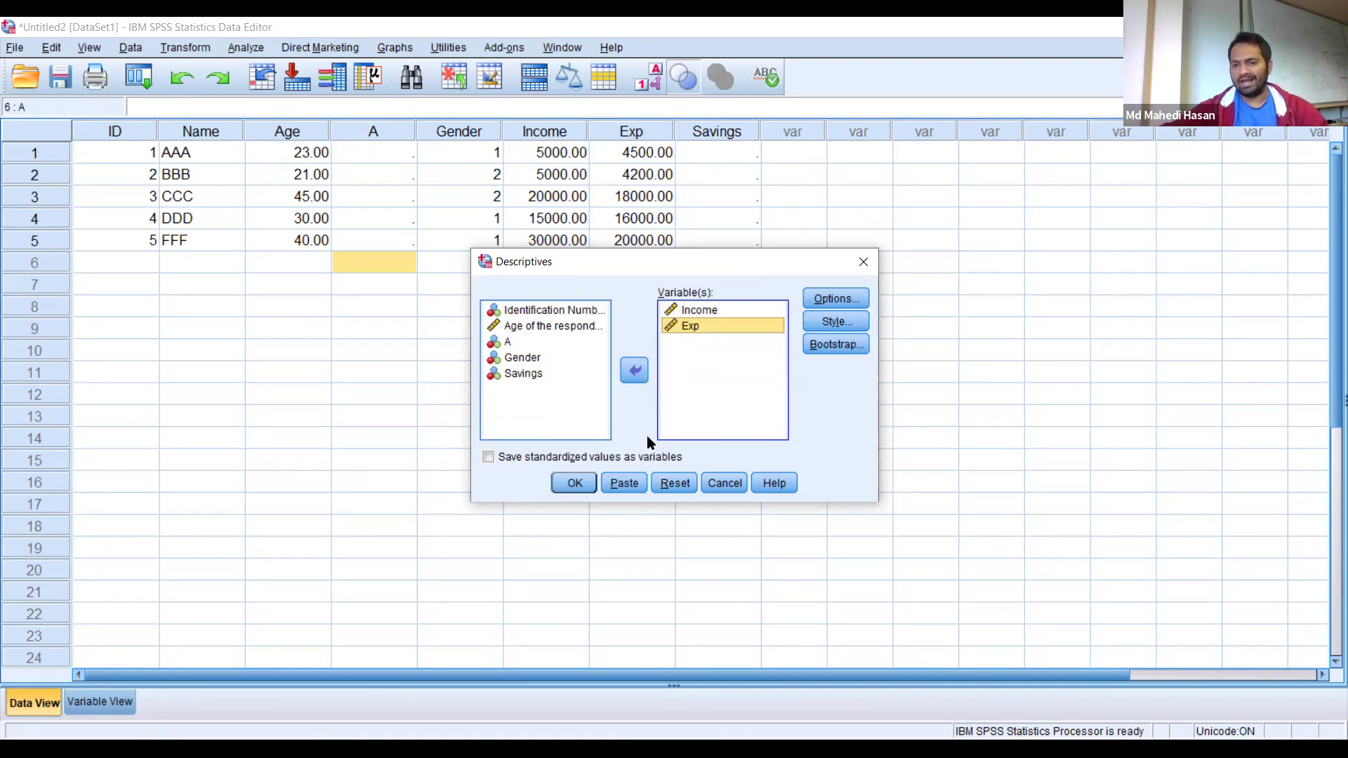
Limit the descriptive statistics to mean, standard deviation and range, excluding minimum and maximum, and run the analysis.
{"action": "left_click", "coordinate": [826, 302]}
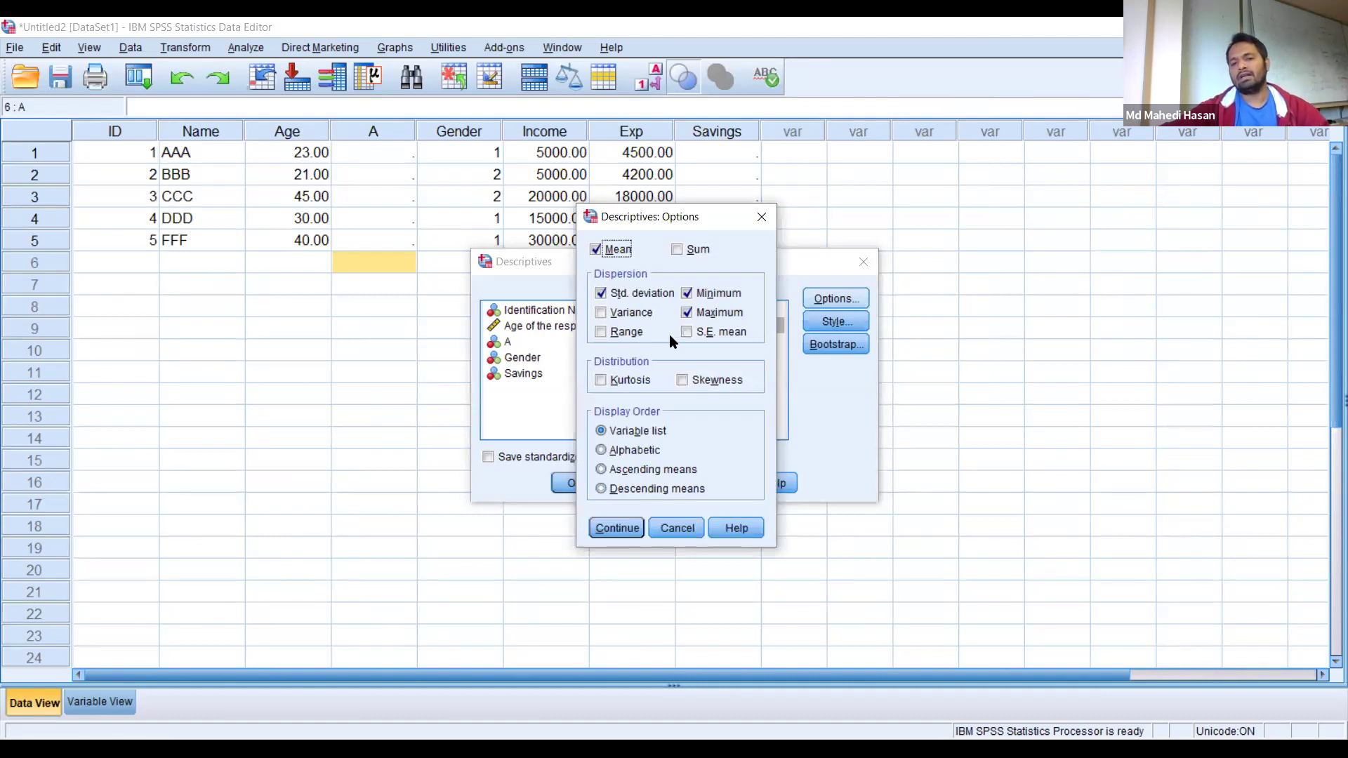
{"action": "left_click", "coordinate": [715, 293]}
{"action": "left_click", "coordinate": [687, 313]}
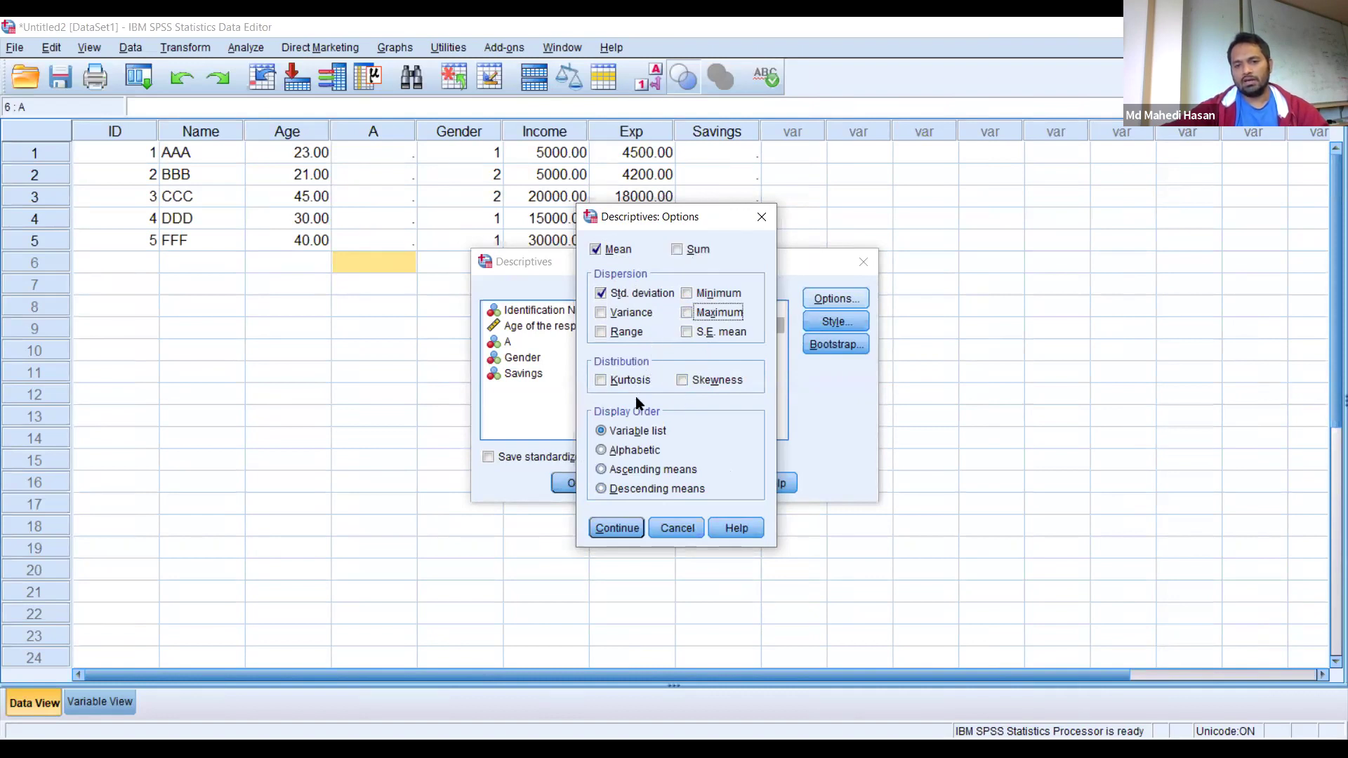
{"action": "left_click", "coordinate": [601, 333]}
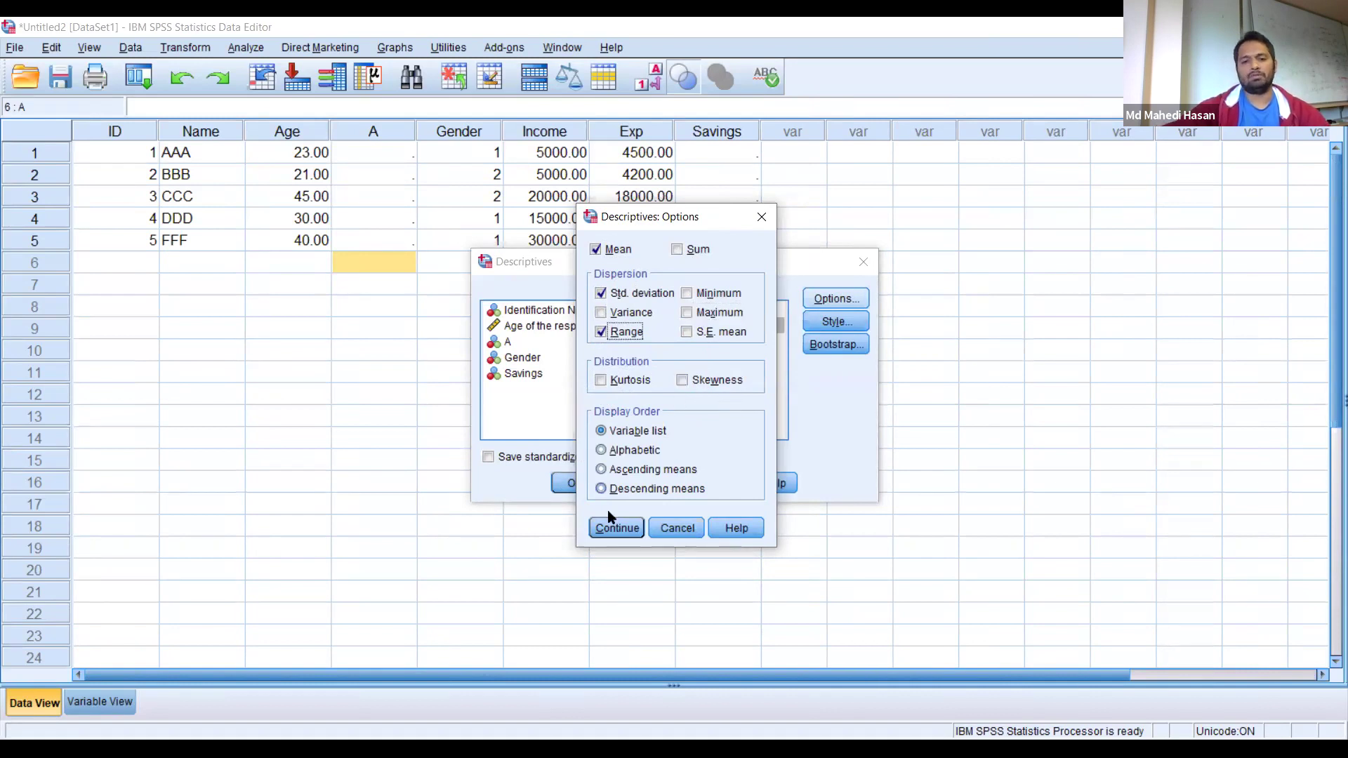
{"action": "left_click", "coordinate": [620, 530]}
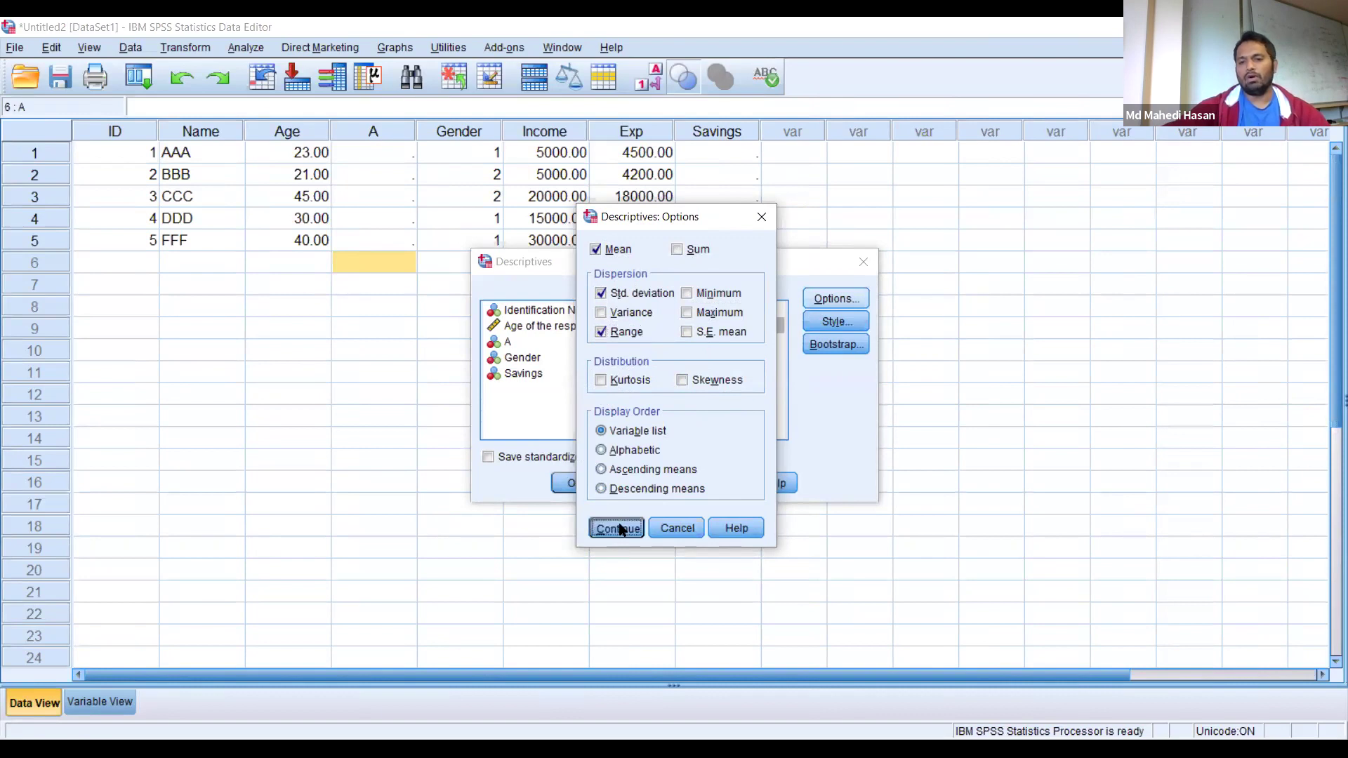
{"action": "left_click", "coordinate": [574, 484]}
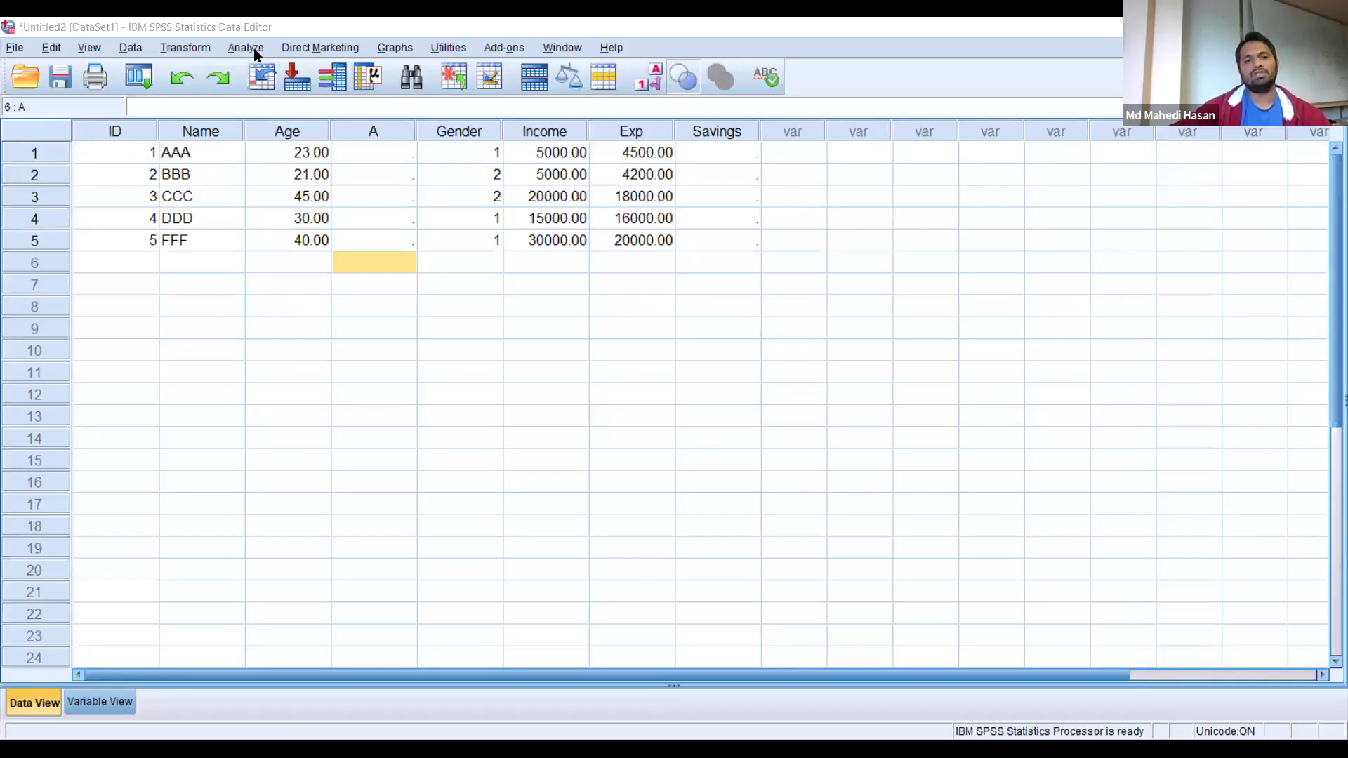
{"action": "left_click", "coordinate": [247, 47]}
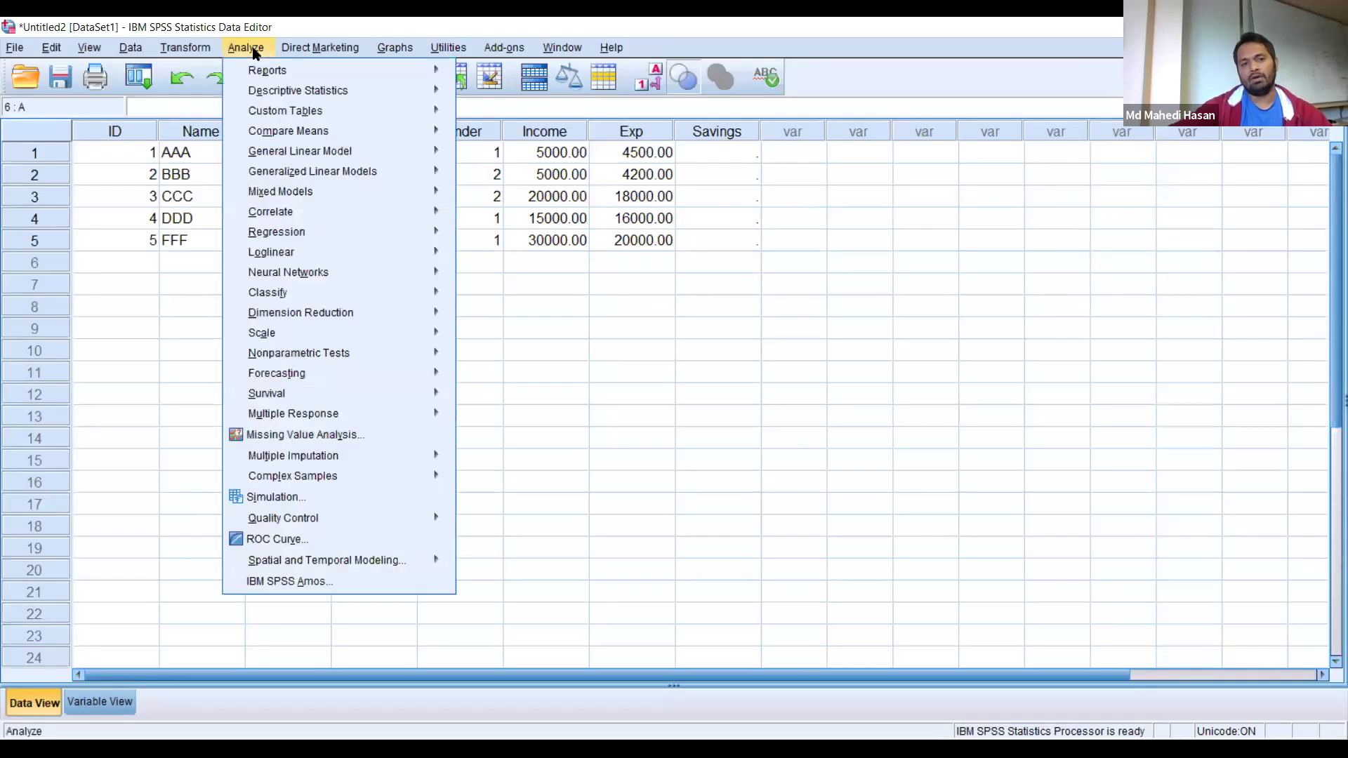
{"action": "mouse_move", "coordinate": [277, 132]}
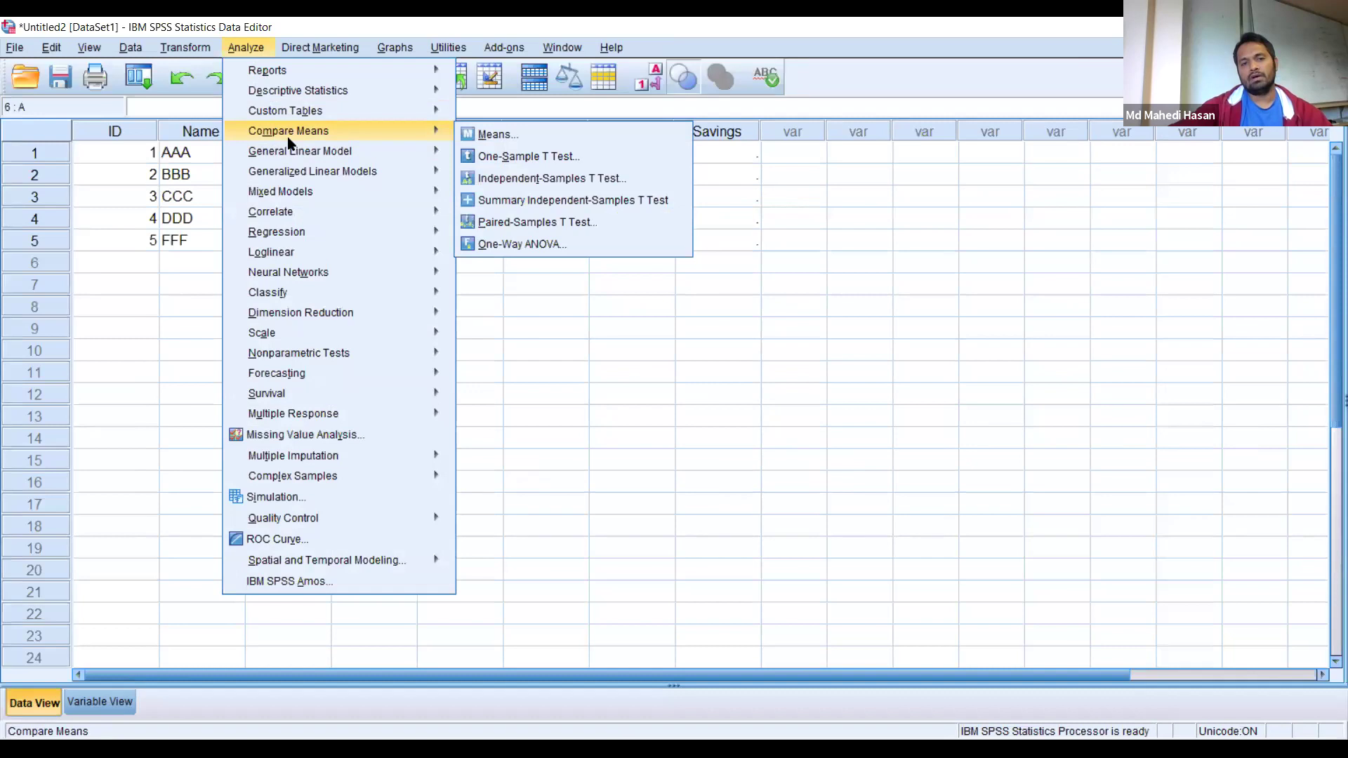
{"action": "left_click", "coordinate": [883, 324]}
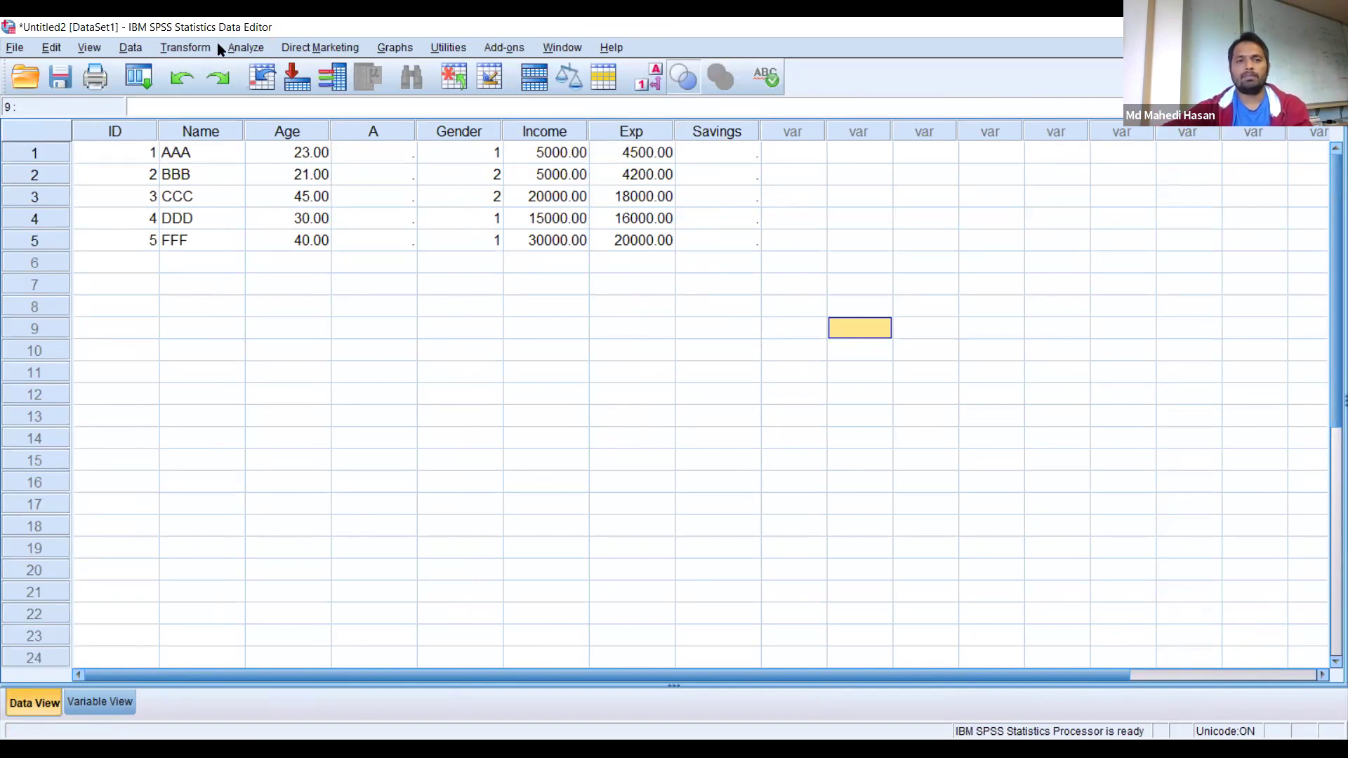
Set up a Compare Means analysis with Income and Exp as dependent variables and Gender as the independent variable.
{"action": "left_click", "coordinate": [247, 47]}
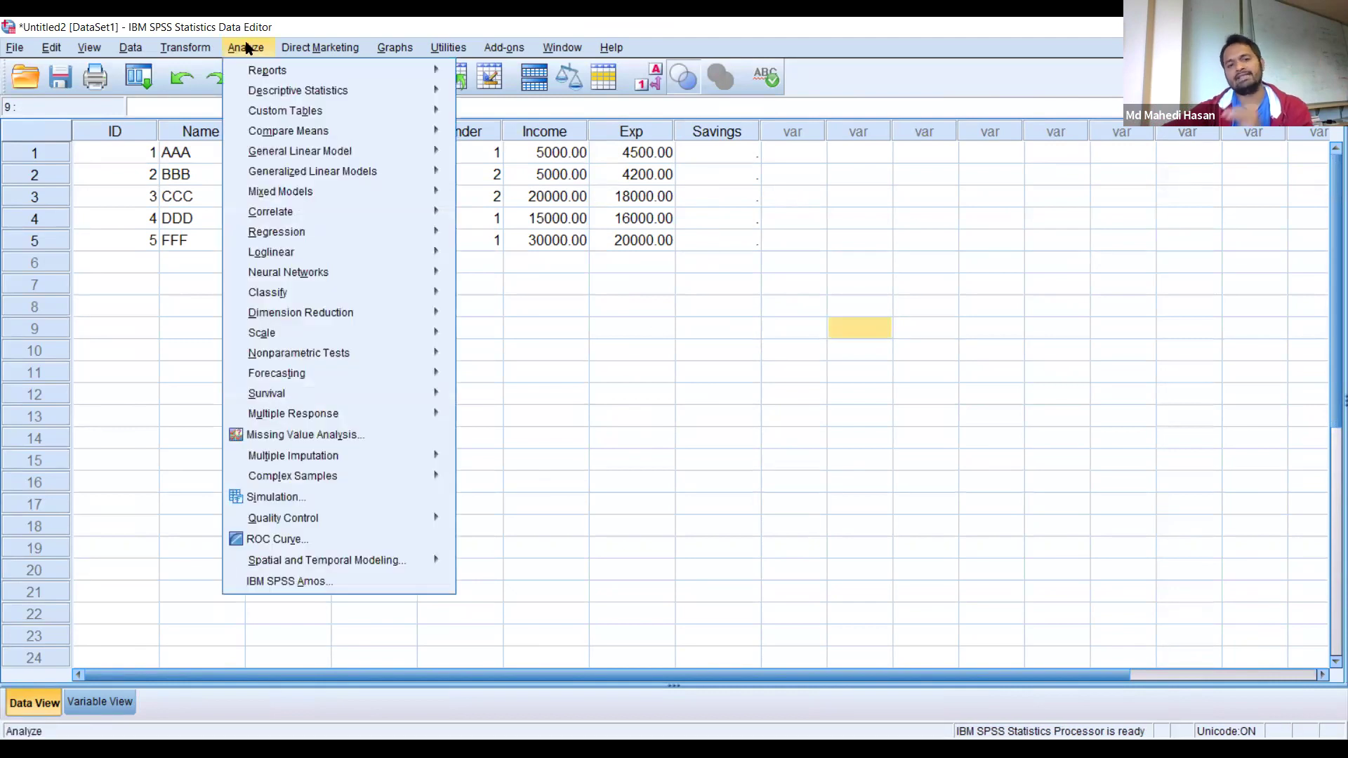
{"action": "mouse_move", "coordinate": [262, 133]}
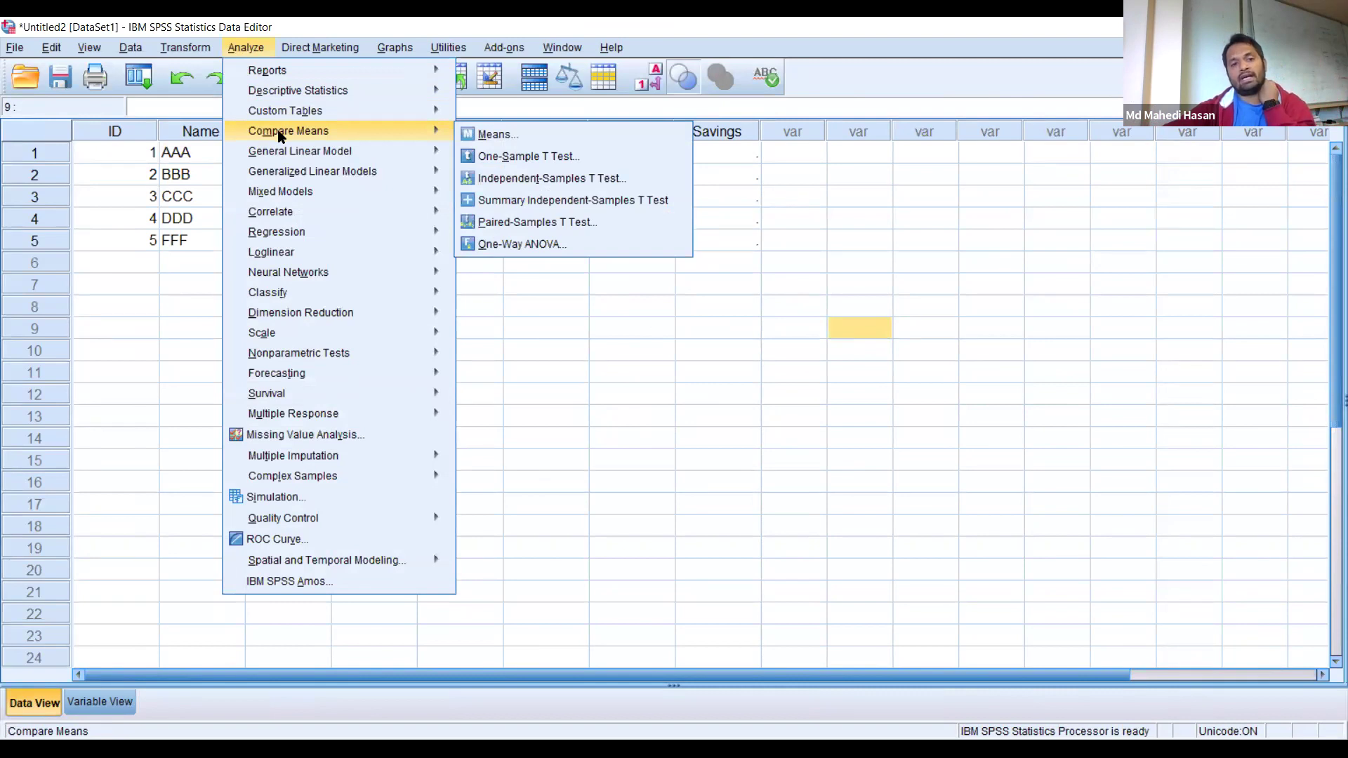
{"action": "left_click", "coordinate": [511, 134]}
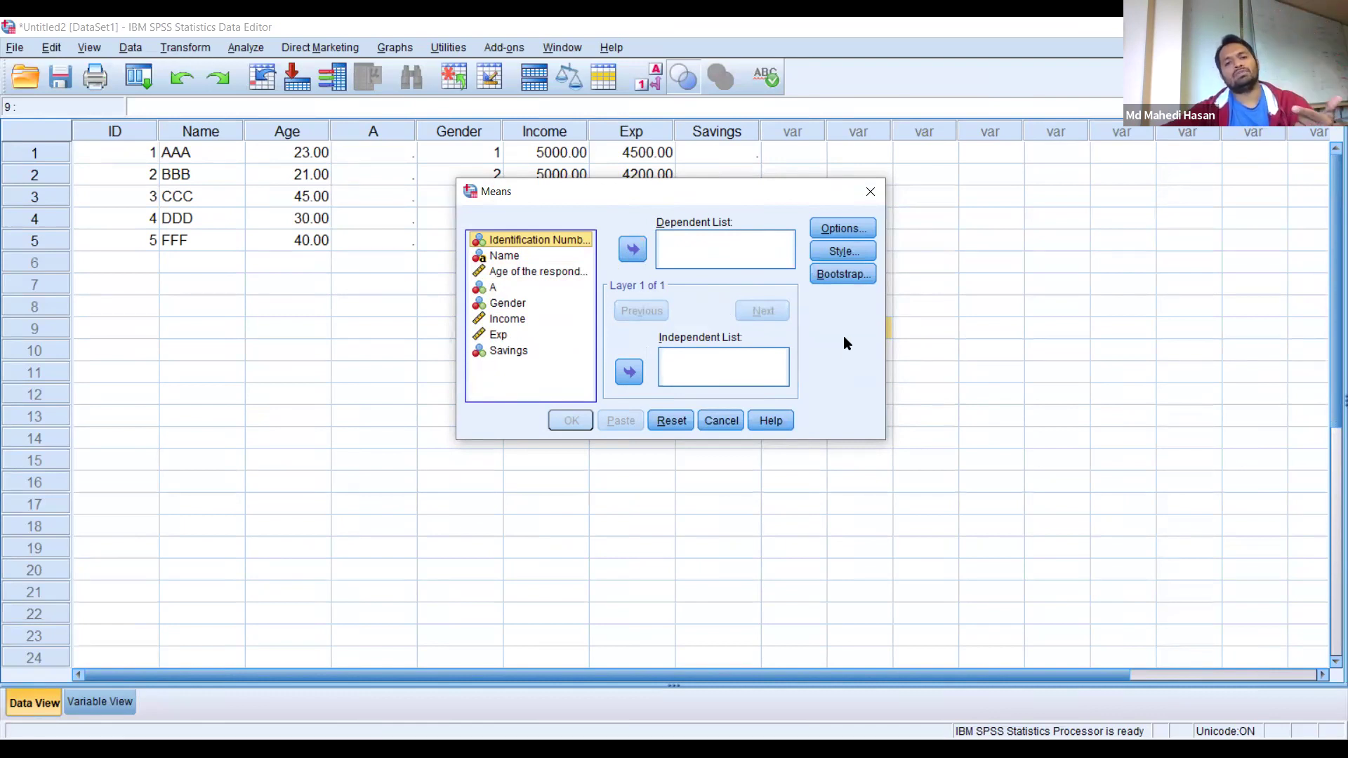
{"action": "left_click", "coordinate": [502, 319]}
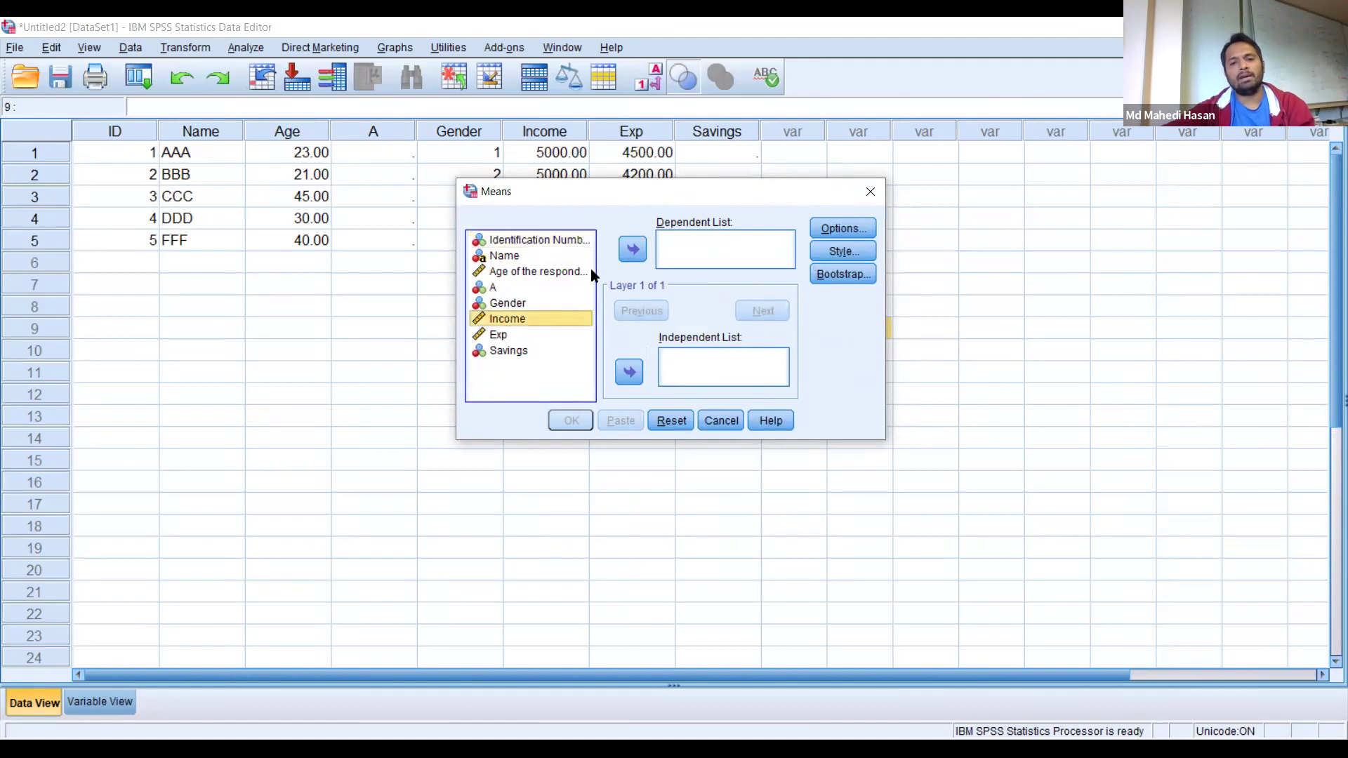
{"action": "left_click", "coordinate": [632, 250]}
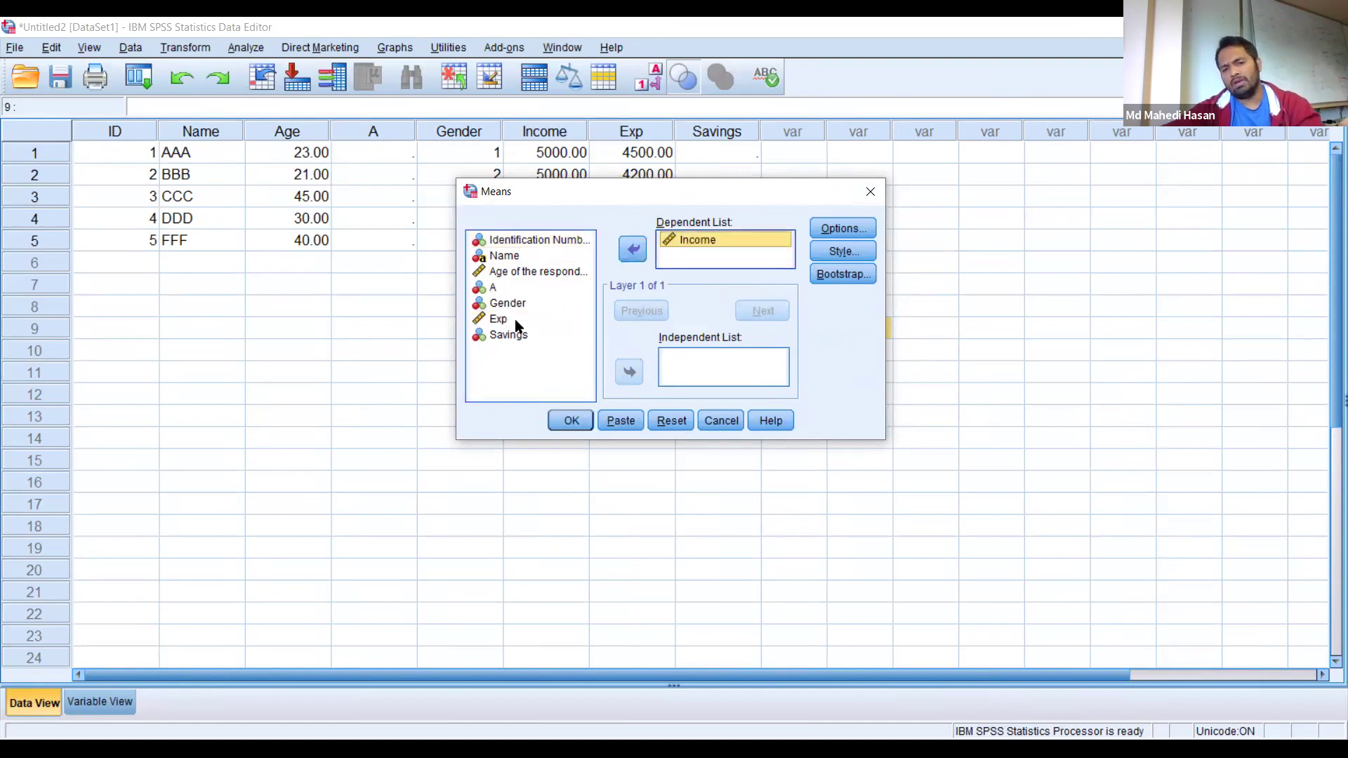
{"action": "left_click", "coordinate": [505, 320]}
{"action": "left_click", "coordinate": [637, 250]}
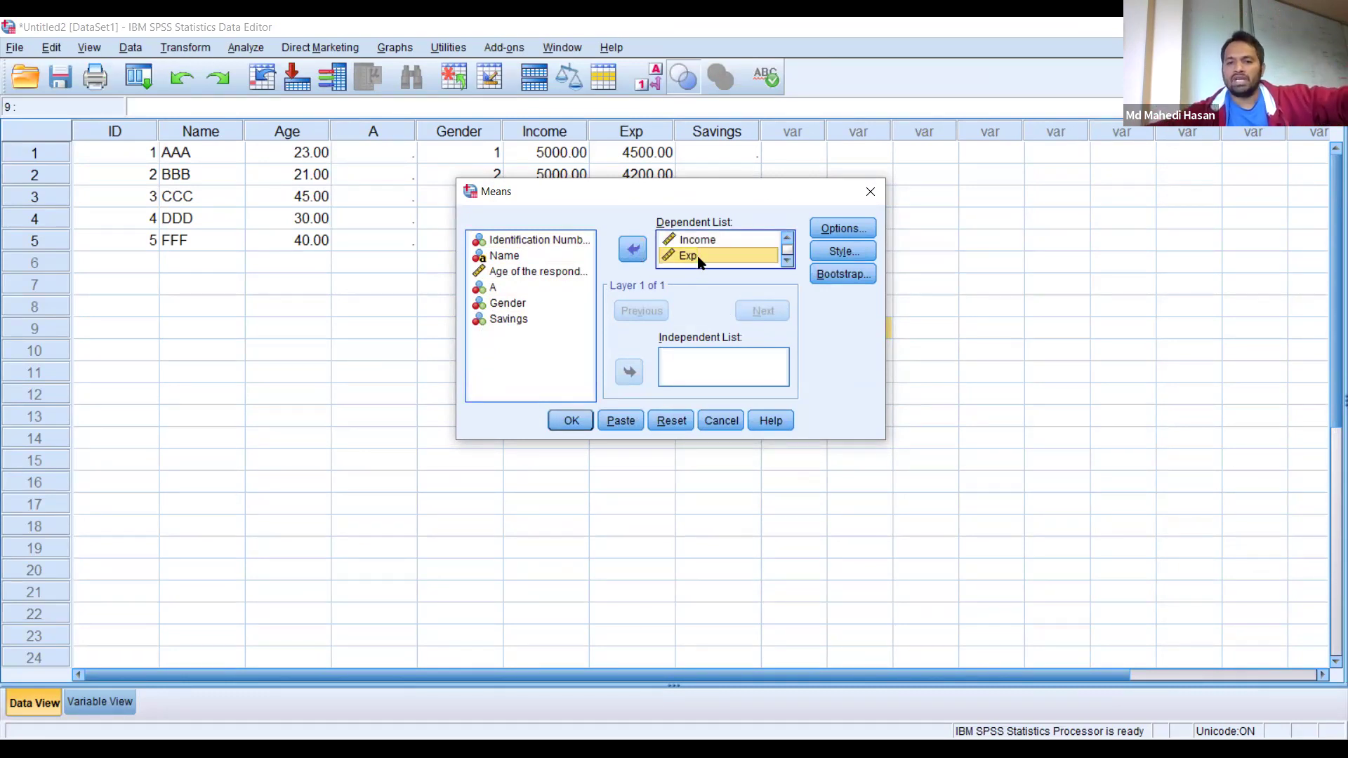
{"action": "left_click", "coordinate": [504, 309]}
{"action": "left_click", "coordinate": [629, 373]}
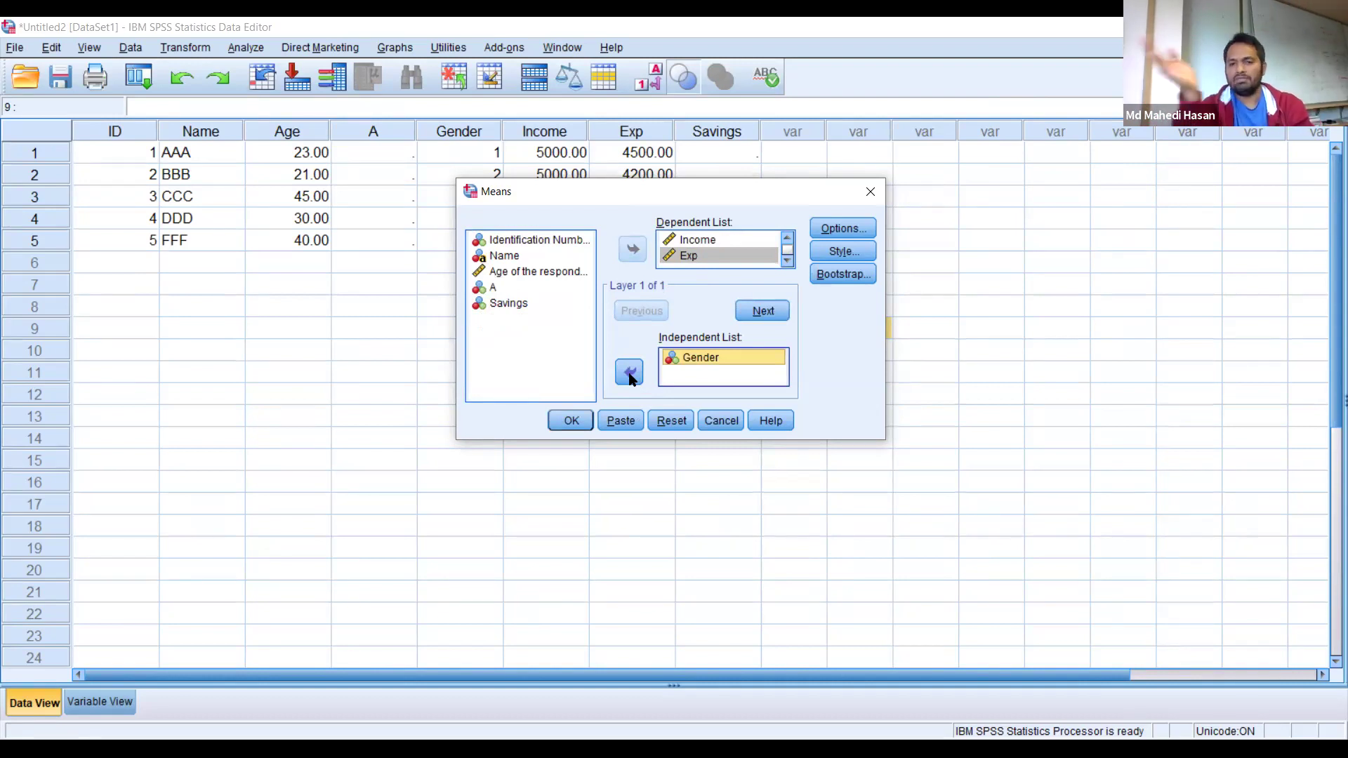
Remove Number of Cases from the cell statistics, keeping Mean and Standard Deviation, and run the Means analysis.
{"action": "left_click", "coordinate": [843, 232]}
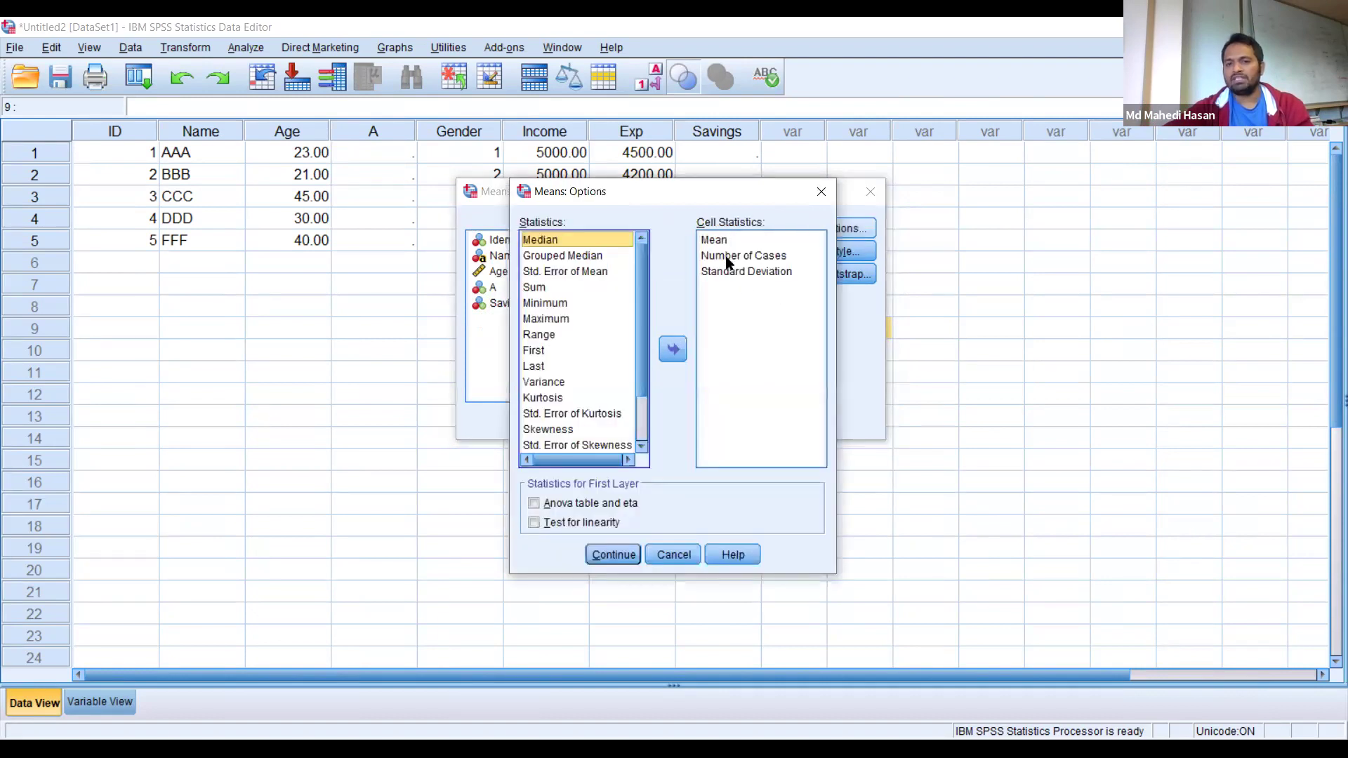
{"action": "left_click", "coordinate": [736, 257]}
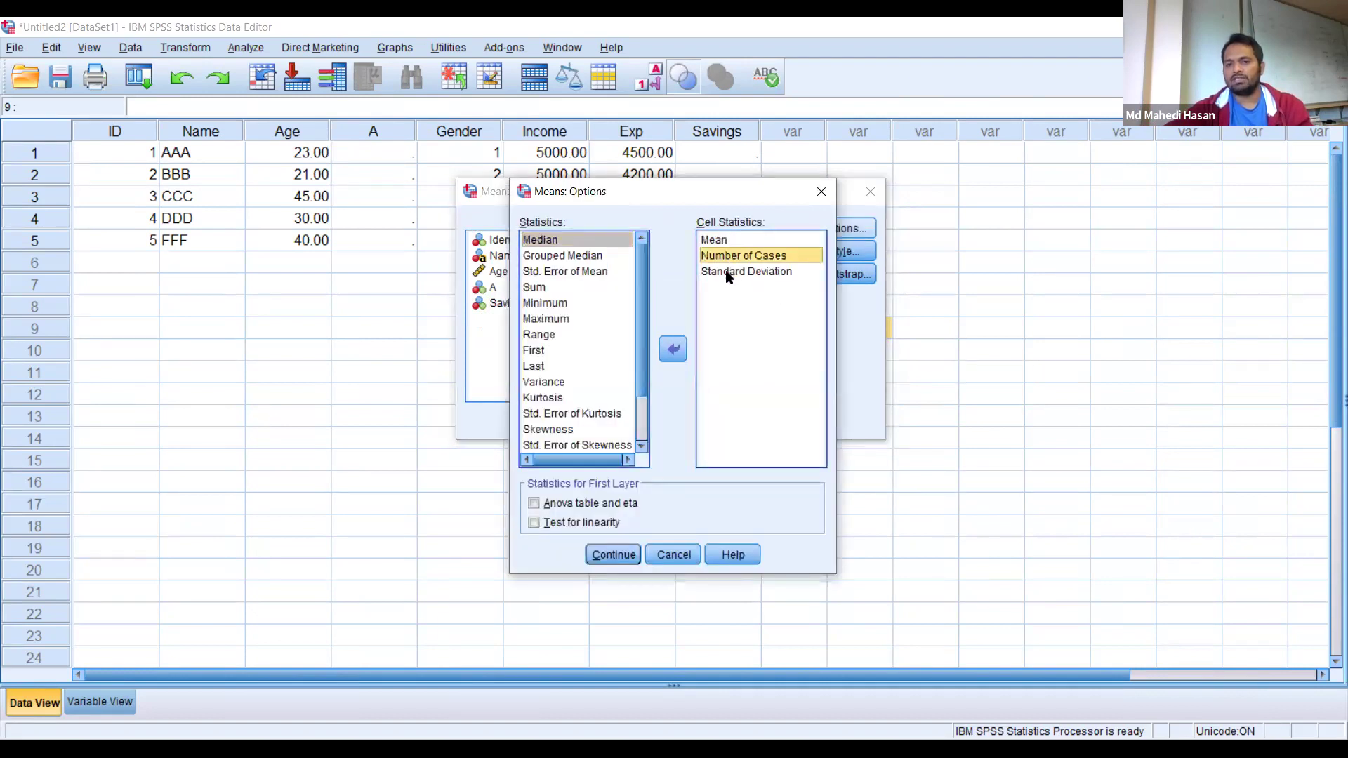
{"action": "left_click", "coordinate": [672, 353]}
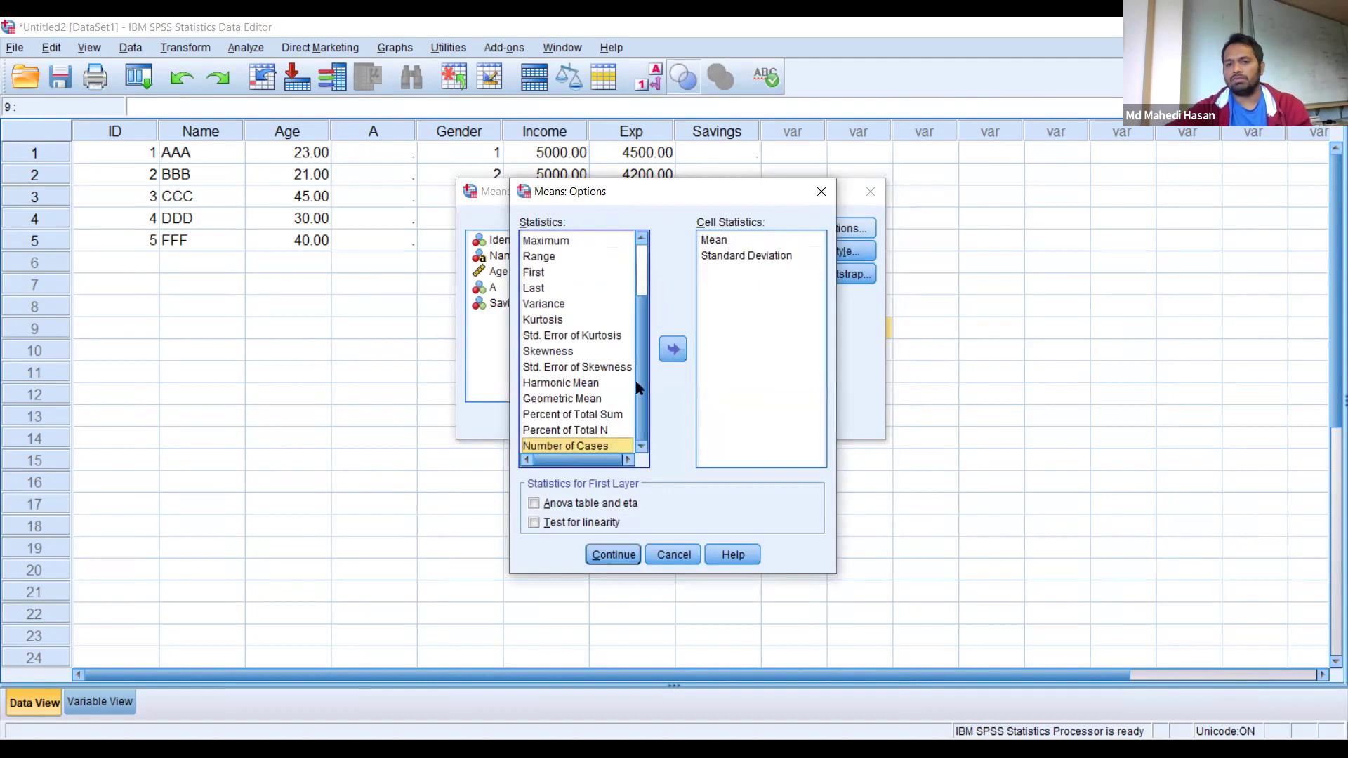
{"action": "scroll", "coordinate": [562, 330], "scroll_direction": "up", "scroll_amount": 2}
{"action": "scroll", "coordinate": [550, 337], "scroll_direction": "down", "scroll_amount": 2}
{"action": "scroll", "coordinate": [555, 330], "scroll_direction": "up", "scroll_amount": 2}
{"action": "left_click", "coordinate": [747, 255]}
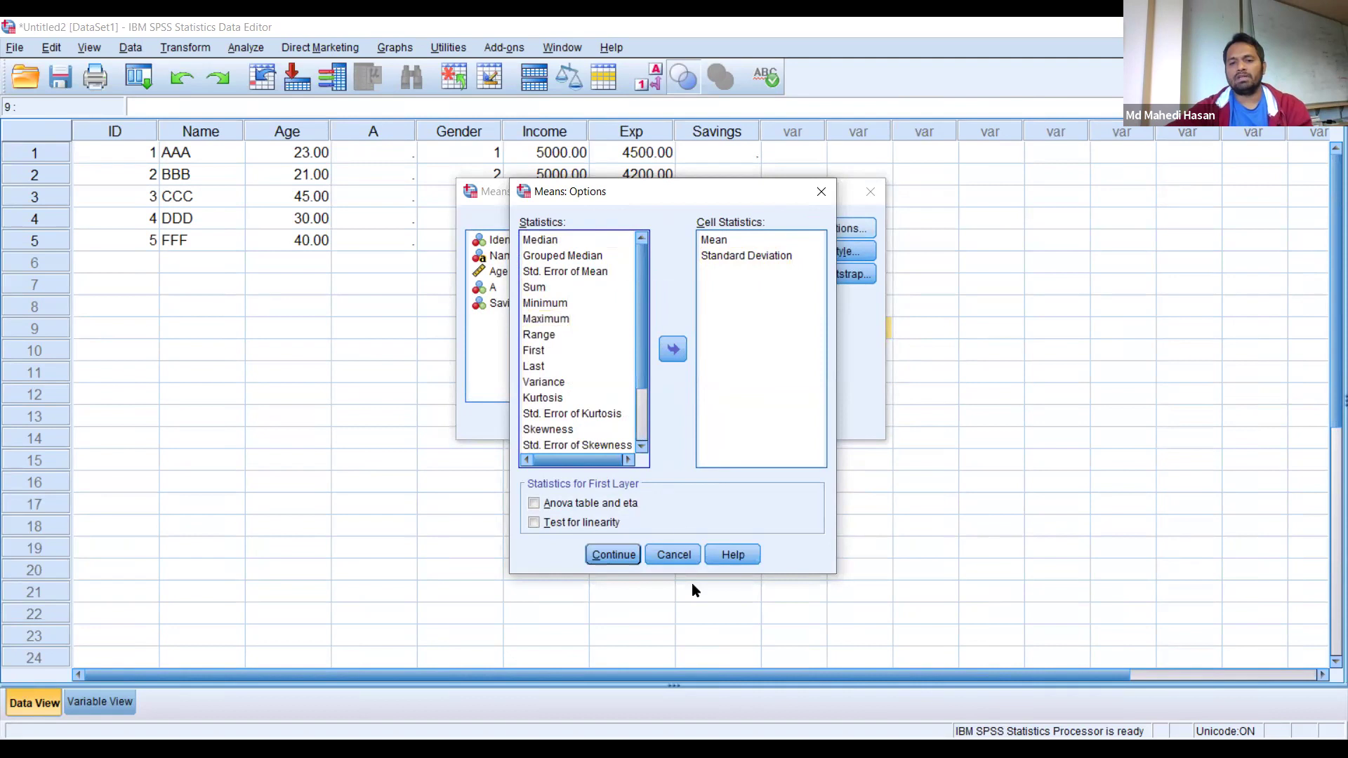
{"action": "left_click", "coordinate": [621, 559]}
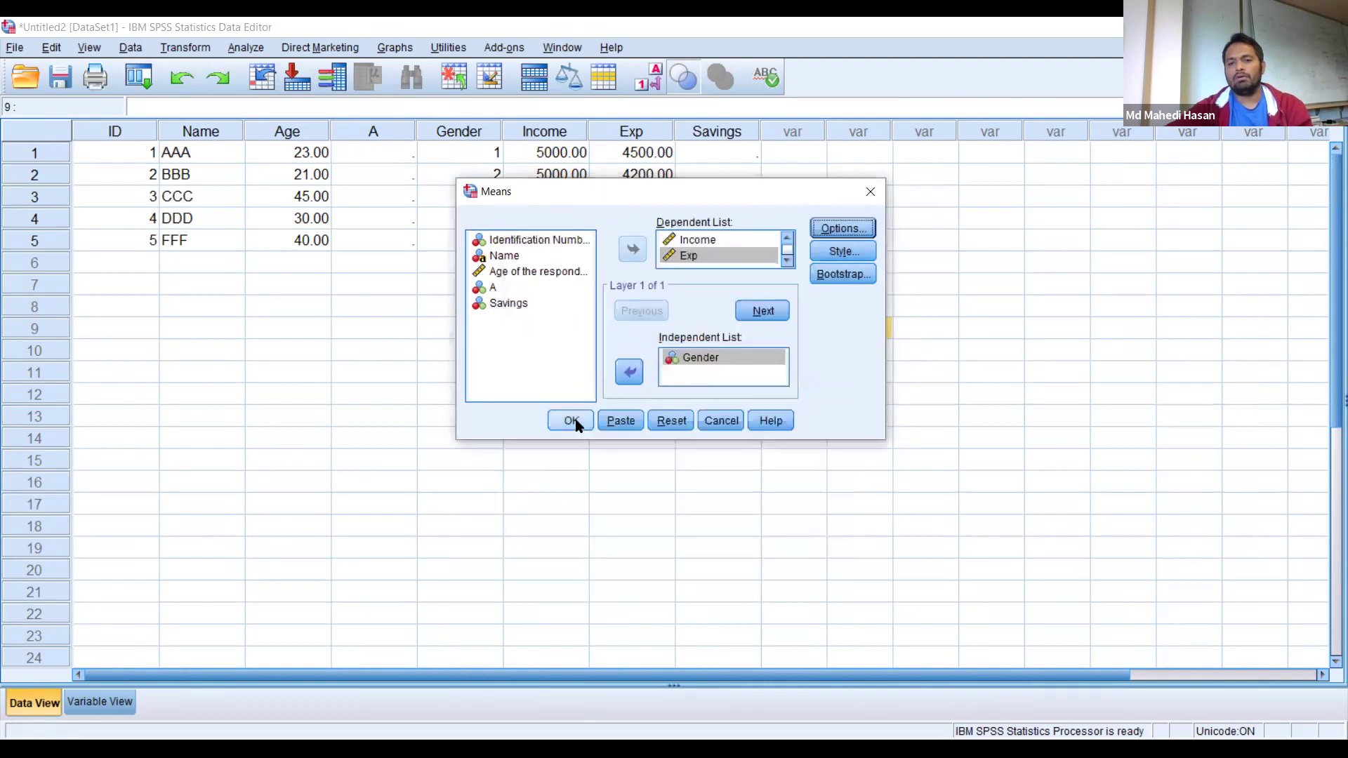
{"action": "left_click", "coordinate": [575, 423]}
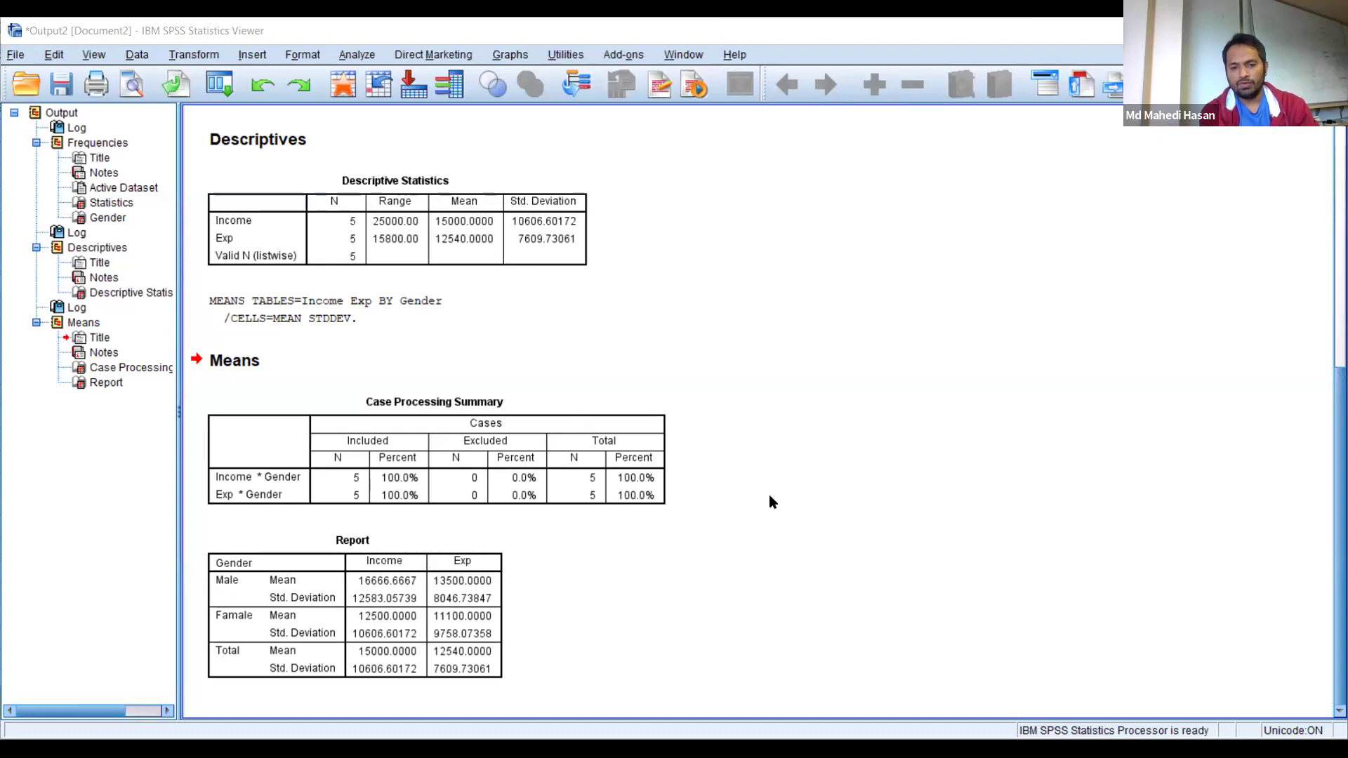
Examine the Income and Exp means and standard deviations by gender in the Means Report table.
{"action": "left_click", "coordinate": [411, 590]}
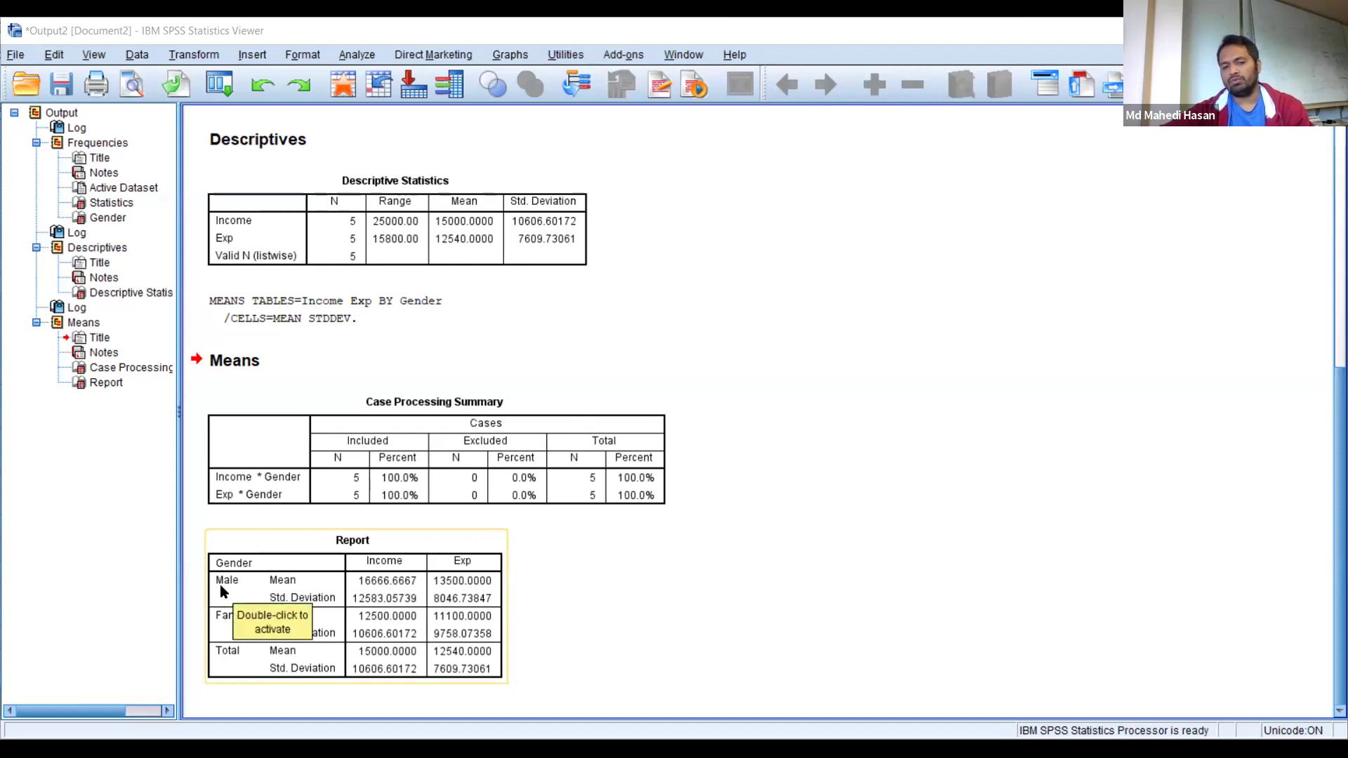
{"action": "left_click", "coordinate": [226, 609]}
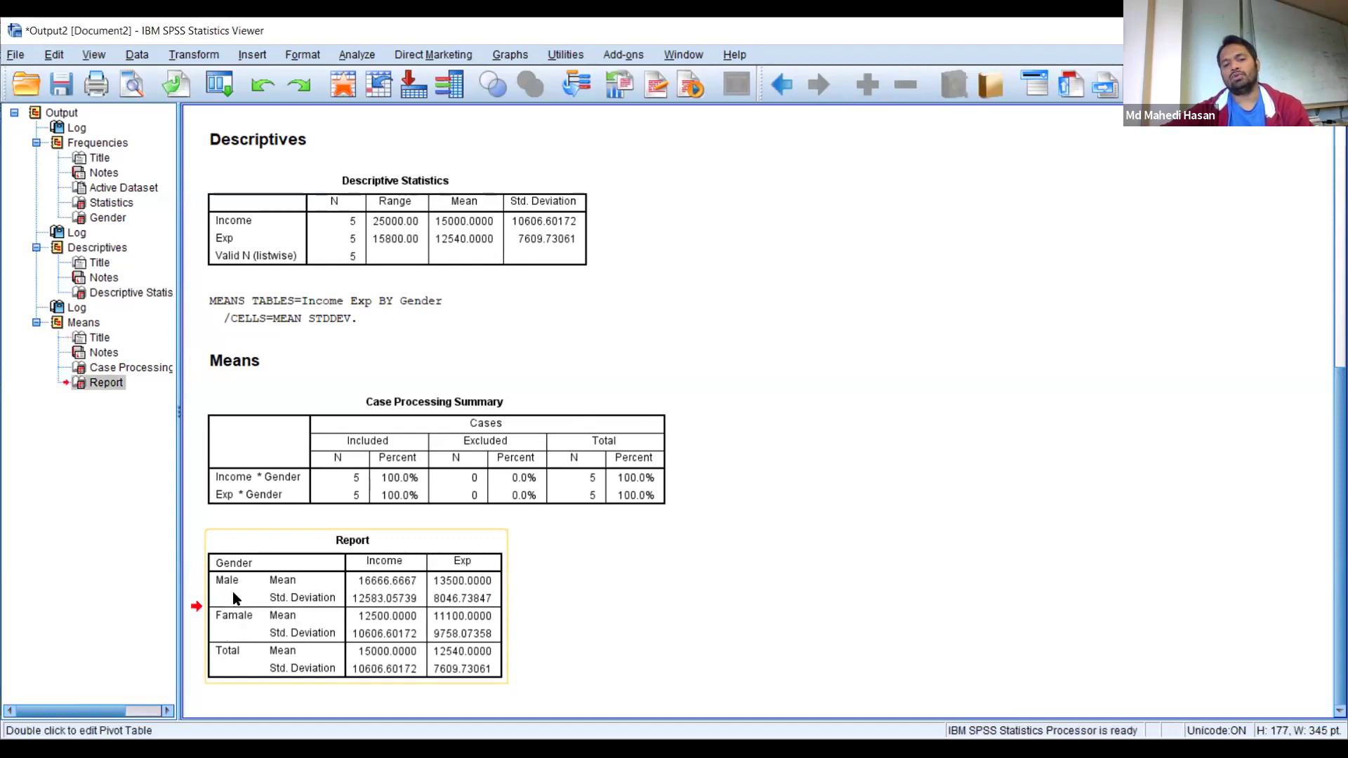
{"action": "double_click", "coordinate": [394, 630]}
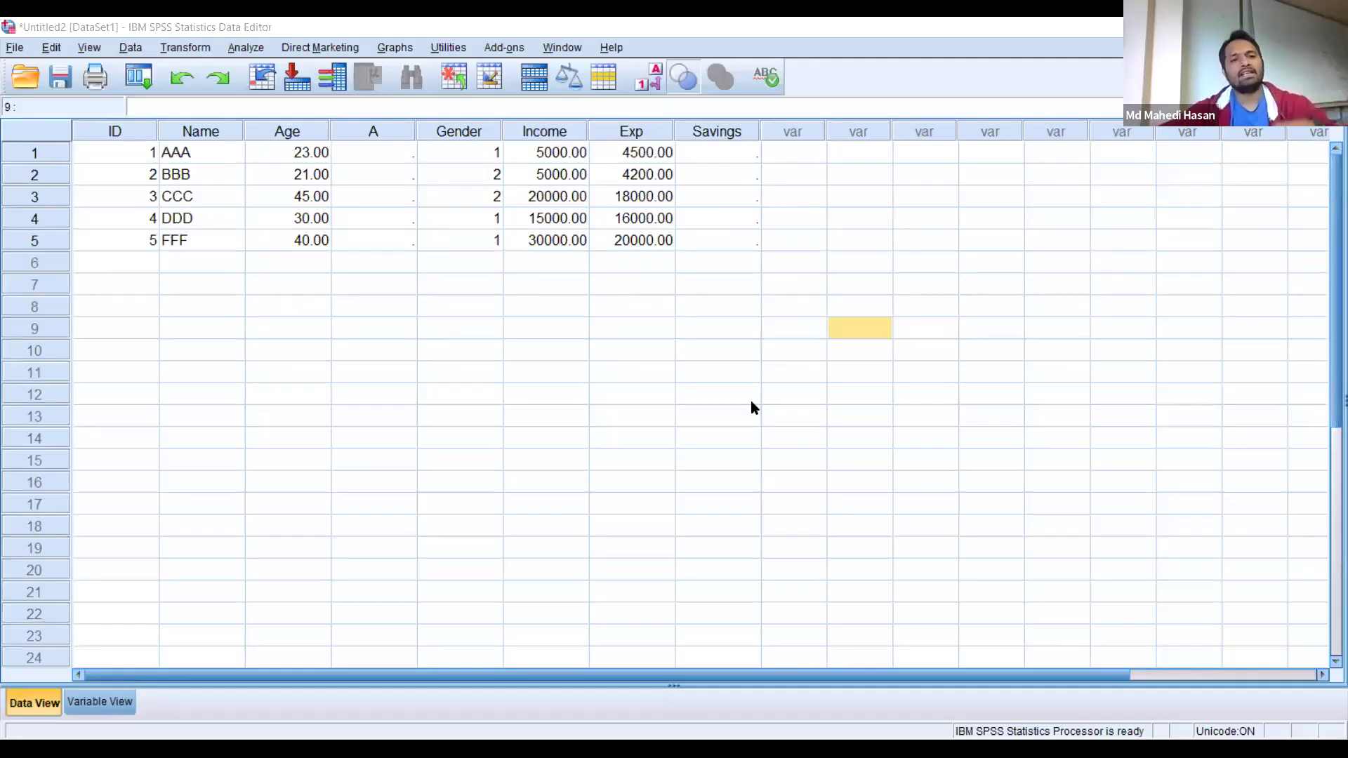
Set up a linear regression with Exp as the dependent variable and Income as the independent variable.
{"action": "left_click", "coordinate": [246, 47]}
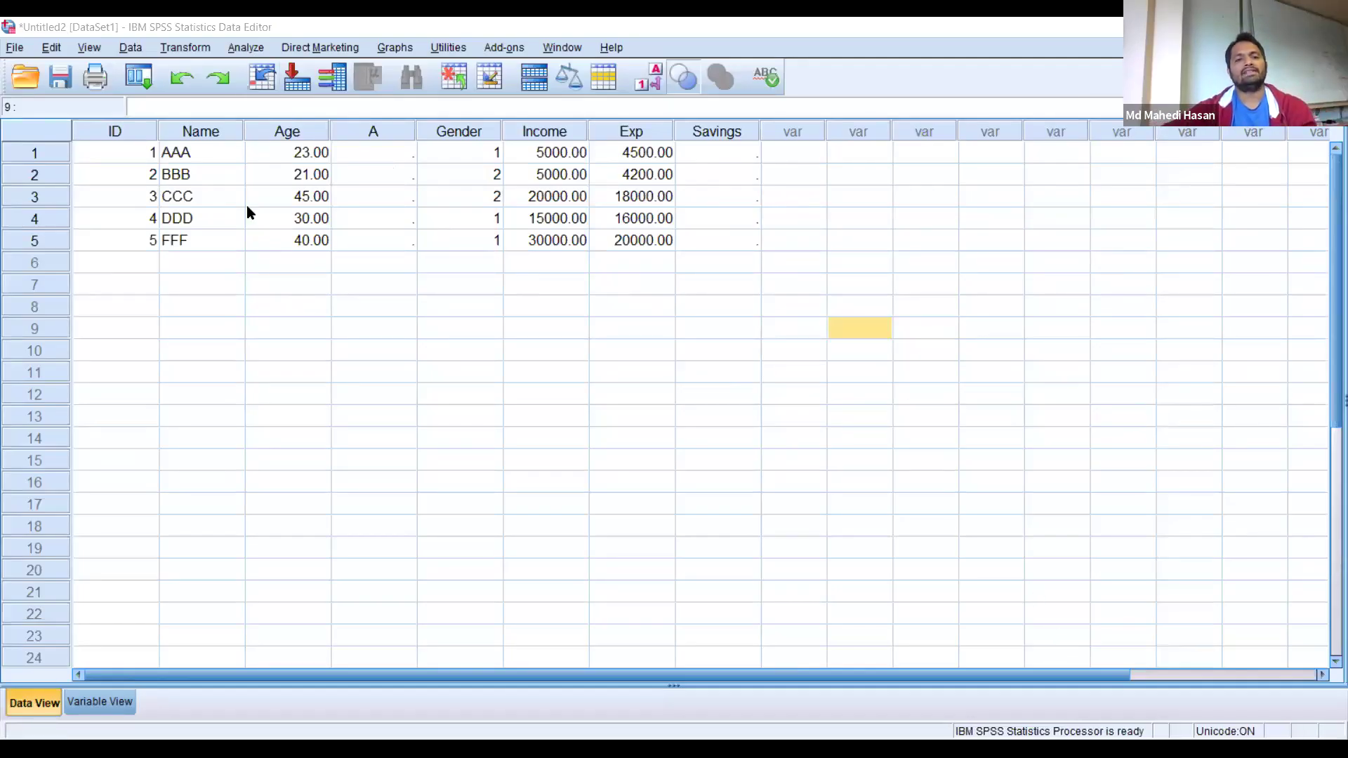
{"action": "mouse_move", "coordinate": [309, 217]}
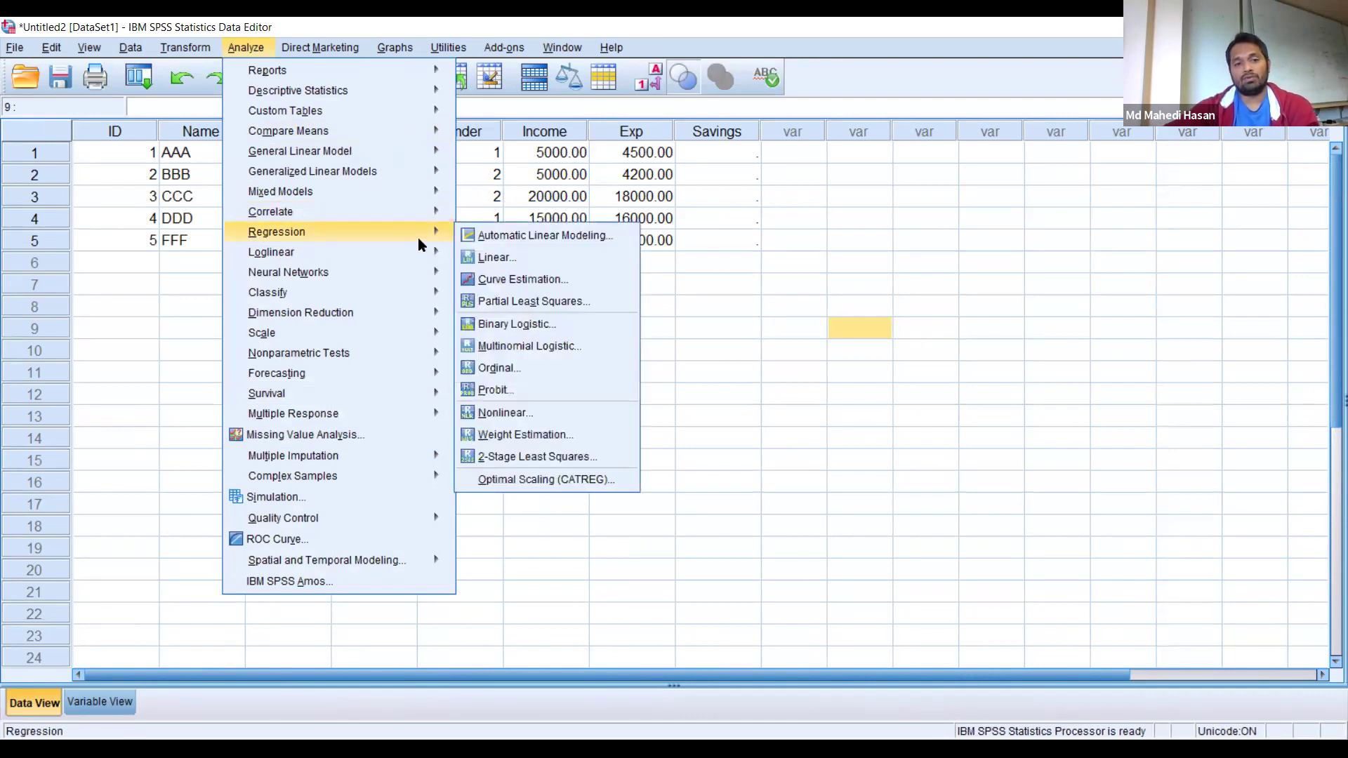
{"action": "left_click", "coordinate": [506, 257]}
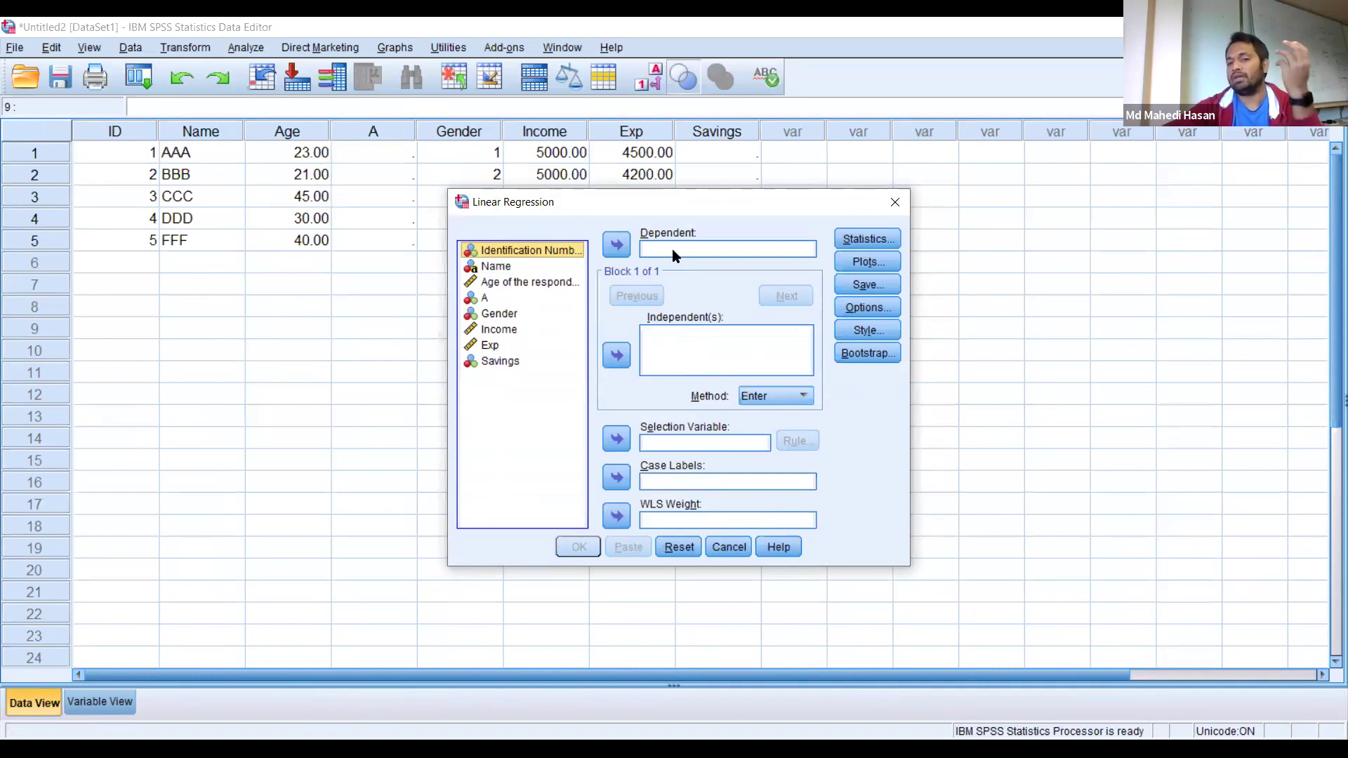
{"action": "left_click", "coordinate": [492, 345]}
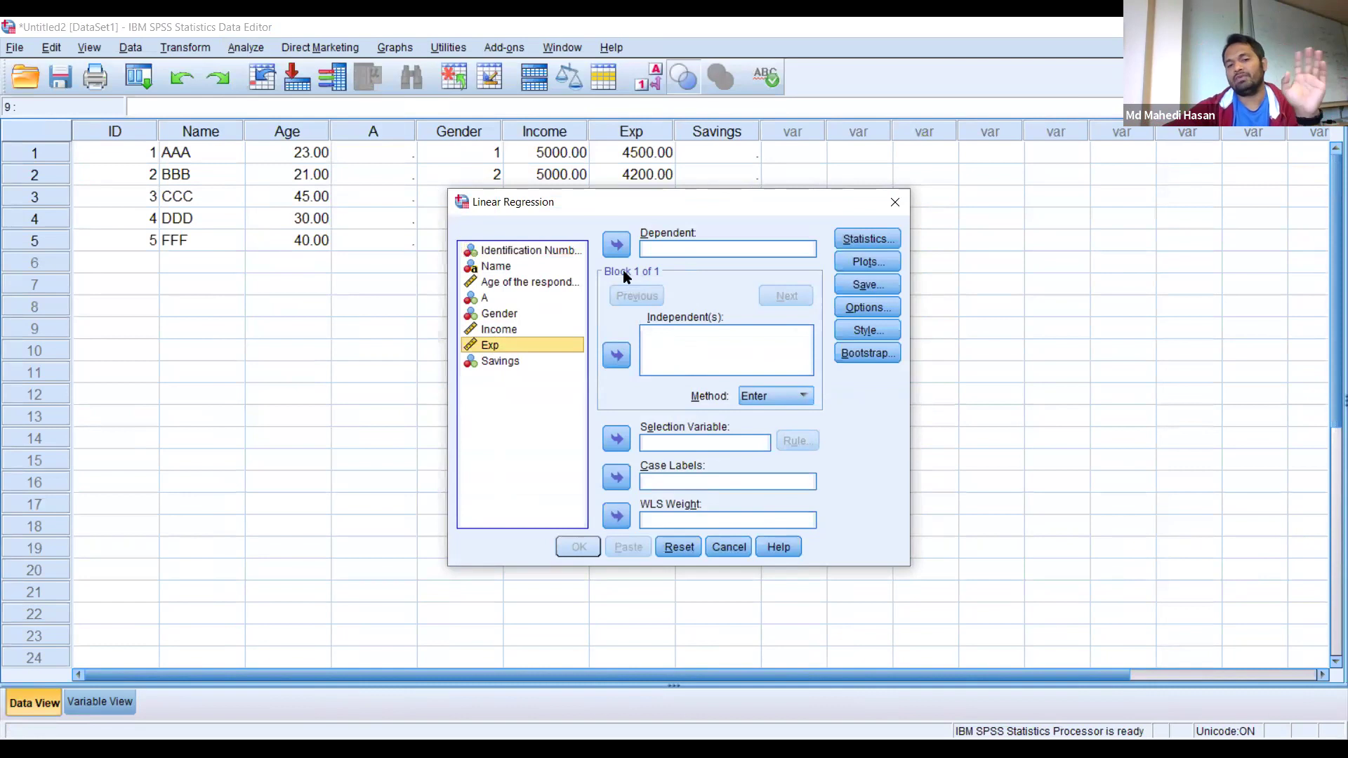
{"action": "left_click", "coordinate": [619, 246]}
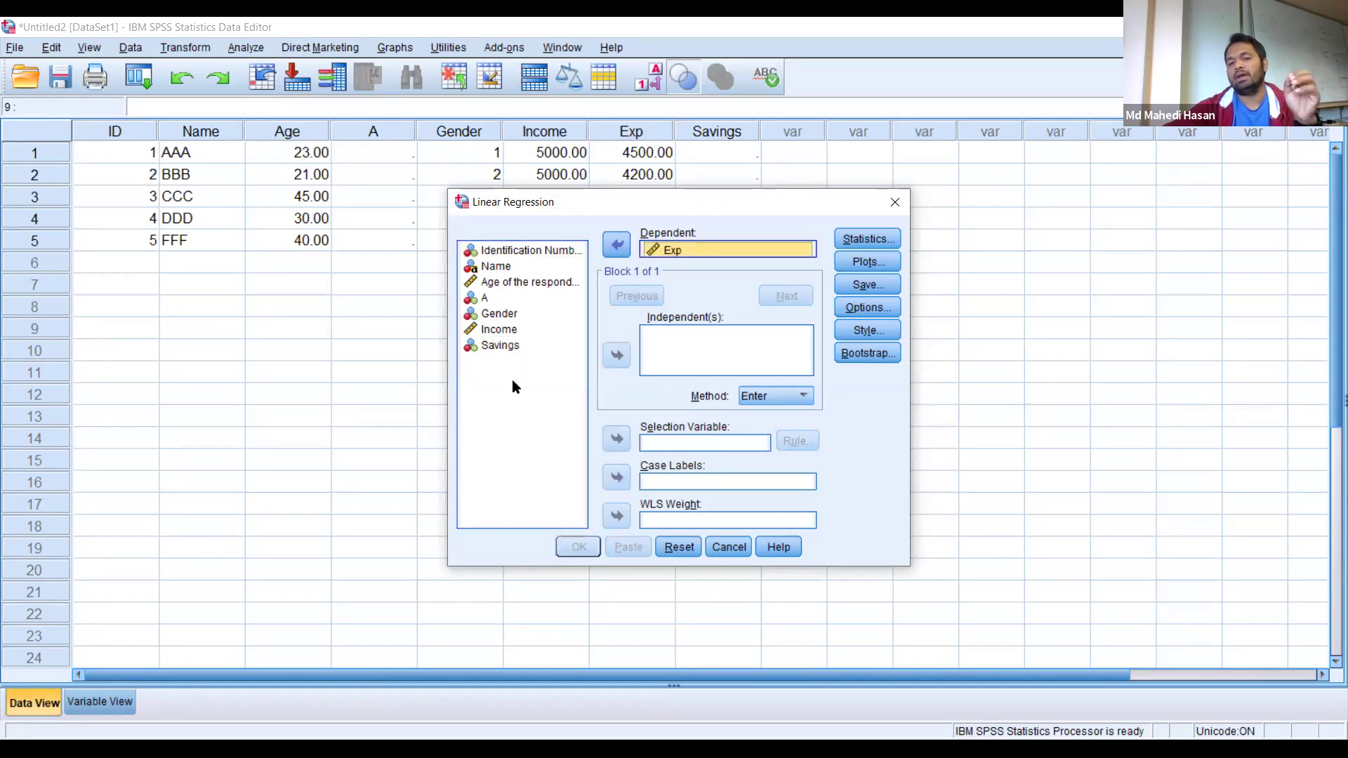
{"action": "left_click", "coordinate": [503, 333]}
{"action": "left_click", "coordinate": [616, 356]}
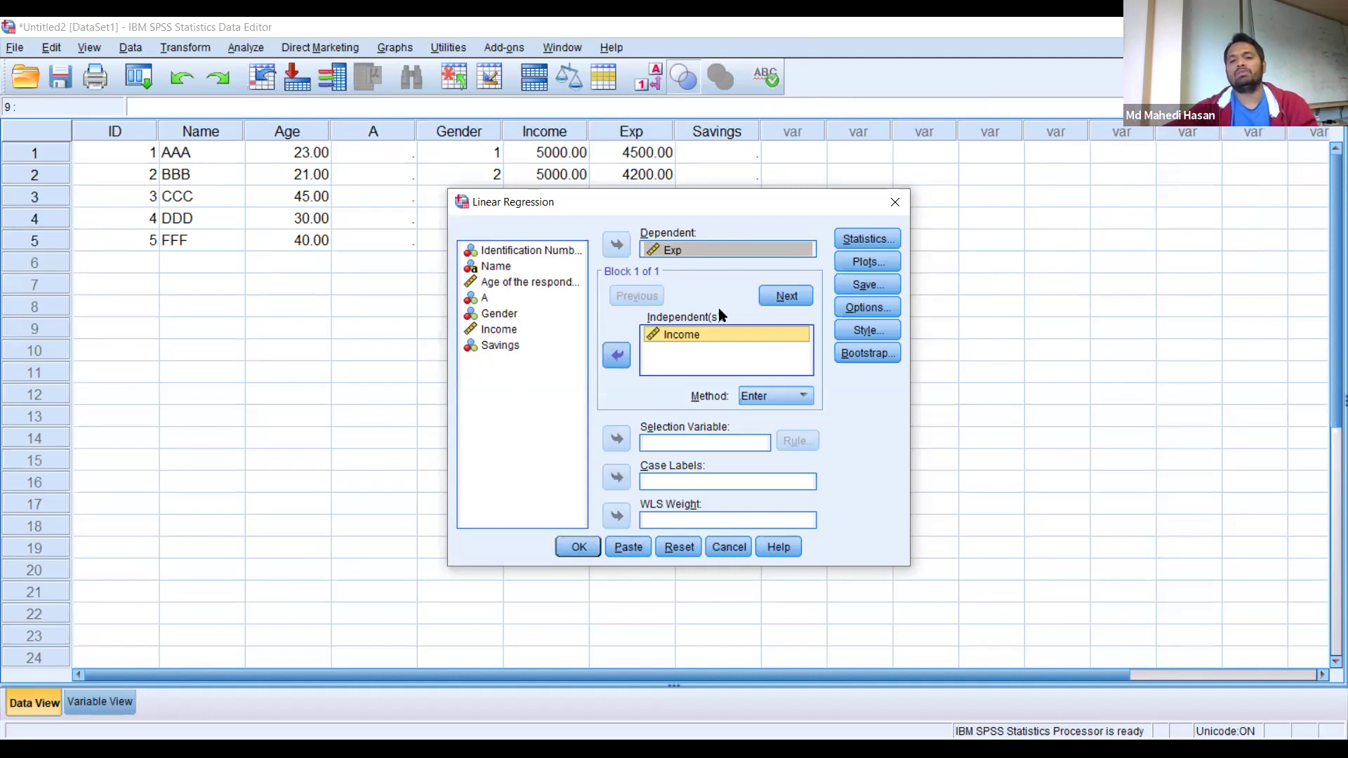
Keep Estimates and Model fit as the regression statistics and run the linear regression.
{"action": "left_click", "coordinate": [868, 239]}
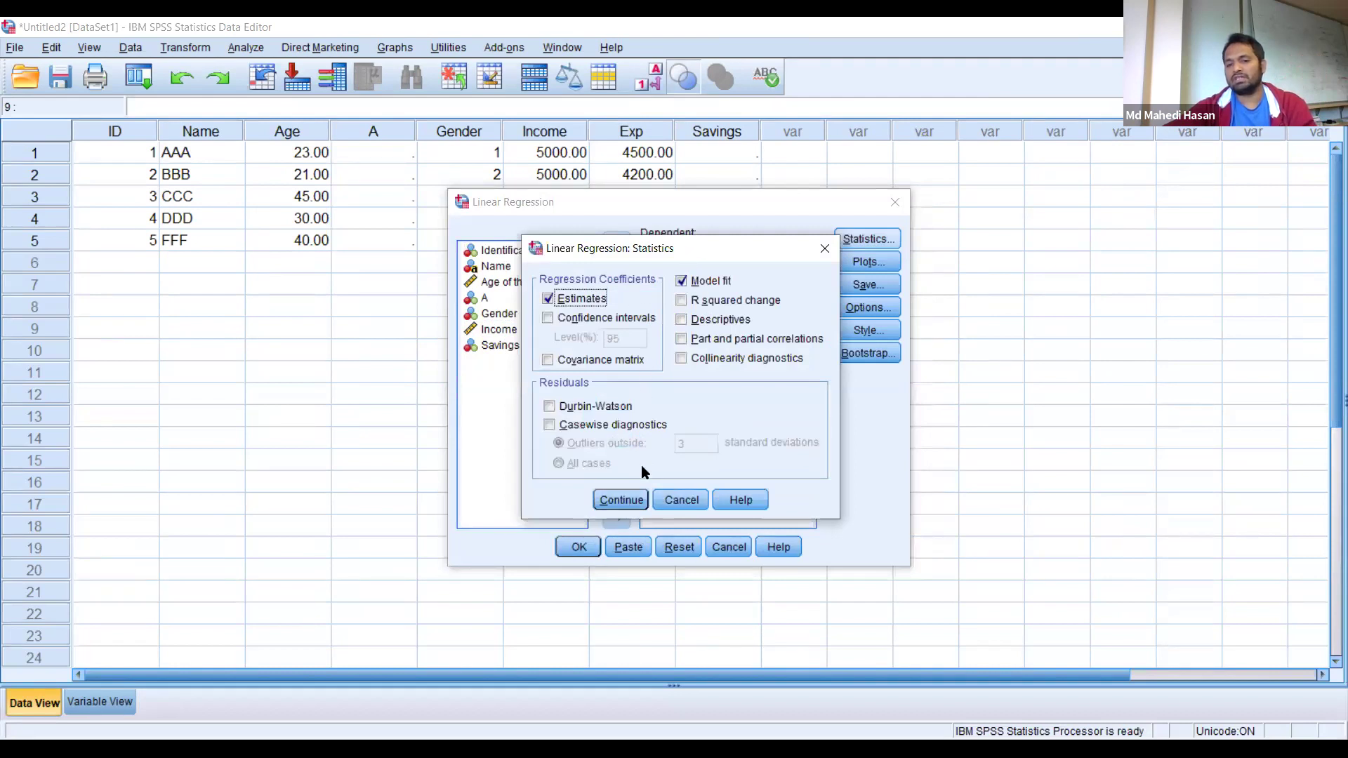
{"action": "left_click", "coordinate": [621, 500]}
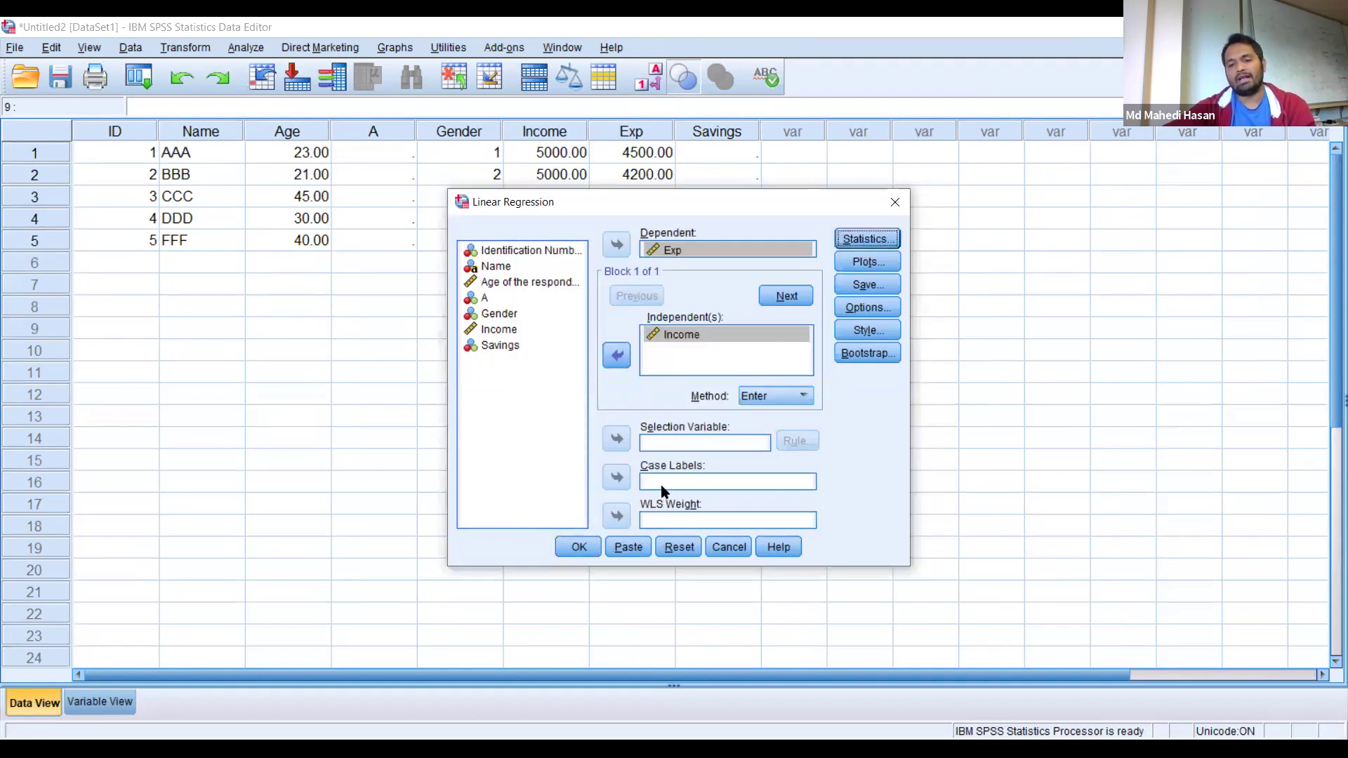
{"action": "left_click", "coordinate": [584, 548]}
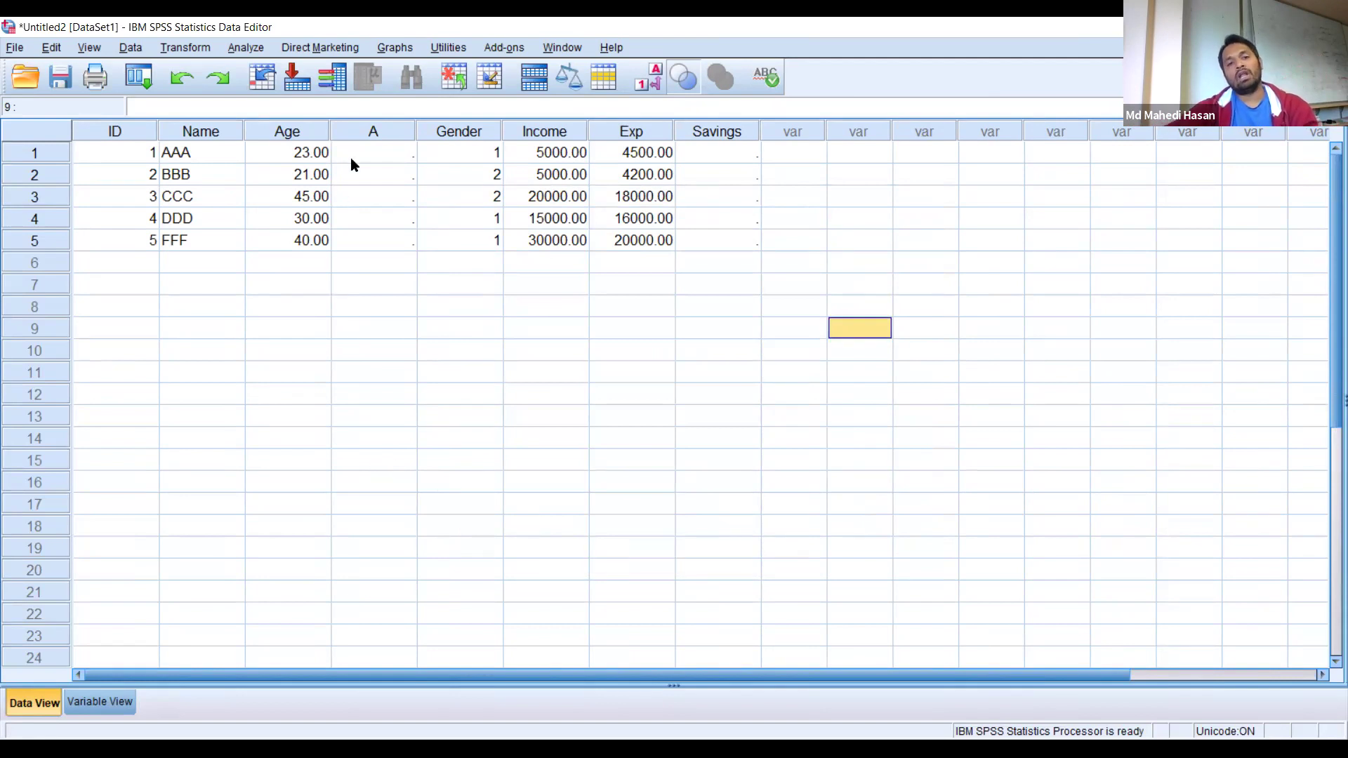
Create a legacy simple bar chart for groups of cases, with Gender on the category axis and bars representing N of cases.
{"action": "left_click", "coordinate": [395, 47]}
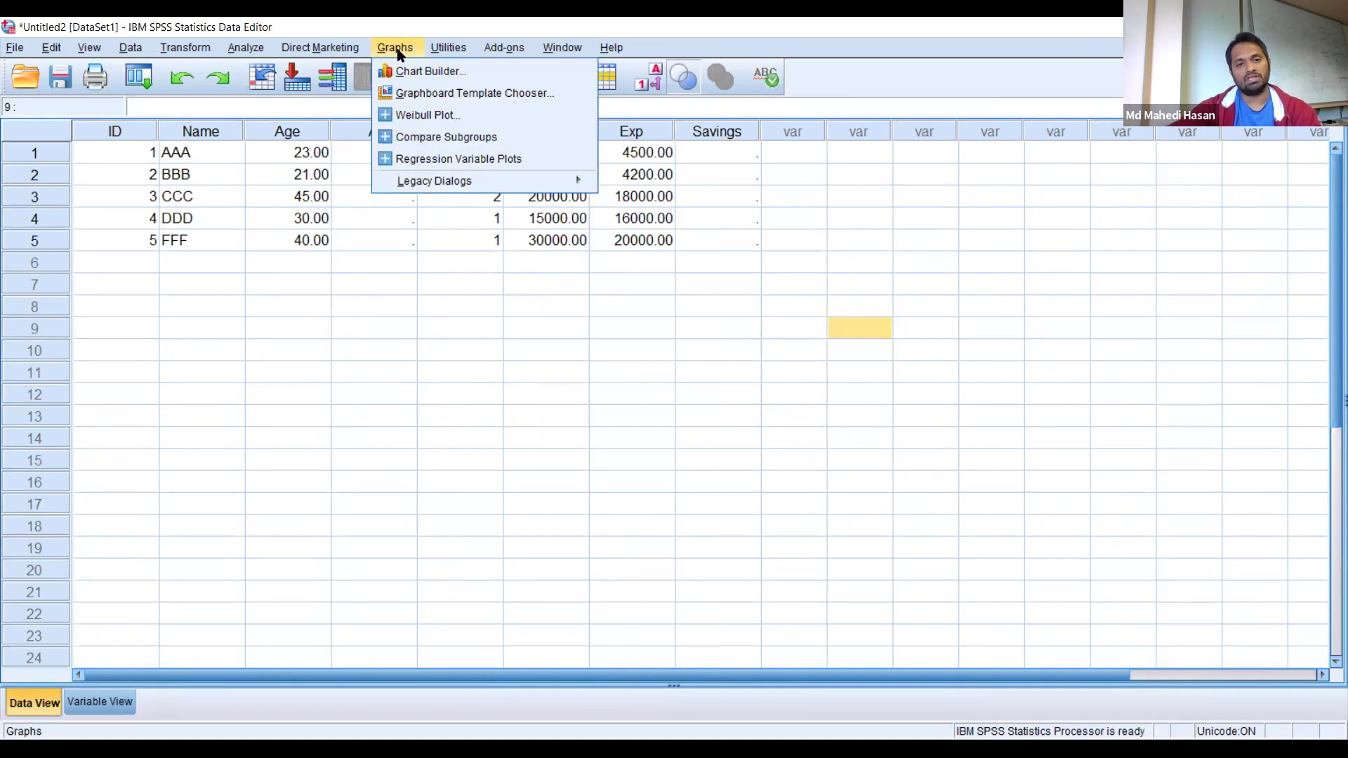
{"action": "mouse_move", "coordinate": [495, 191]}
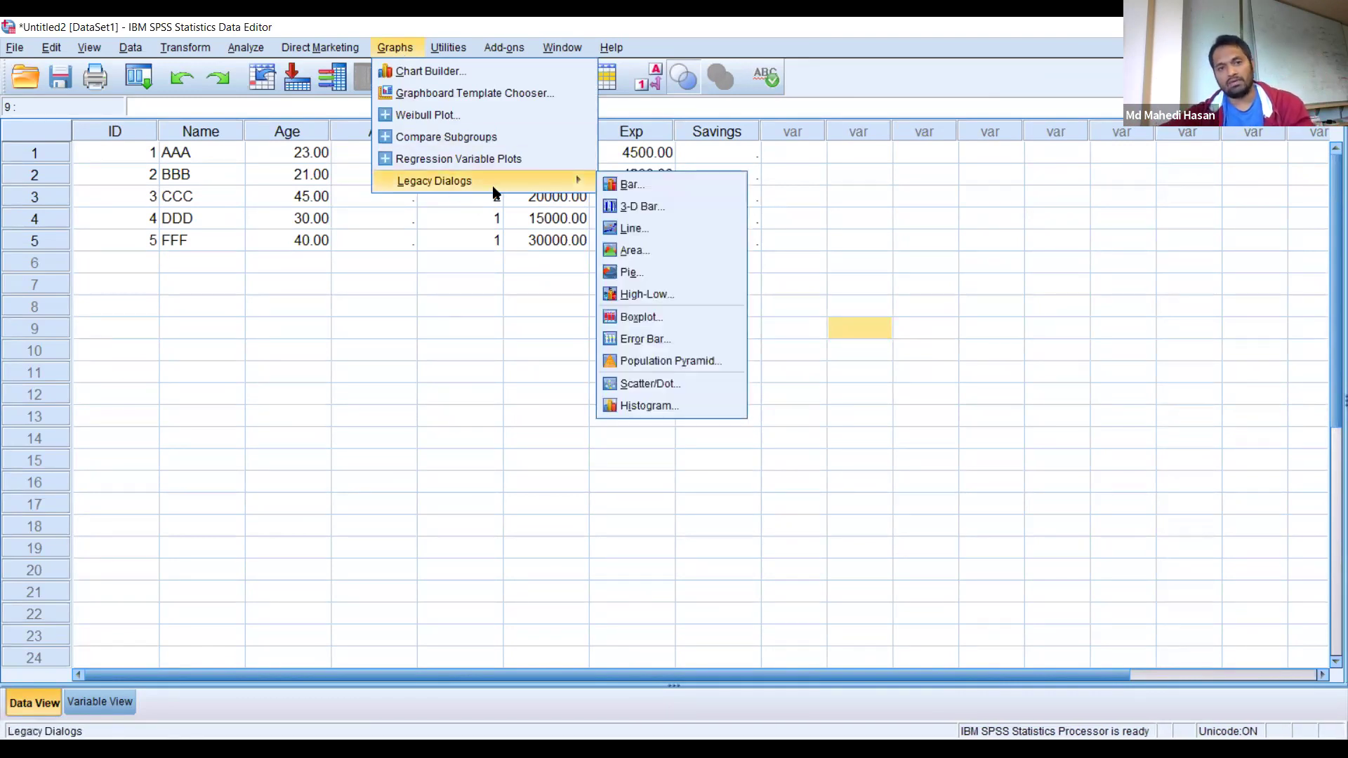
{"action": "left_click", "coordinate": [635, 187]}
{"action": "left_click", "coordinate": [629, 513]}
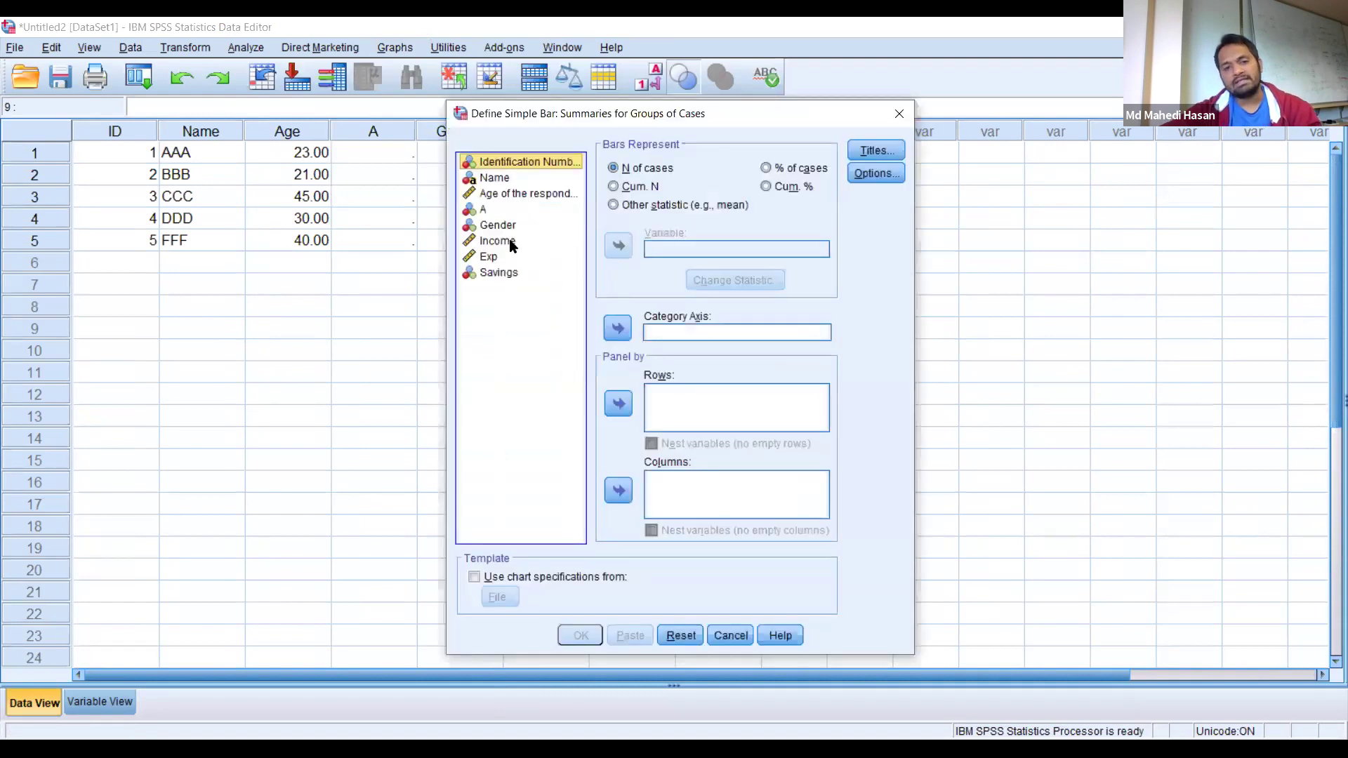
{"action": "left_click", "coordinate": [505, 229]}
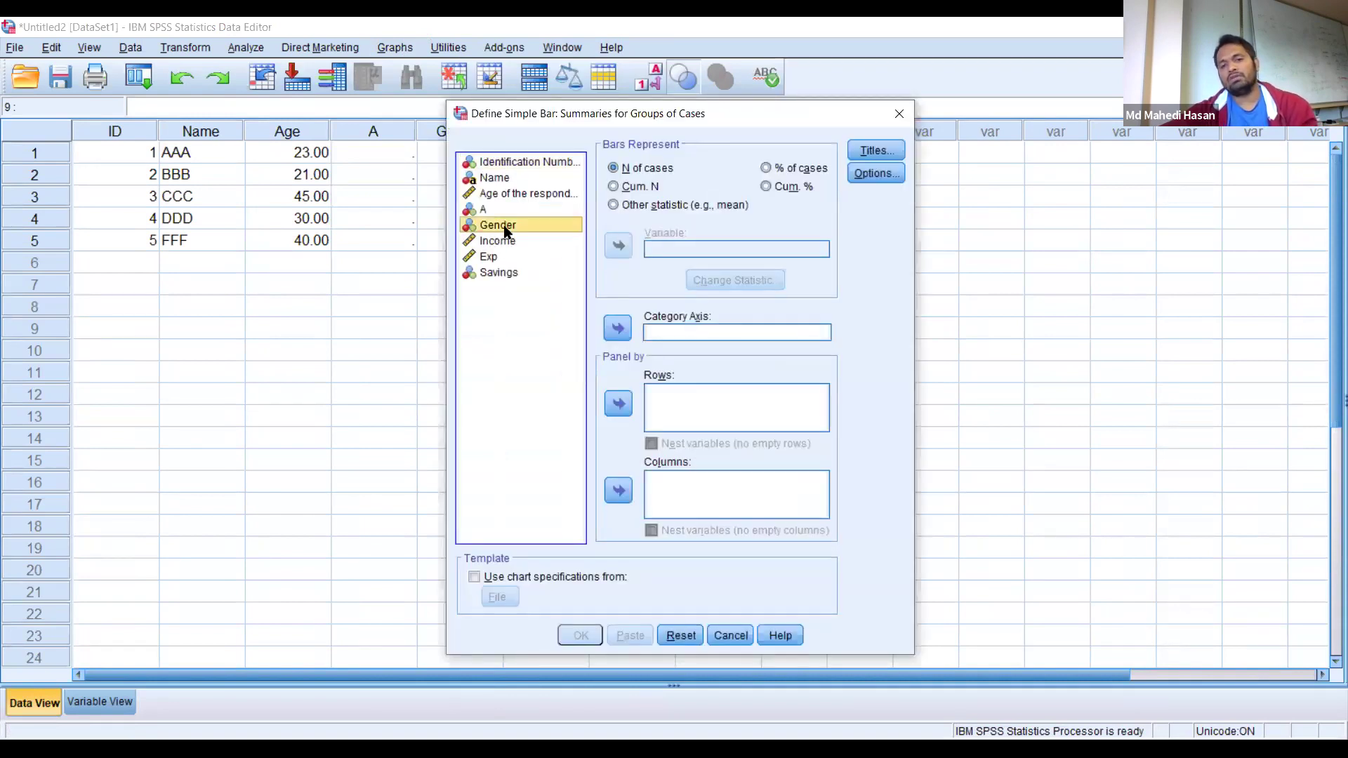
{"action": "left_click", "coordinate": [622, 329]}
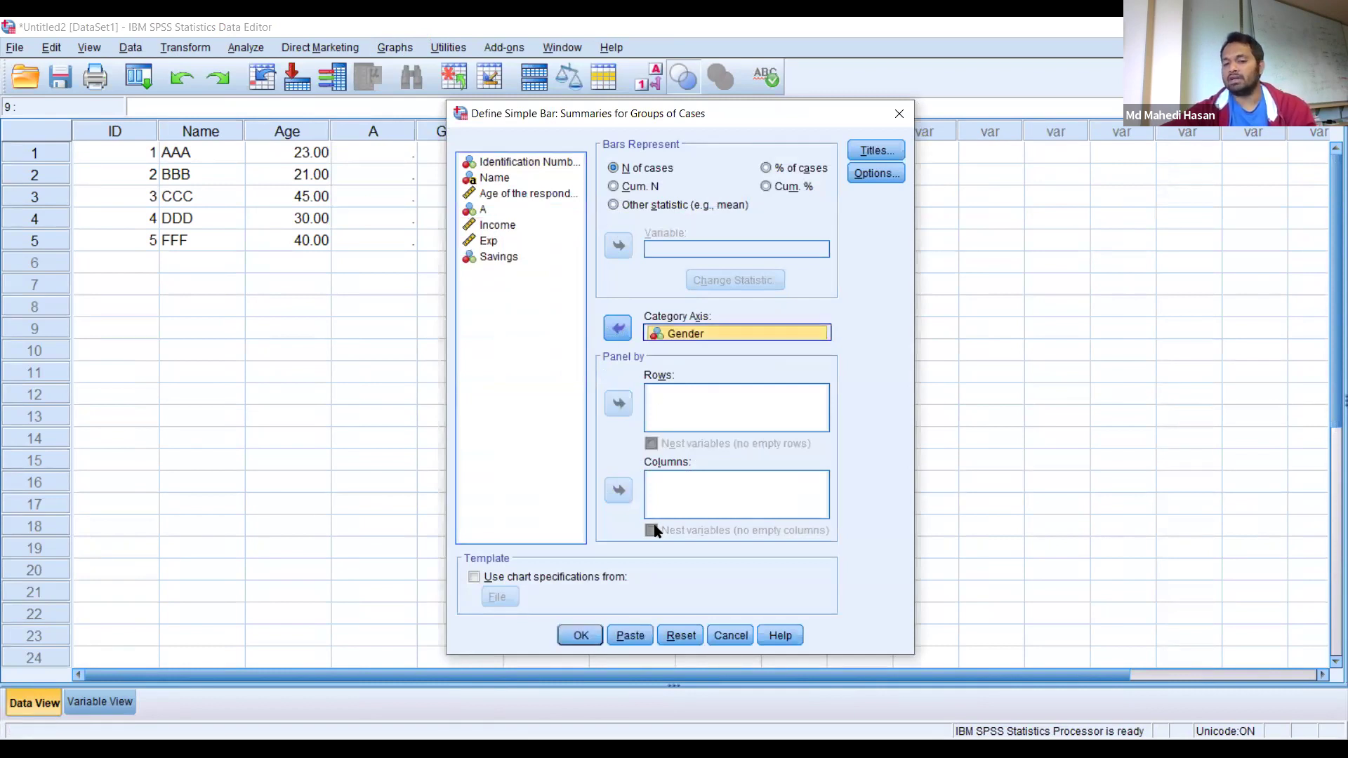
{"action": "left_click", "coordinate": [583, 637]}
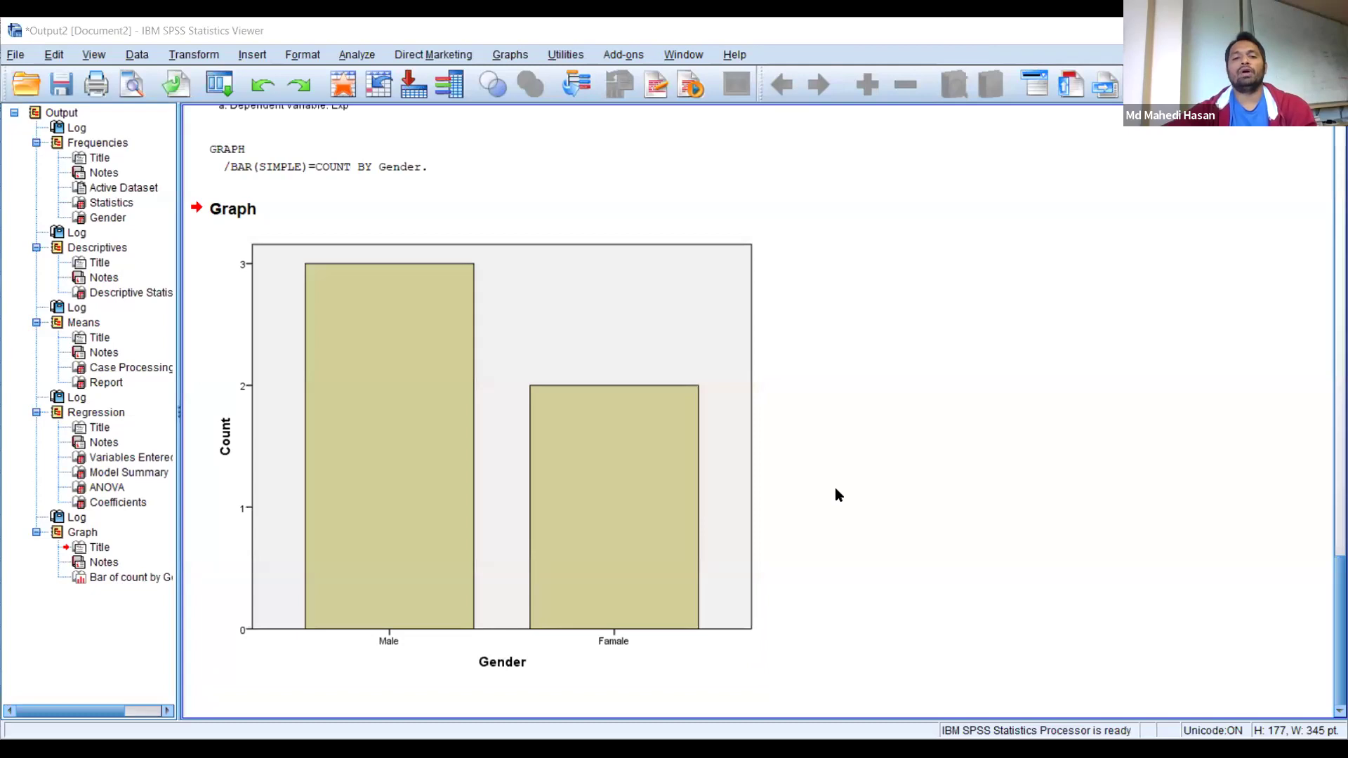
Back in the Data Editor, paste the Gender frequencies analysis as syntax, without adding any optional statistics.
{"action": "left_click", "coordinate": [372, 367]}
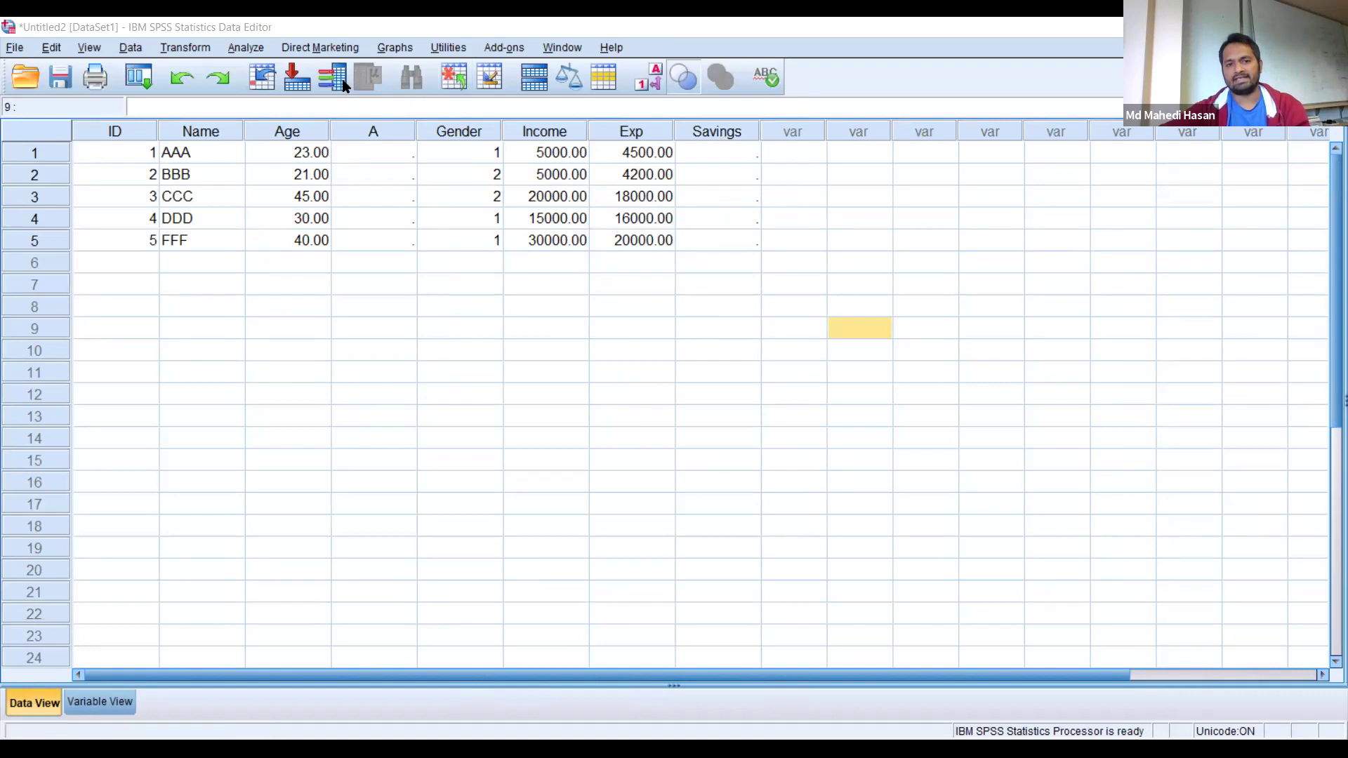
{"action": "left_click", "coordinate": [247, 49]}
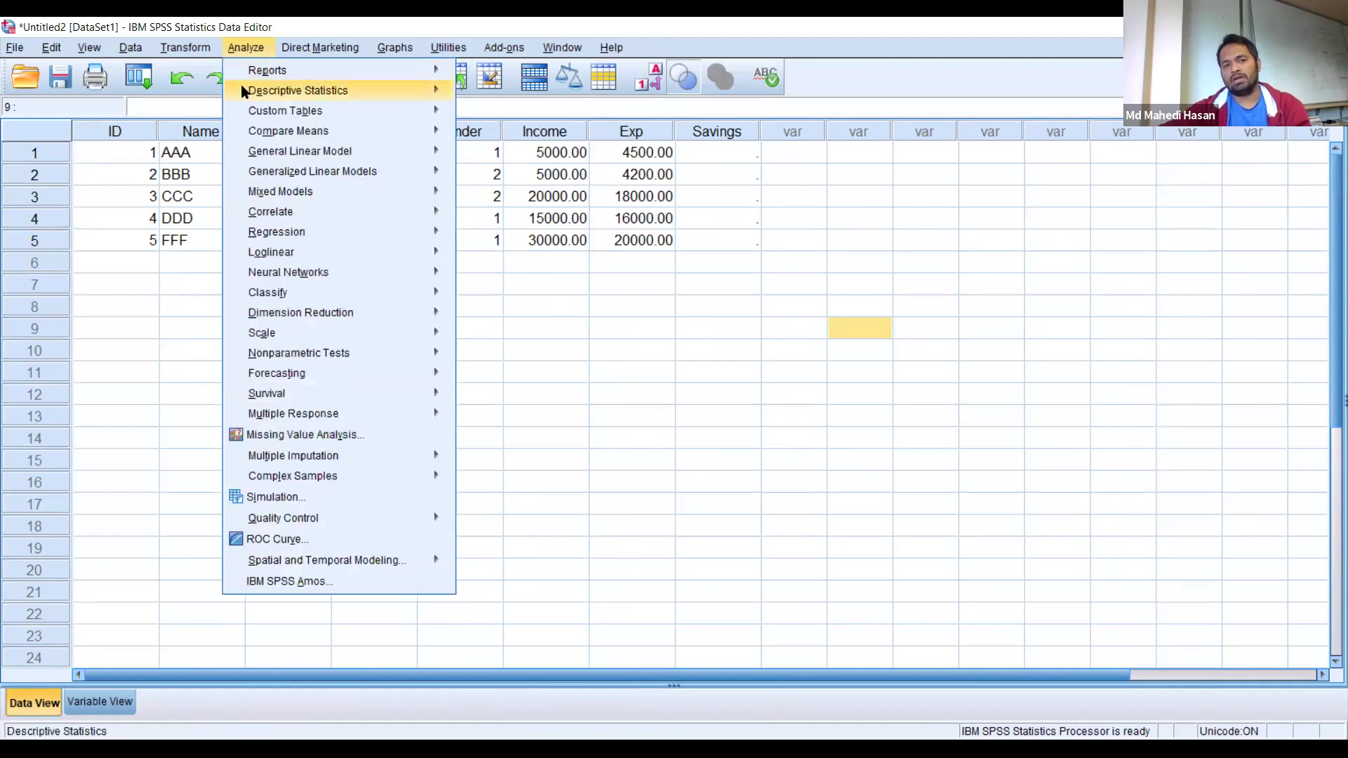
{"action": "mouse_move", "coordinate": [242, 90]}
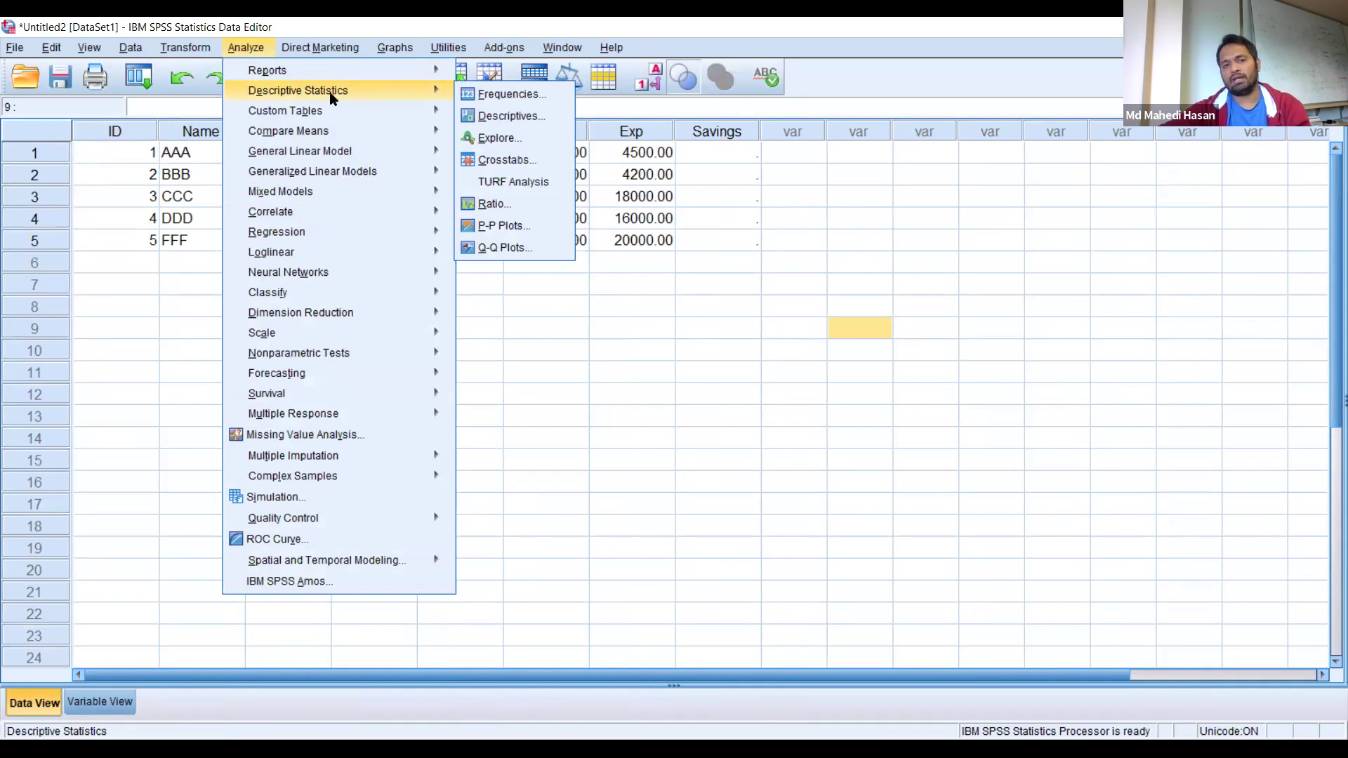
{"action": "left_click", "coordinate": [526, 96]}
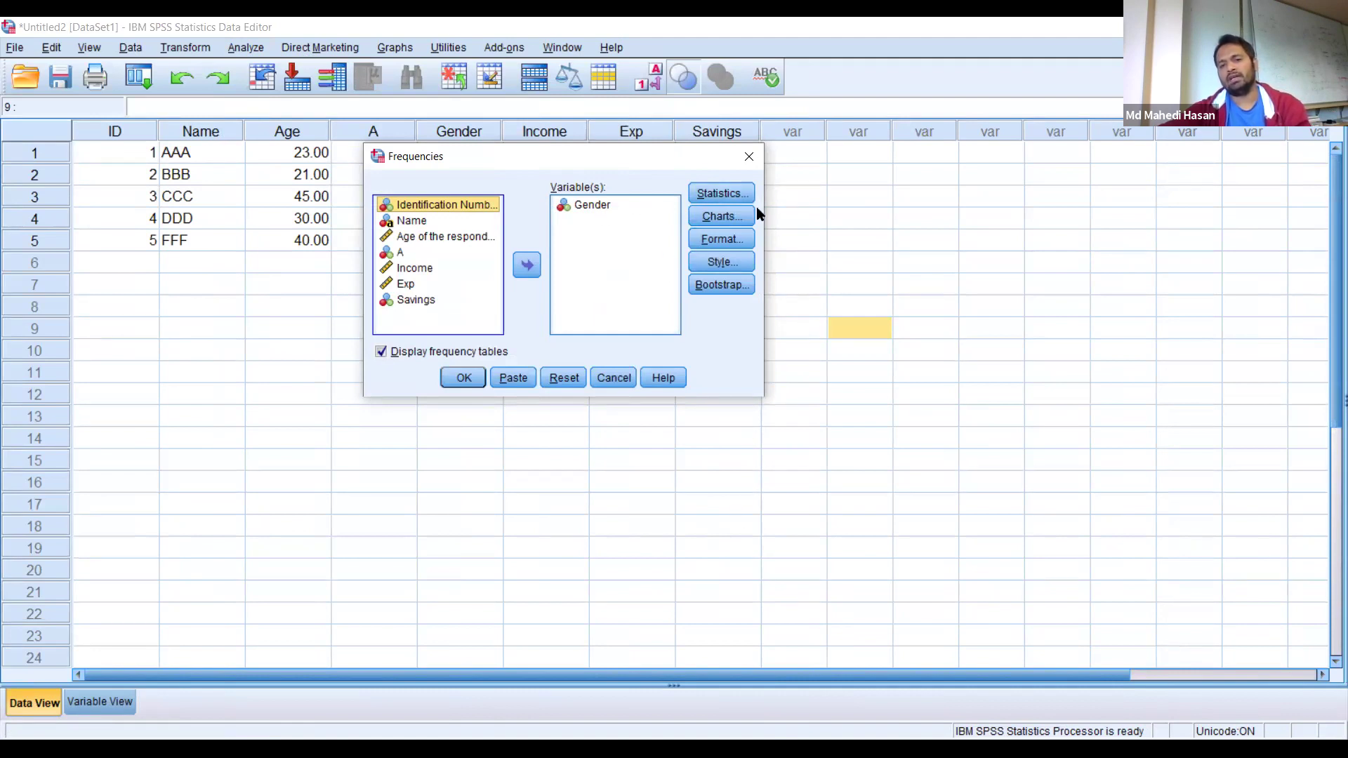
{"action": "left_click", "coordinate": [722, 193]}
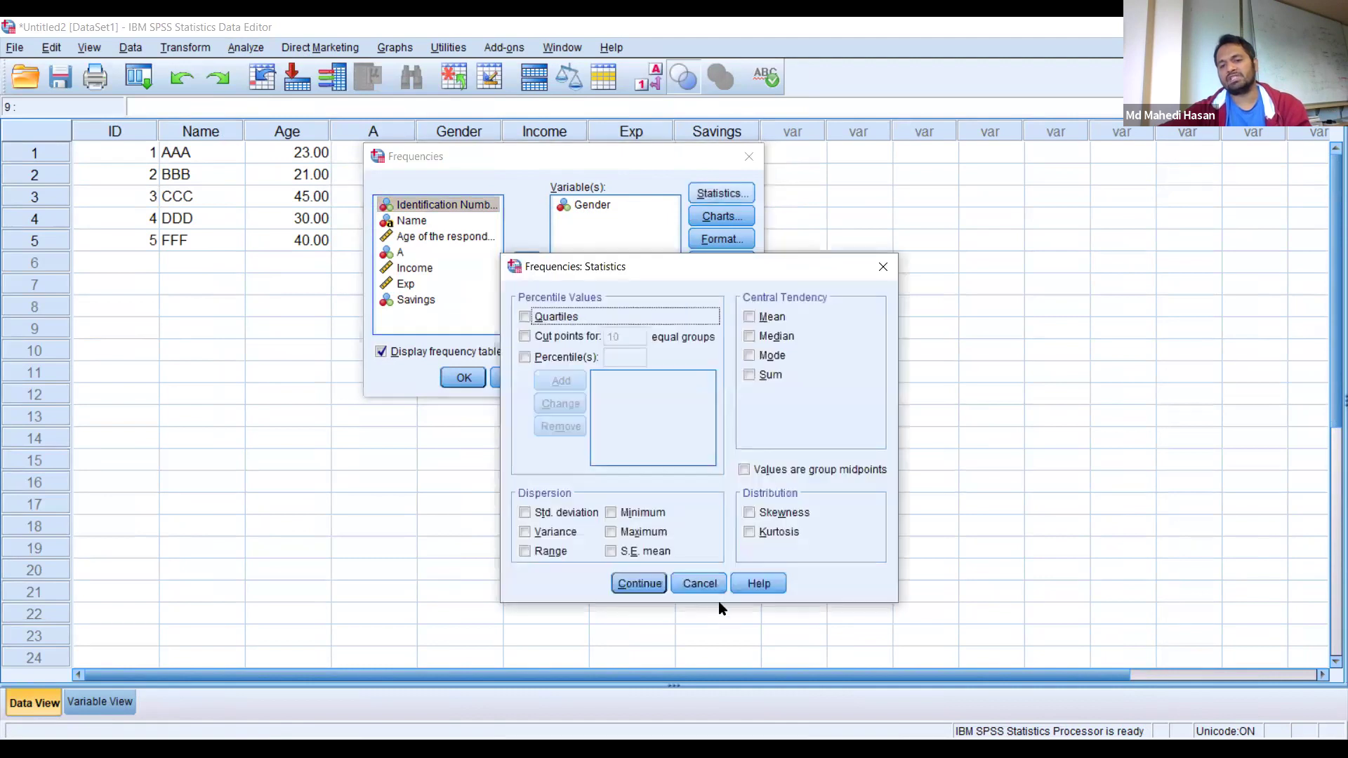
{"action": "left_click", "coordinate": [710, 588]}
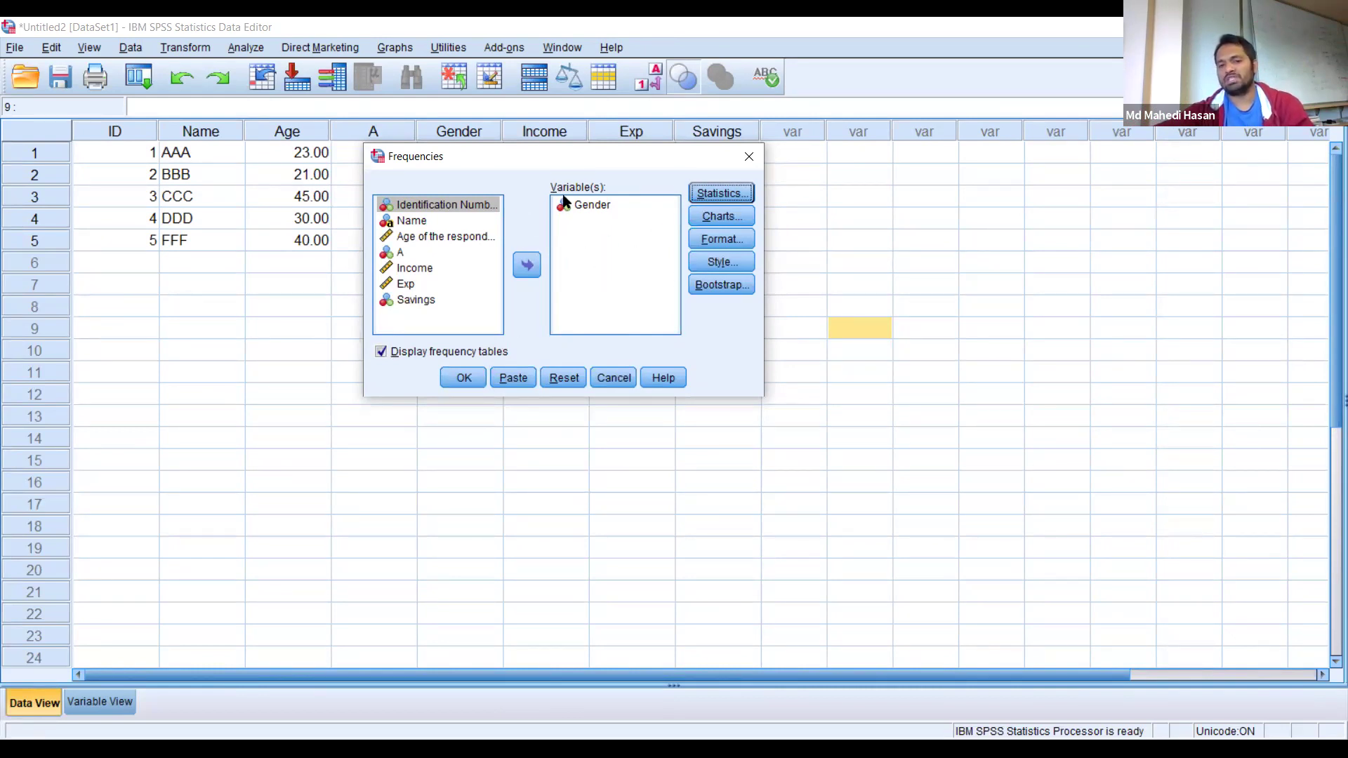
{"action": "left_click", "coordinate": [516, 382]}
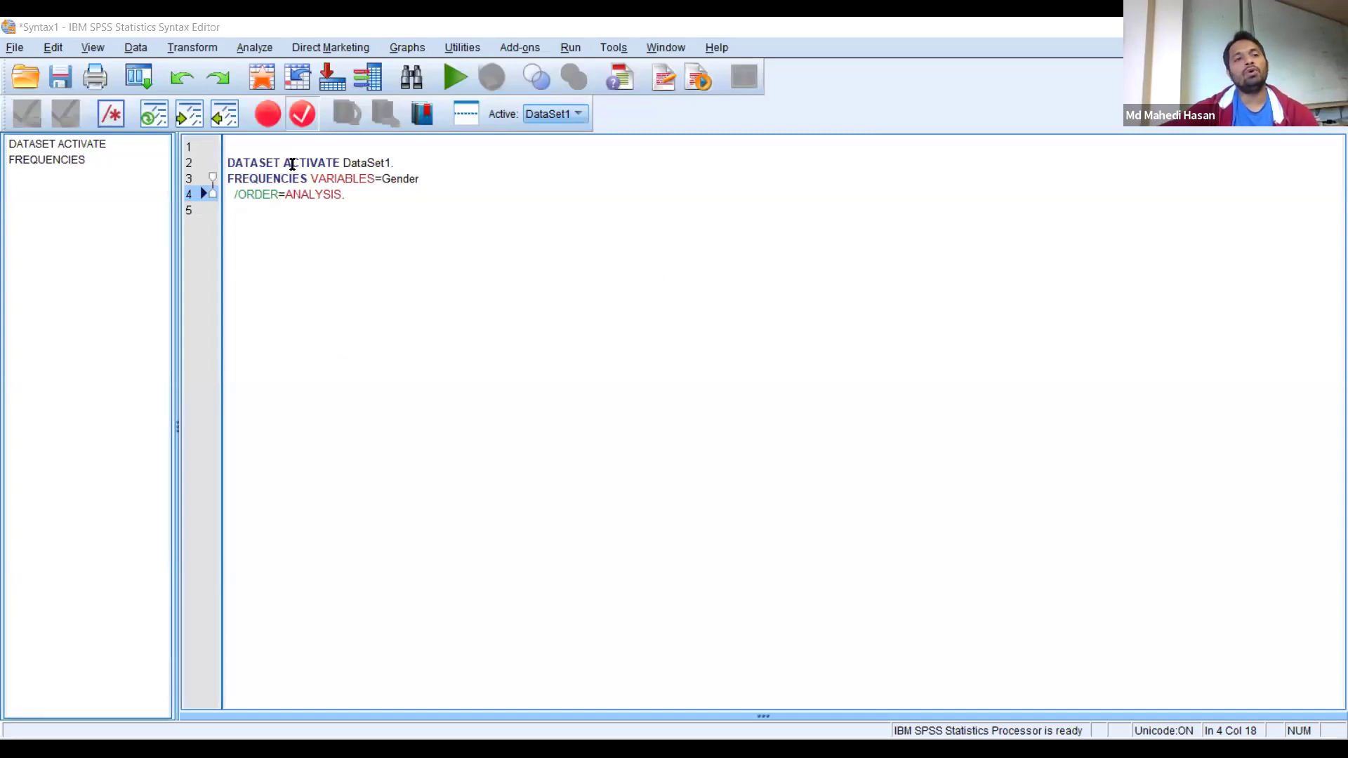
Select the DATASET ACTIVATE and FREQUENCIES commands in the syntax file and run the selection.
{"action": "left_click", "coordinate": [15, 47]}
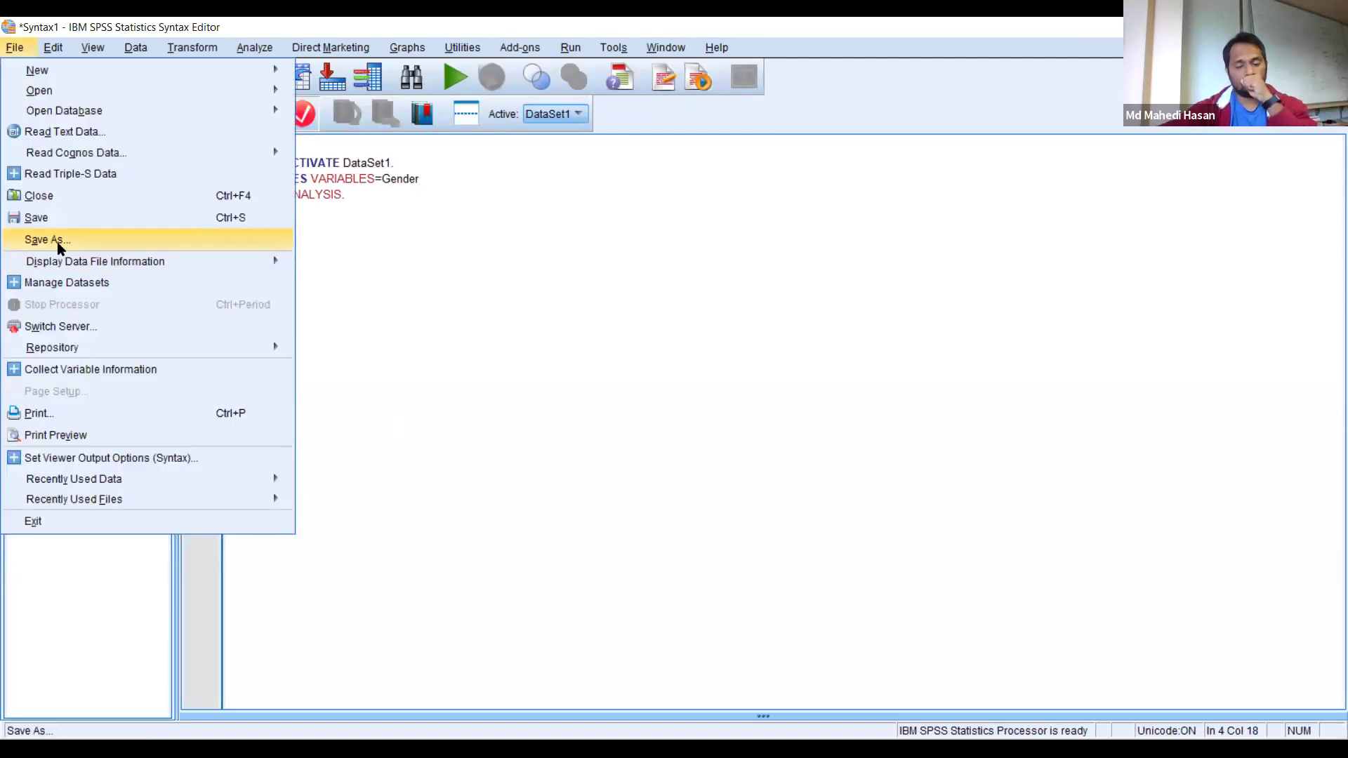
{"action": "left_click", "coordinate": [510, 318]}
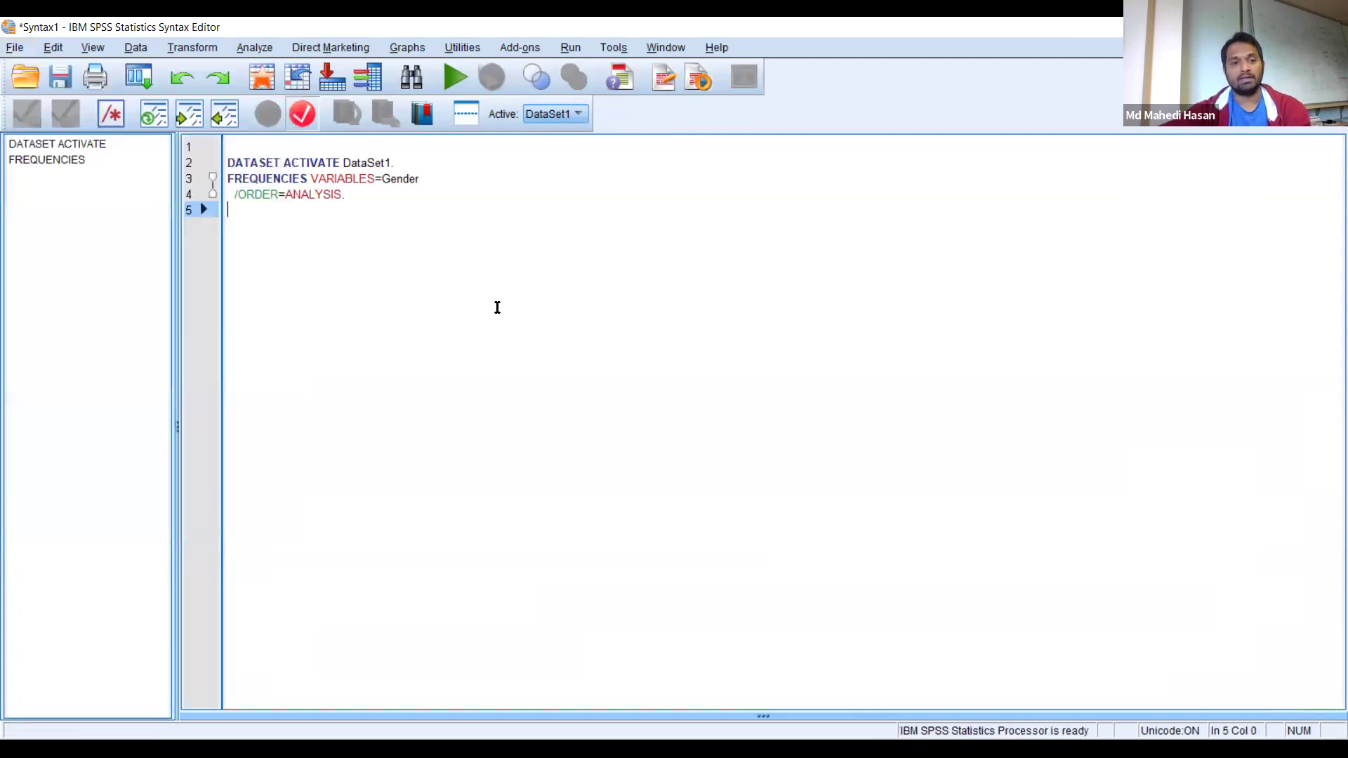
{"action": "left_click", "coordinate": [212, 162]}
{"action": "left_click", "coordinate": [212, 162], "text": "shift"}
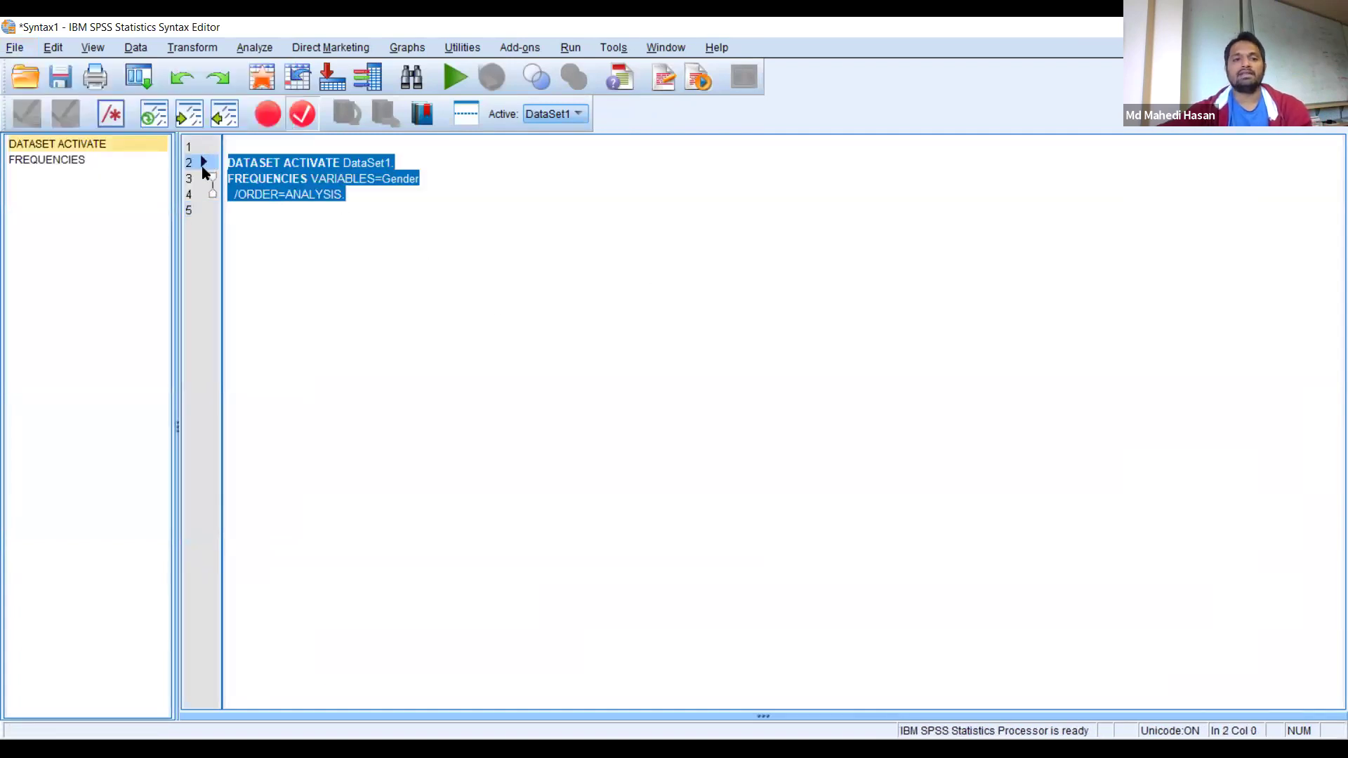
{"action": "left_click", "coordinate": [456, 83]}
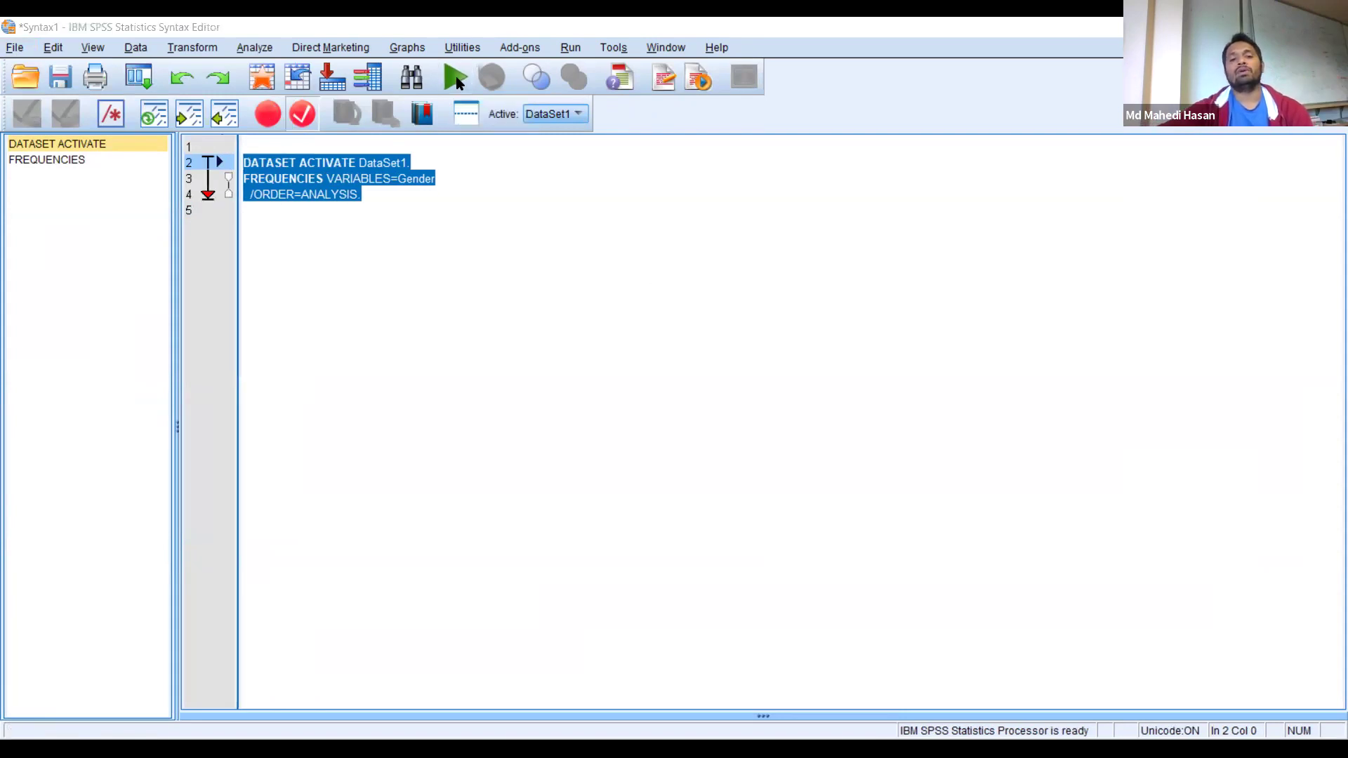